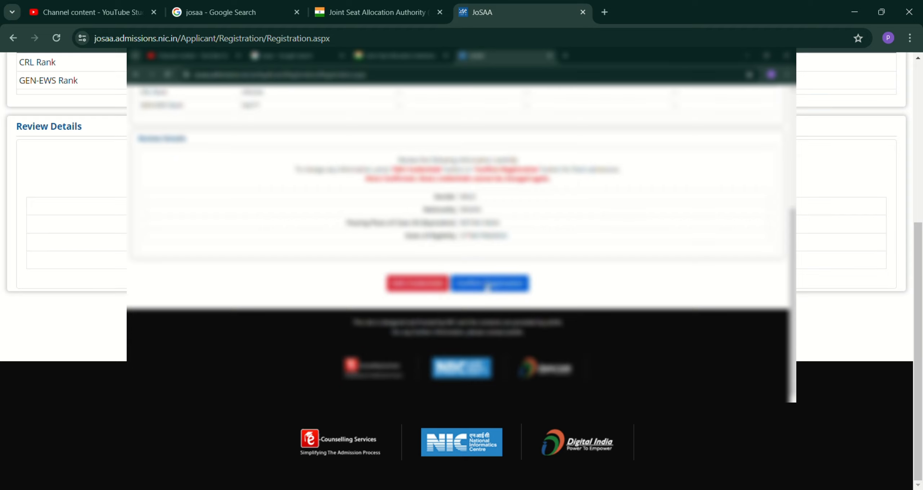
Step: Confirm the registration after reviewing the details, and open the list of available choices
left_click(501, 131)
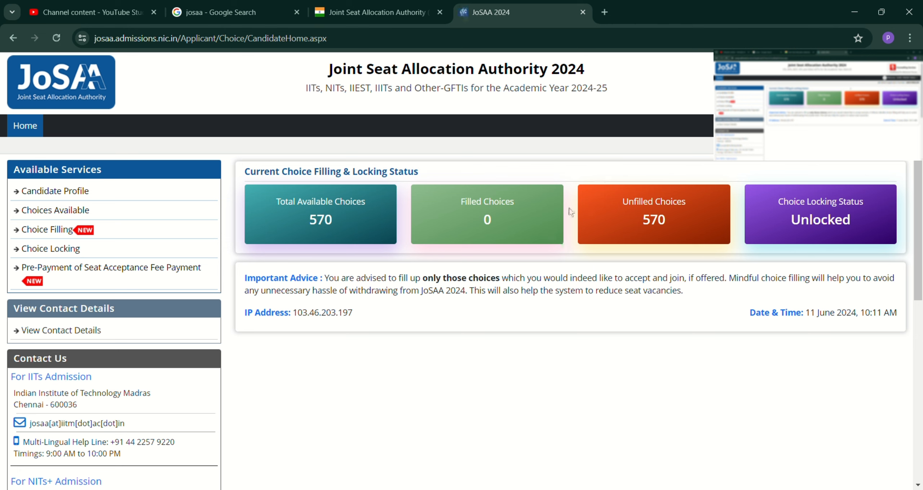
scroll(818, 173, "down", 1)
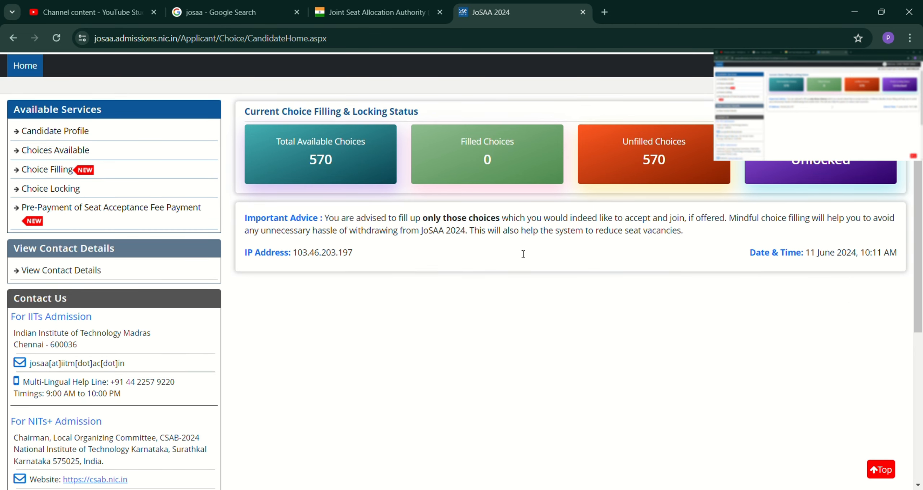
scroll(586, 252, "down", 1)
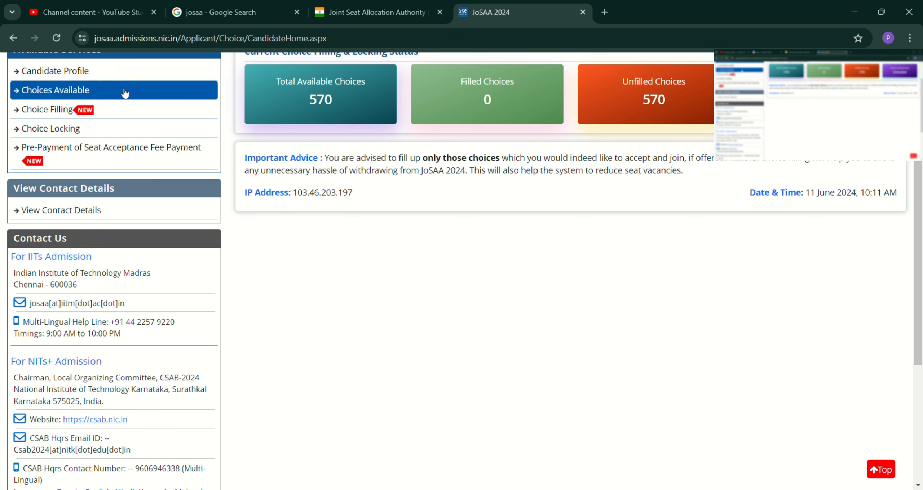
scroll(332, 143, "down", 3)
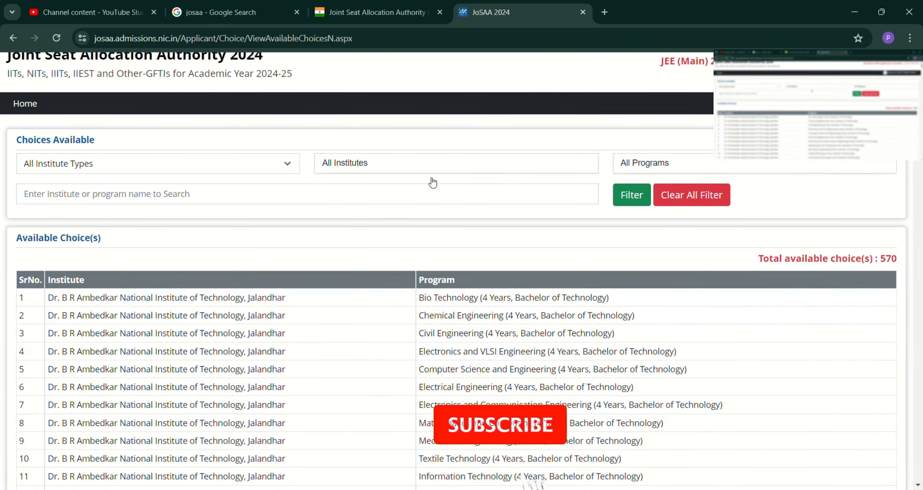
Step: Examine the full list of available institutes and programs, from the first entry to the last
scroll(275, 94, "down", 1)
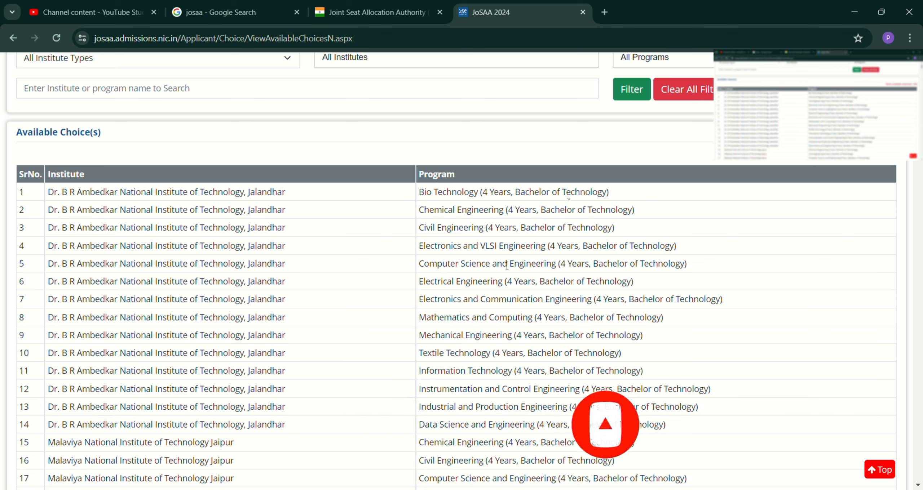
scroll(468, 262, "down", 5)
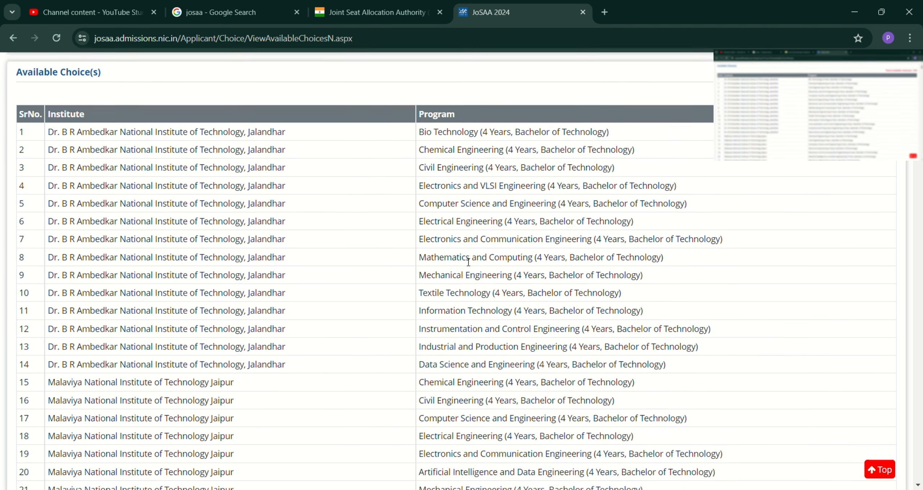
scroll(457, 259, "up", 5)
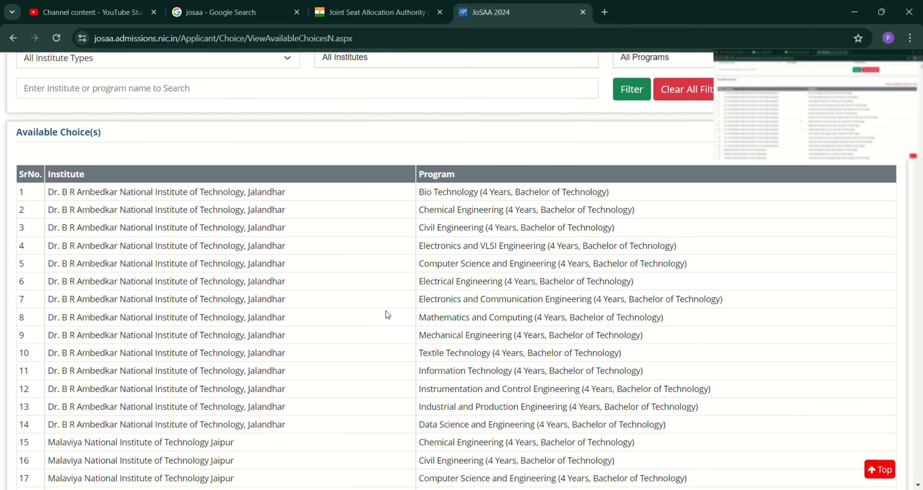
scroll(385, 311, "down", 10)
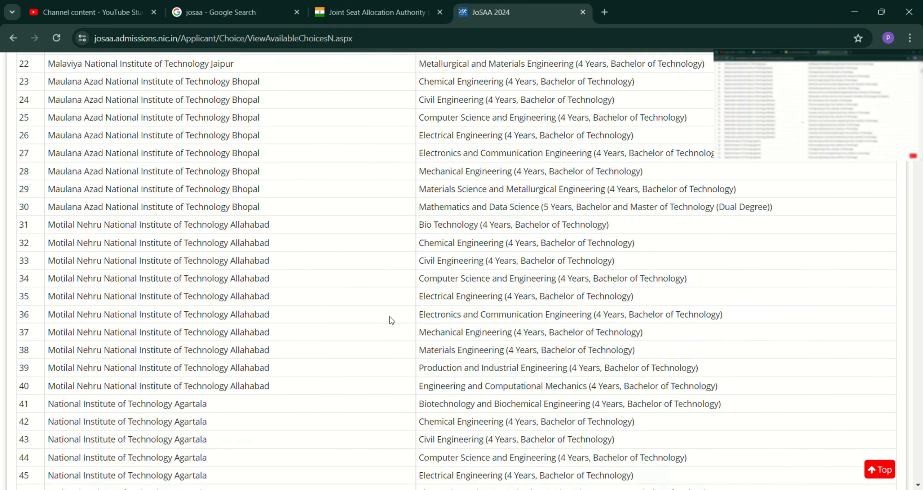
scroll(389, 317, "down", 20)
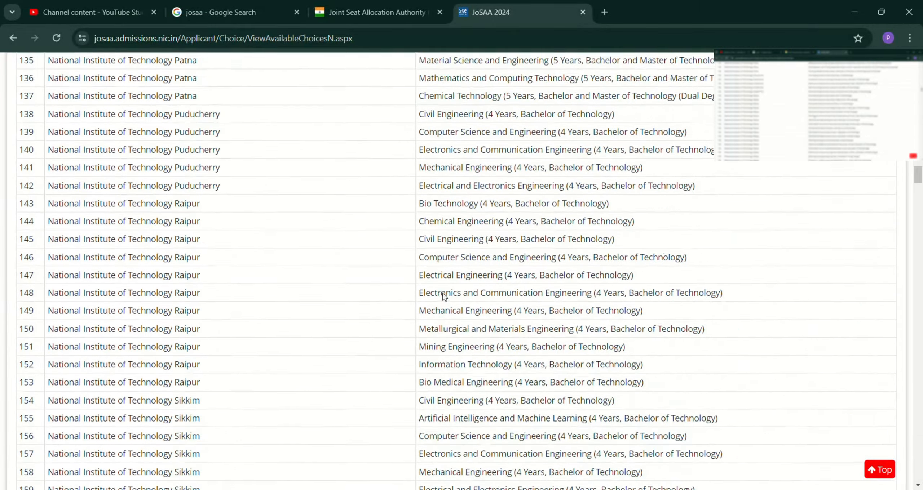
scroll(442, 293, "down", 20)
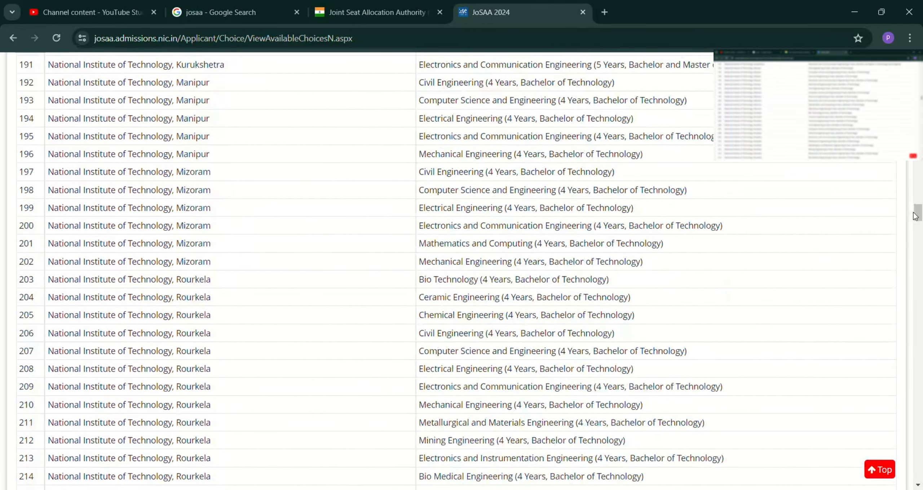
left_click_drag(914, 217, 919, 468)
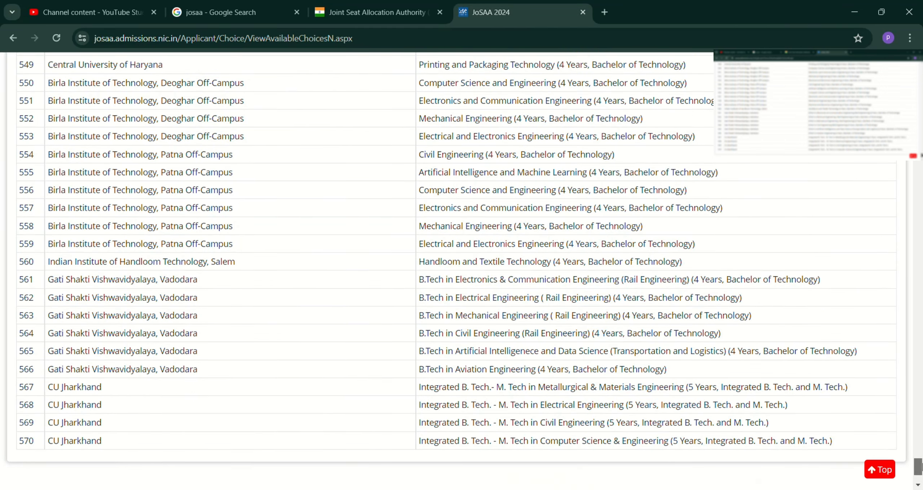
left_click_drag(920, 469, 896, 72)
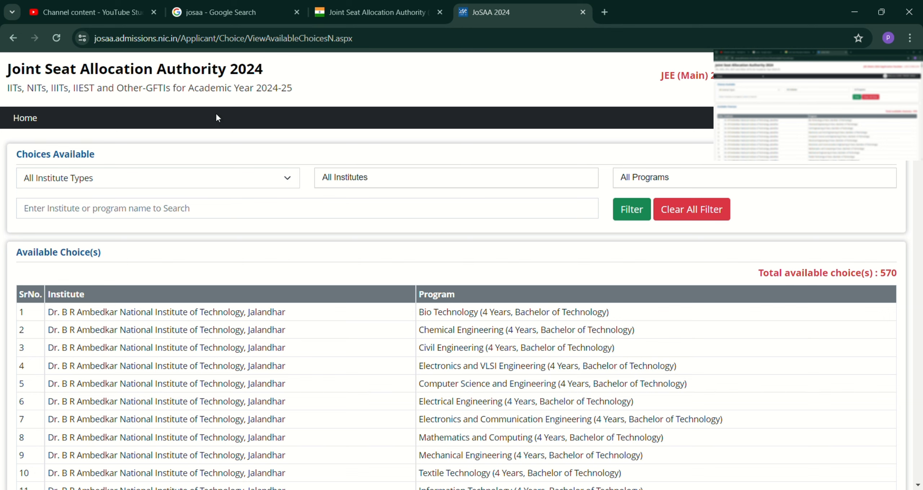
Step: Return to the candidate home page and open Choice Filling to see the available and filled choices
left_click(24, 118)
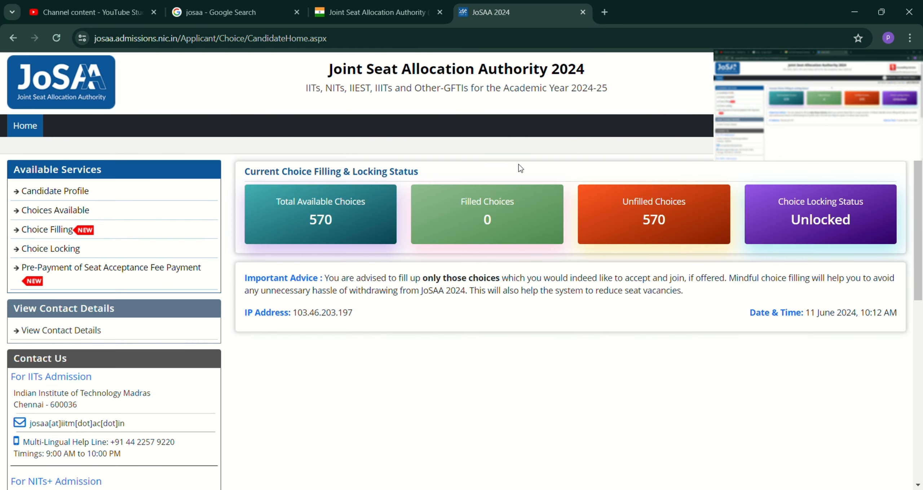
left_click(154, 230)
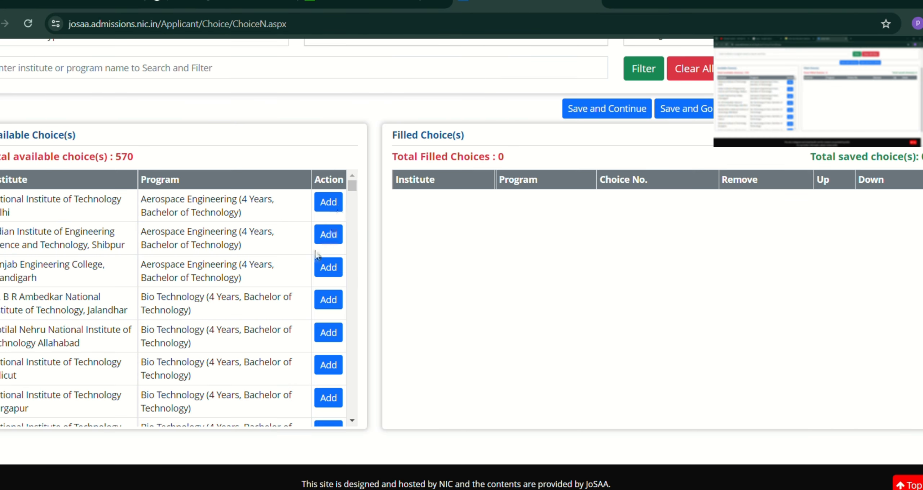
scroll(377, 200, "down", 2)
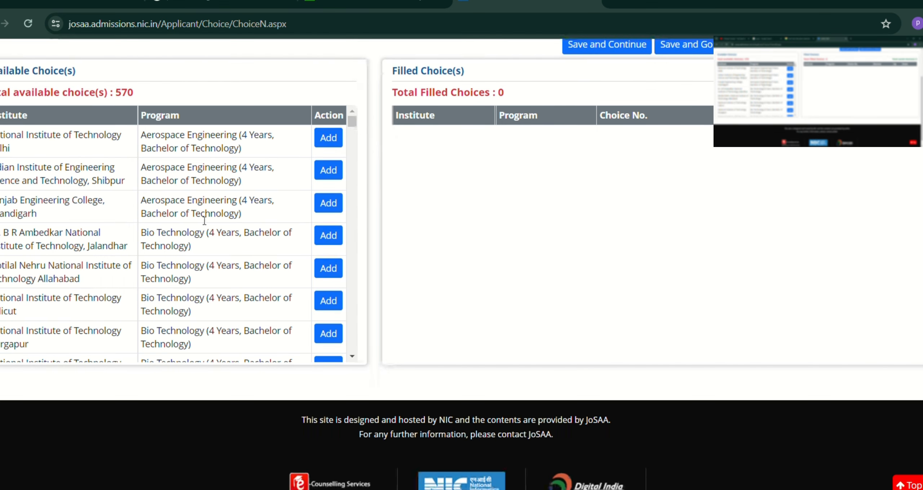
scroll(387, 185, "up", 3)
scroll(388, 185, "up", 1)
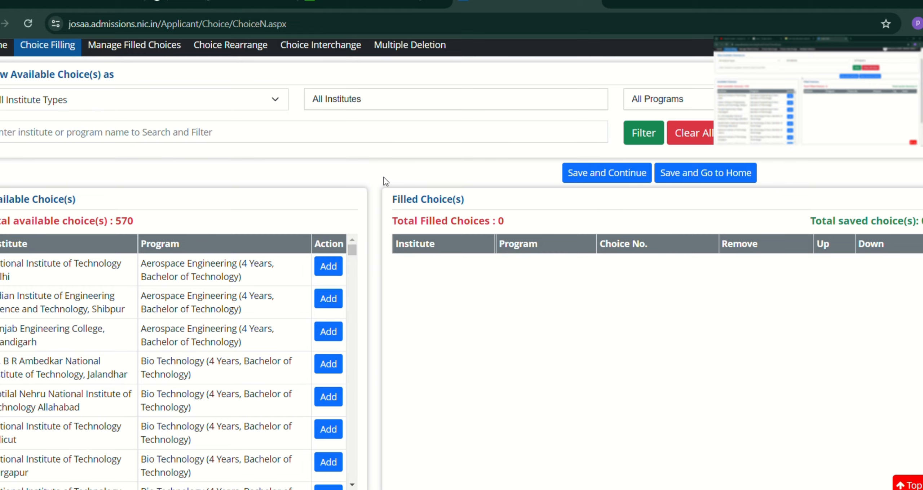
scroll(385, 182, "down", 2)
scroll(746, 160, "up", 1)
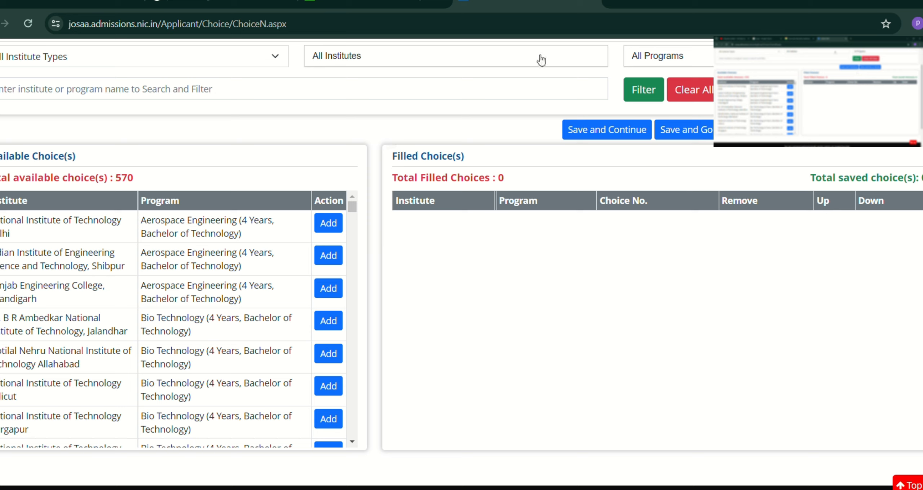
Step: Filter the available choices by the institute type National Institute of Technology
left_click(203, 59)
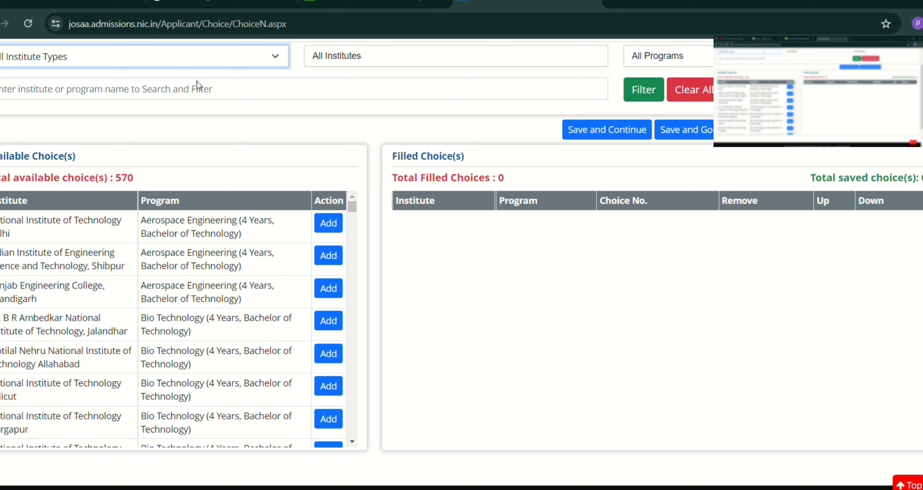
left_click(201, 102)
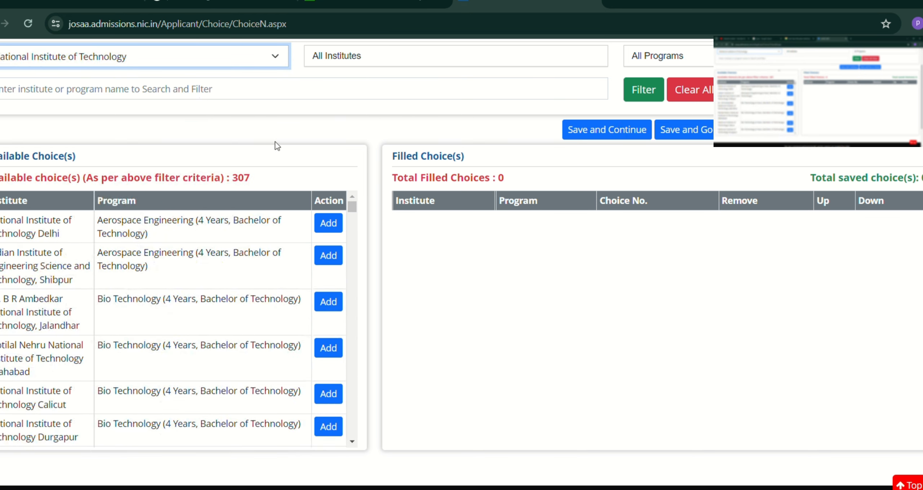
scroll(261, 279, "down", 10)
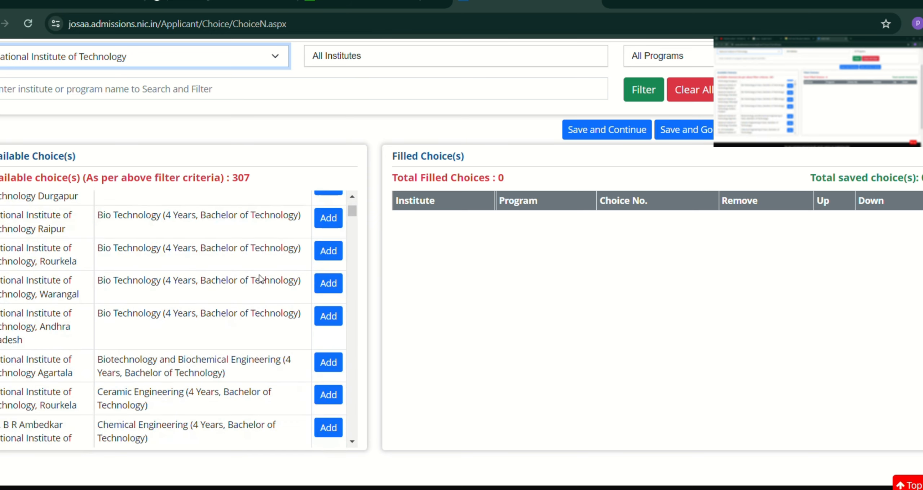
scroll(261, 280, "up", 5)
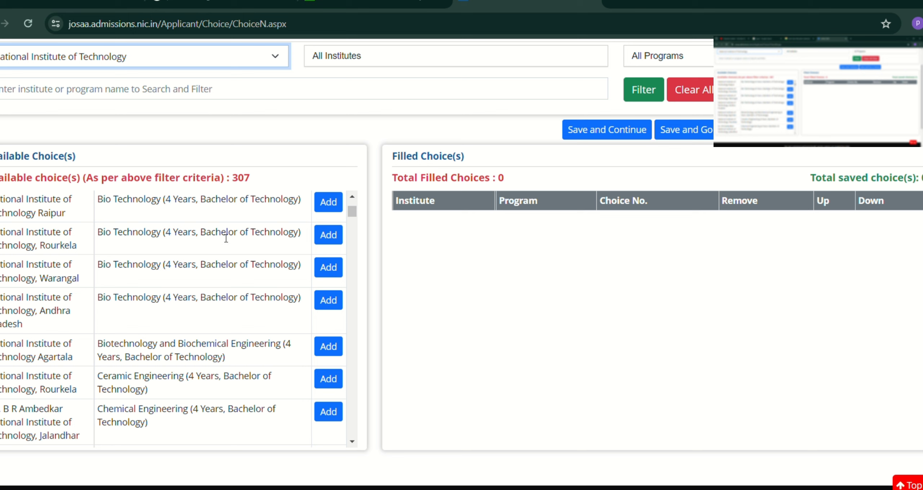
Step: Narrow the available choices to the program Computer Science and Engineering (4 Years, Bachelor of Technology)
left_click(706, 62)
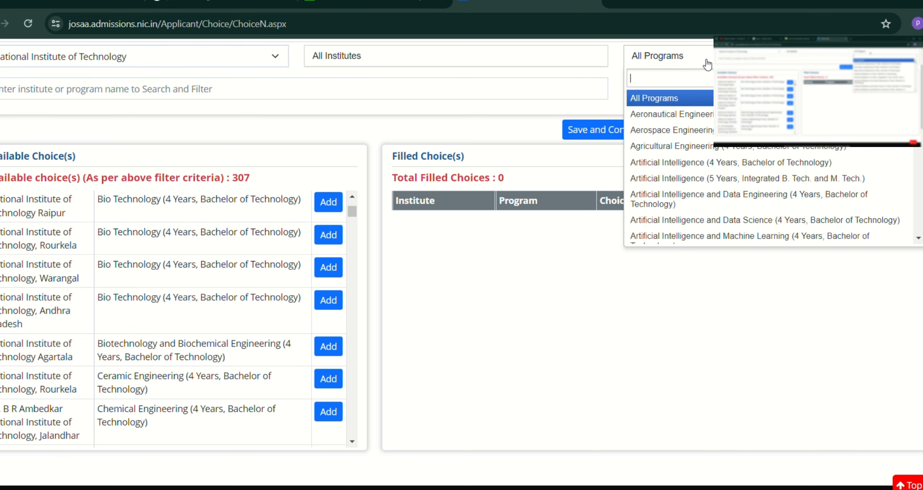
scroll(734, 133, "down", 5)
scroll(670, 130, "down", 2)
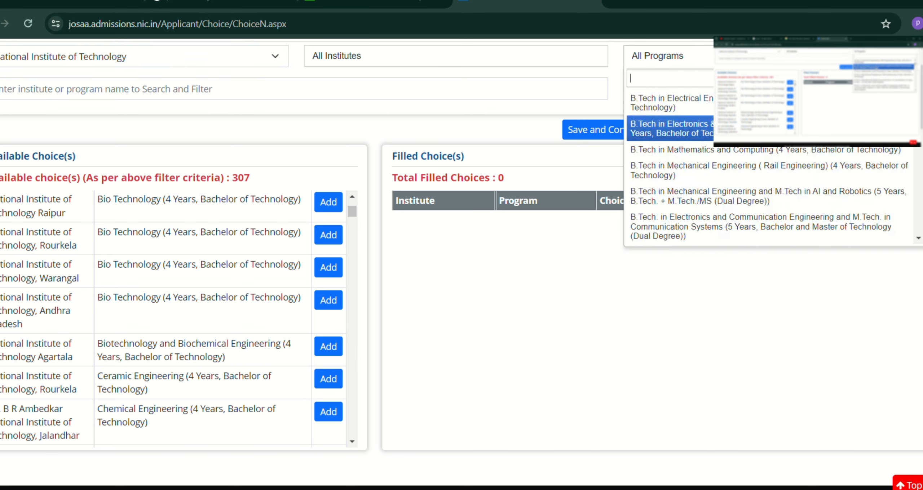
scroll(750, 198, "down", 5)
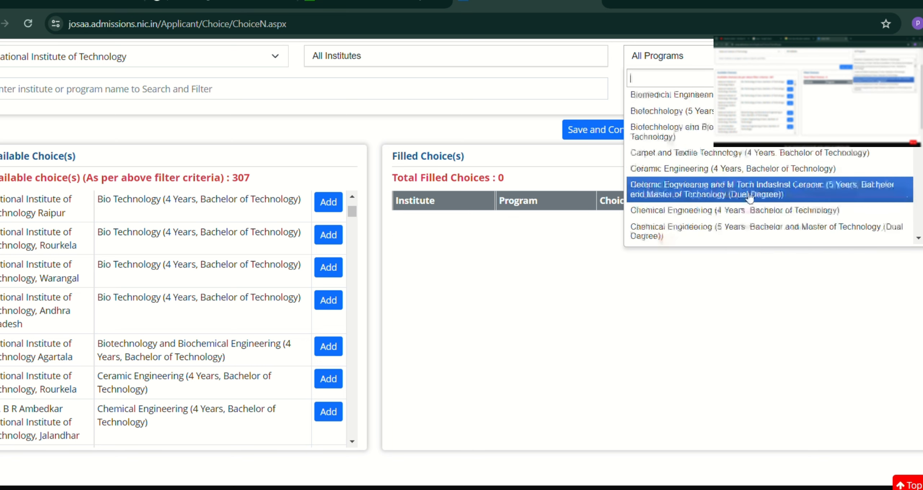
scroll(750, 197, "down", 2)
scroll(750, 198, "down", 3)
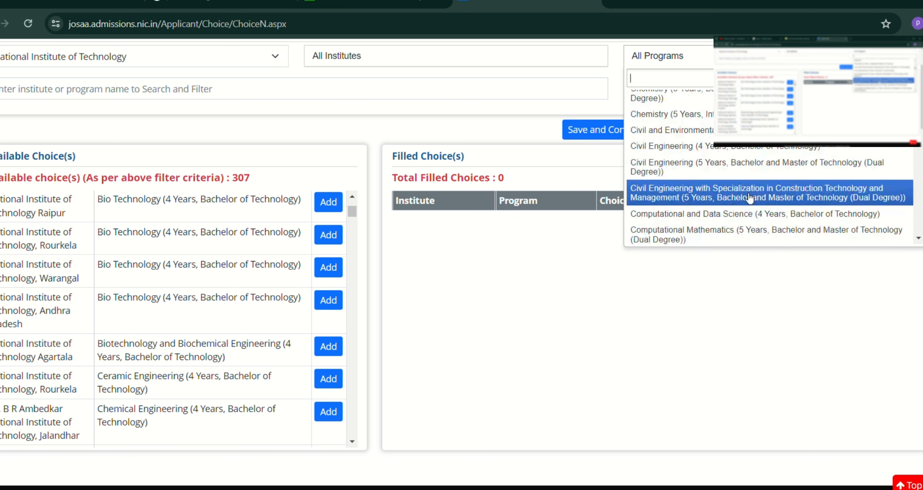
scroll(749, 198, "down", 3)
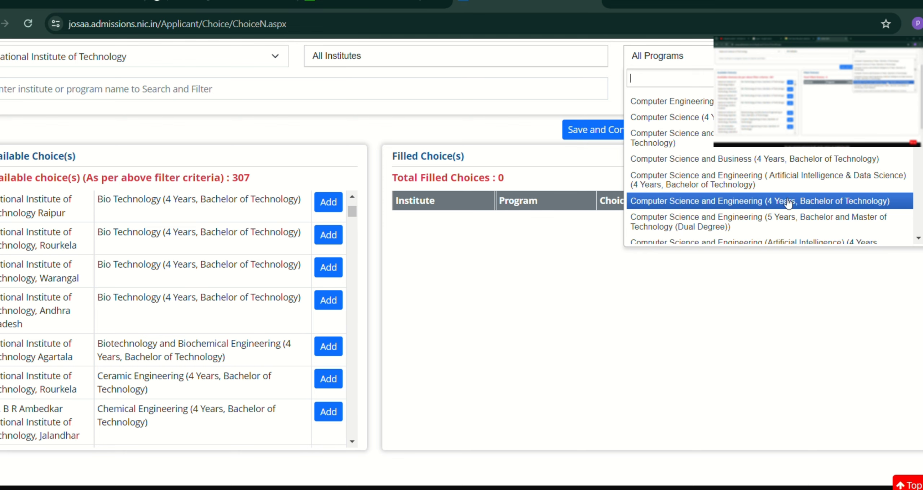
left_click(815, 201)
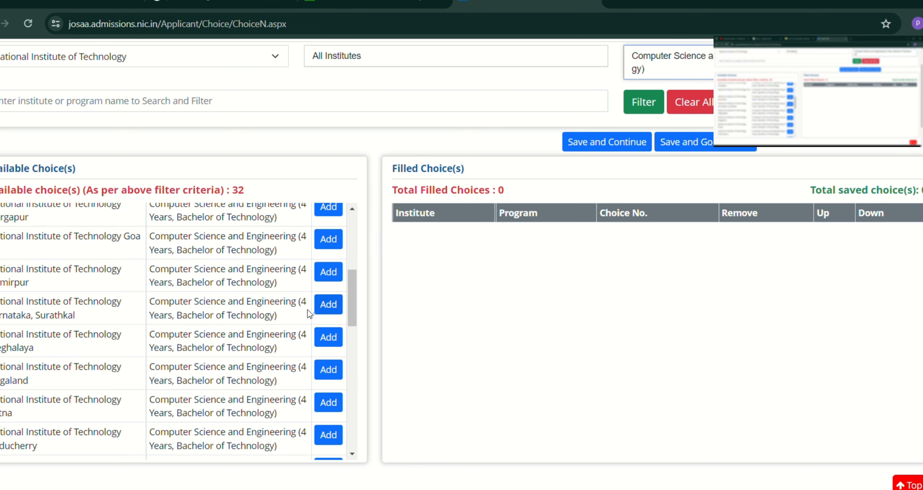
Step: Add Computer Science and Engineering at National Institute of Technology, Tiruchirappalli as the first filled choice and at Warangal as the second
scroll(299, 306, "up", 7)
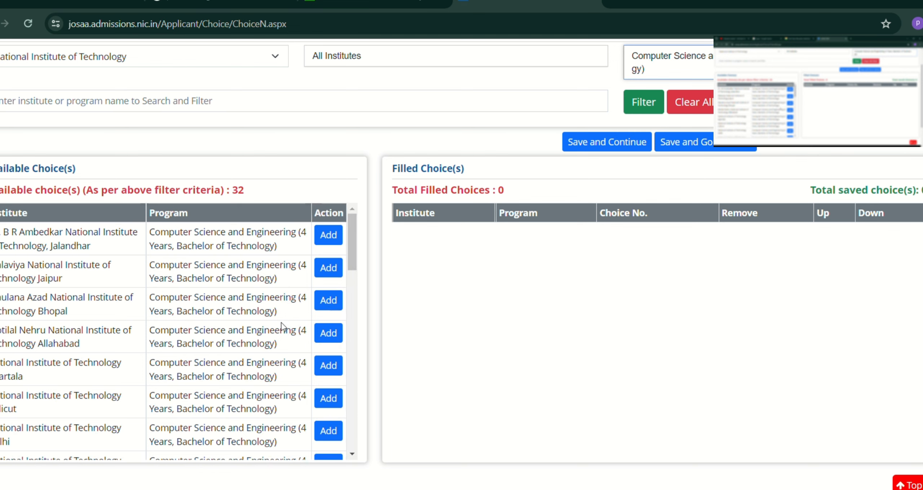
scroll(281, 326, "down", 10)
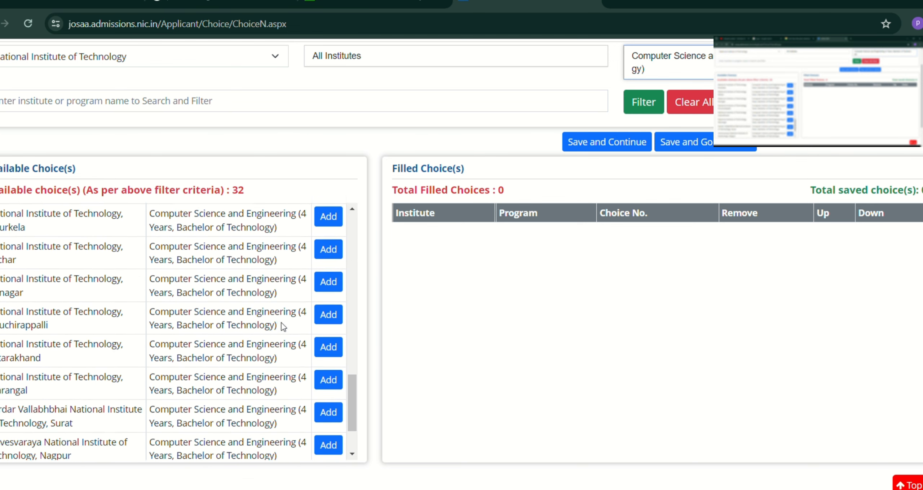
scroll(283, 326, "down", 2)
scroll(281, 326, "up", 4)
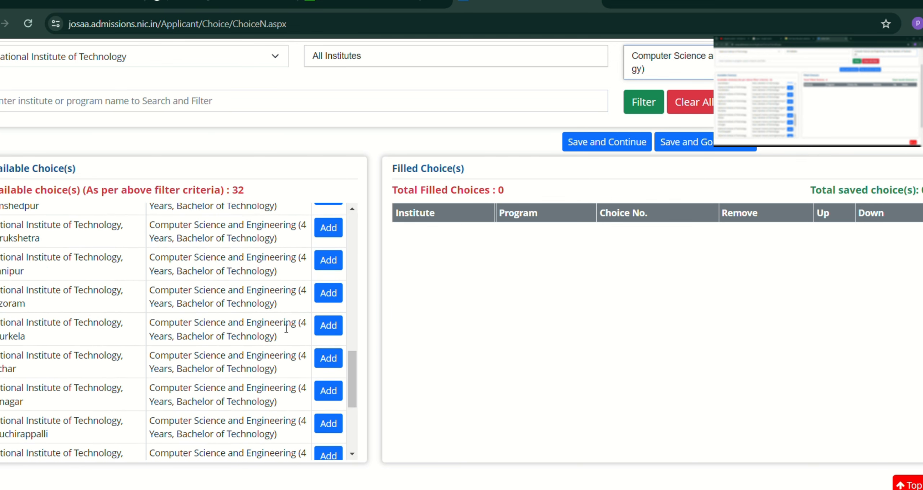
scroll(274, 338, "down", 4)
scroll(138, 350, "down", 4)
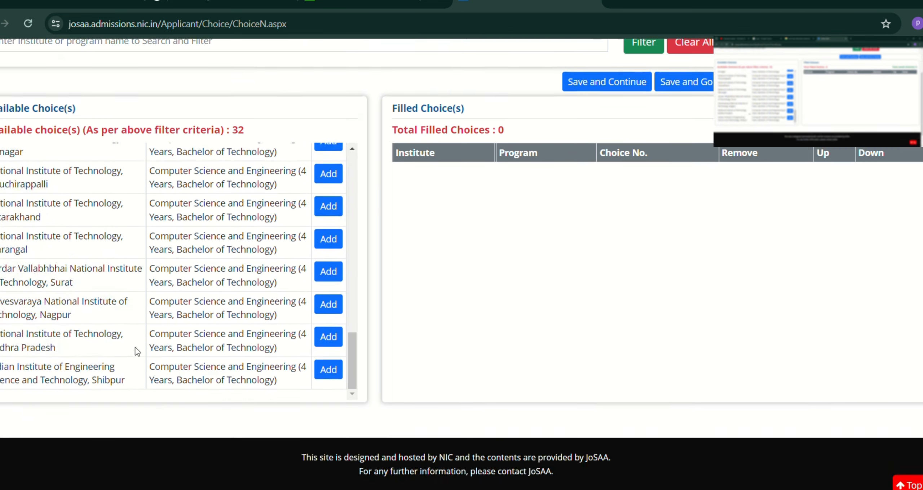
scroll(323, 313, "up", 2)
scroll(755, 242, "up", 3)
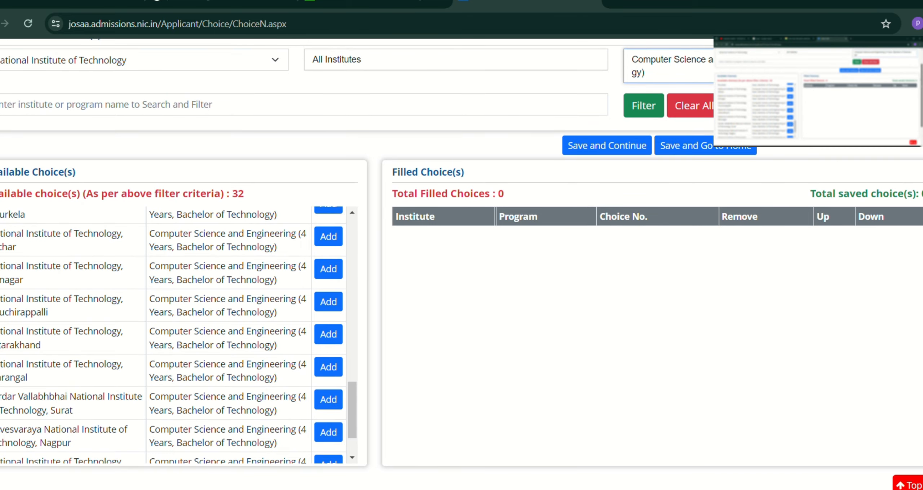
scroll(199, 389, "up", 2)
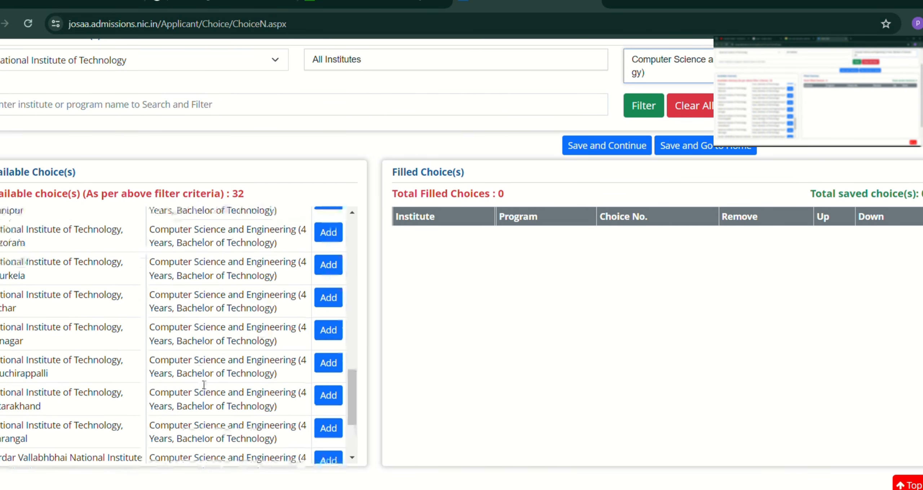
left_click(328, 366)
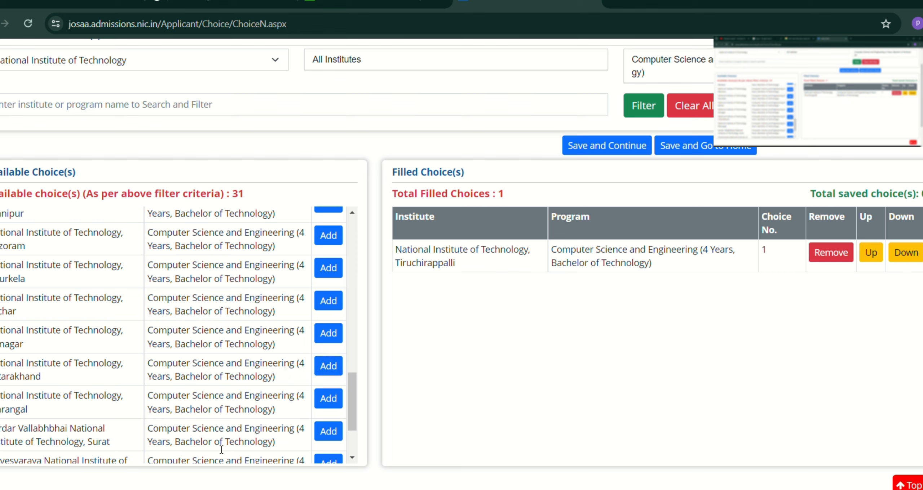
left_click(329, 398)
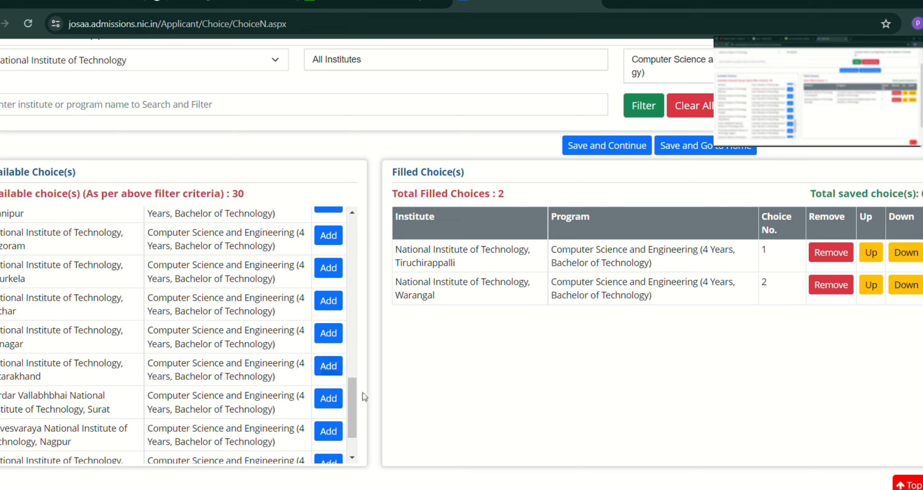
Step: Add Computer Science and Engineering at the NITs in Surathkal (Karnataka), Kurukshetra and Rourkela as filled choices 3, 4 and 5
scroll(355, 396, "down", 2)
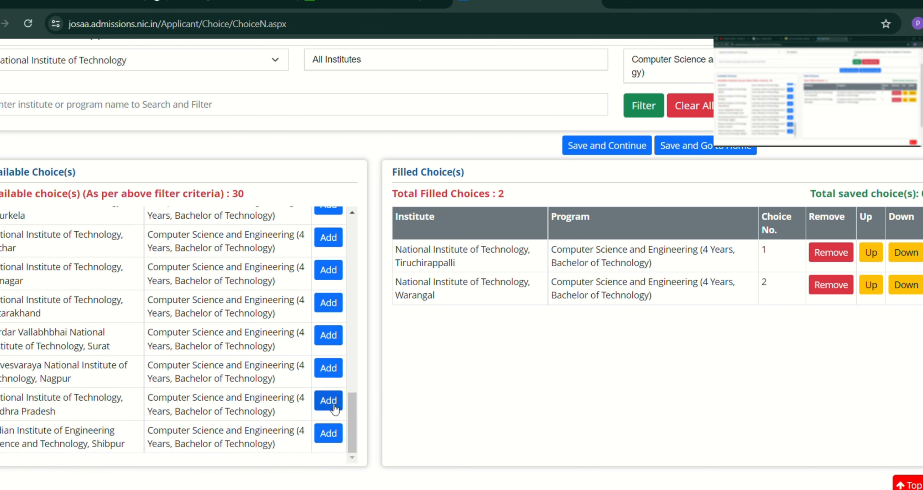
scroll(355, 392, "up", 3)
left_click_drag(355, 392, 356, 351)
left_click(328, 298)
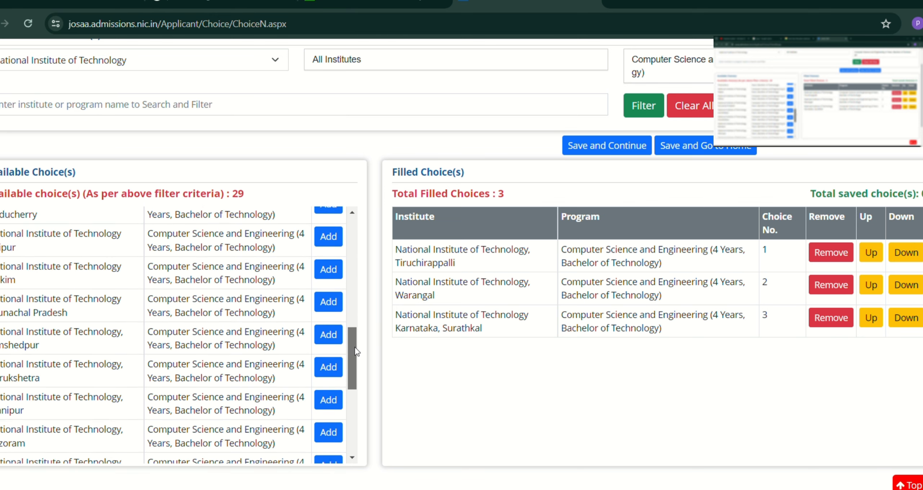
left_click(328, 367)
scroll(348, 365, "down", 3)
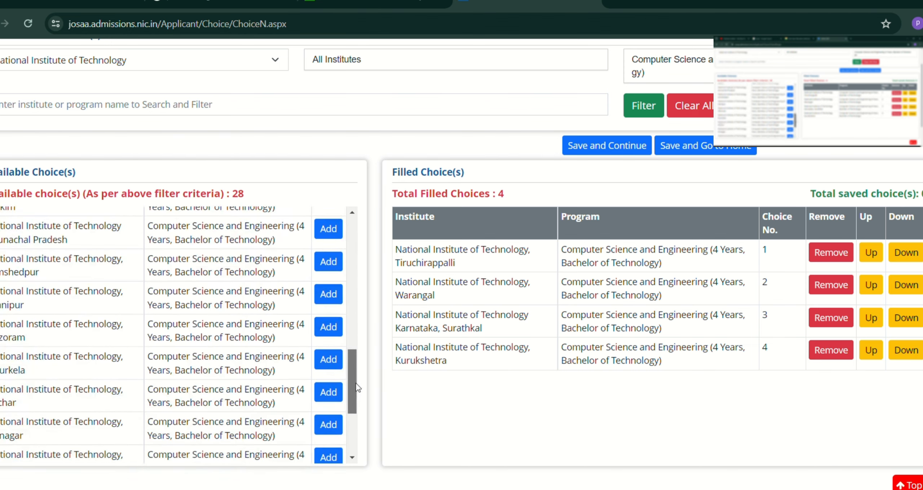
left_click(328, 332)
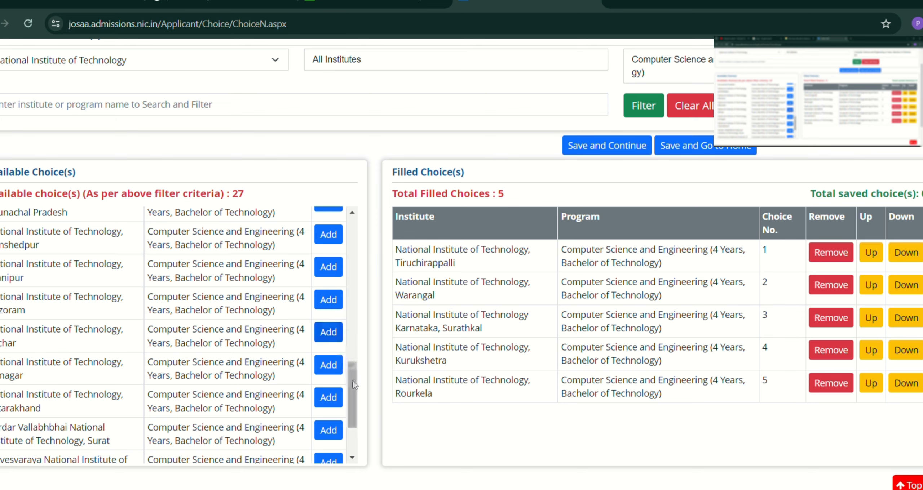
Step: Add Computer Science and Engineering at Motilal Nehru NIT Allahabad, Maulana Azad NIT Bhopal and Malaviya NIT Jaipur as choices 6, 7 and 8
scroll(361, 410, "down", 3)
scroll(360, 409, "down", 1)
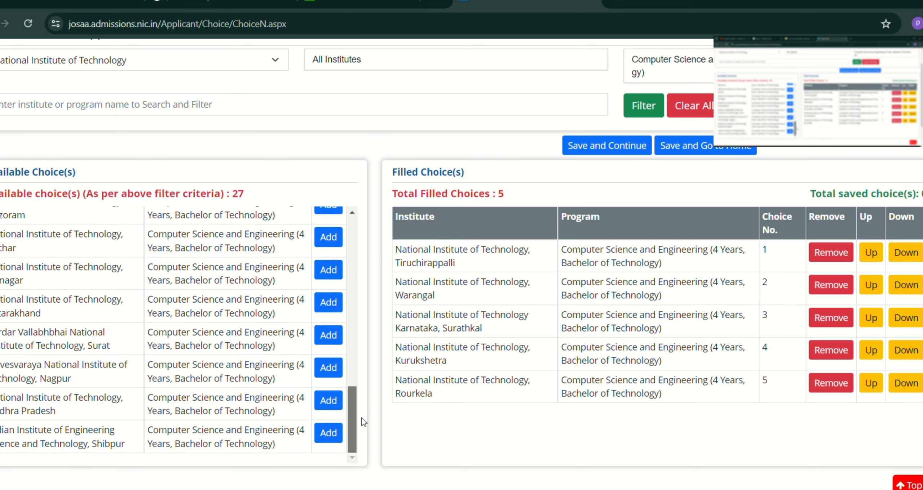
left_click_drag(352, 420, 345, 242)
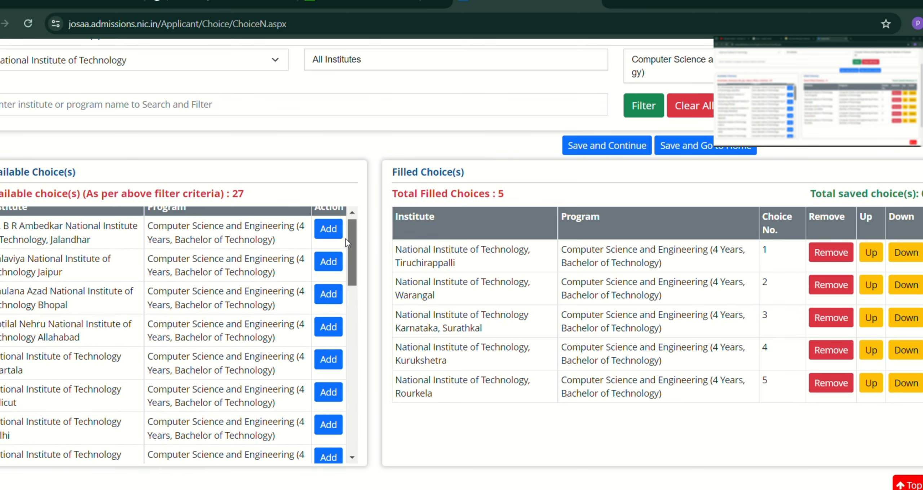
left_click(328, 330)
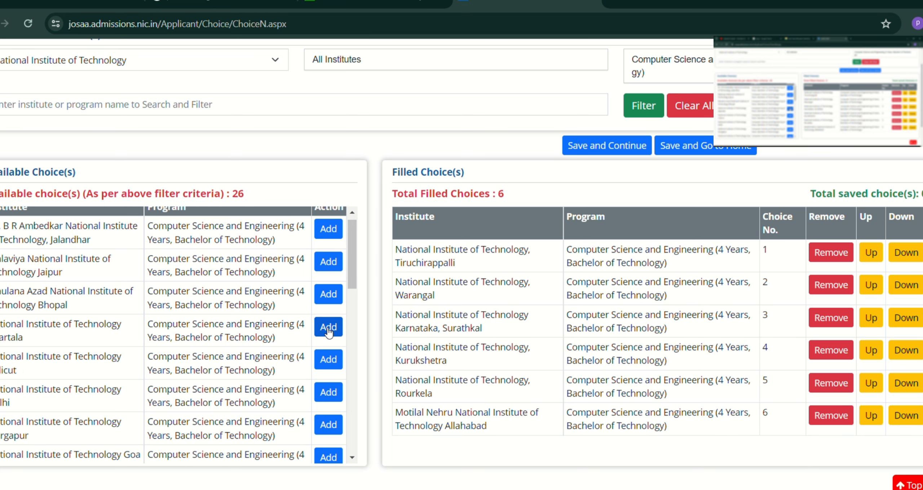
left_click(329, 294)
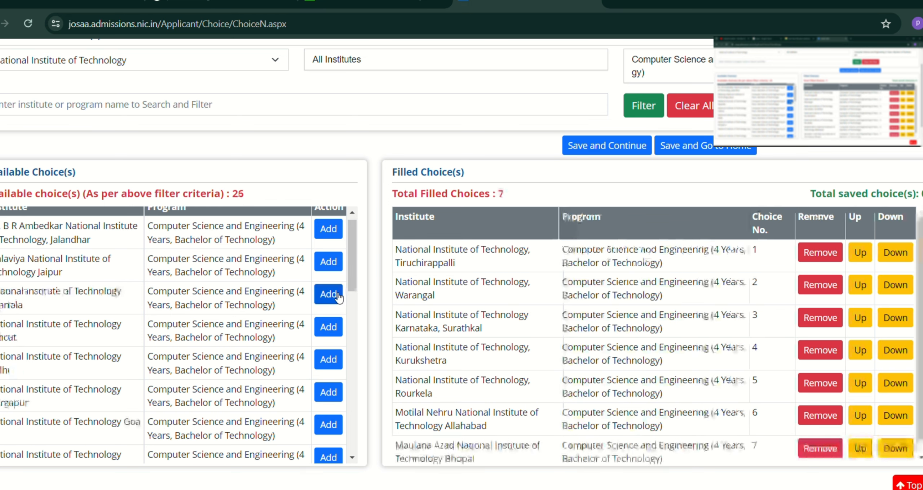
left_click(329, 262)
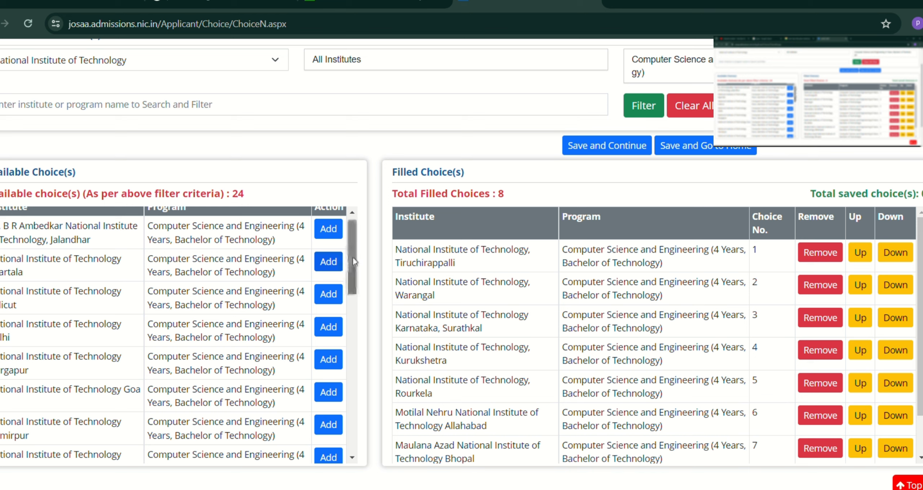
Step: Add Computer Science and Engineering at National Institute of Technology Delhi as choice 9 and at Durgapur as choice 10
scroll(354, 268, "down", 1)
scroll(355, 268, "down", 2)
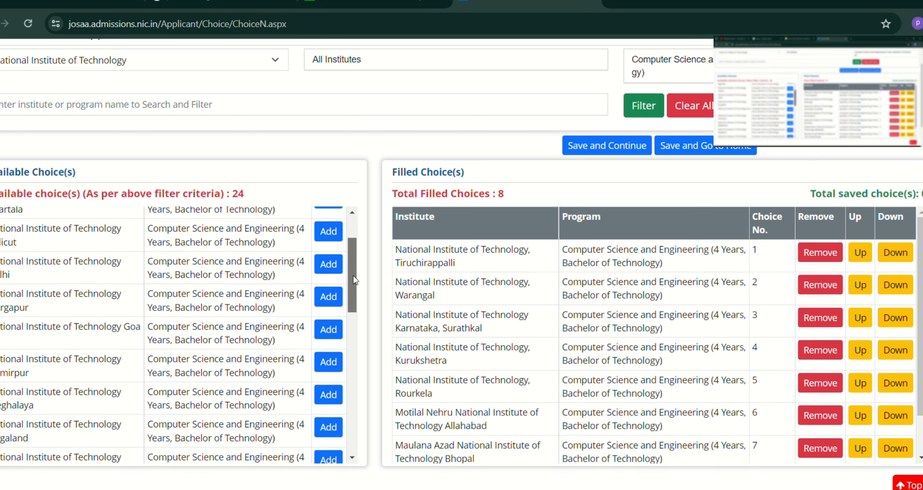
left_click(337, 264)
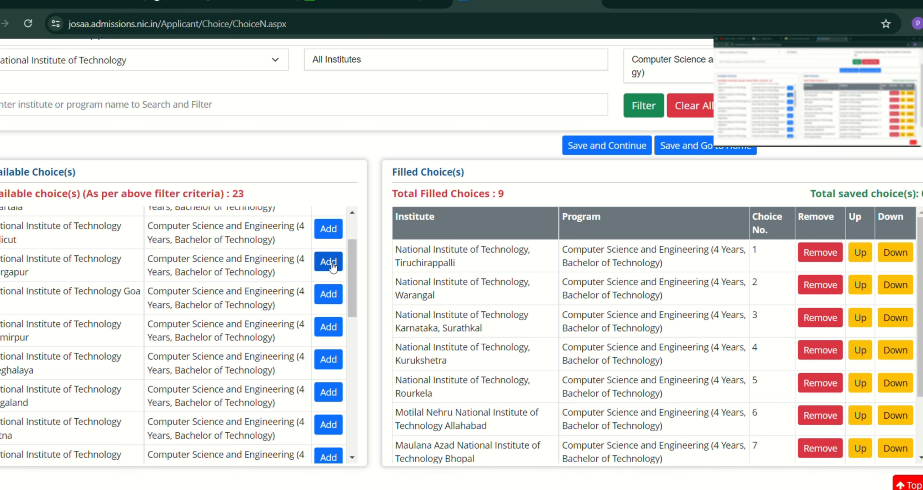
left_click(328, 262)
Step: Add Computer Science and Engineering at Sardar Vallabhbhai NIT, Surat as choice 11 and at Visvesvaraya NIT, Nagpur as choice 12
scroll(358, 309, "down", 3)
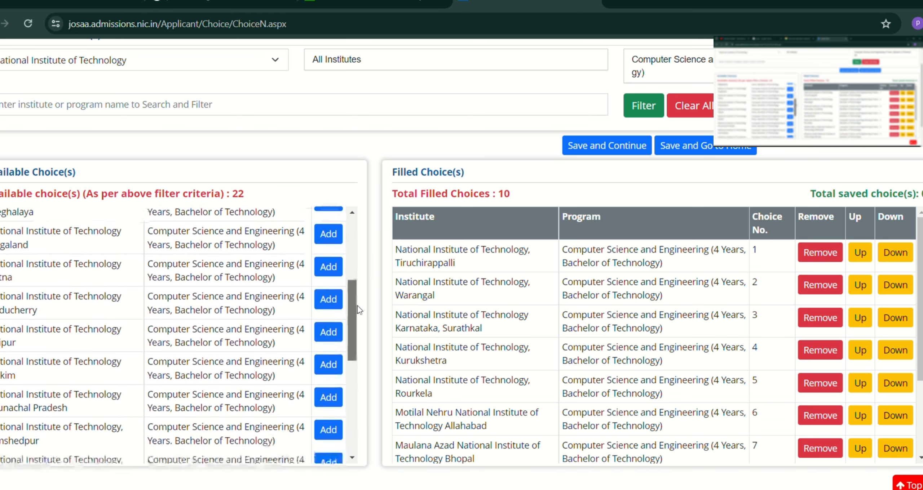
left_click_drag(358, 310, 361, 340)
left_click_drag(361, 343, 370, 385)
scroll(350, 385, "down", 1)
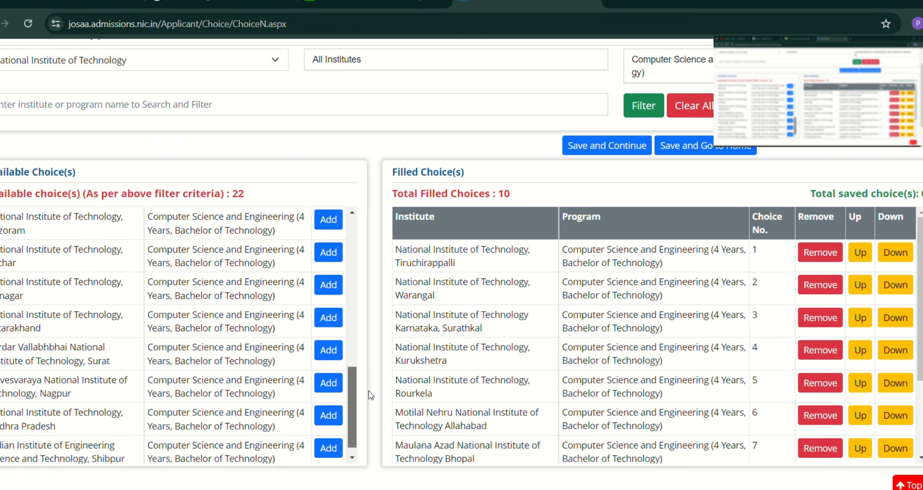
left_click(329, 350)
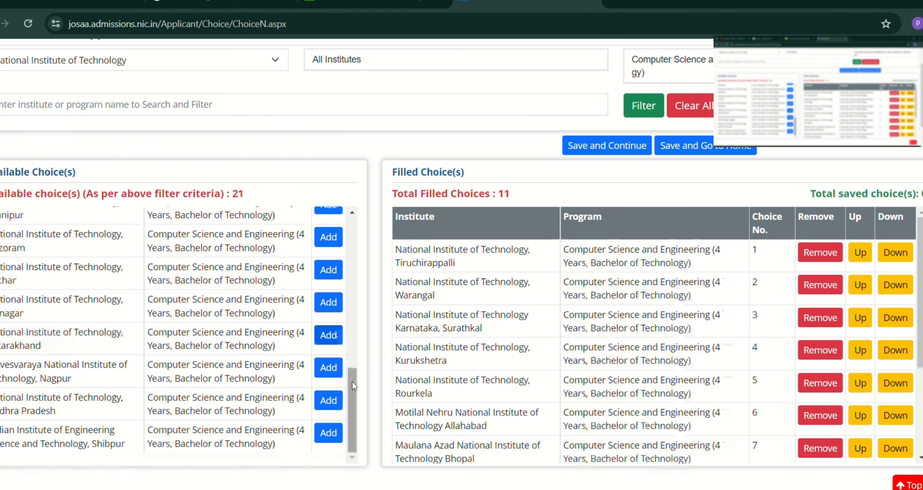
left_click(333, 369)
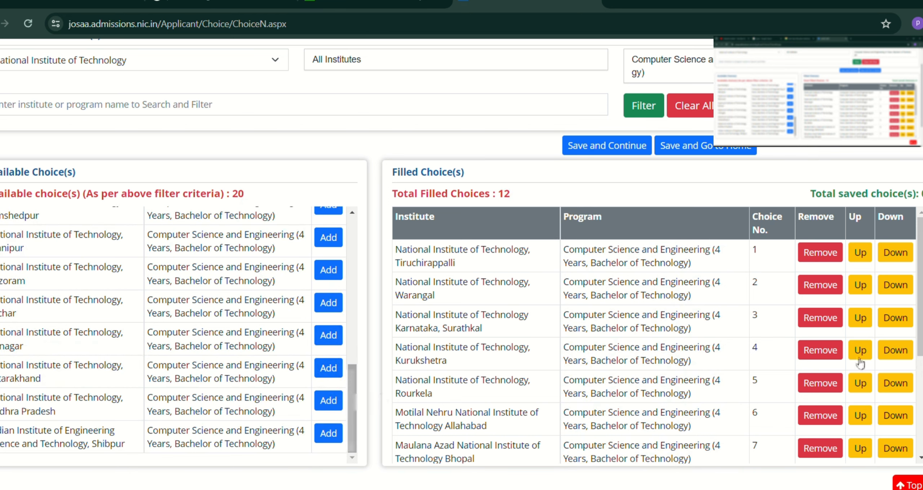
Step: Move Visvesvaraya National Institute of Technology, Nagpur up the filled choices to position 10, above Durgapur
scroll(918, 302, "down", 4)
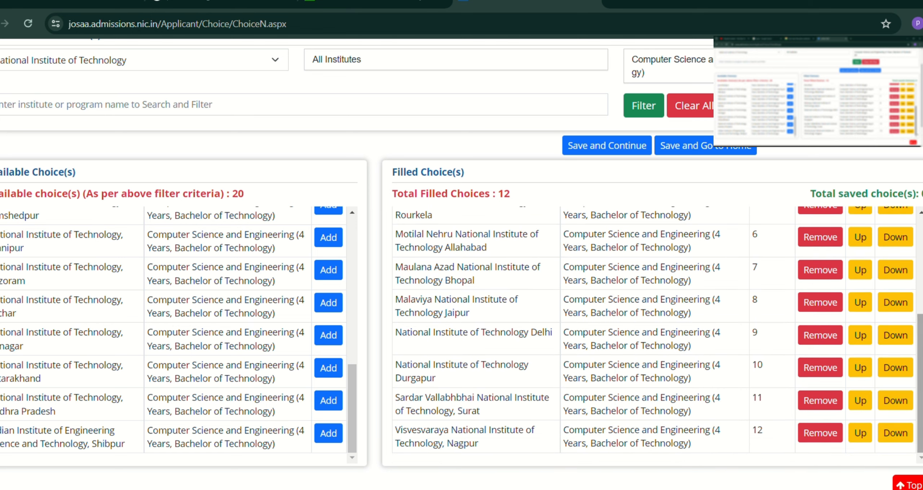
left_click(860, 433)
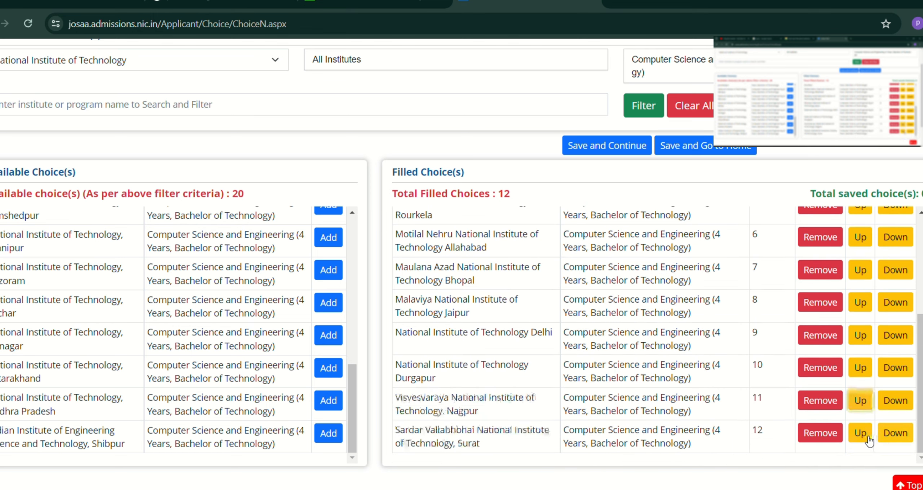
left_click(858, 407)
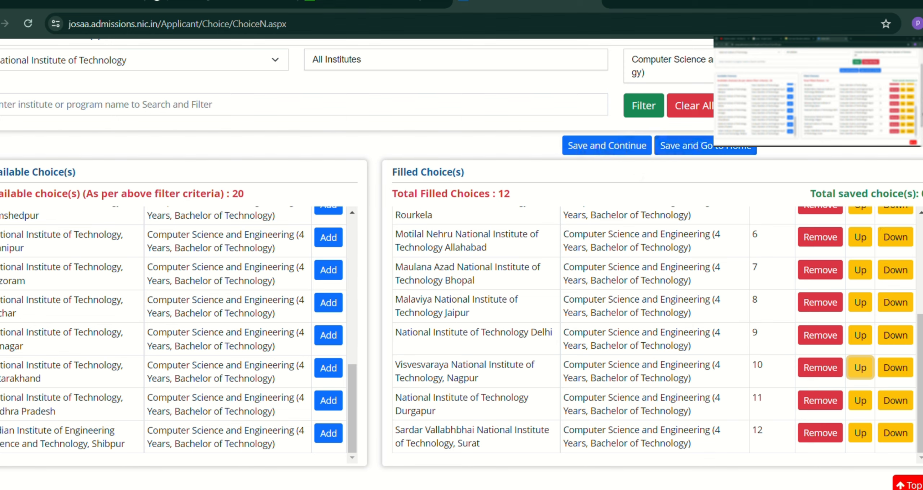
Step: Save the filled choices and stay on the choice filling page
left_click(617, 150)
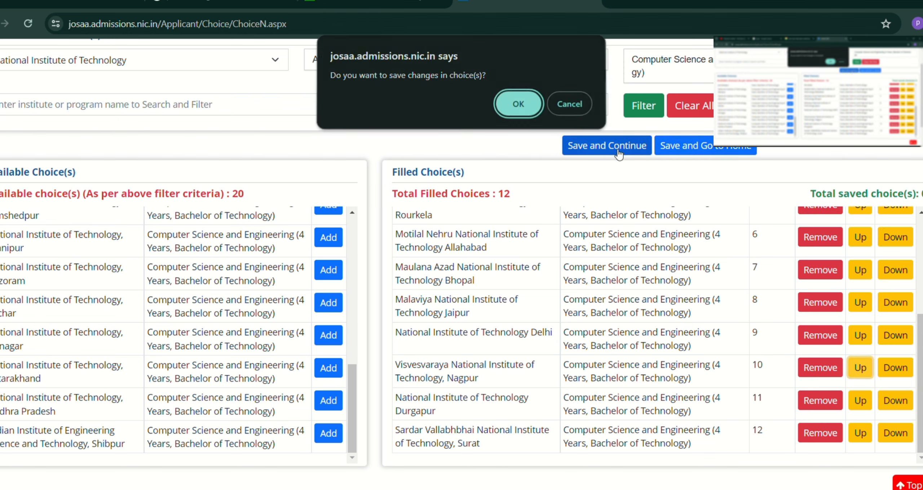
left_click(514, 115)
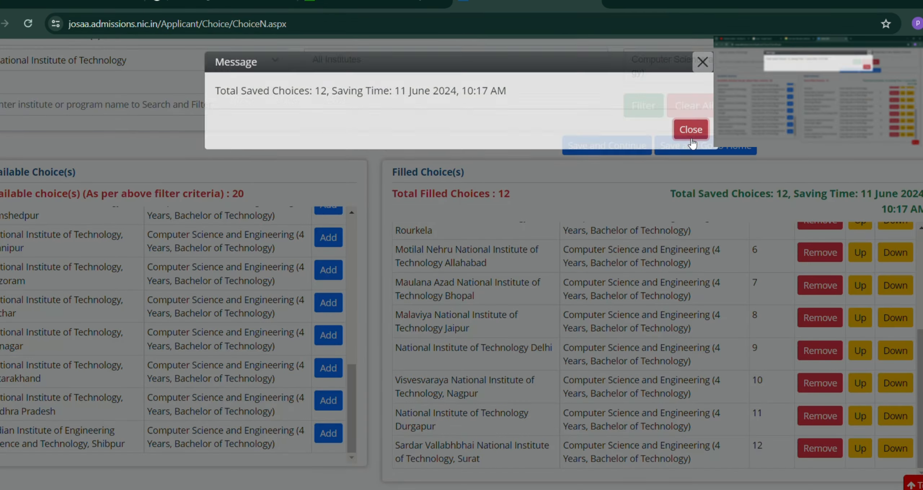
left_click(691, 129)
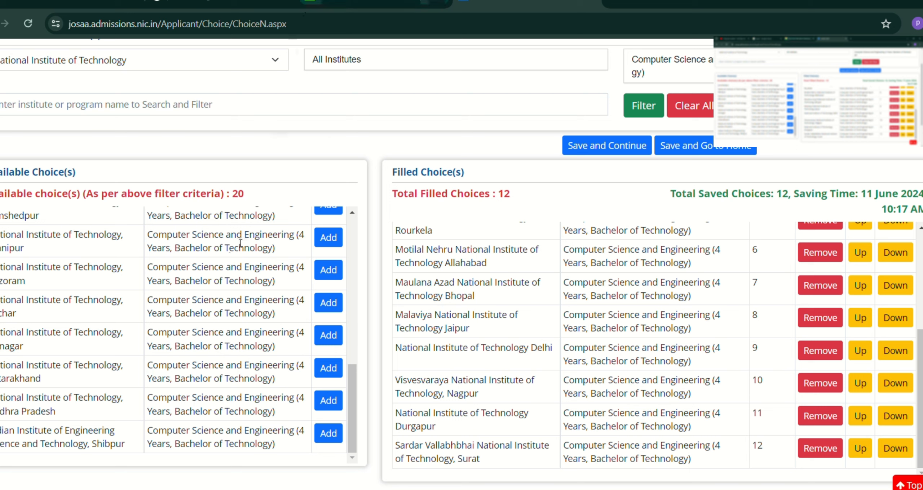
Step: Add Computer Science and Engineering at NIT Raipur and NIT Calicut, and move Calicut above Raipur to choice 13
left_click_drag(349, 406, 350, 406)
left_click_drag(349, 390, 348, 335)
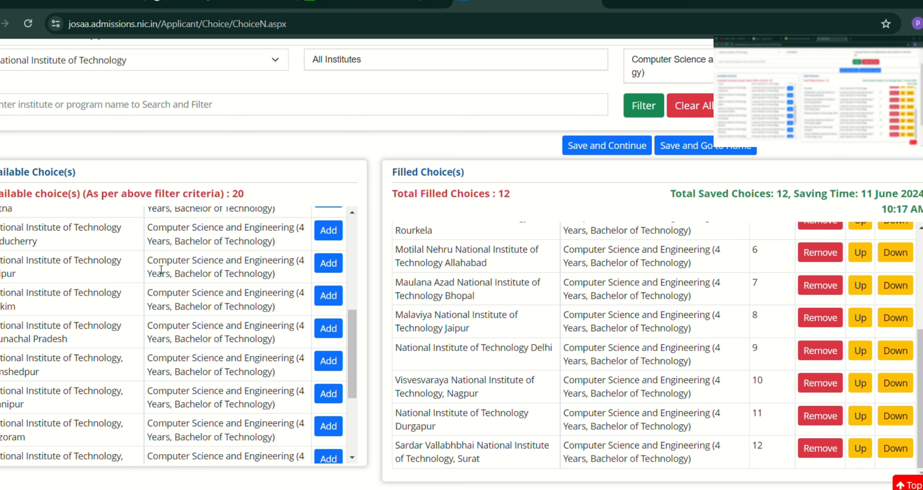
left_click(328, 266)
left_click_drag(350, 310, 350, 226)
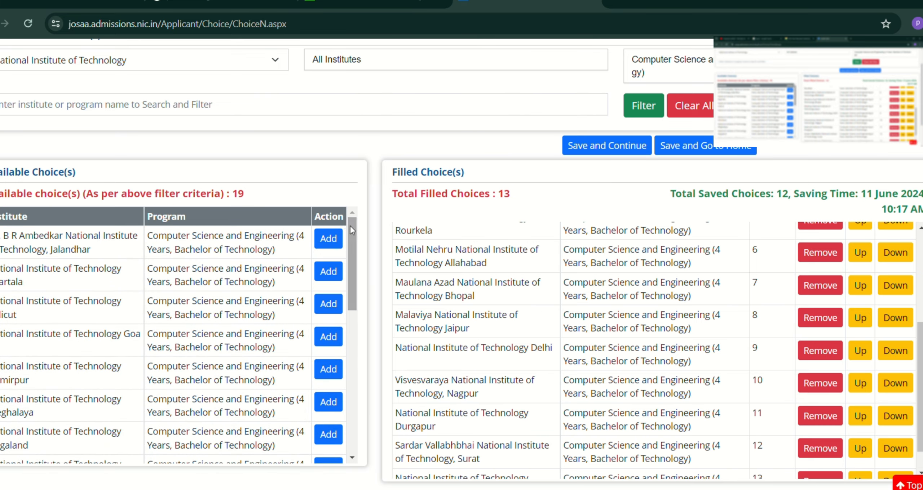
left_click(328, 304)
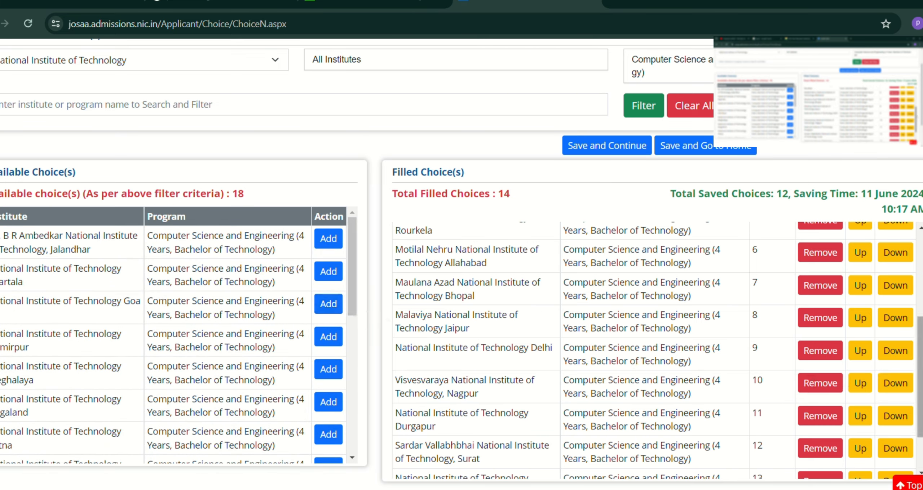
scroll(865, 415, "down", 2)
left_click(869, 450)
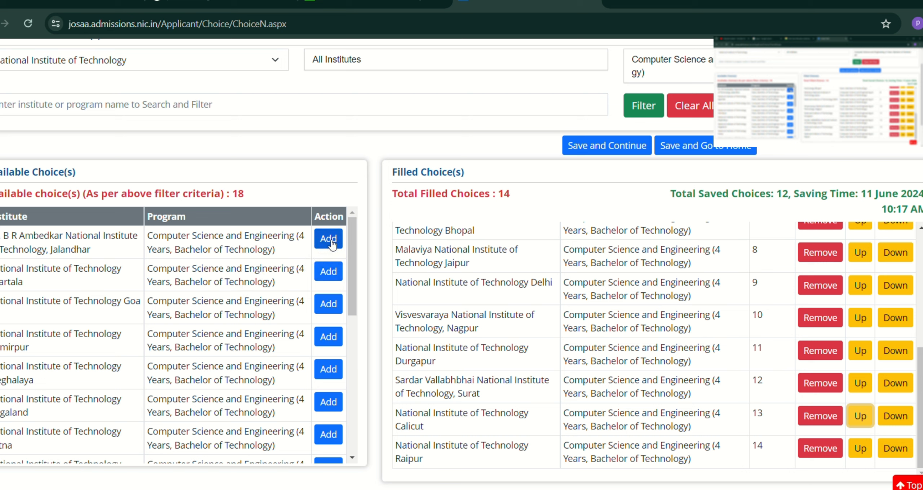
Step: Add Computer Science and Engineering at the NITs in Patna, Jamshedpur and Puducherry as choices 15, 16 and 17
left_click(321, 440)
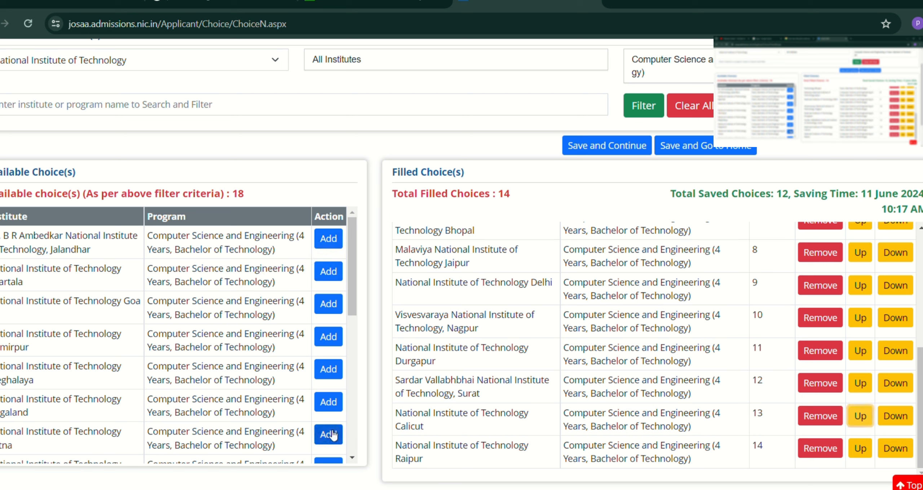
scroll(353, 342, "down", 2)
left_click_drag(355, 341, 359, 365)
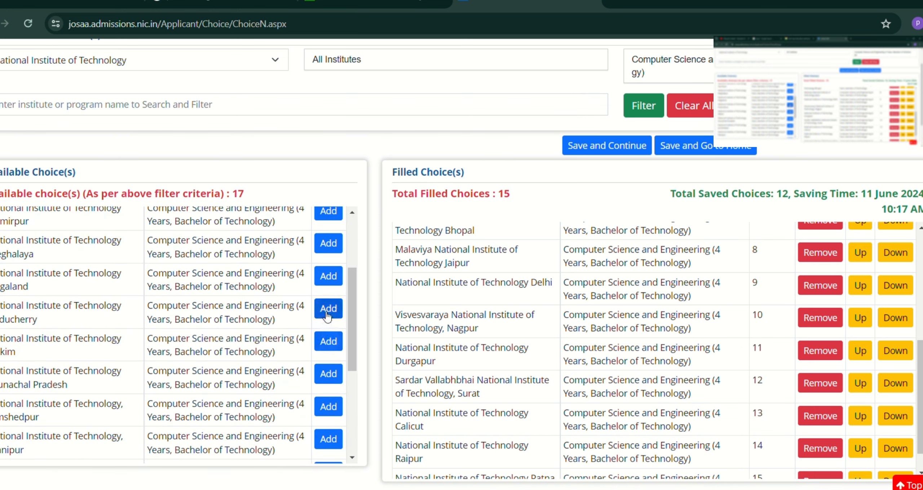
left_click(326, 406)
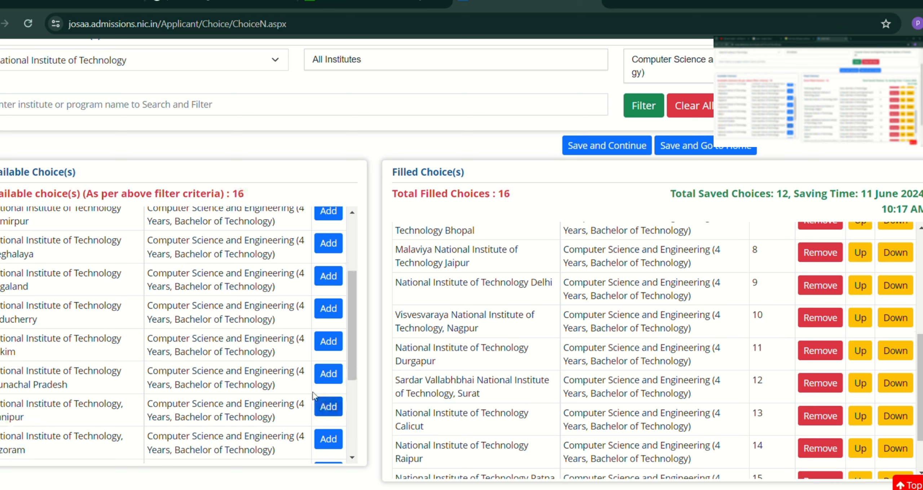
left_click(323, 317)
Step: Add Computer Science and Engineering at NIT Silchar as choice 18 and at Indian Institute of Engineering Science and Technology, Shibpur as choice 19
left_click_drag(349, 320, 359, 376)
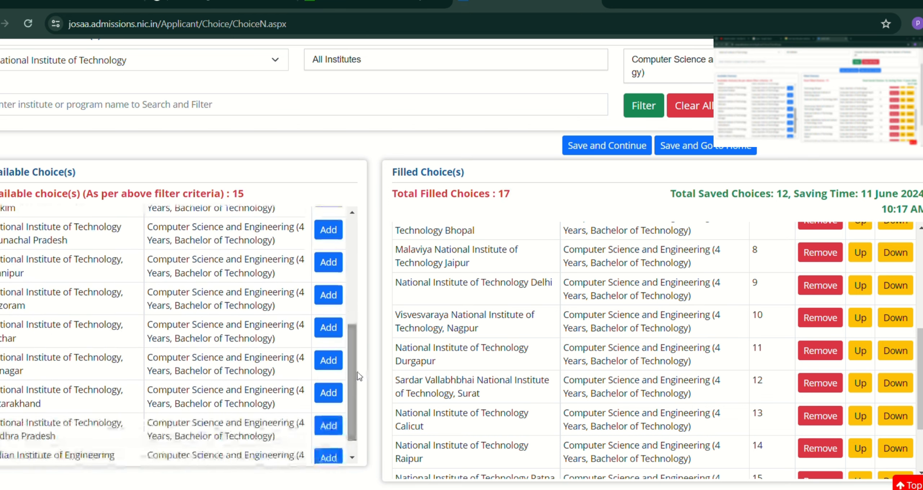
left_click(334, 328)
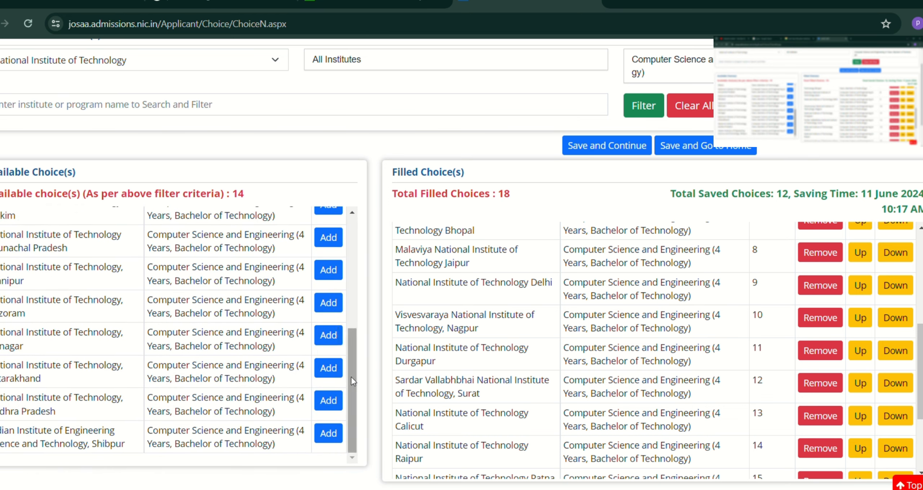
left_click(327, 434)
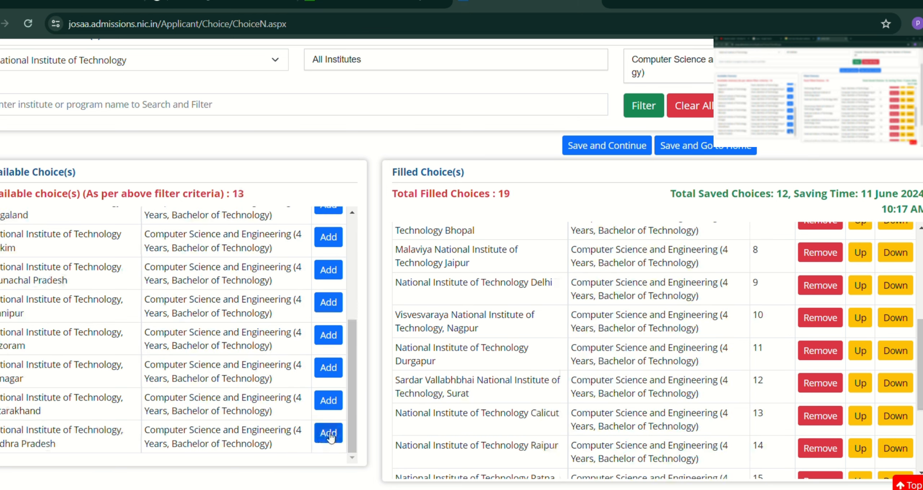
Step: Move Indian Institute of Engineering Science and Technology, Shibpur up the filled choices to position 15, above NIT Patna
scroll(917, 363, "down", 5)
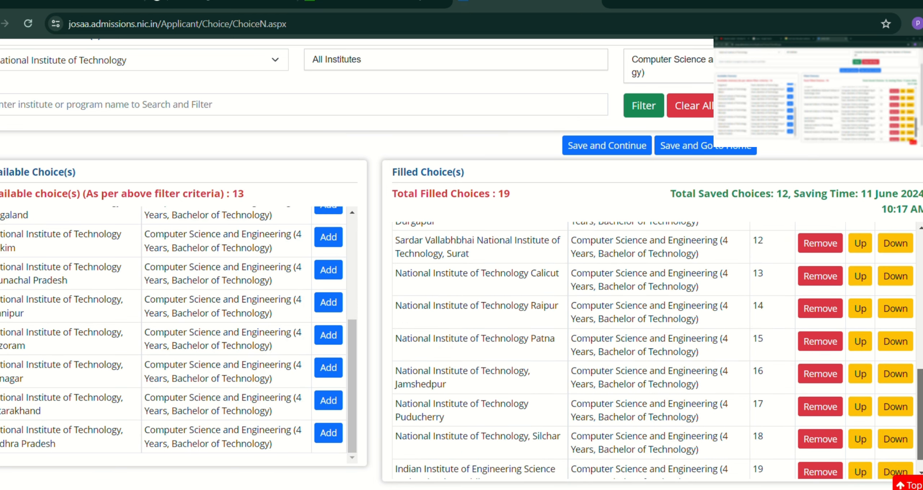
left_click(859, 417)
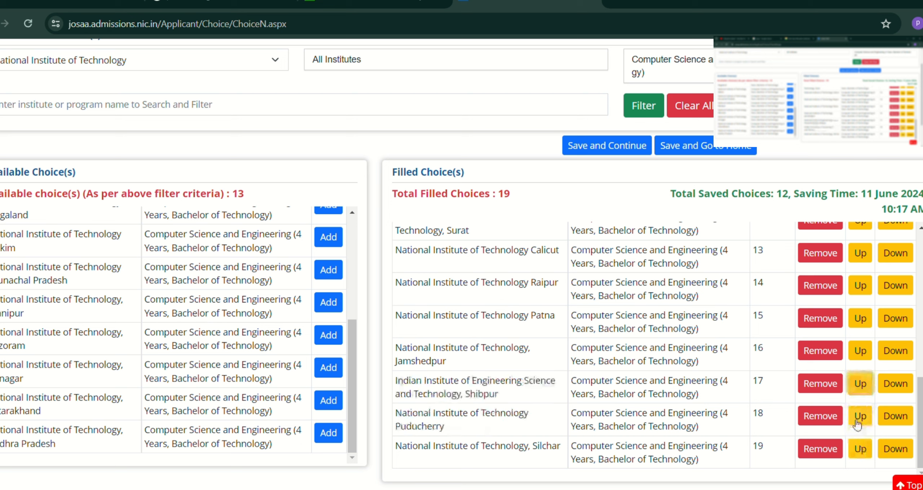
left_click(860, 385)
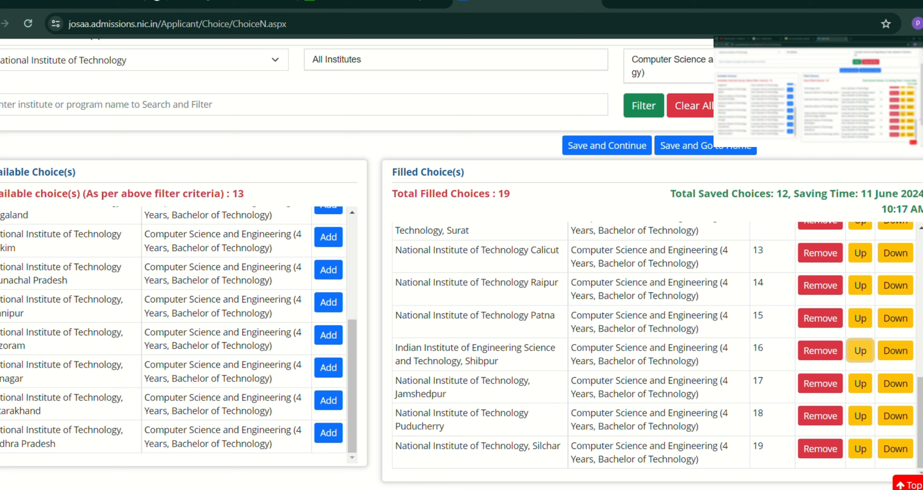
left_click(863, 355)
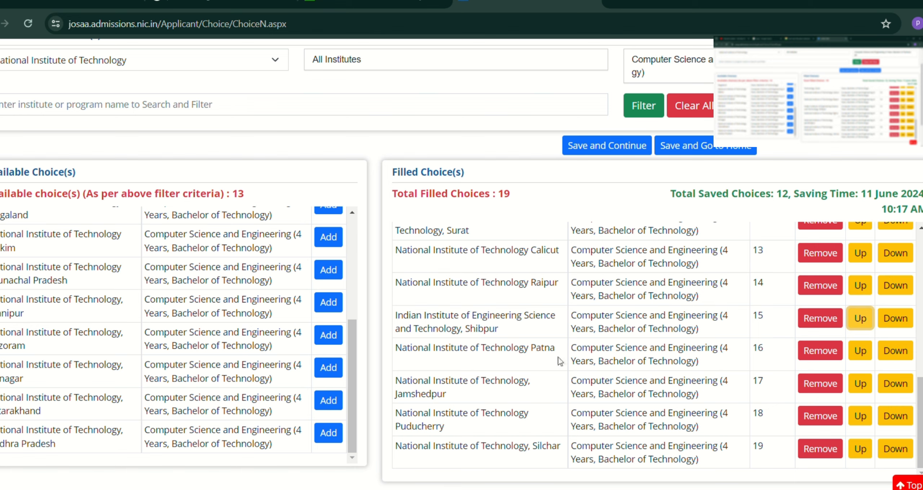
Step: Save the pending changes to the filled choices when asked and dismiss the save message
left_click(860, 321)
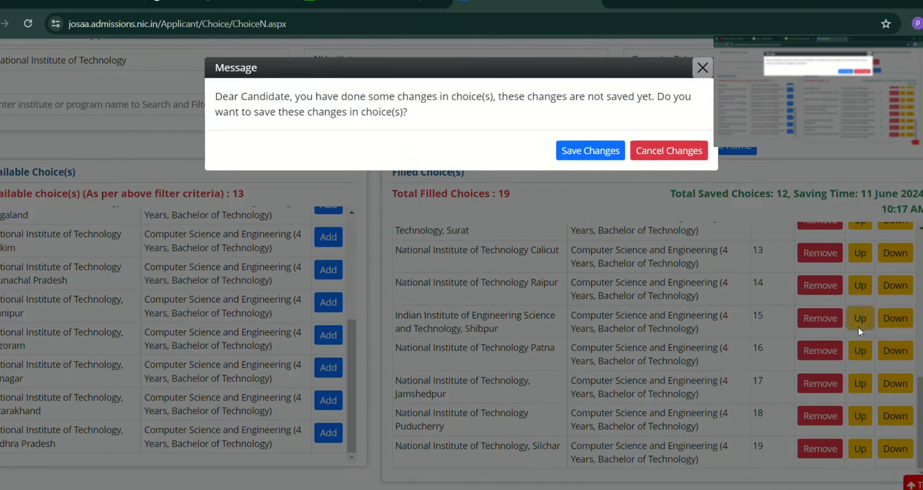
left_click(591, 150)
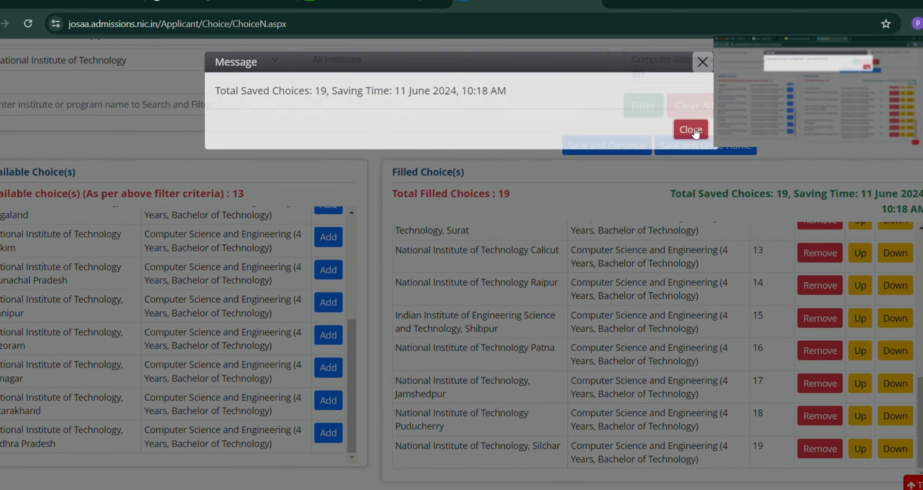
left_click(688, 131)
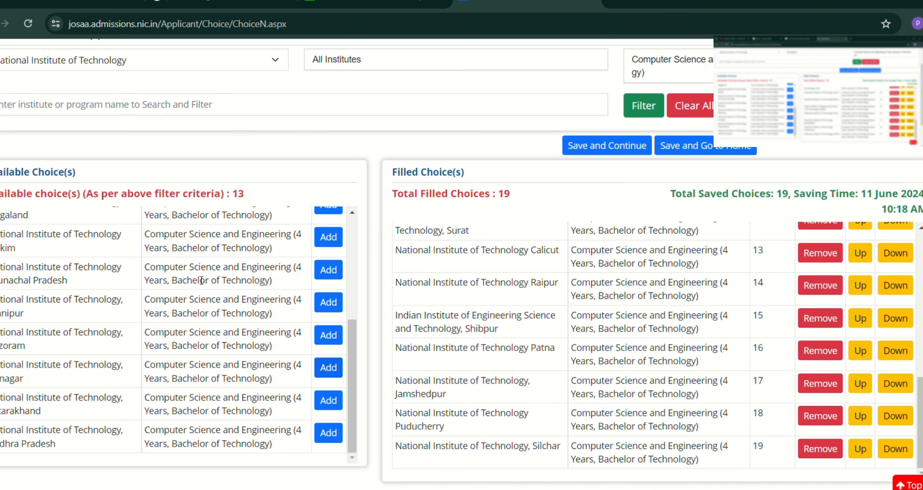
Step: Add Computer Science and Engineering at Dr. B R Ambedkar NIT Jalandhar and NIT Goa as choices 20 and 21
scroll(226, 356, "up", 4)
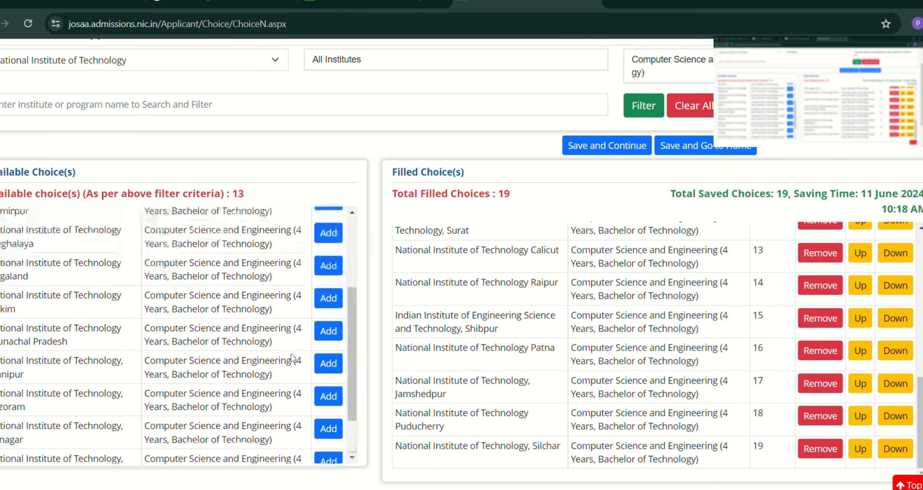
scroll(191, 326, "up", 2)
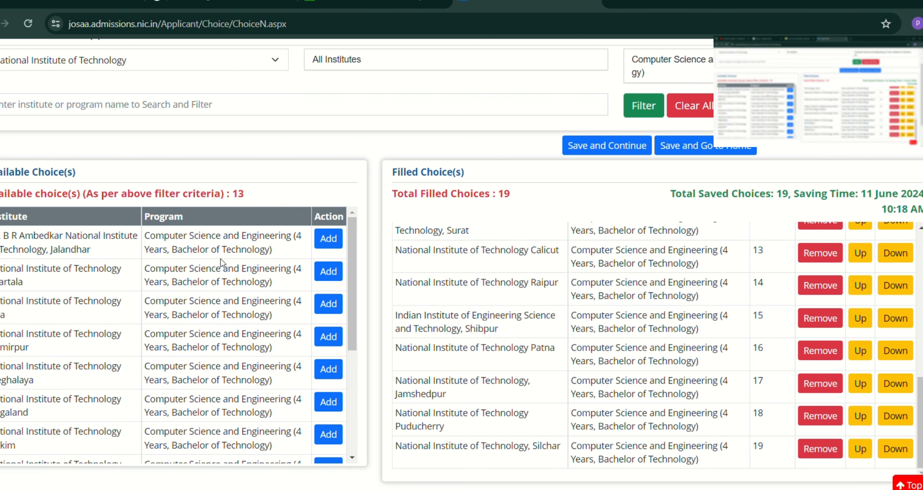
left_click(328, 239)
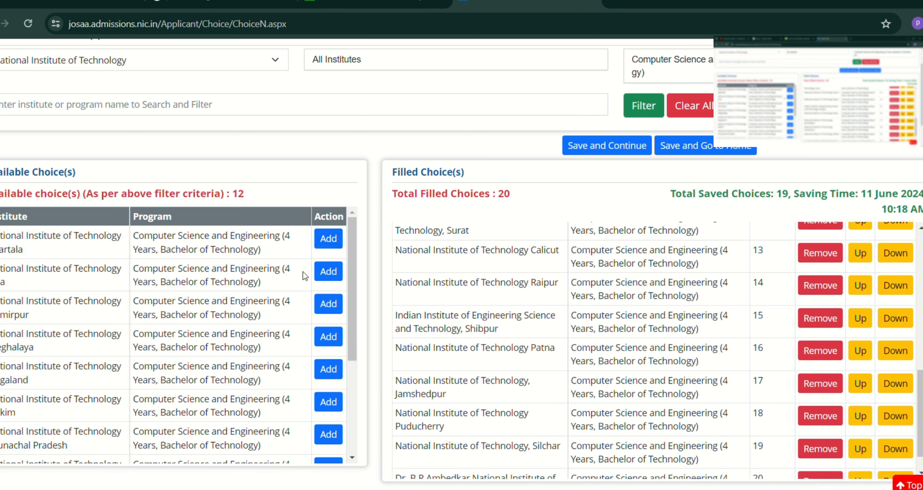
left_click(328, 272)
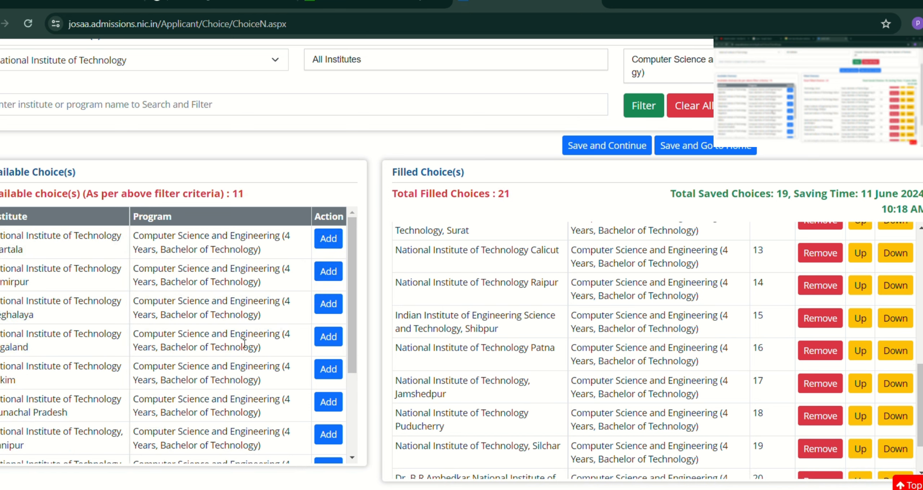
Step: Add Computer Science and Engineering at NIT Uttarakhand and move it above NIT Goa to choice 21
scroll(245, 342, "down", 3)
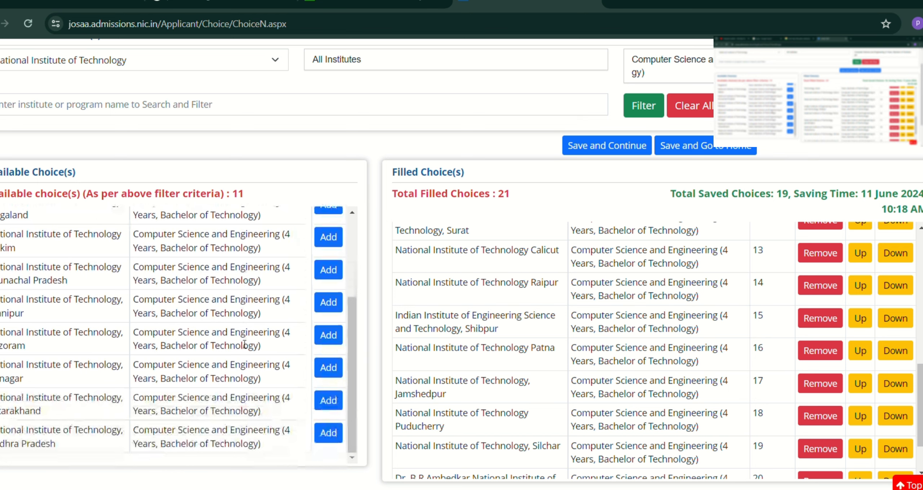
left_click(328, 404)
left_click_drag(919, 383, 919, 442)
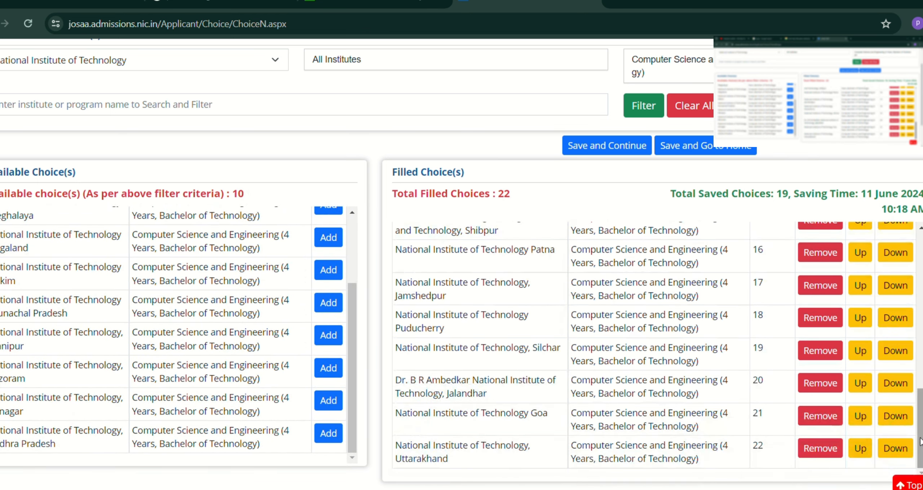
left_click(863, 452)
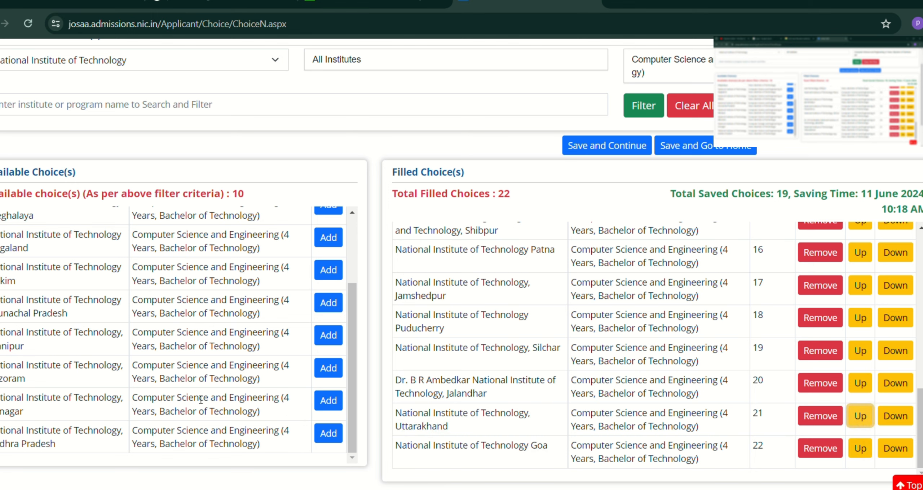
Step: Add Computer Science and Engineering at NIT Andhra Pradesh and NIT Hamirpur as choices 23 and 24
scroll(252, 396, "down", 4)
left_click(328, 286)
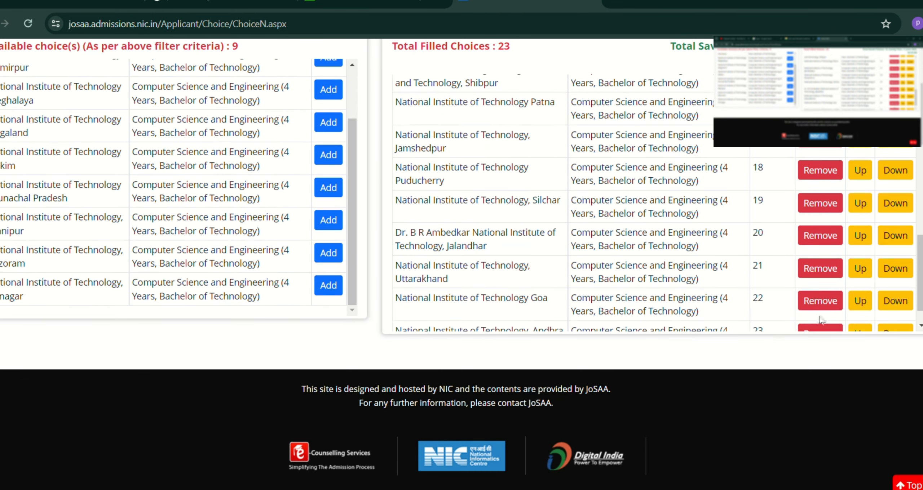
left_click_drag(920, 304, 922, 242)
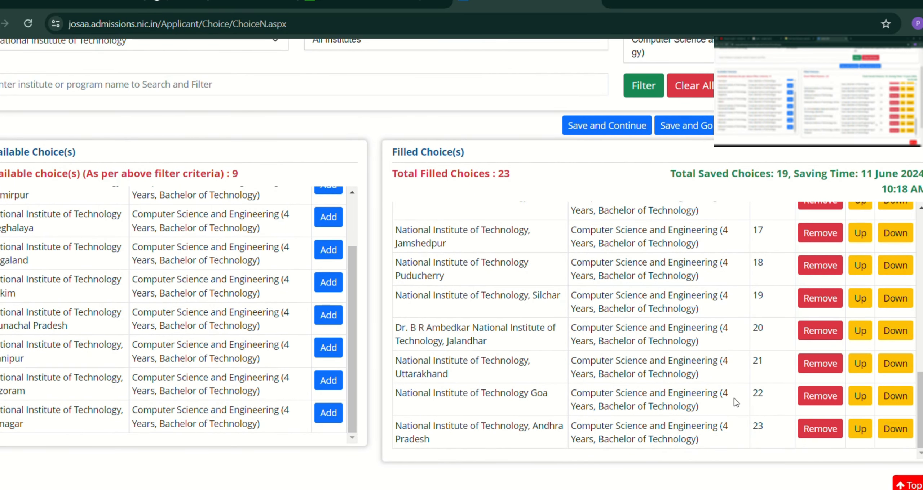
scroll(173, 343, "up", 3)
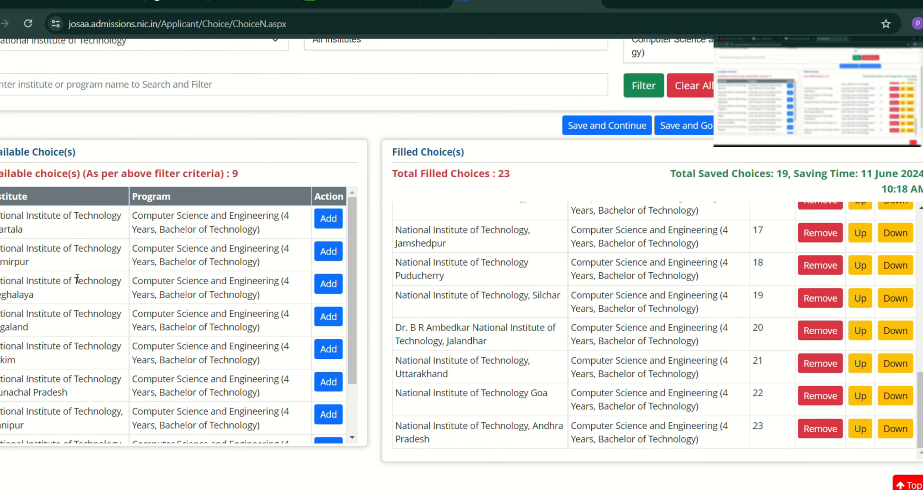
left_click(333, 258)
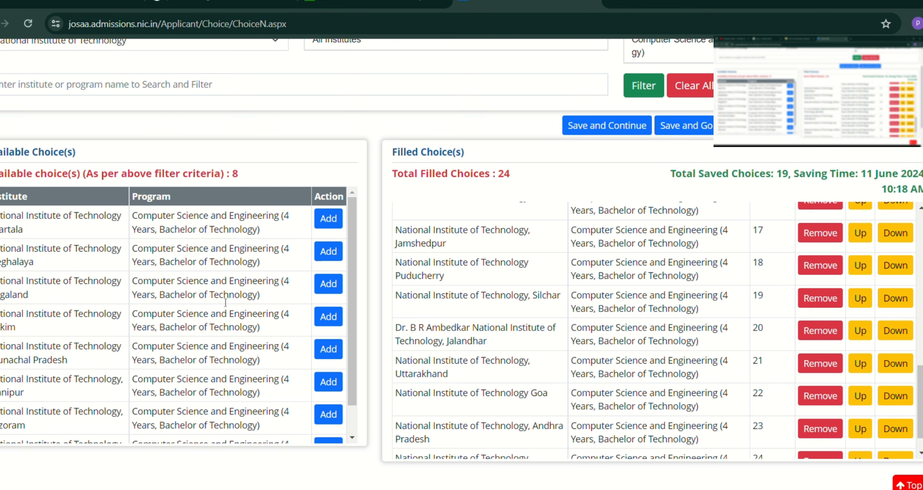
Step: Save the updated filled choices, confirming the save and dismissing the resulting message
left_click(580, 128)
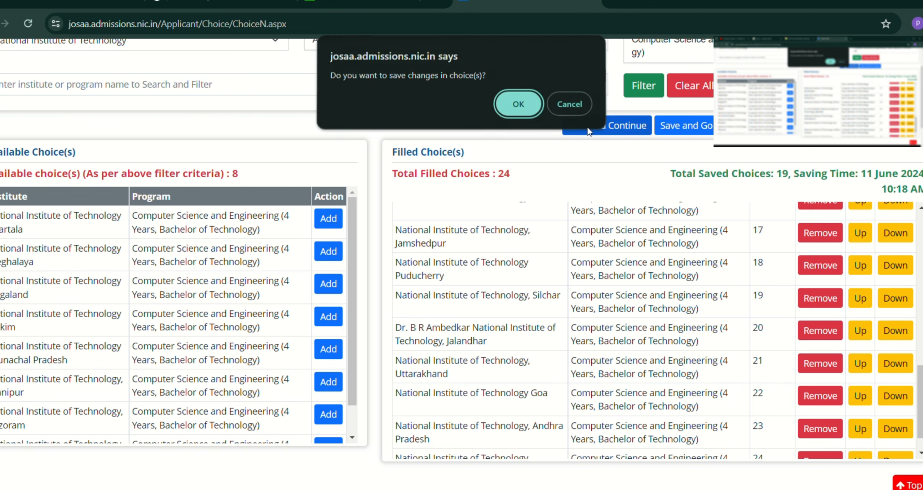
left_click(518, 99)
left_click(689, 136)
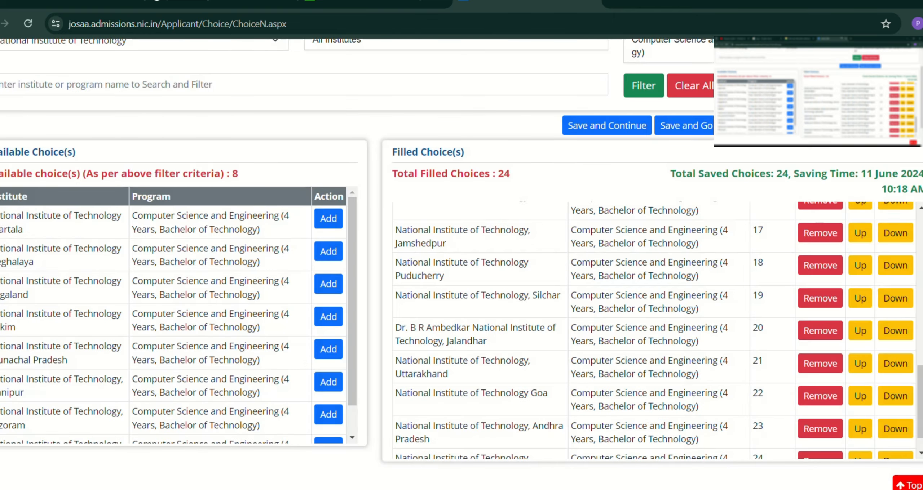
Step: Review the order of the filled Computer Science and Engineering choices from NIT Tiruchirappalli down to NIT Hamirpur
left_click_drag(922, 202, 922, 197)
scroll(793, 340, "up", 10)
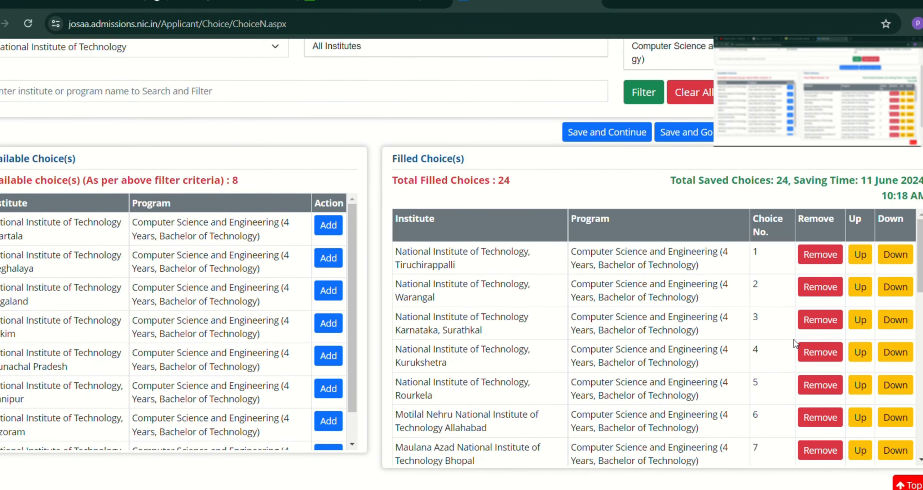
left_click_drag(402, 252, 698, 273)
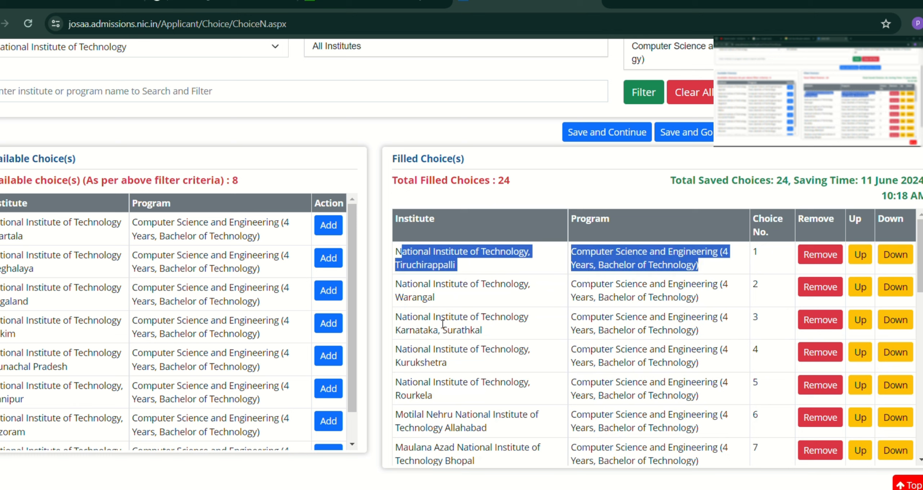
left_click_drag(401, 284, 727, 303)
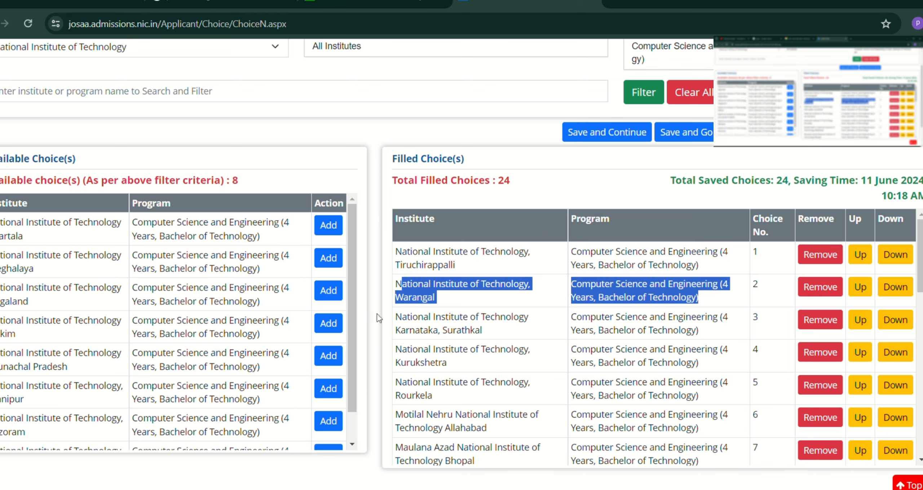
left_click_drag(377, 318, 731, 416)
scroll(563, 358, "down", 3)
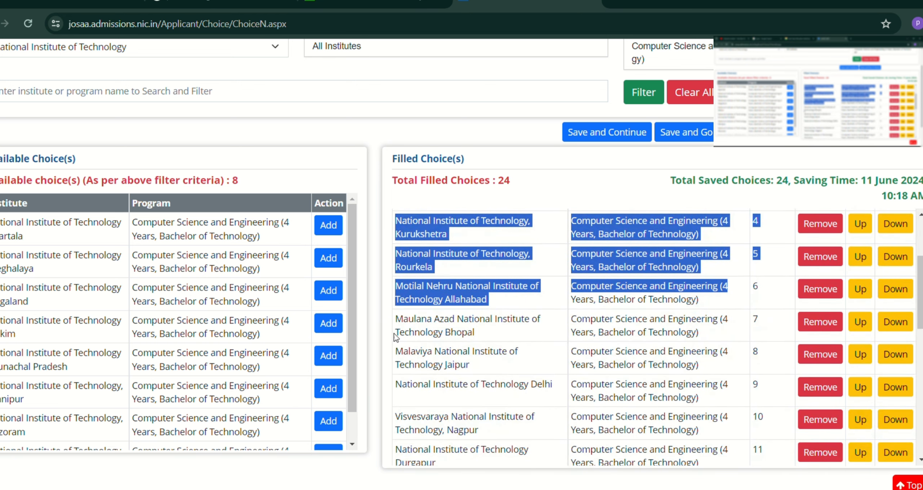
left_click_drag(394, 319, 508, 452)
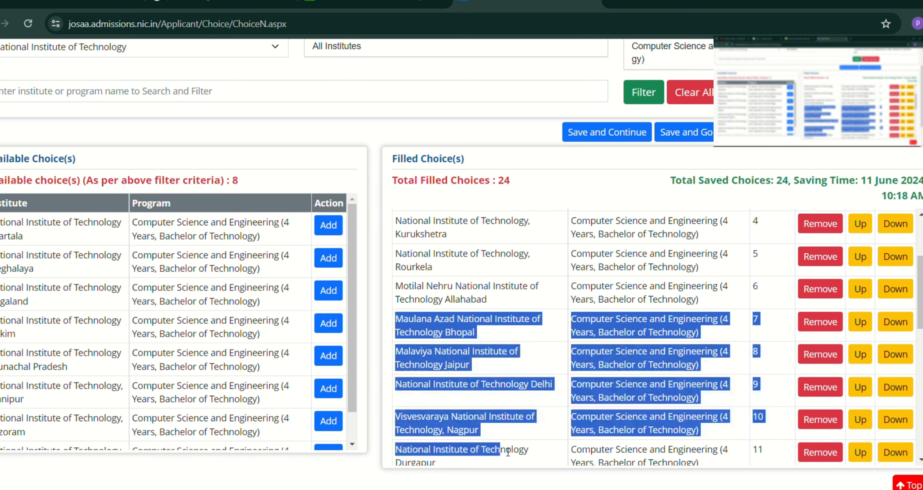
scroll(507, 452, "down", 3)
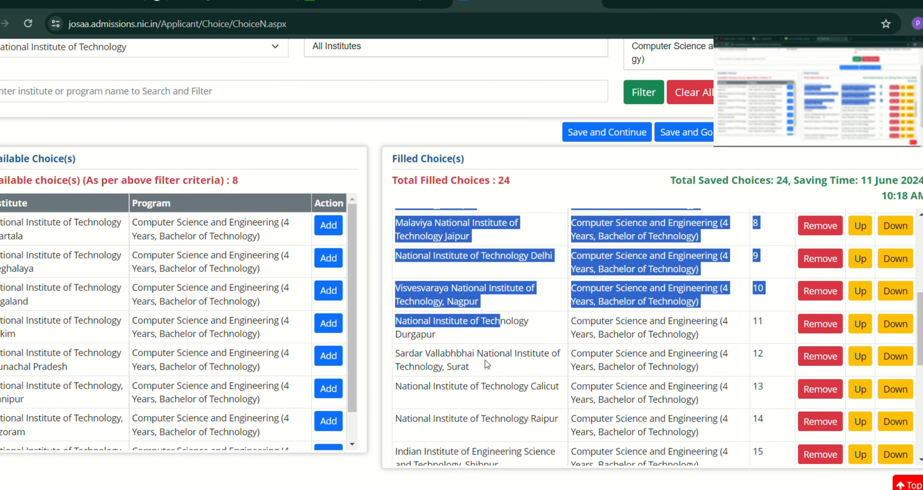
scroll(487, 364, "down", 10)
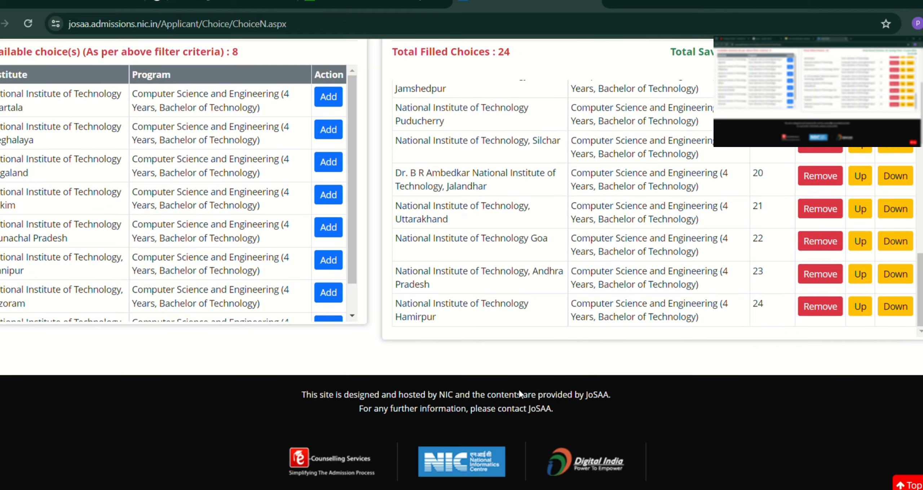
scroll(518, 388, "up", 3)
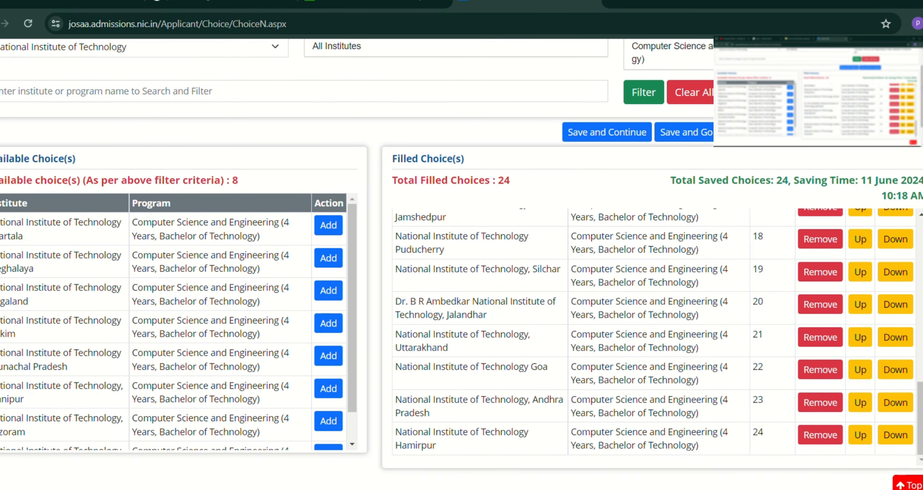
scroll(564, 312, "up", 1)
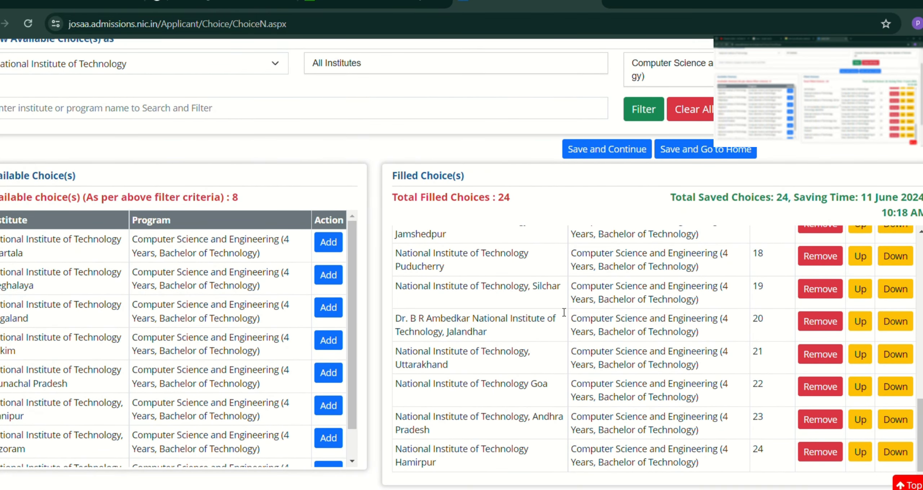
Step: Set the program filter to All Programs and look through the available choices at the National Institutes of Technology
left_click(645, 70)
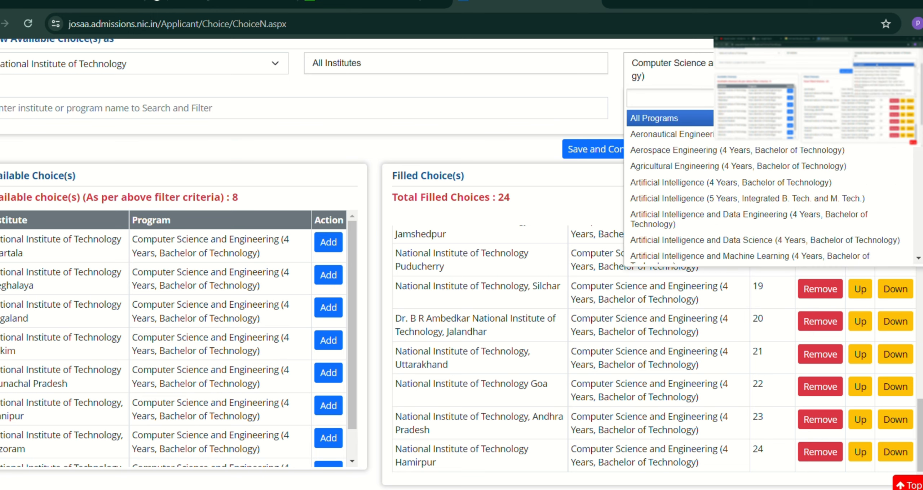
left_click(740, 118)
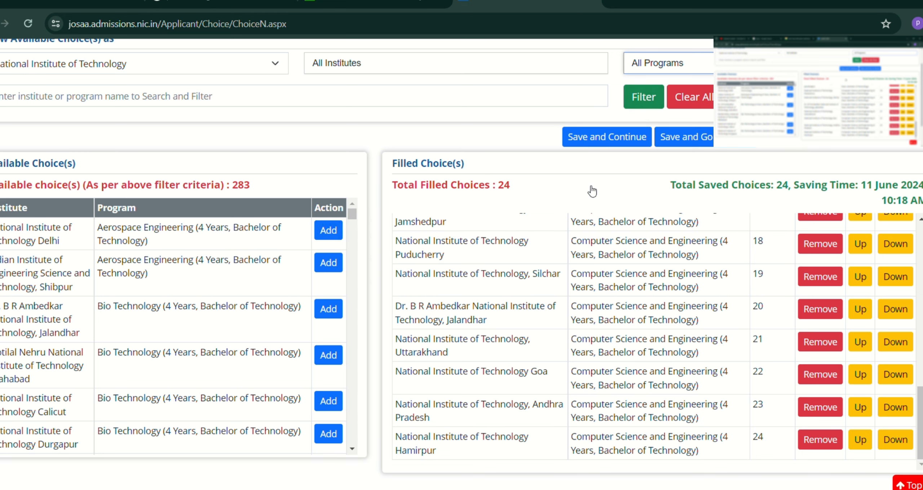
scroll(193, 288, "down", 15)
scroll(192, 288, "down", 10)
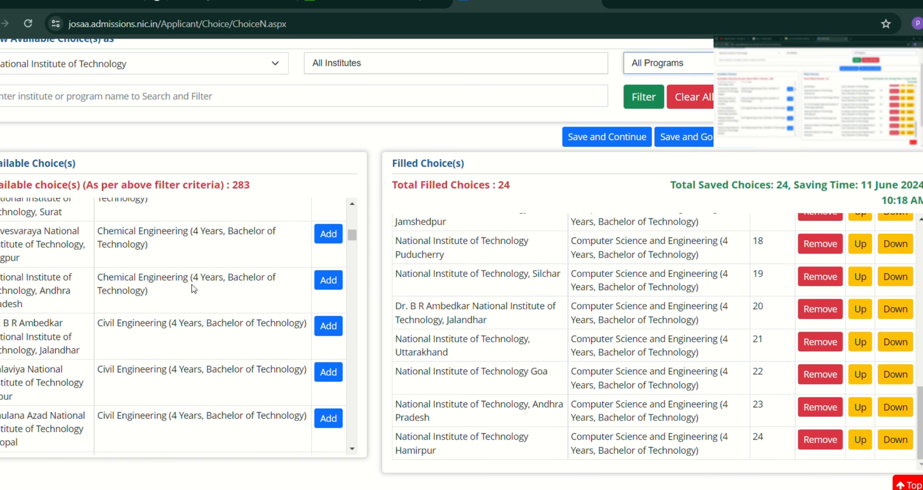
scroll(196, 289, "down", 10)
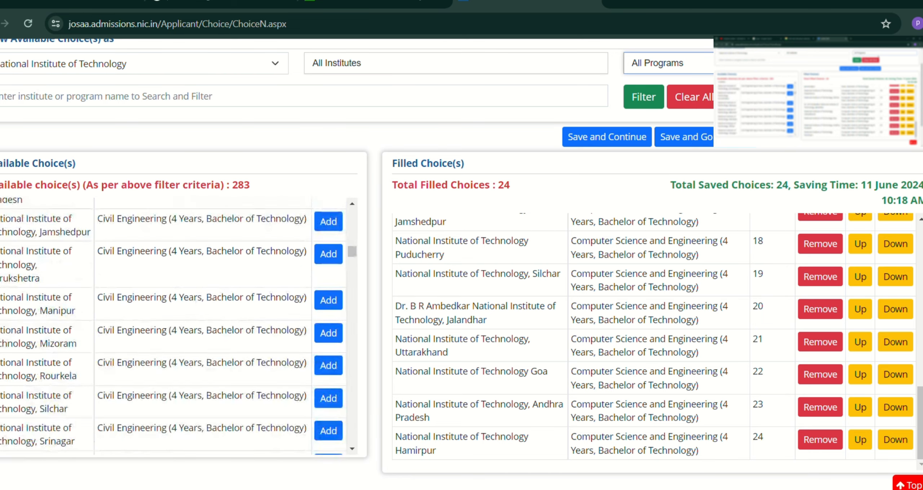
Step: Look through the program filter's options and compare them with the available choices, leaving the filter on All Programs
left_click(743, 69)
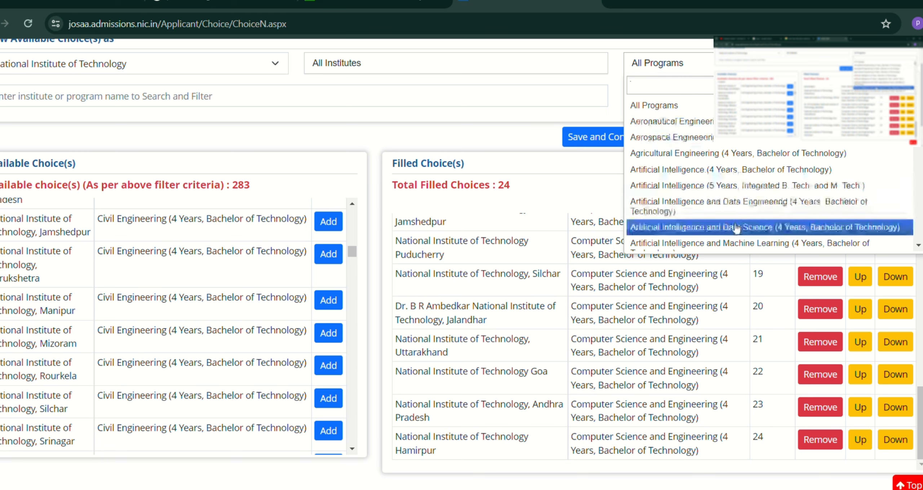
scroll(748, 202, "down", 10)
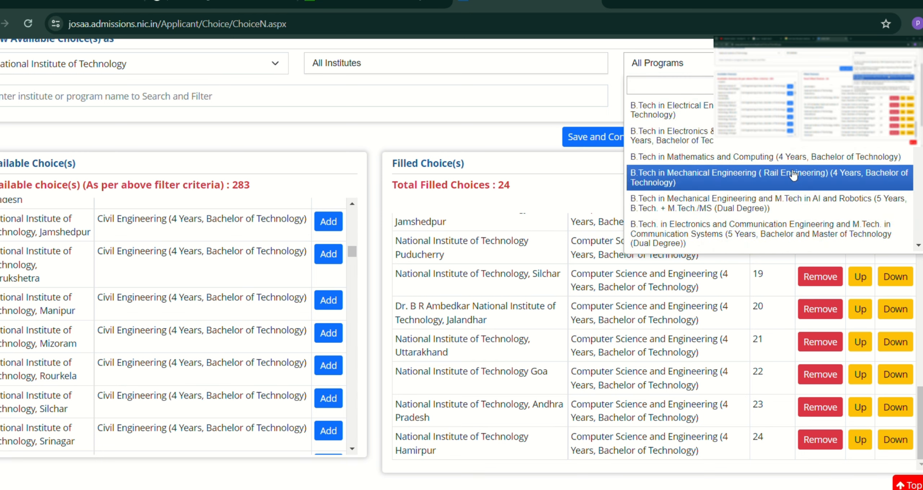
scroll(234, 310, "down", 5)
scroll(234, 310, "down", 10)
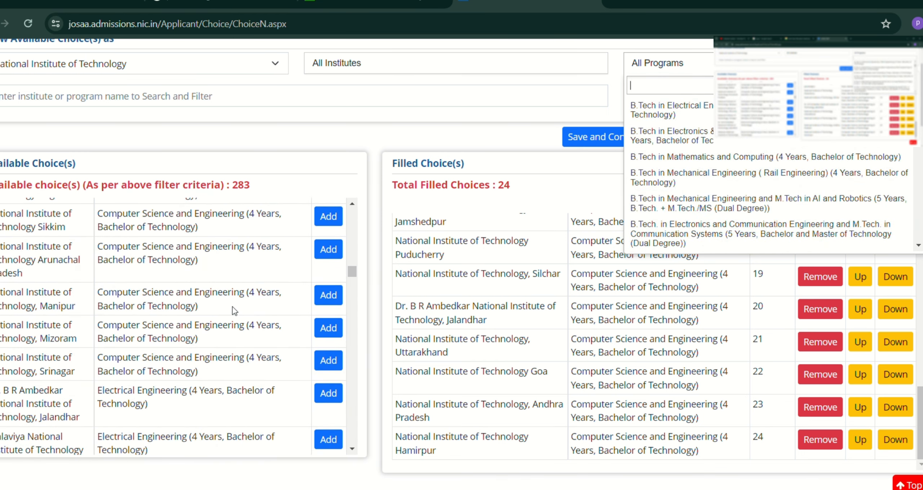
scroll(234, 310, "up", 8)
scroll(233, 310, "up", 2)
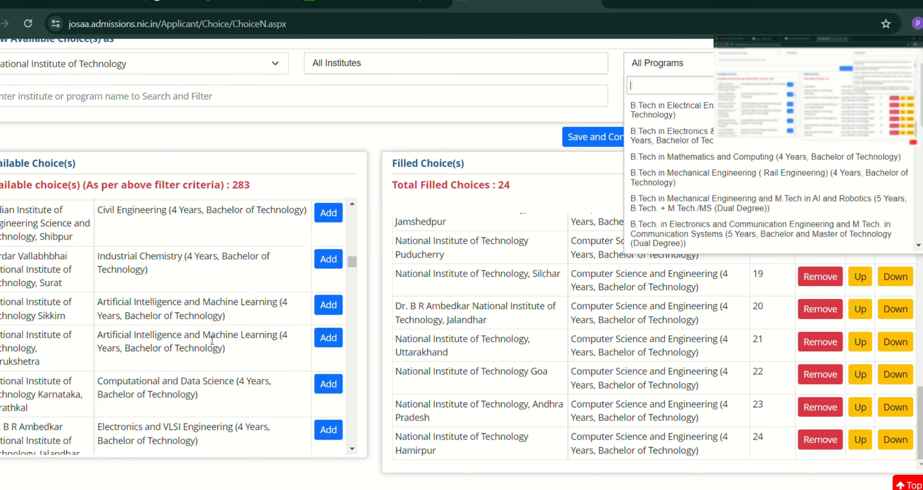
scroll(323, 356, "down", 4)
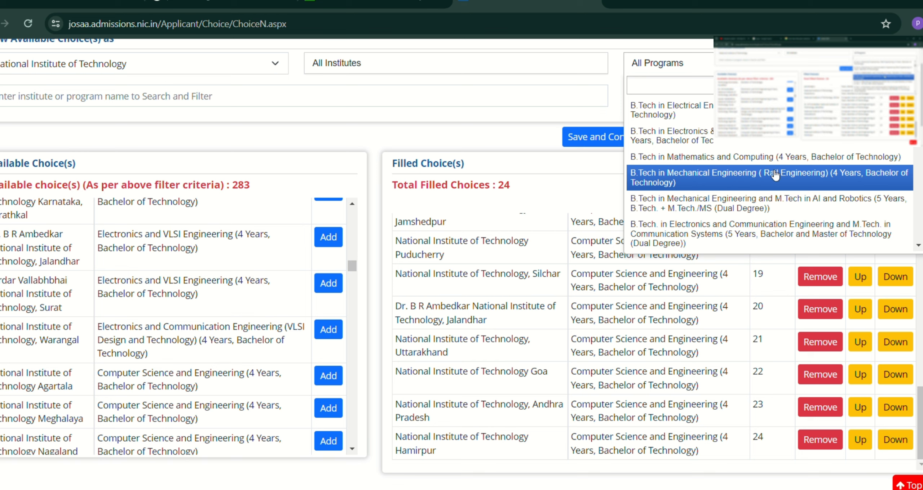
scroll(774, 176, "down", 2)
scroll(764, 168, "up", 15)
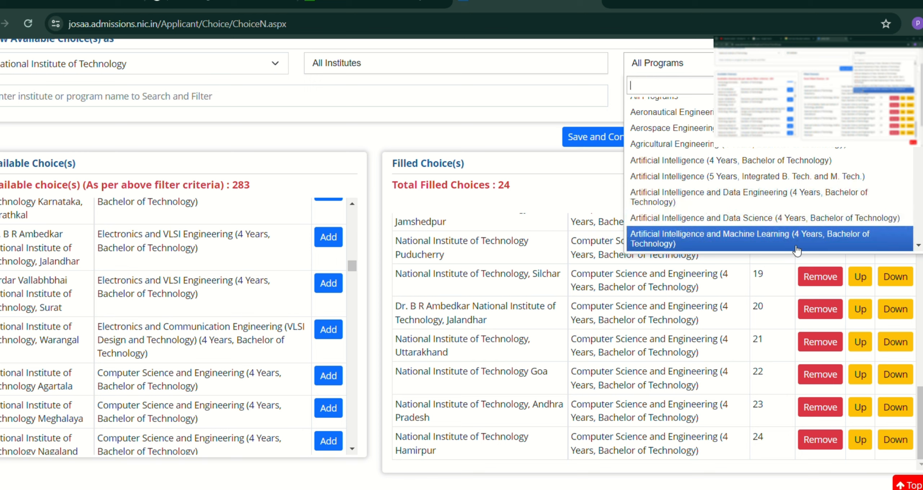
scroll(672, 239, "down", 2)
scroll(743, 230, "down", 3)
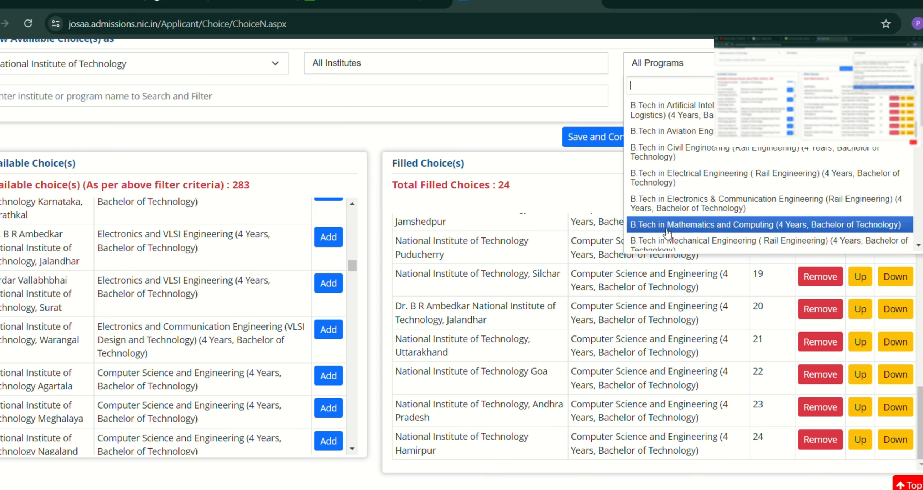
left_click(565, 114)
Step: Add Artificial Intelligence and Machine Learning (4 Years) at NIT Kurukshetra to the filled choices
scroll(167, 259, "up", 5)
scroll(190, 285, "up", 18)
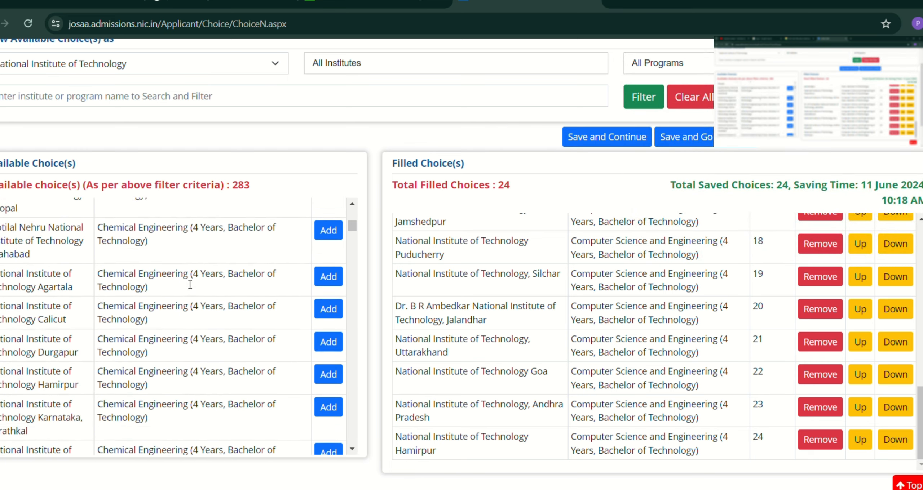
scroll(187, 283, "down", 4)
scroll(184, 280, "up", 3)
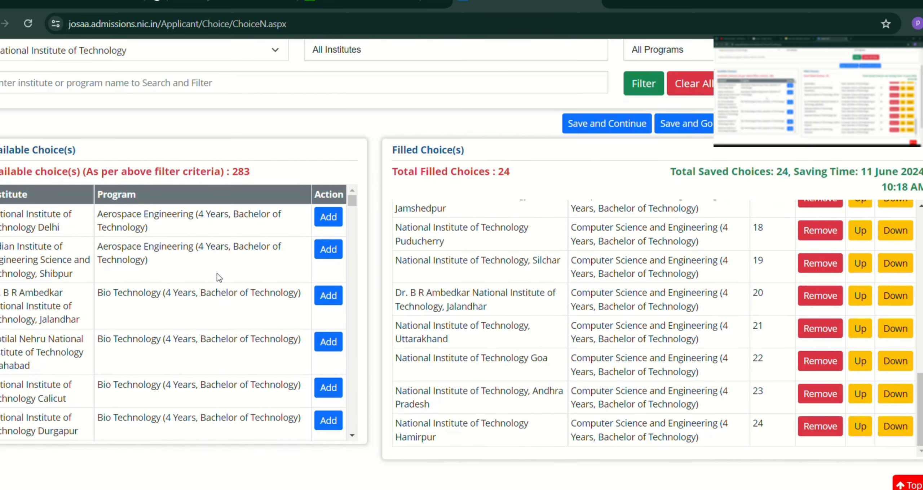
scroll(218, 274, "down", 3)
scroll(324, 217, "up", 2)
scroll(325, 181, "down", 10)
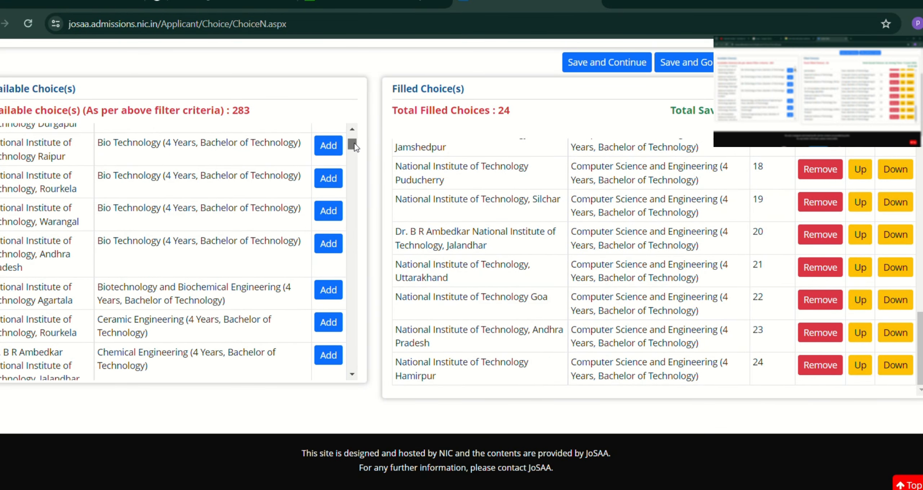
scroll(241, 243, "down", 12)
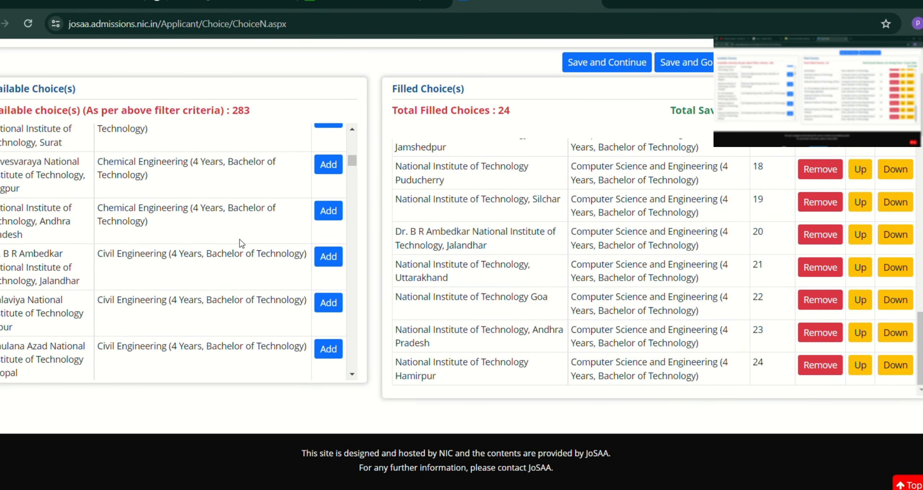
scroll(240, 247, "up", 3)
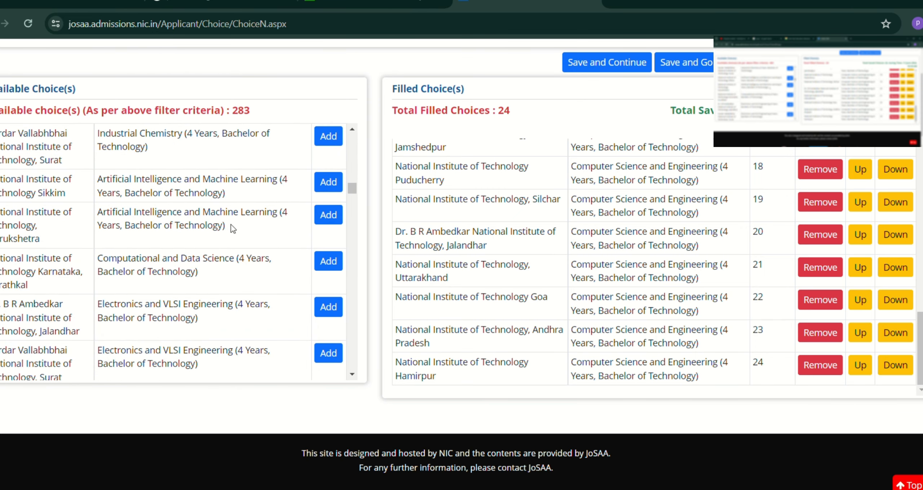
left_click(325, 216)
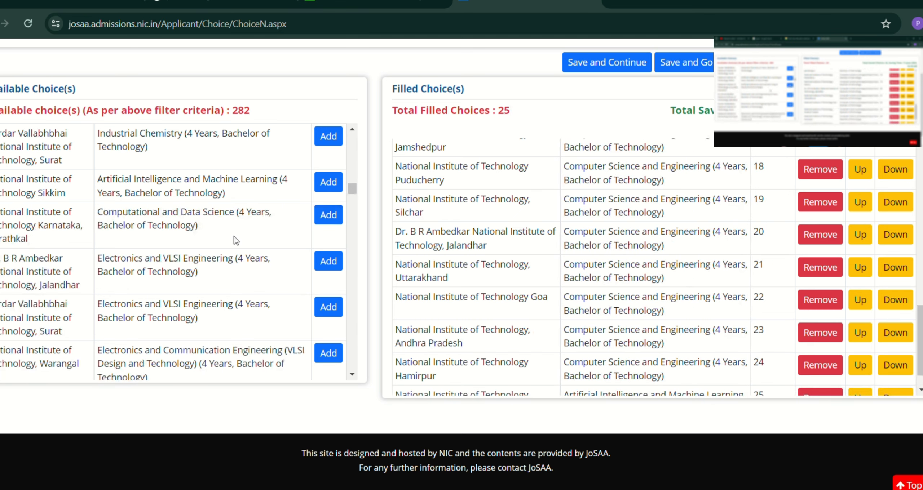
Step: Add Computational and Data Science (4 Years) at NIT Karnataka, Surathkal to the filled choices
scroll(235, 241, "down", 2)
scroll(235, 241, "up", 2)
scroll(236, 241, "up", 2)
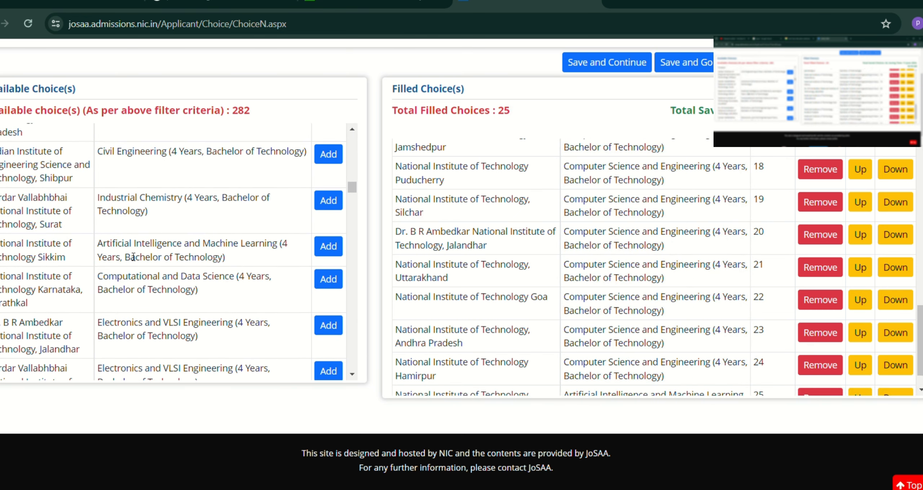
scroll(143, 258, "down", 3)
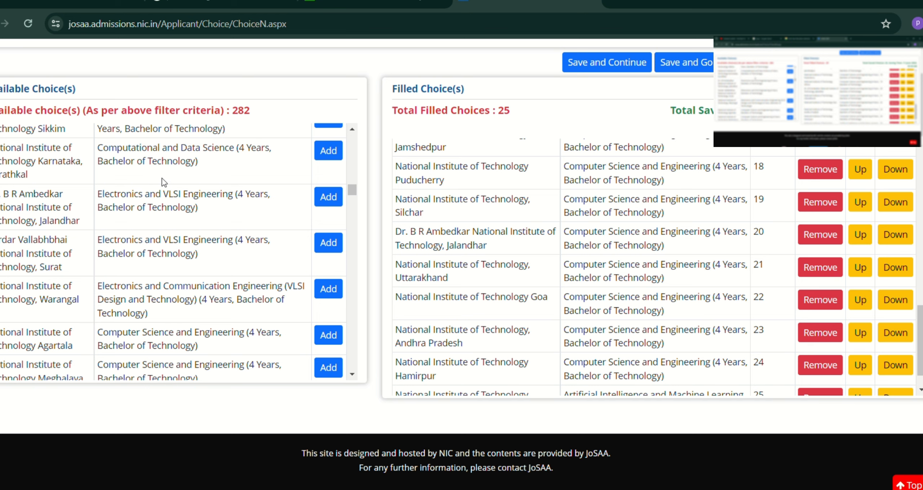
left_click(328, 150)
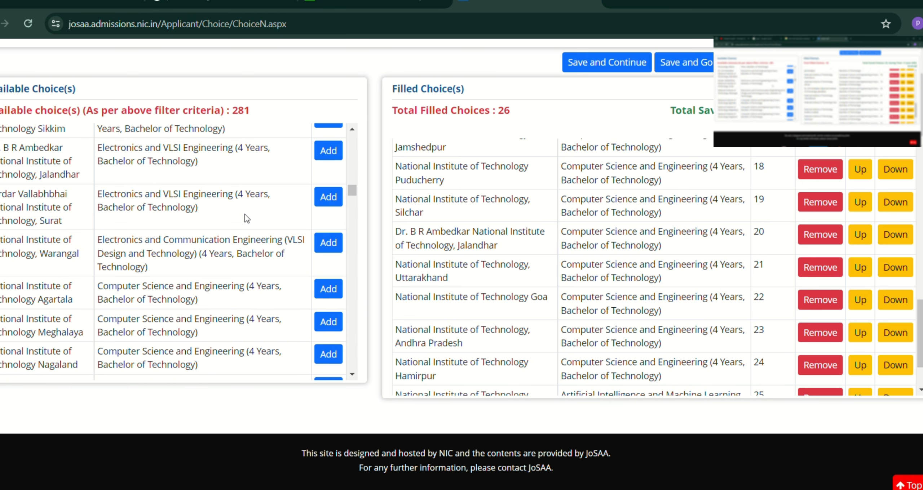
Step: Add Artificial Intelligence and Data Engineering at Malaviya NIT Jaipur and B.Tech in Mathematics and Computing at NIT Durgapur as choices 27 and 28
scroll(246, 219, "down", 6)
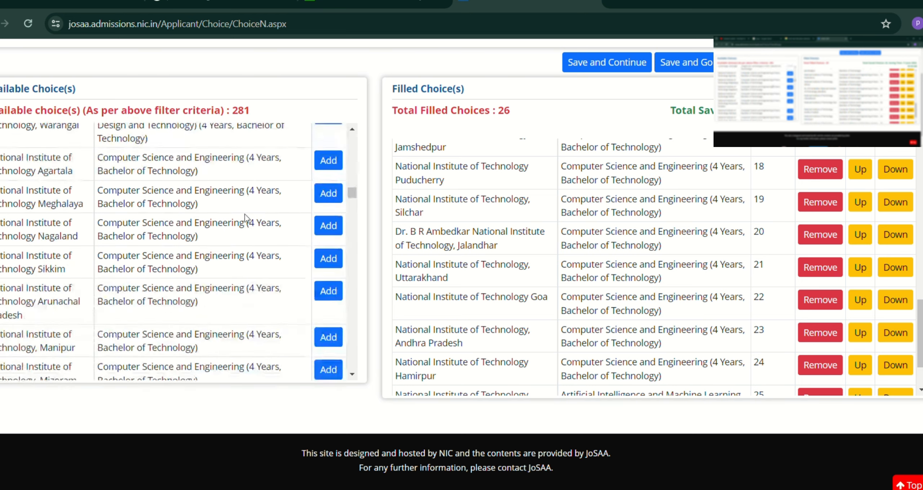
scroll(246, 219, "up", 3)
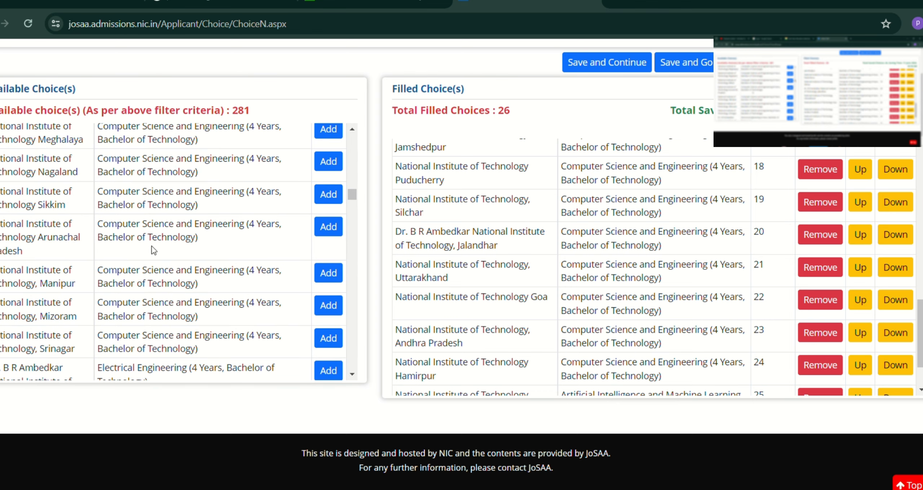
scroll(150, 241, "down", 2)
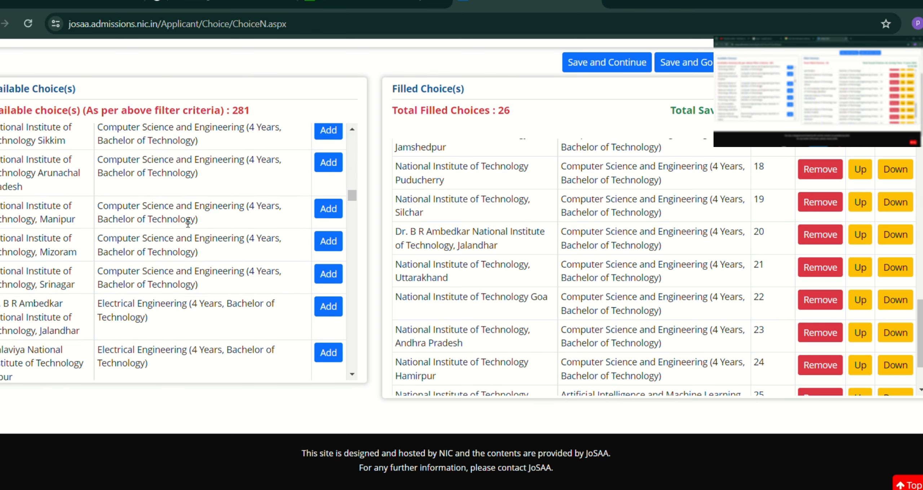
scroll(126, 270, "down", 6)
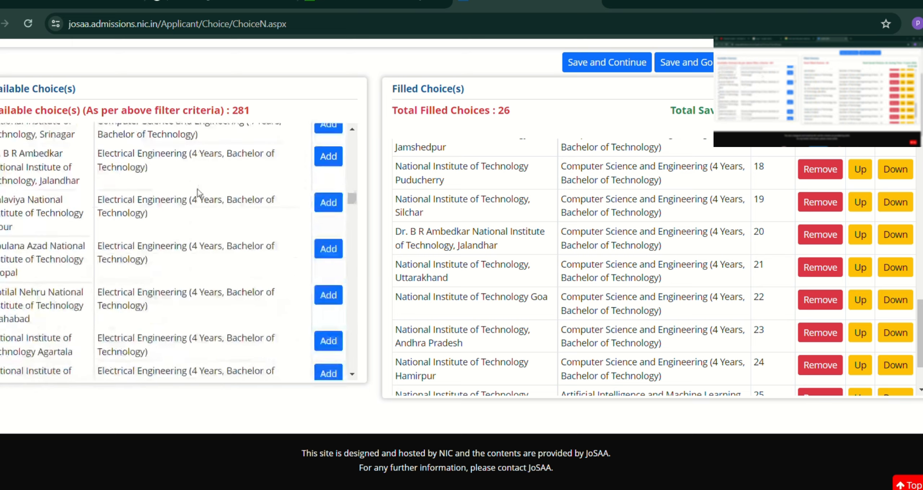
scroll(203, 195, "down", 10)
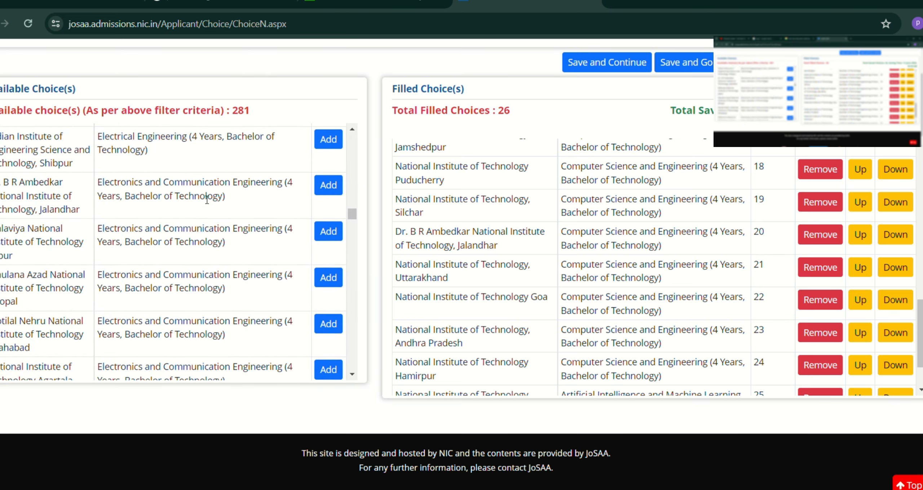
scroll(205, 200, "down", 10)
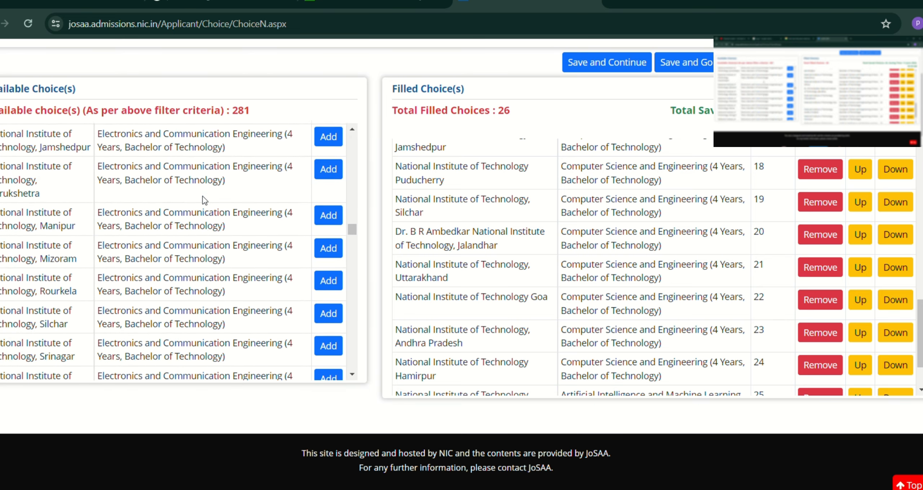
scroll(205, 200, "down", 8)
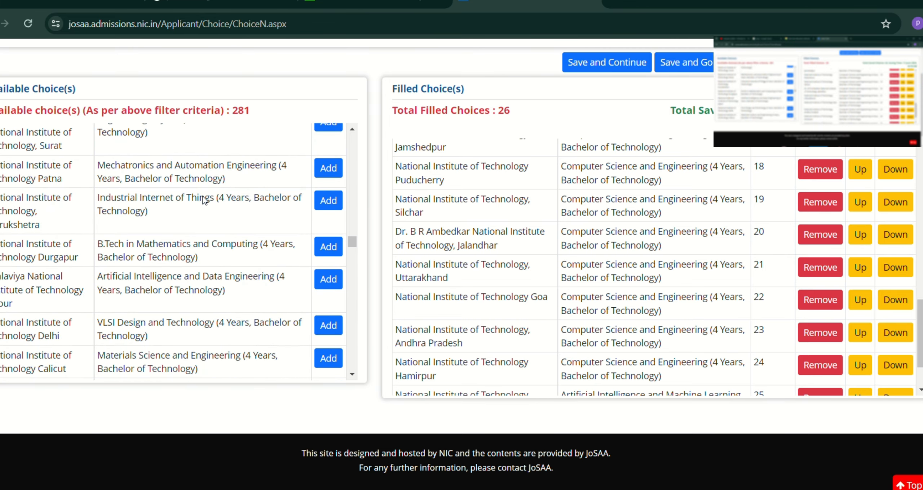
scroll(205, 208, "up", 2)
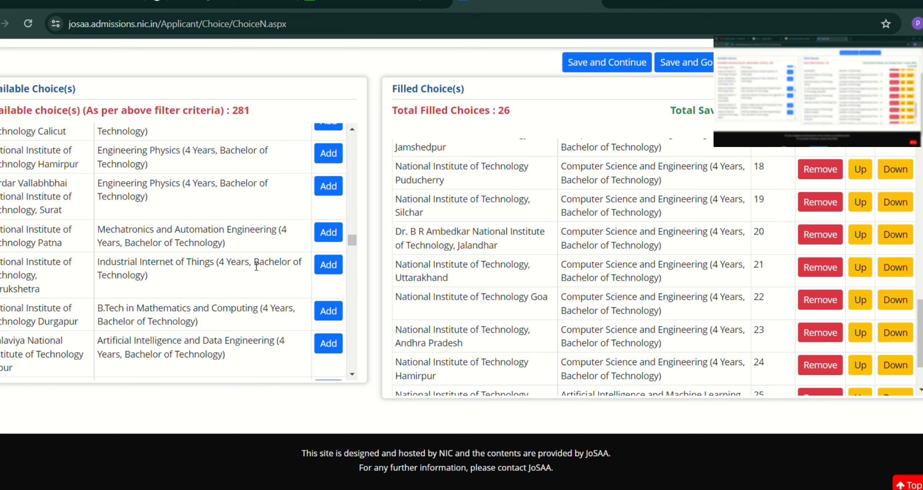
scroll(257, 266, "down", 2)
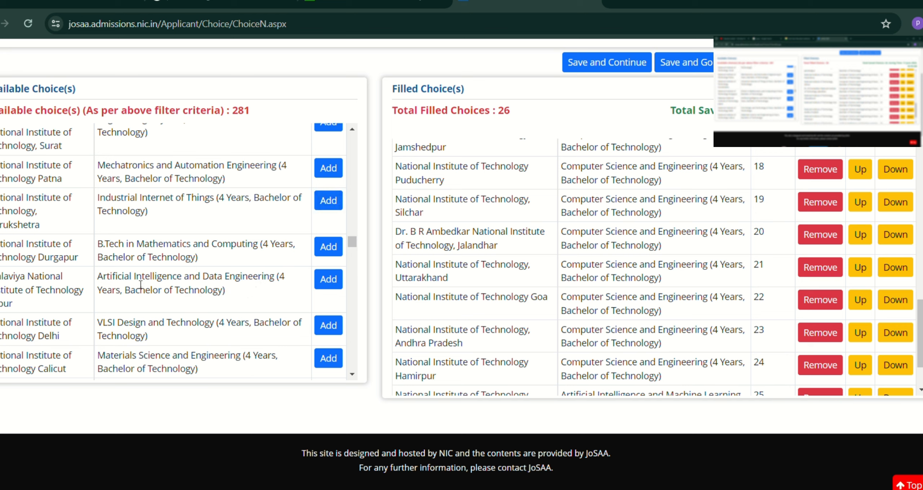
left_click(327, 280)
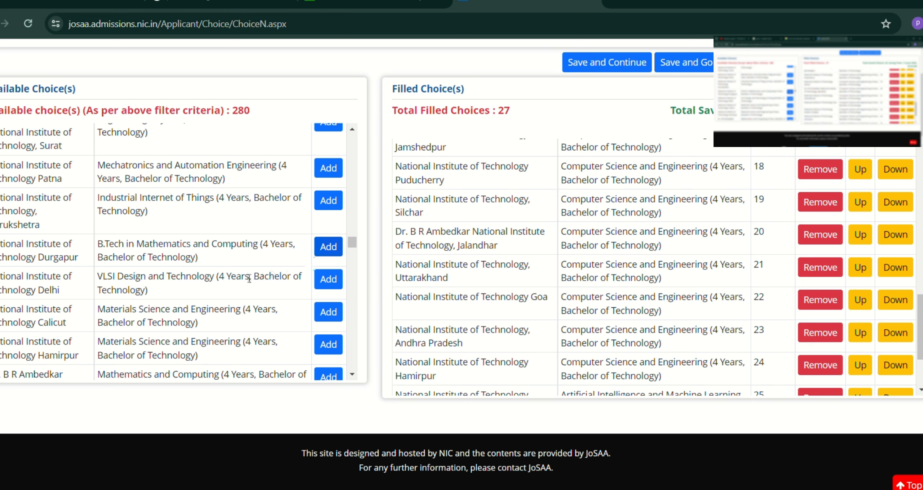
left_click(329, 247)
Step: Add Mathematics and Computing at NIT Kurukshetra and move it up one place, above NIT Durgapur
scroll(251, 299, "down", 3)
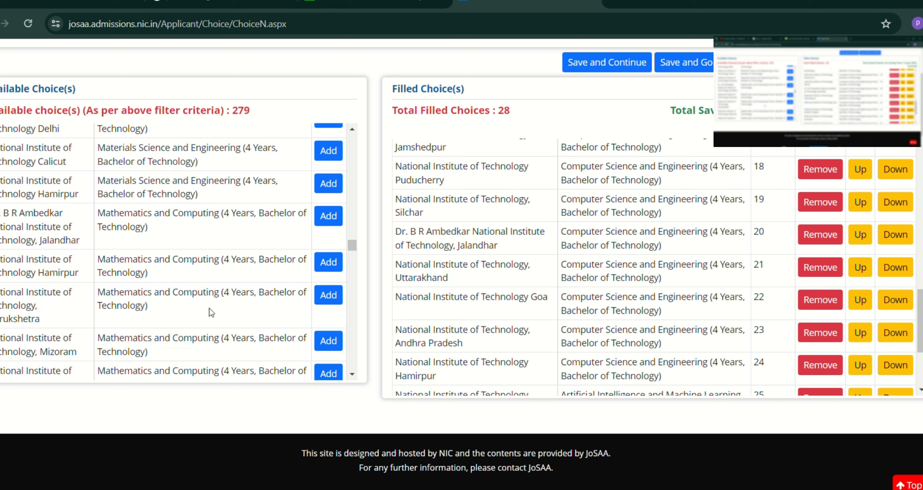
left_click(328, 294)
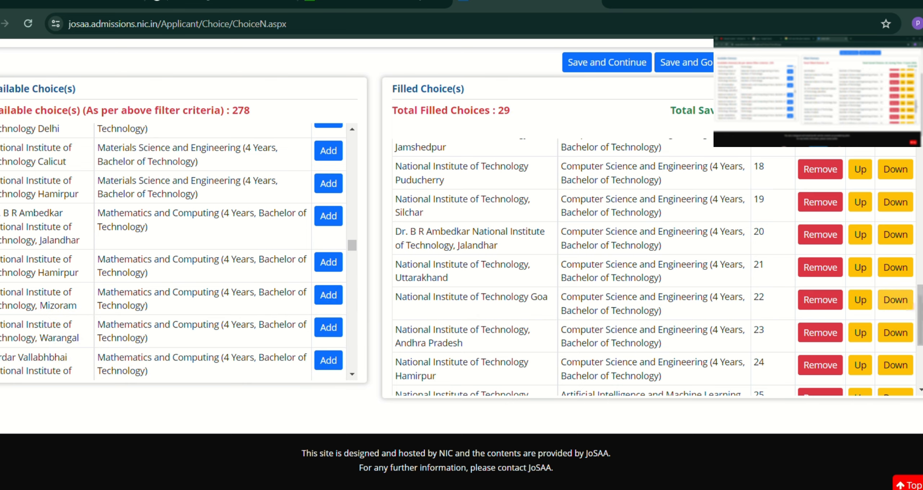
scroll(894, 302, "down", 5)
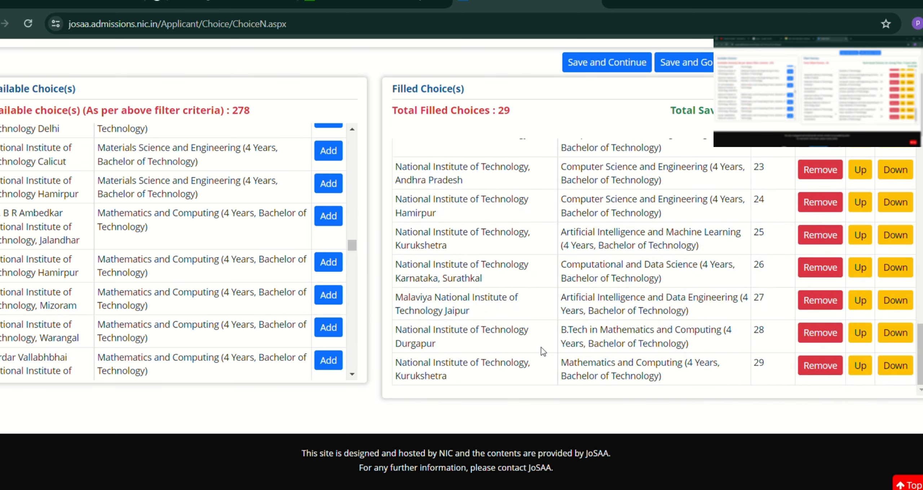
left_click(860, 365)
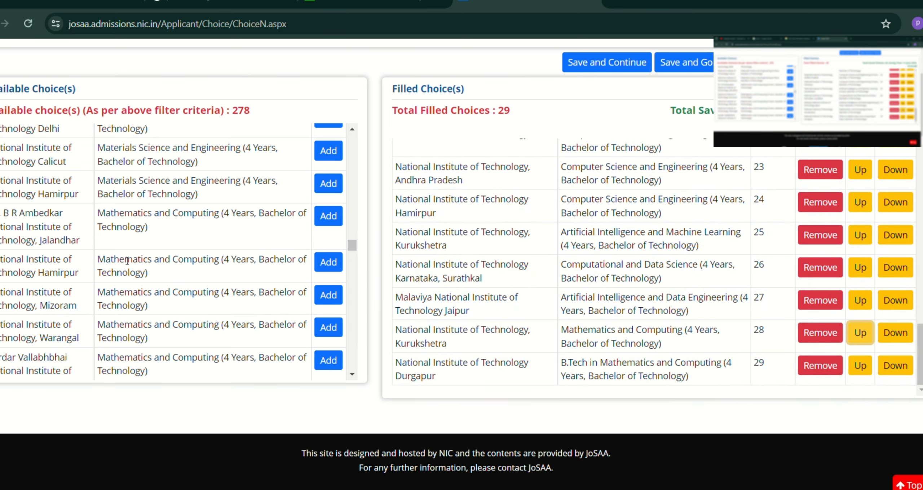
Step: Add Mathematics and Computing at NIT Warangal and at Sardar Vallabhbhai NIT Surat as choices 30 and 31
scroll(224, 318, "down", 2)
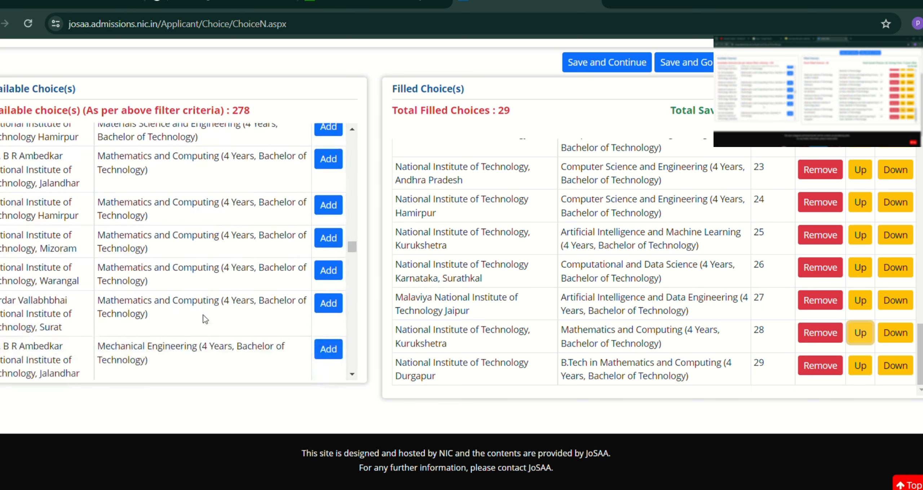
scroll(163, 291, "down", 2)
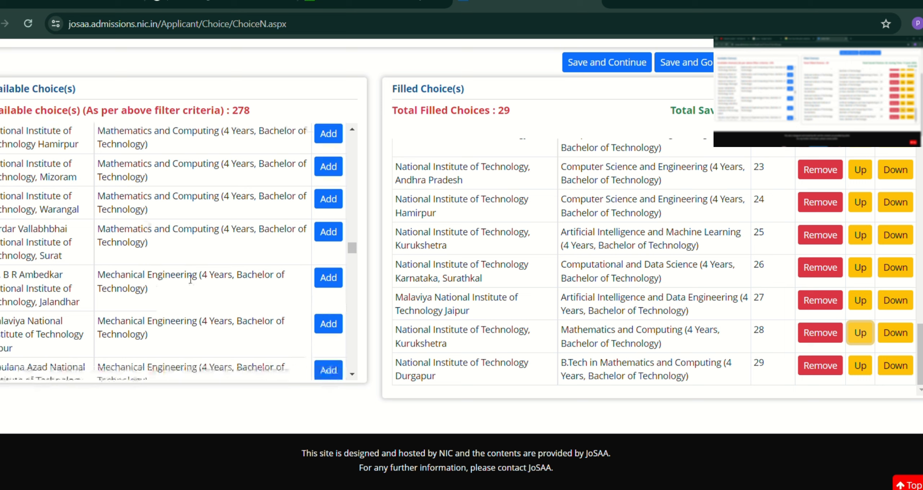
left_click(326, 200)
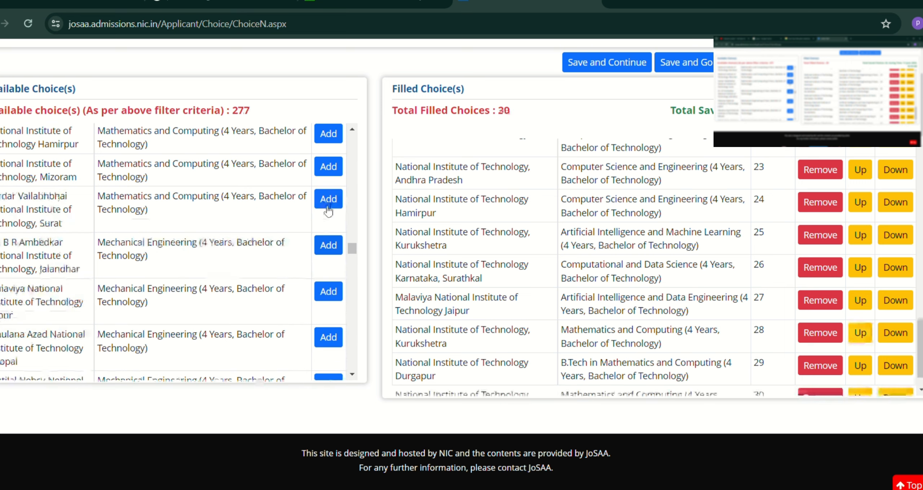
left_click(329, 199)
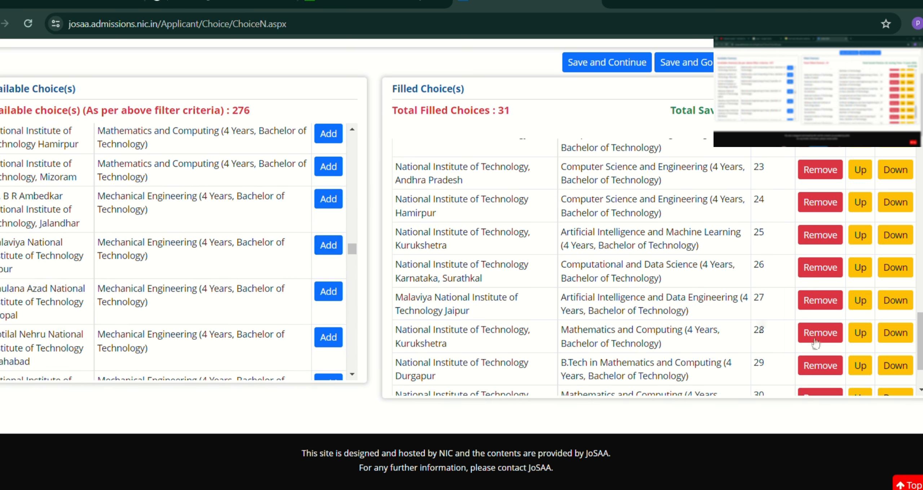
scroll(594, 359, "down", 2)
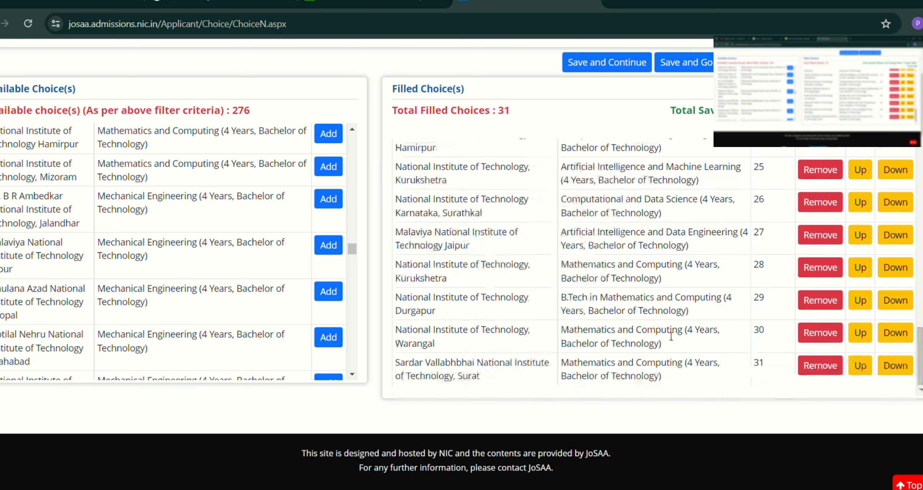
Step: Move Mathematics and Computing at NIT Warangal up to choice 28 and at Sardar Vallabhbhai NIT Surat up to choice 29
left_click(865, 337)
left_click(868, 302)
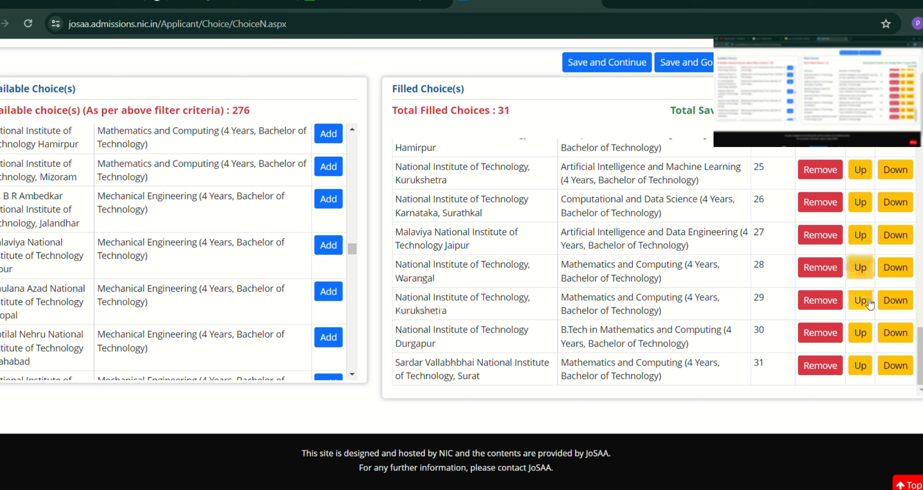
left_click(861, 366)
left_click(860, 335)
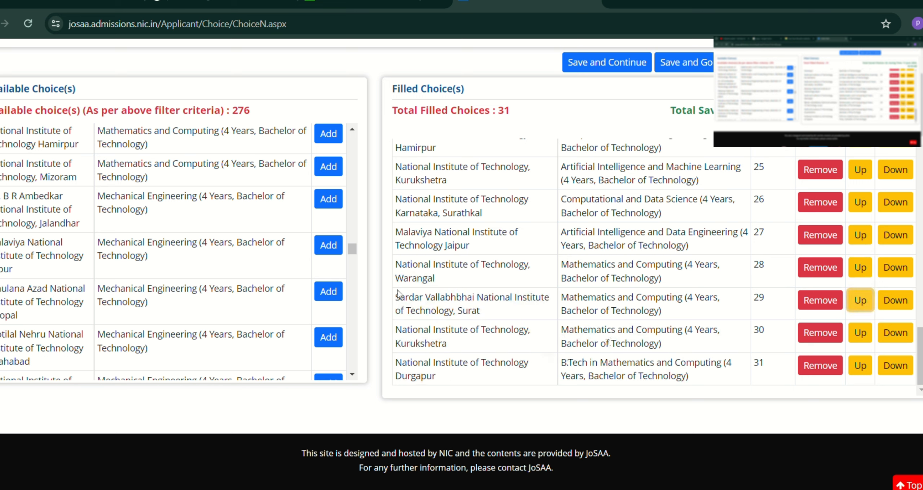
Step: Look through the remaining available choices, from Mechanical Engineering to Bio Medical Engineering, for further programs worth adding
scroll(159, 271, "down", 5)
scroll(188, 271, "down", 10)
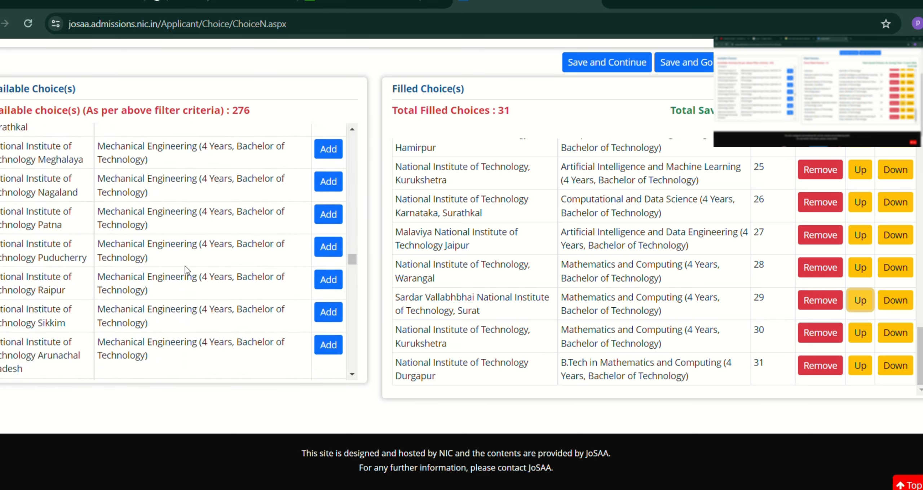
scroll(185, 269, "down", 12)
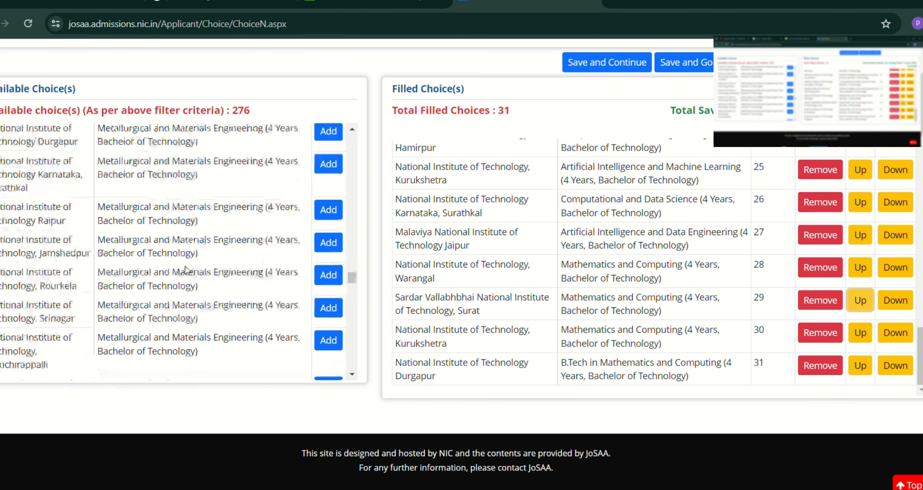
scroll(197, 272, "down", 5)
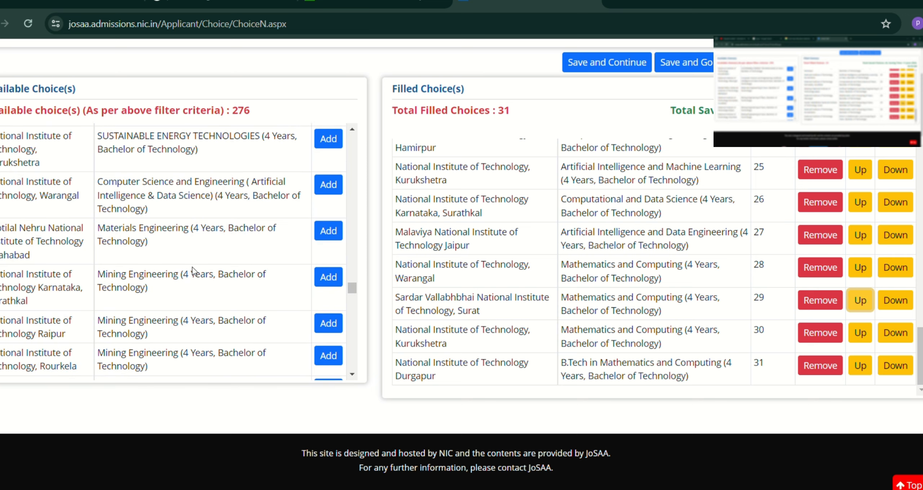
scroll(195, 271, "up", 1)
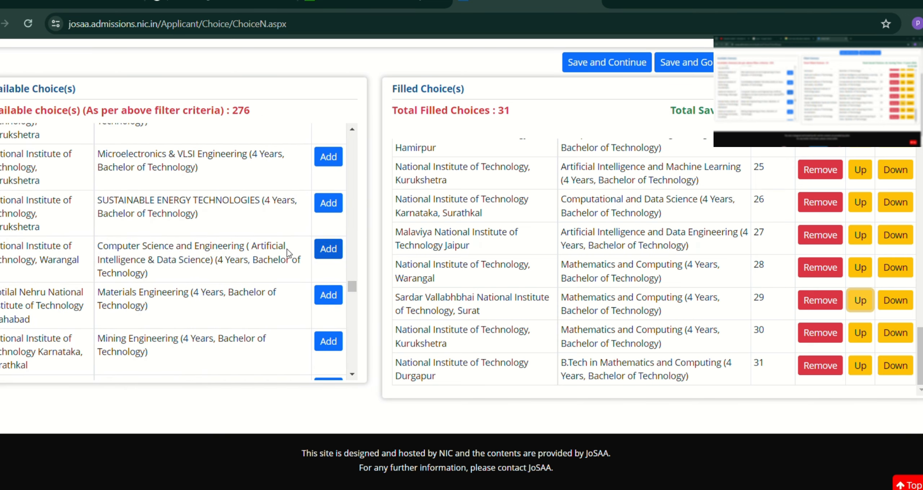
scroll(230, 251, "down", 6)
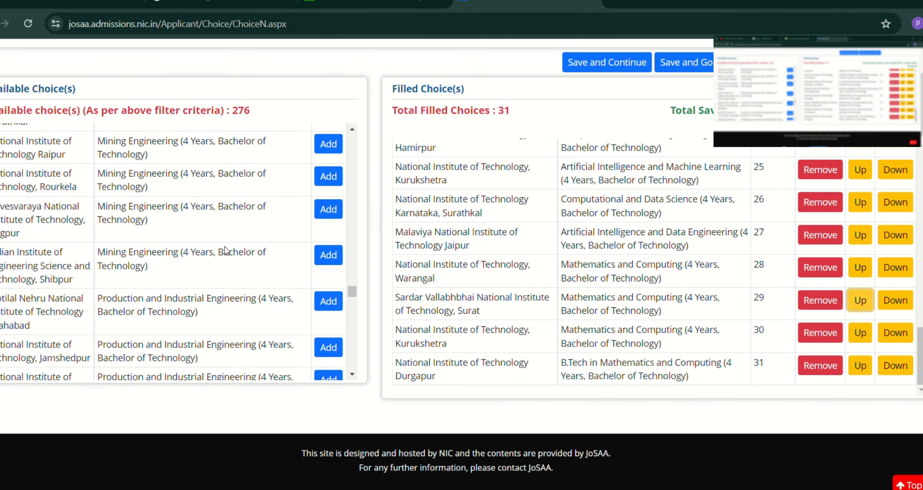
scroll(226, 250, "down", 4)
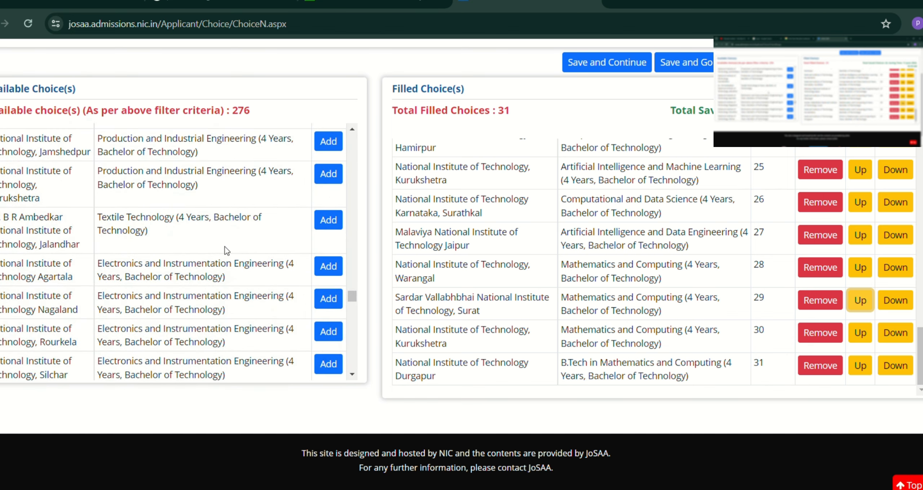
scroll(227, 250, "down", 6)
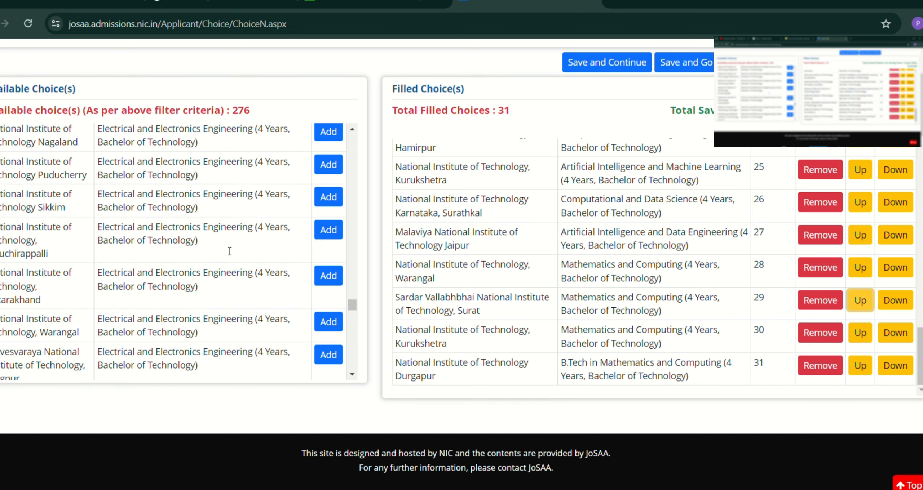
scroll(226, 251, "down", 6)
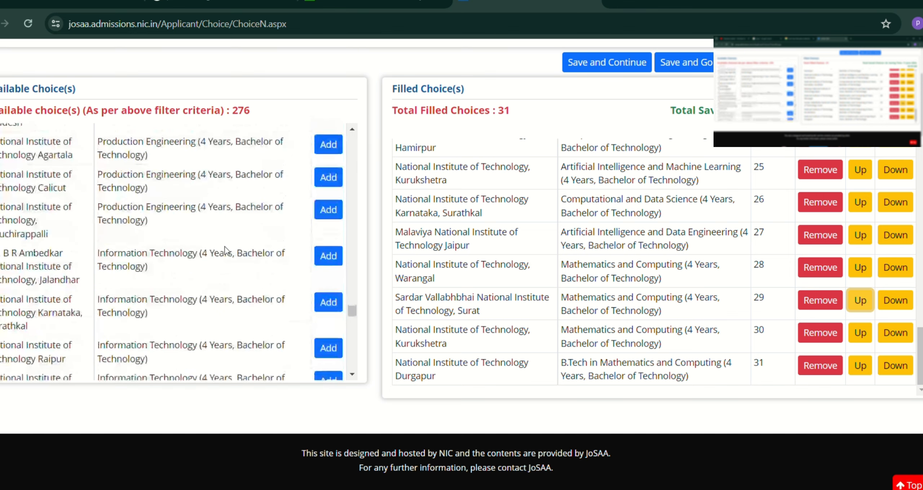
scroll(227, 251, "down", 4)
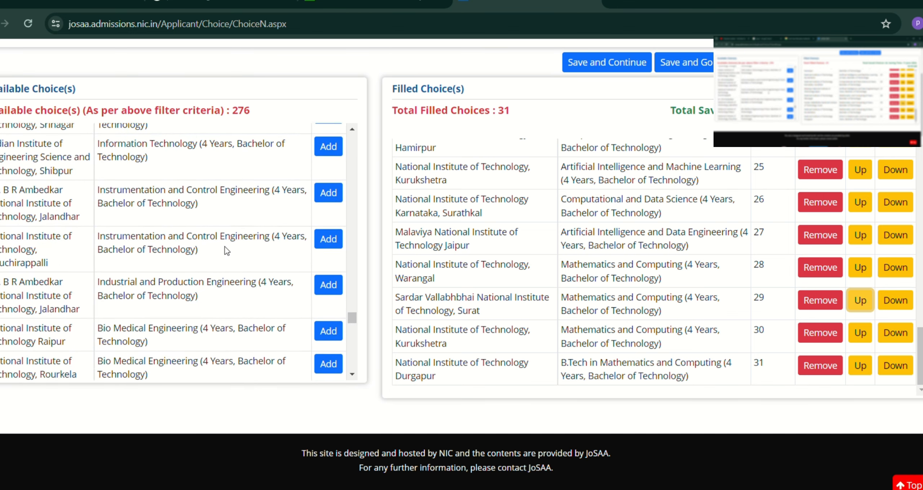
Step: Add Information Technology at NIT Karnataka, Surathkal and at IIEST Shibpur as choices 32 and 33
scroll(226, 250, "up", 6)
scroll(223, 249, "up", 2)
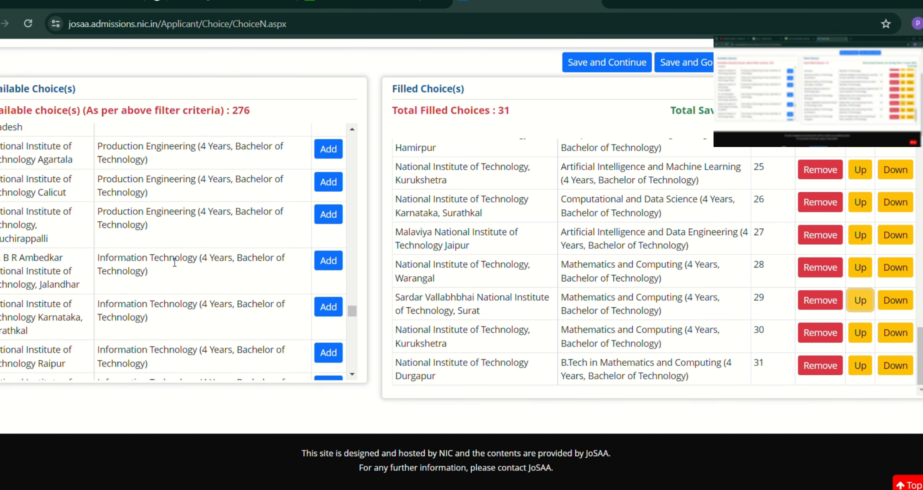
scroll(224, 248, "down", 2)
scroll(173, 260, "down", 2)
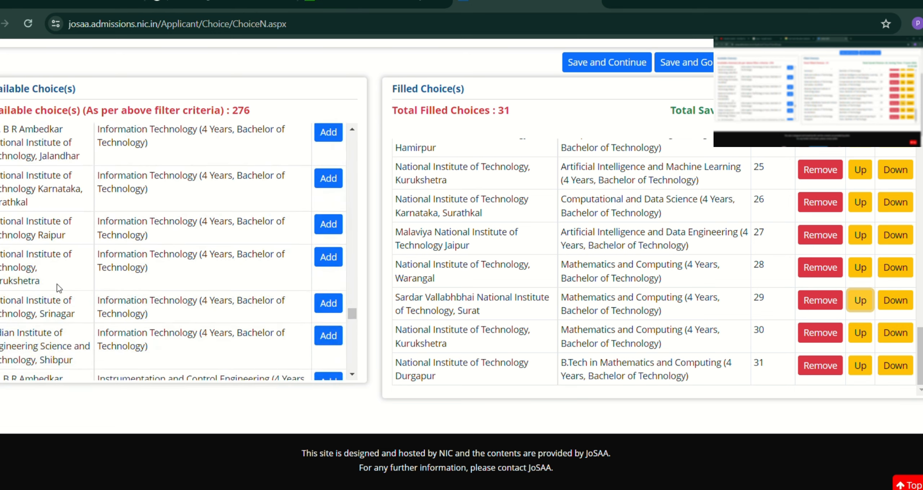
left_click(328, 178)
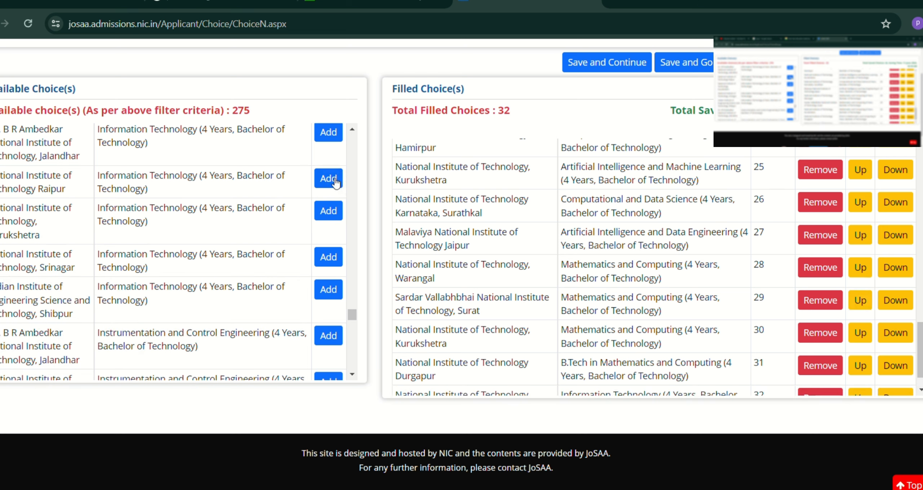
left_click(325, 215)
left_click(330, 290)
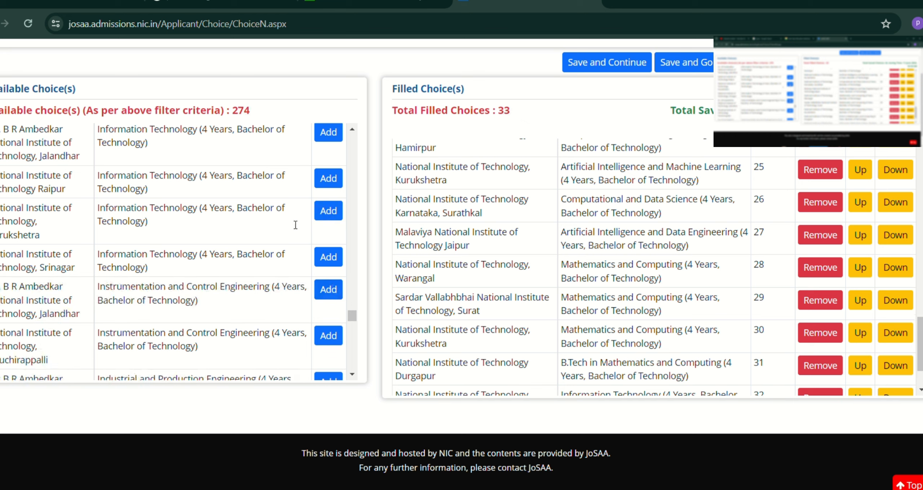
Step: Add Information Technology at NIT Kurukshetra, NIT Raipur and Dr. B R Ambedkar NIT Jalandhar as choices 34 to 36
left_click(326, 212)
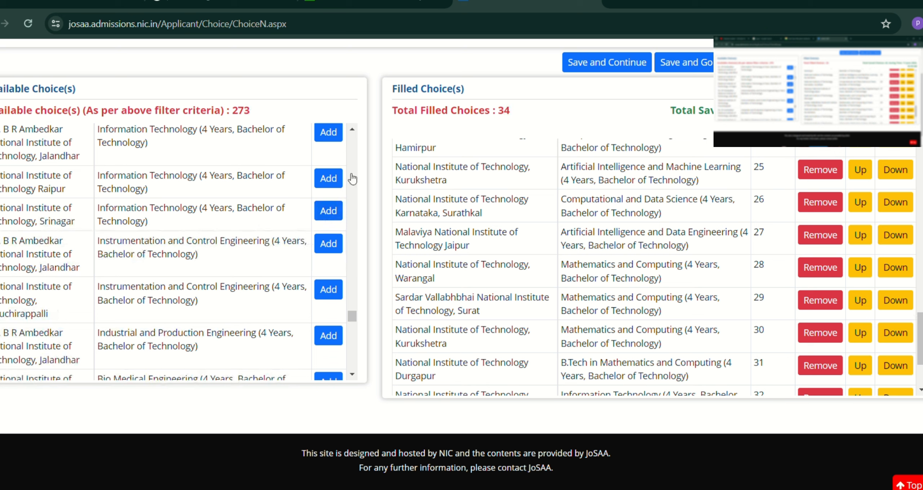
left_click(328, 185)
left_click(327, 132)
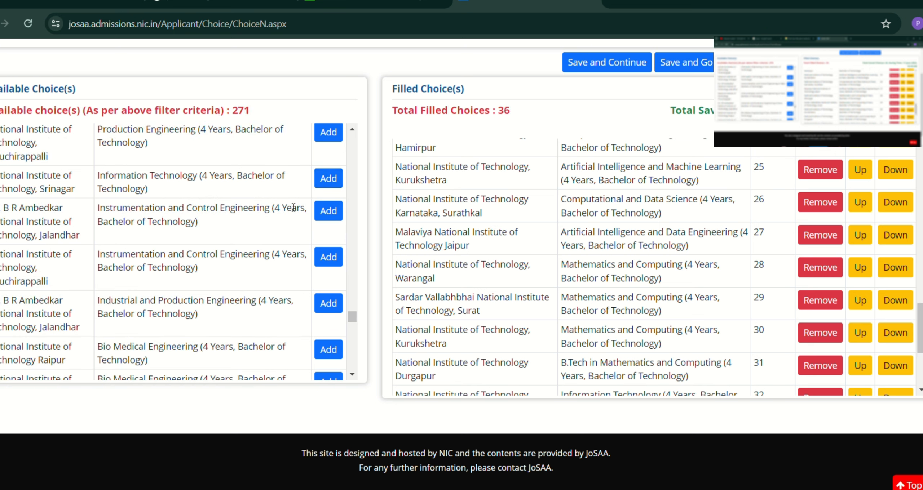
Step: Add Electronics and Communication Engineering at NIT Karnataka, Surathkal and at Motilal Nehru NIT Allahabad as choices 46 and 47
scroll(243, 220, "up", 2)
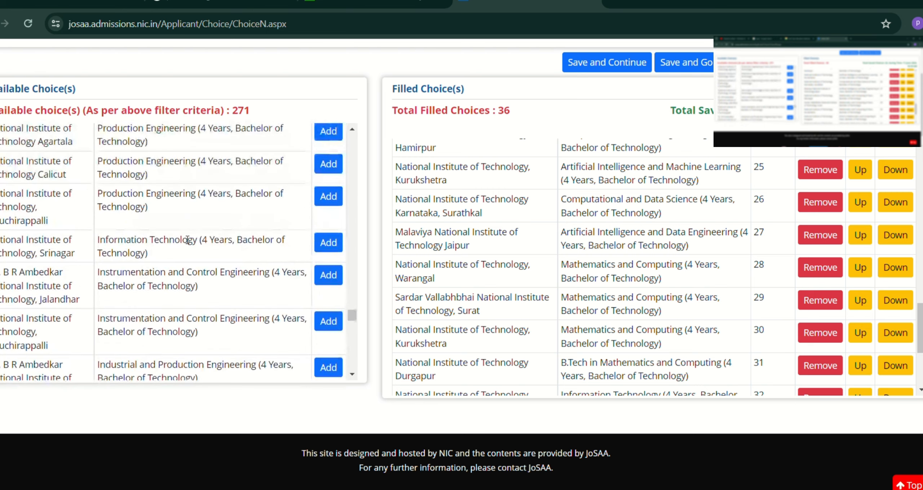
scroll(229, 236, "down", 5)
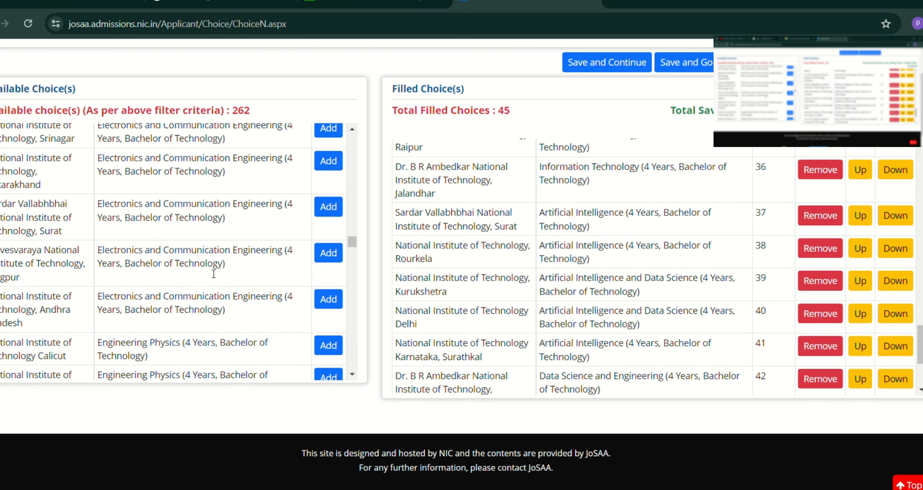
scroll(206, 280, "up", 8)
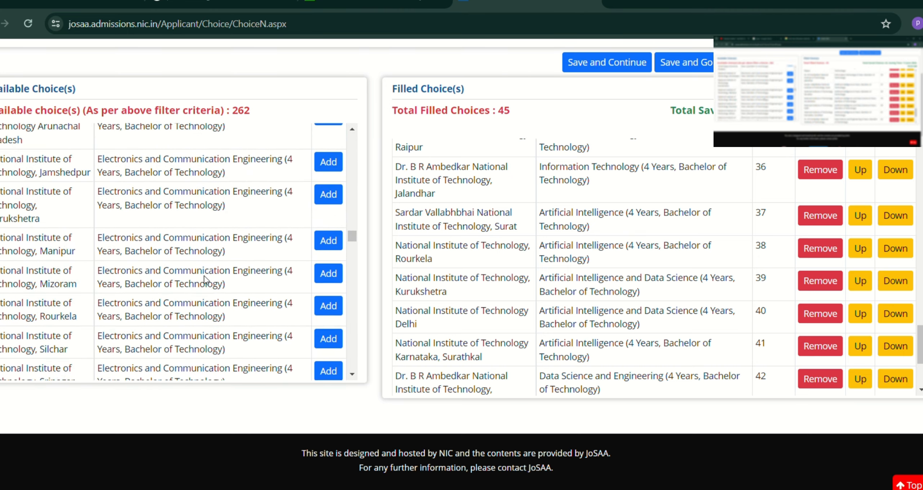
scroll(207, 280, "up", 3)
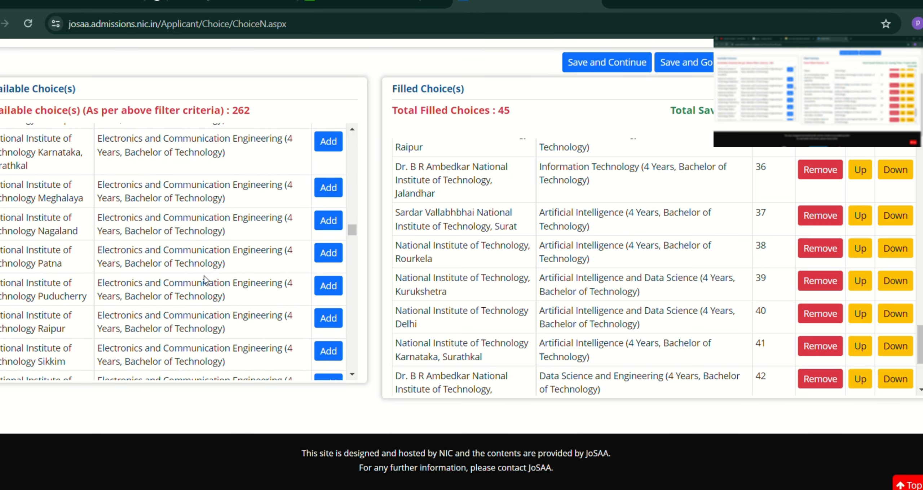
scroll(207, 280, "up", 2)
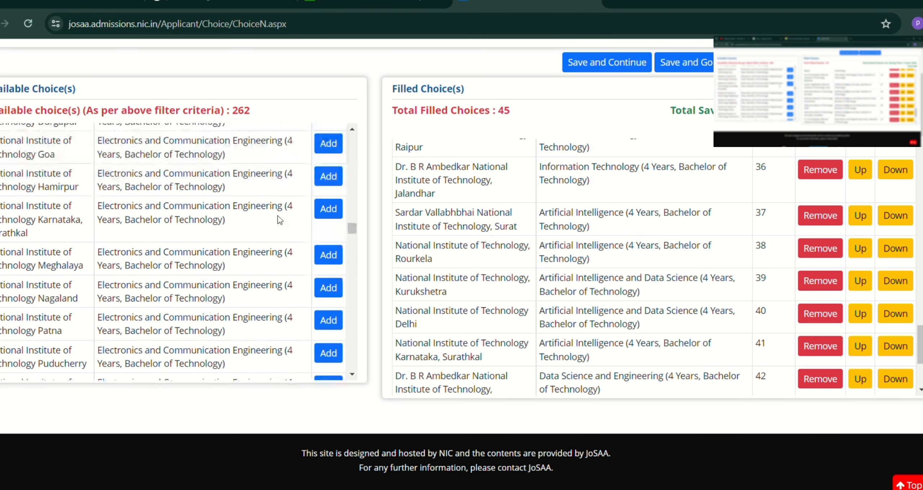
left_click(326, 210)
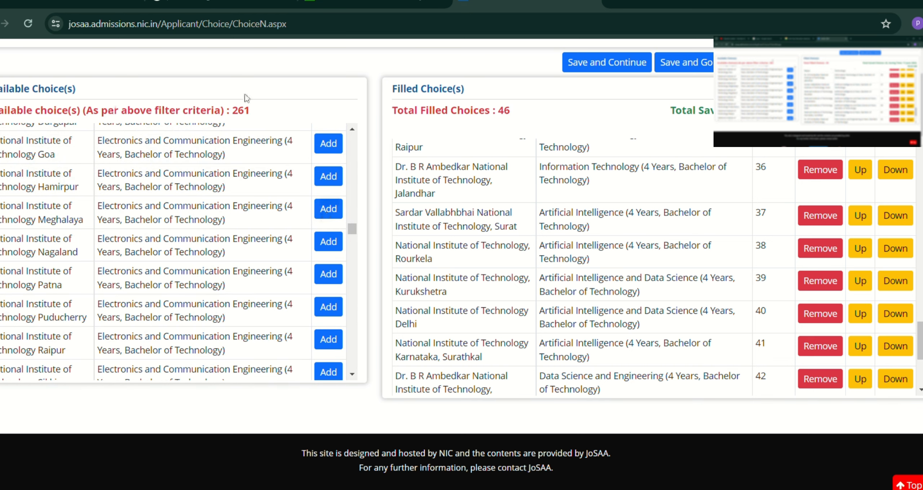
scroll(263, 177, "up", 4)
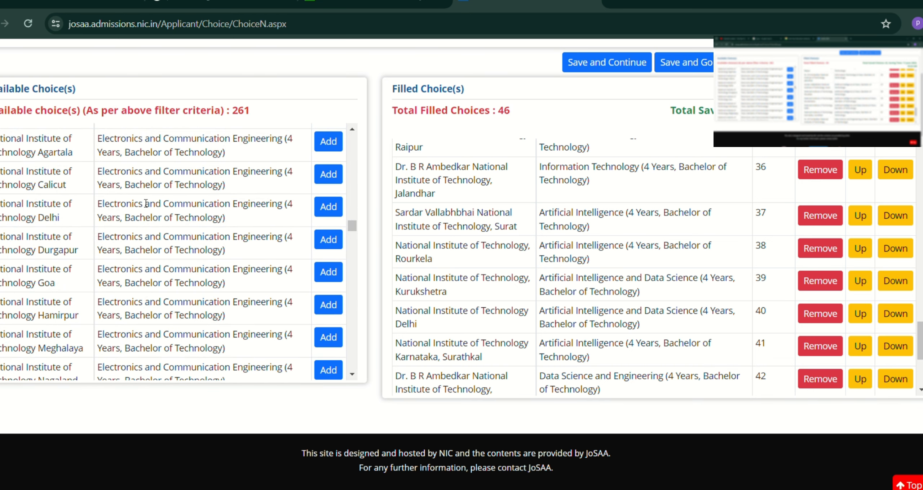
scroll(146, 204, "up", 4)
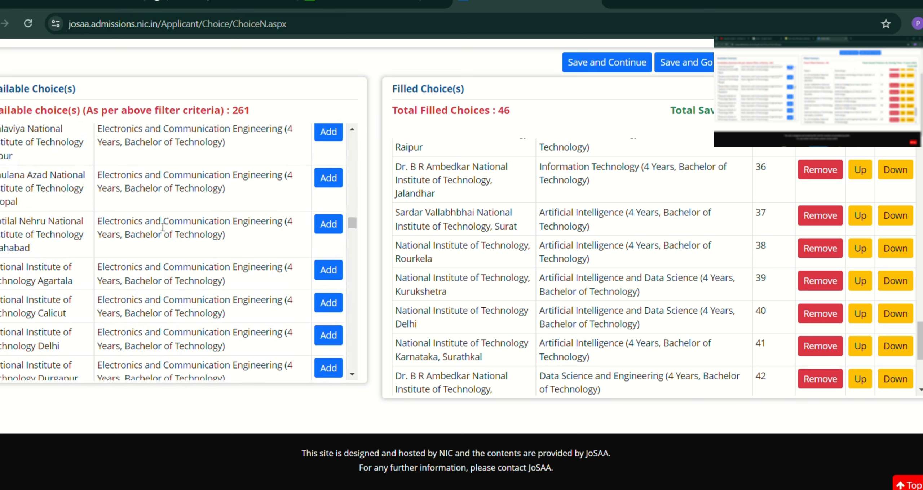
left_click(328, 224)
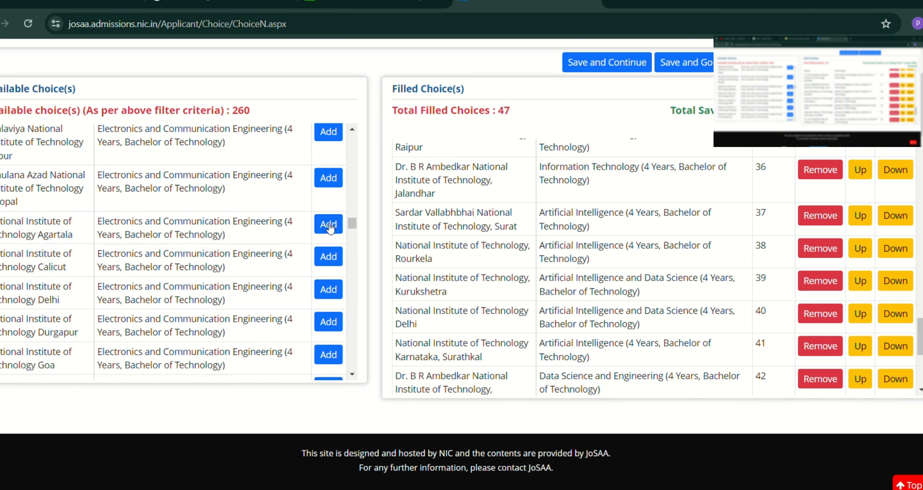
Step: Add Electronics and Communication Engineering at Malaviya NIT Jaipur, NIT Calicut and NIT Durgapur as choices 48 to 50
scroll(179, 218, "up", 2)
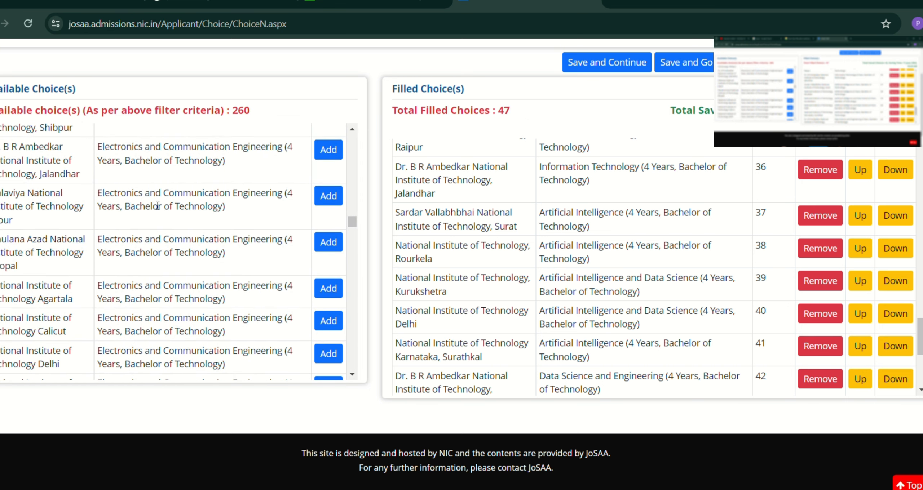
left_click(328, 196)
scroll(243, 232, "down", 2)
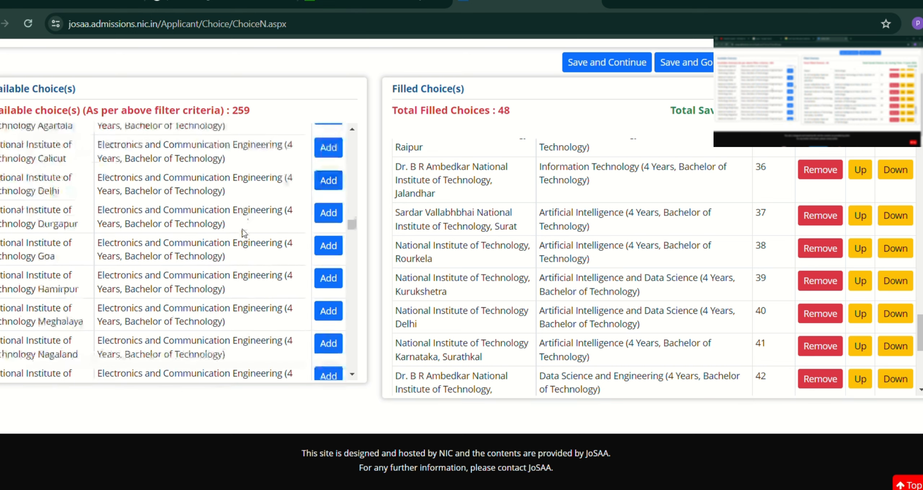
left_click(326, 147)
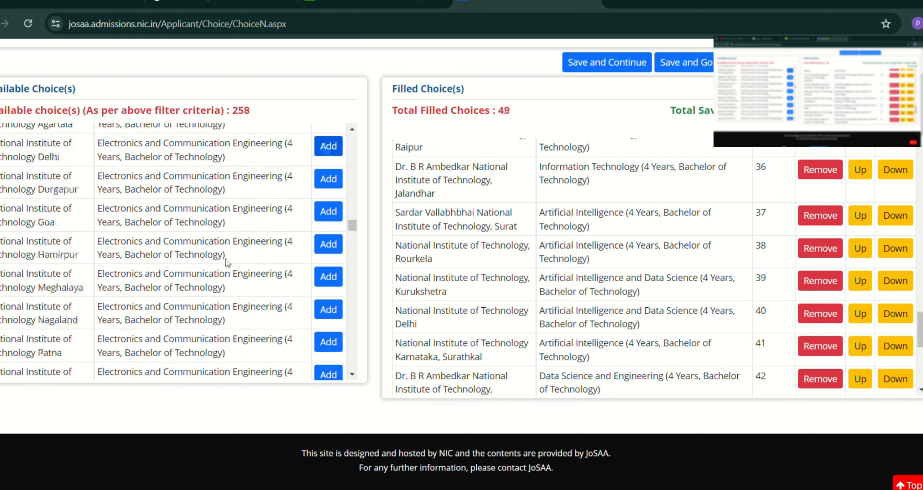
left_click(329, 181)
Step: Add Electronics and Communication Engineering at NIT Kurukshetra, NIT Raipur, NIT Rourkela and NIT Silchar as choices 51 to 54
scroll(244, 251, "down", 3)
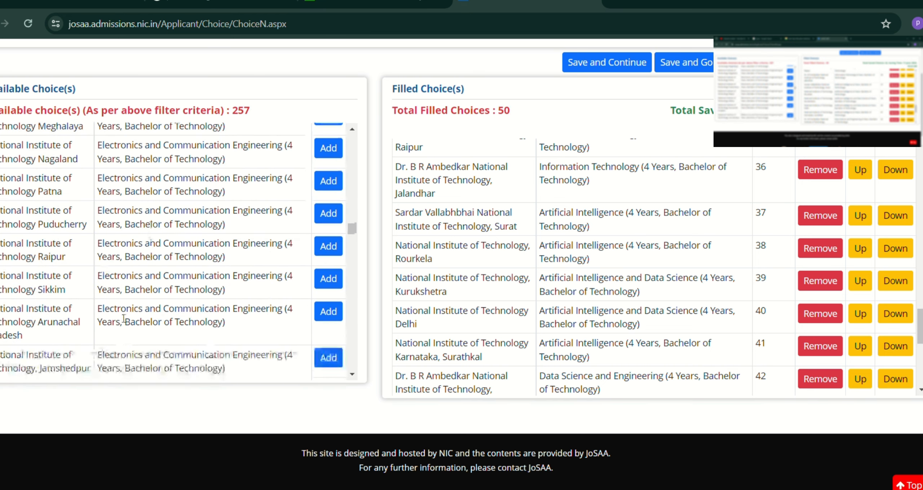
scroll(124, 318, "down", 2)
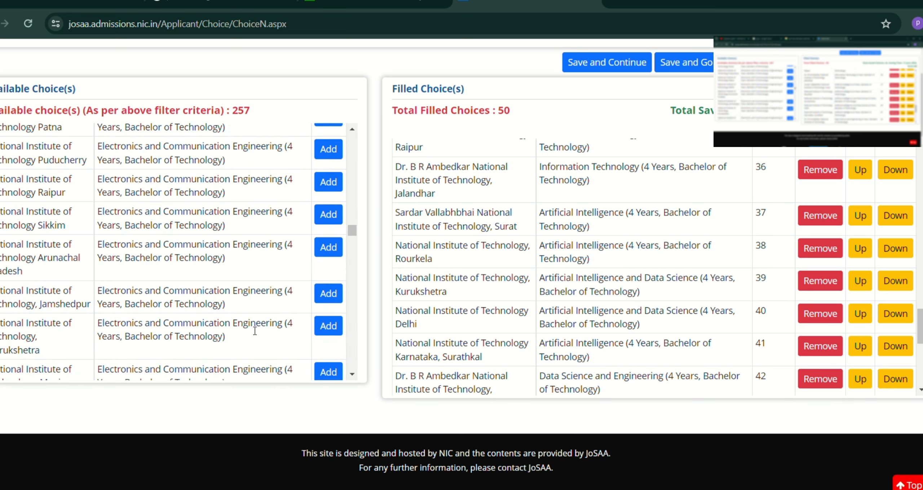
left_click(327, 330)
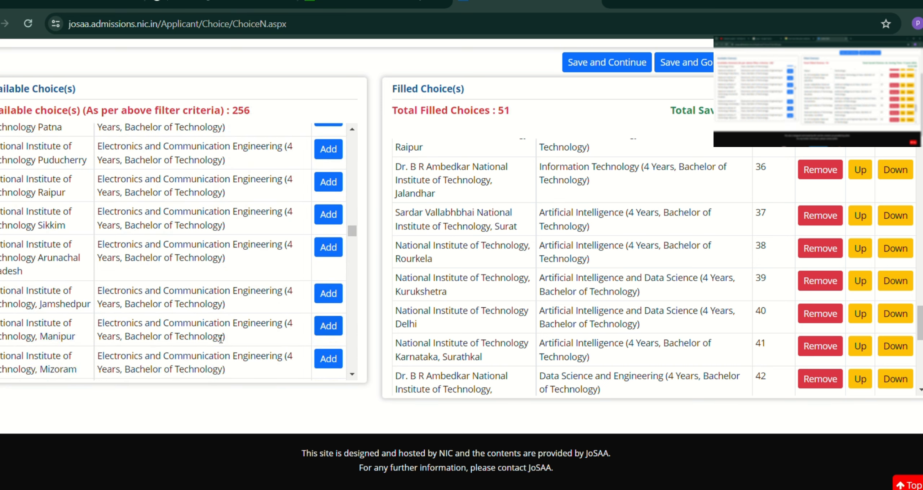
left_click(328, 182)
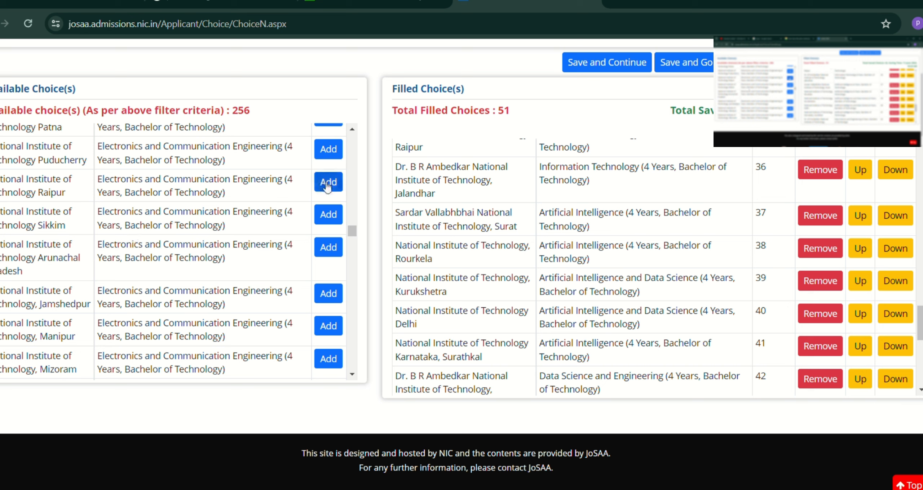
left_click(328, 362)
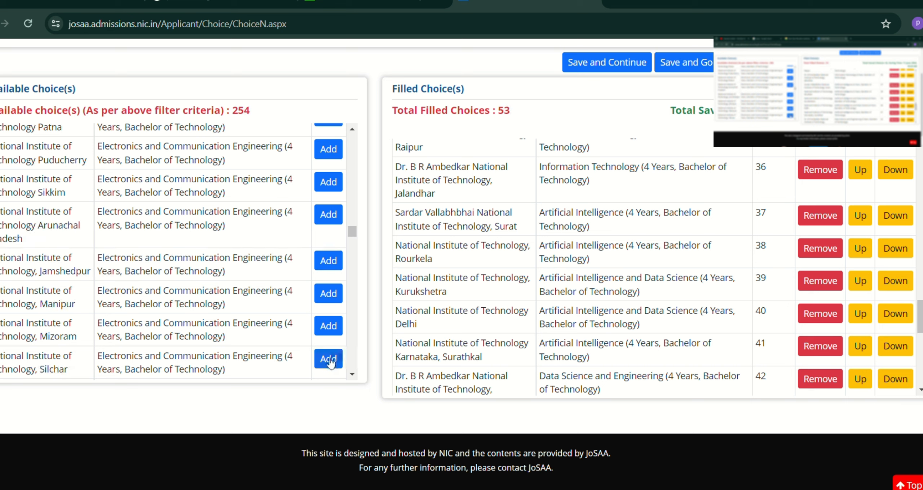
left_click(328, 359)
scroll(282, 339, "up", 5)
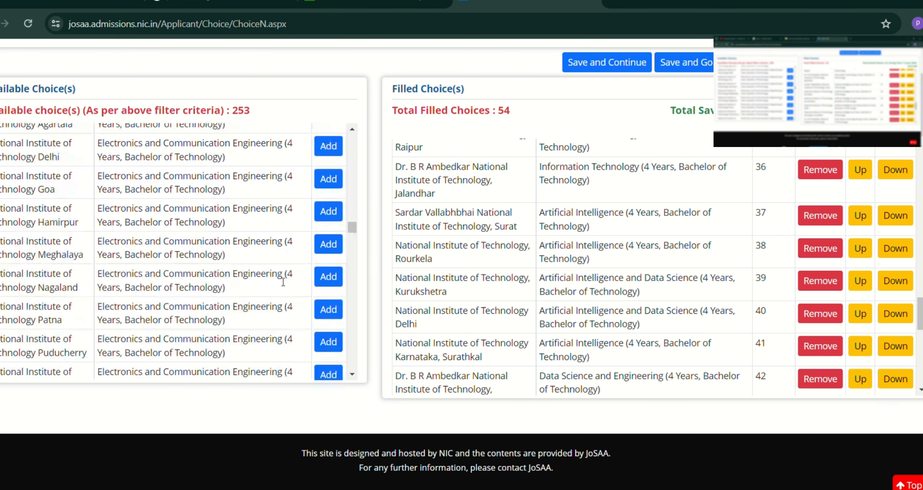
Step: Add Electronics and Communication Engineering at NIT Delhi to the filled choices and move it up to choice 53
scroll(283, 282, "up", 2)
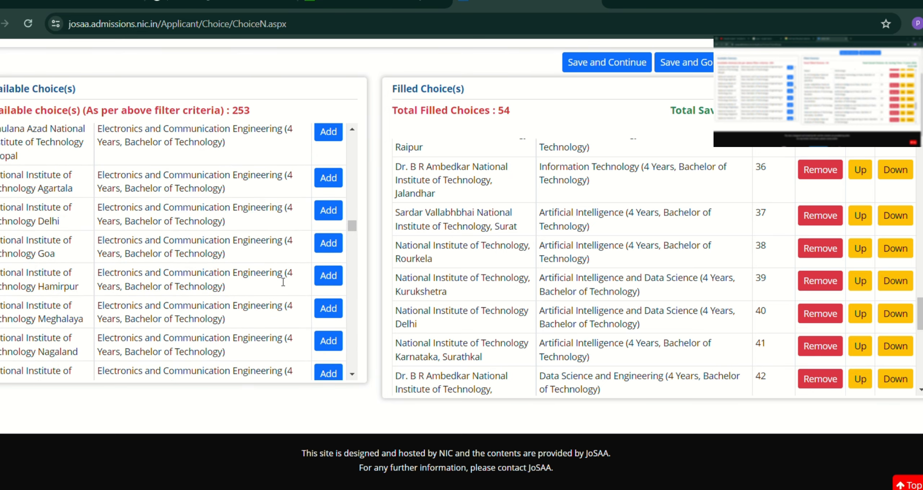
left_click(328, 210)
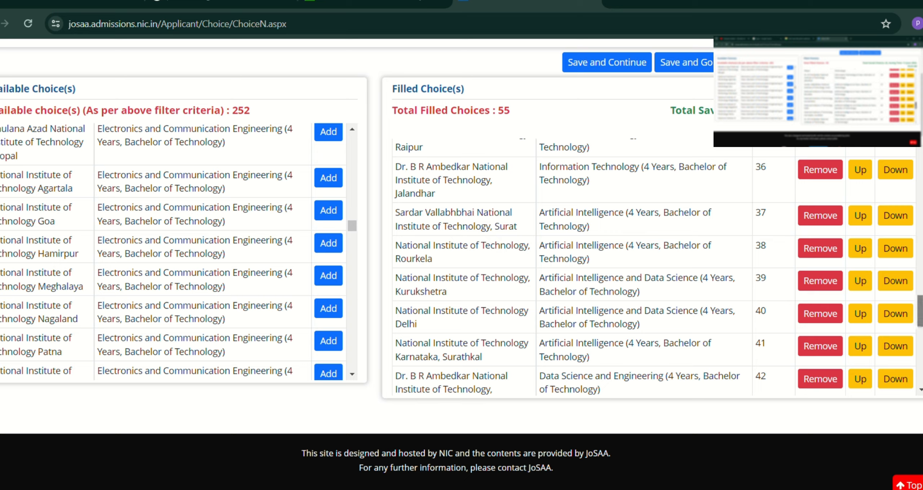
scroll(775, 297, "down", 10)
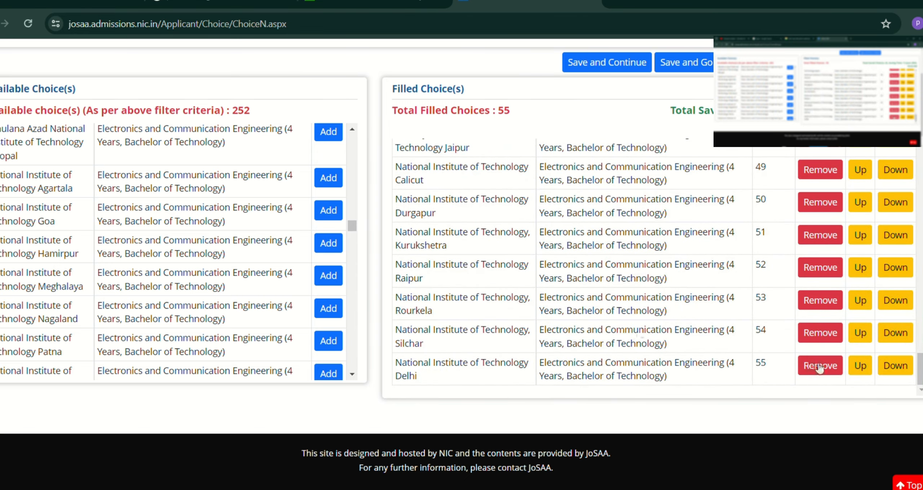
left_click(860, 365)
left_click(861, 333)
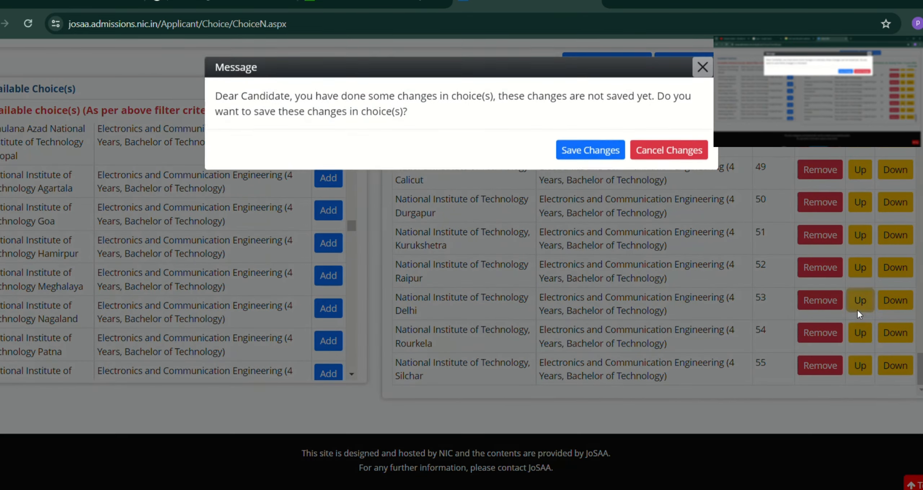
Step: Save the pending choice changes and move NIT Delhi's Electronics and Communication Engineering up to choice 51
left_click(585, 151)
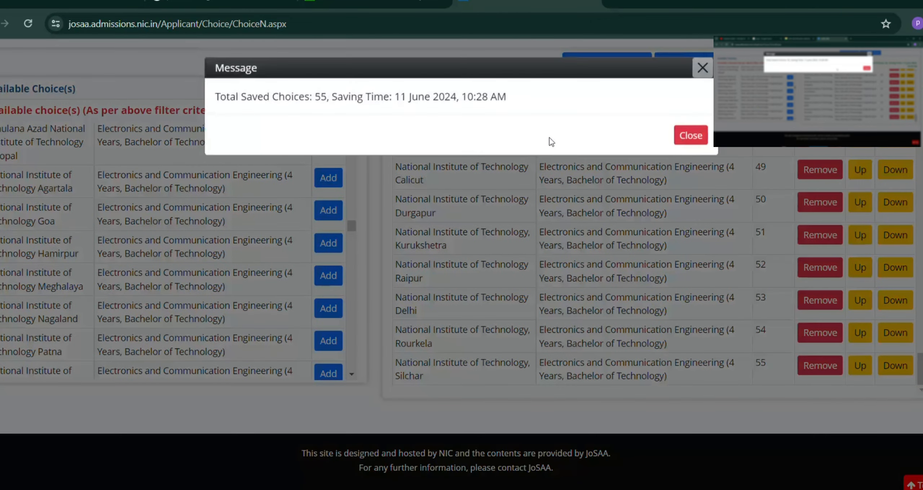
left_click(690, 134)
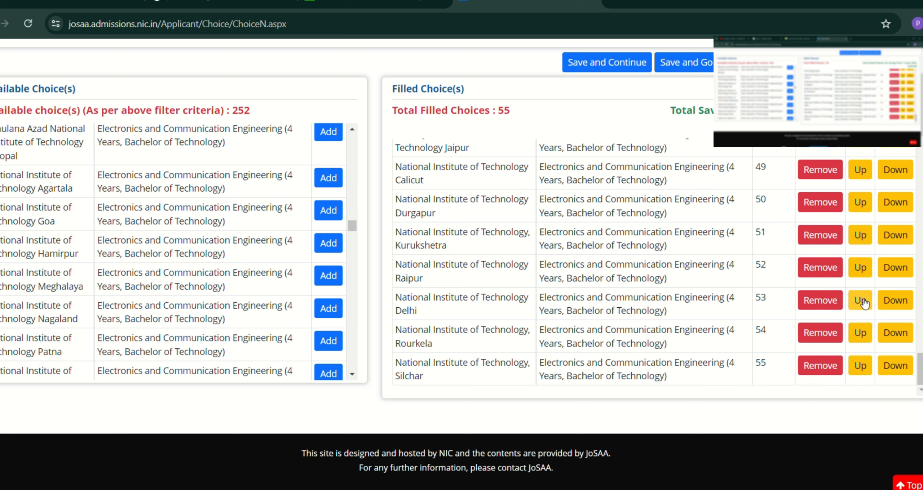
left_click(863, 303)
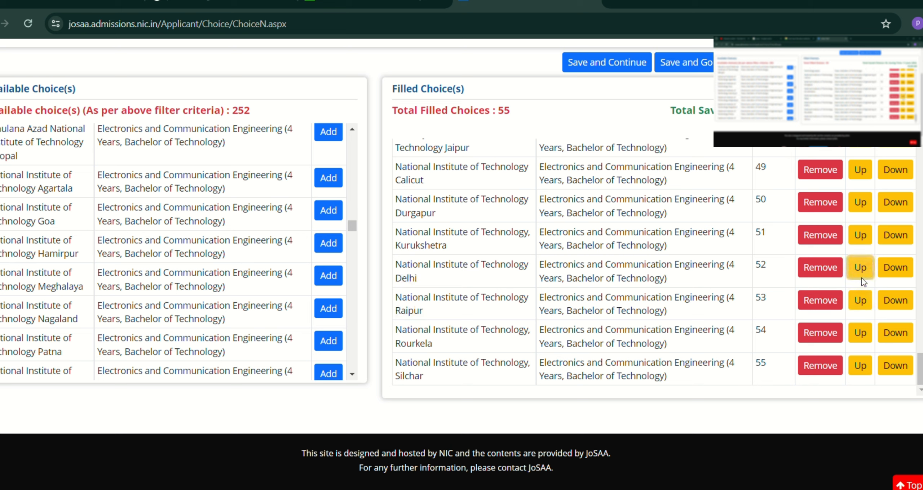
left_click(865, 274)
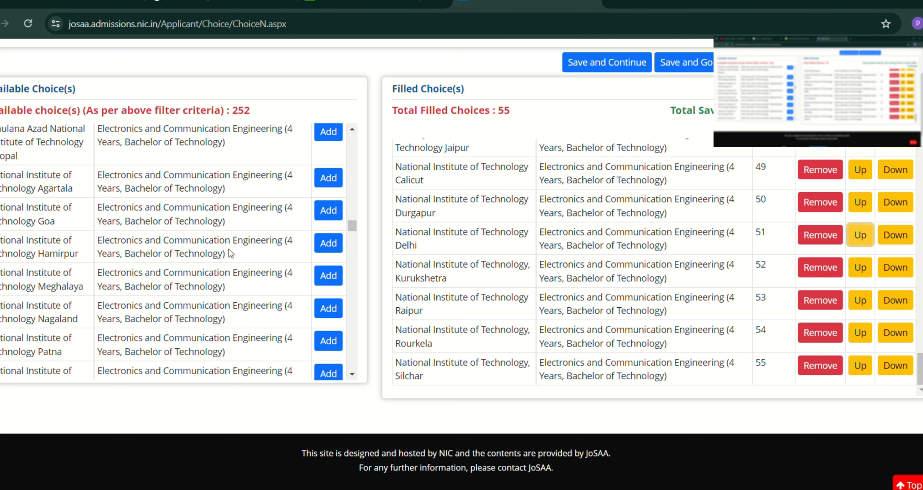
Step: Add Electronics and Communication Engineering at Maulana Azad NIT Bhopal, NIT Patna and Dr. B R Ambedkar NIT Jalandhar as choices 56 to 58
scroll(136, 273, "up", 2)
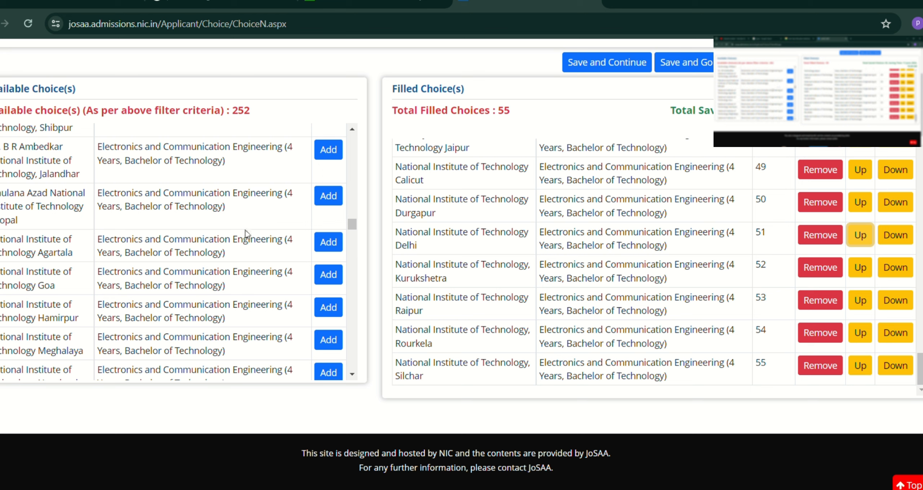
left_click(328, 196)
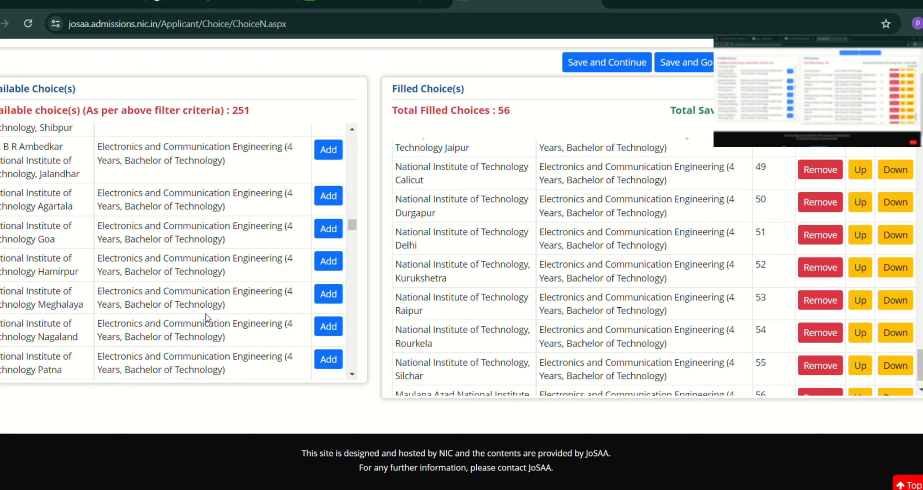
scroll(207, 319, "down", 2)
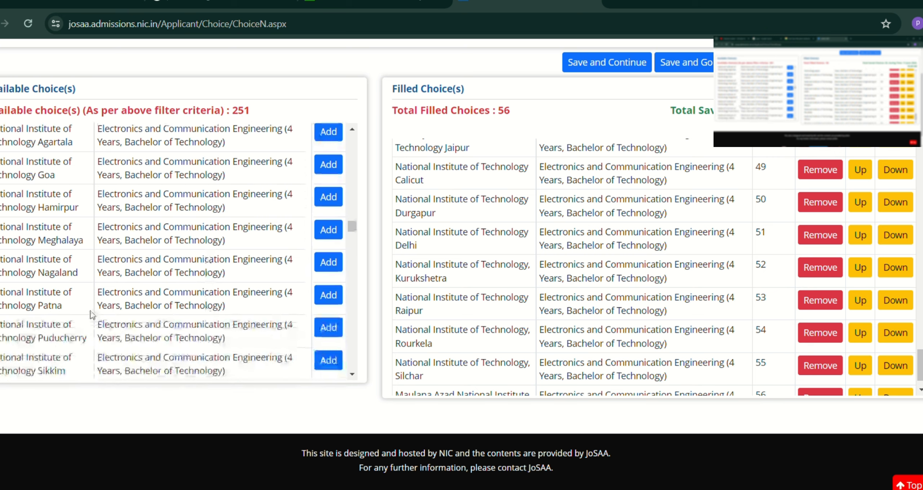
left_click(332, 298)
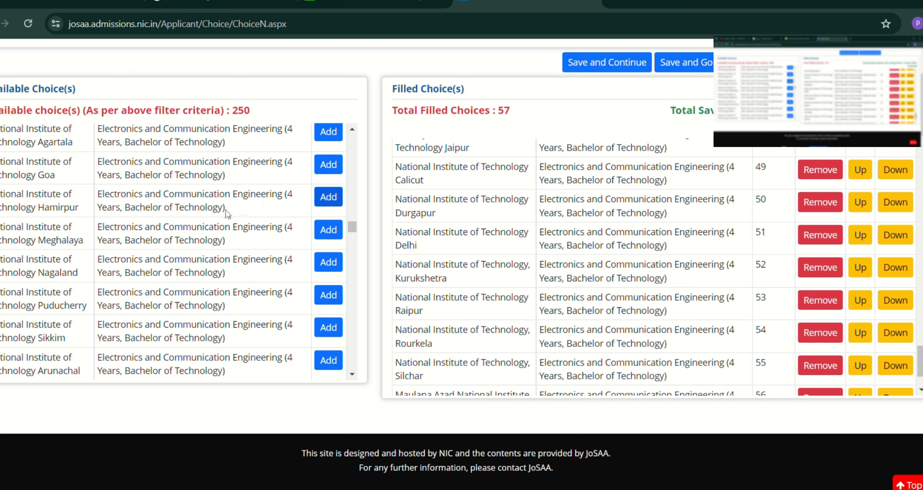
scroll(226, 214, "up", 4)
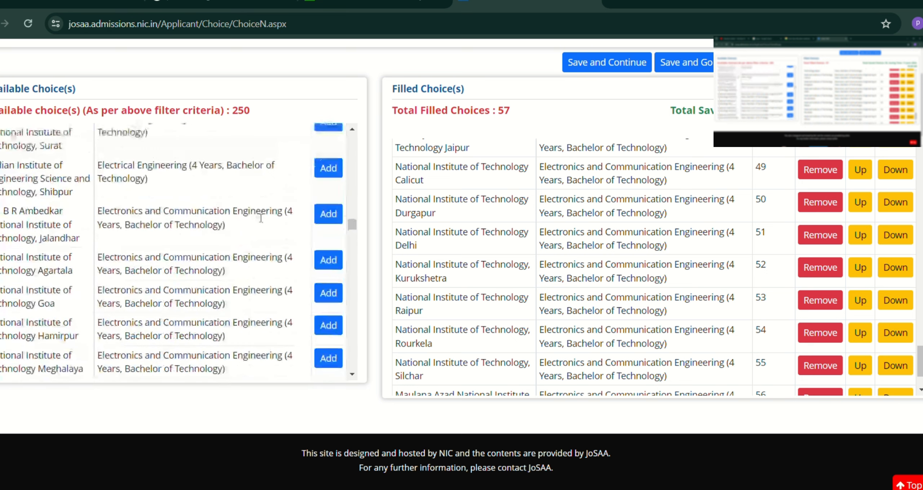
scroll(193, 198, "up", 1)
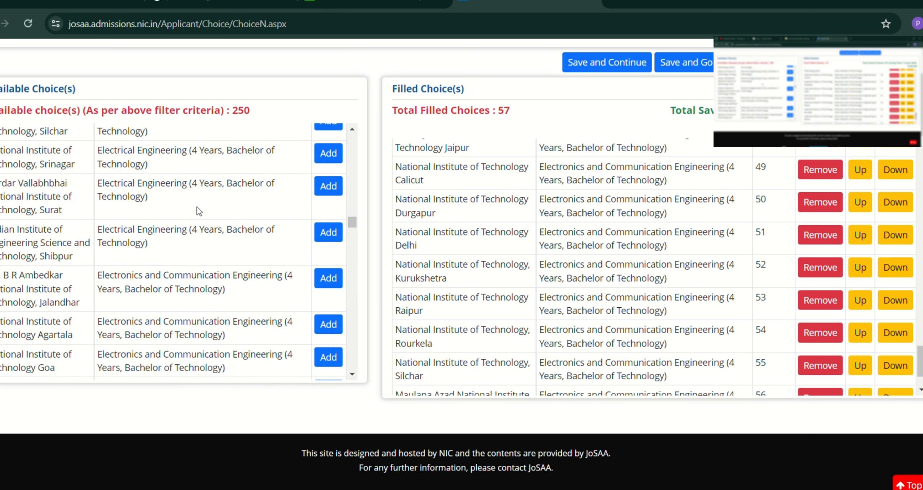
scroll(216, 248, "down", 1)
left_click(335, 216)
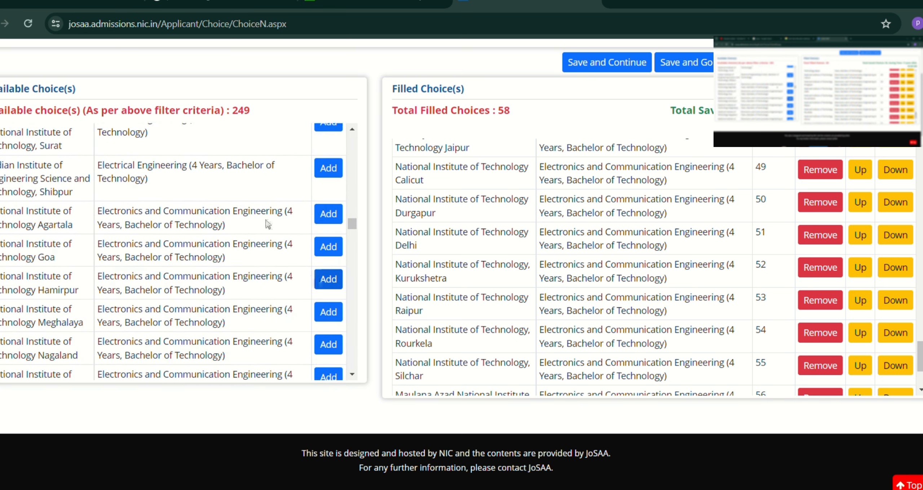
Step: Add Electronics and Communication Engineering at NIT Hamirpur, NIT Goa and NIT Jamshedpur as choices 59 to 61
scroll(267, 228, "up", 5)
scroll(267, 228, "down", 5)
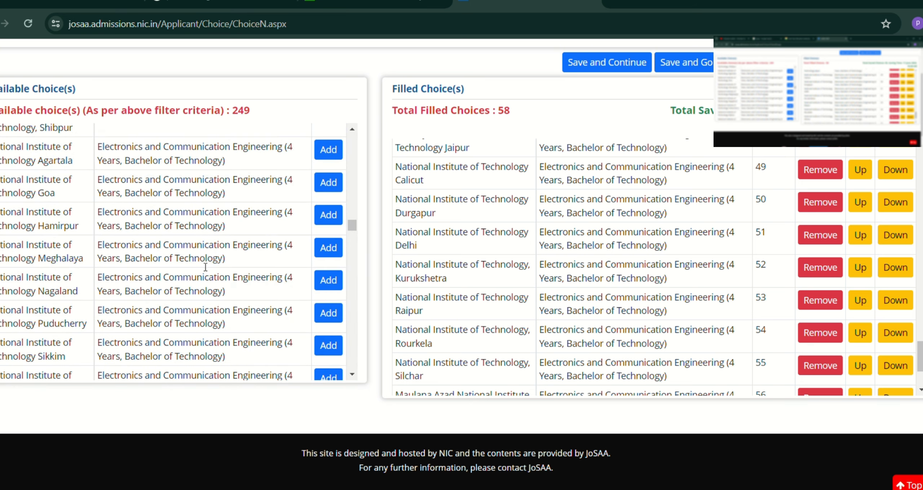
left_click(330, 218)
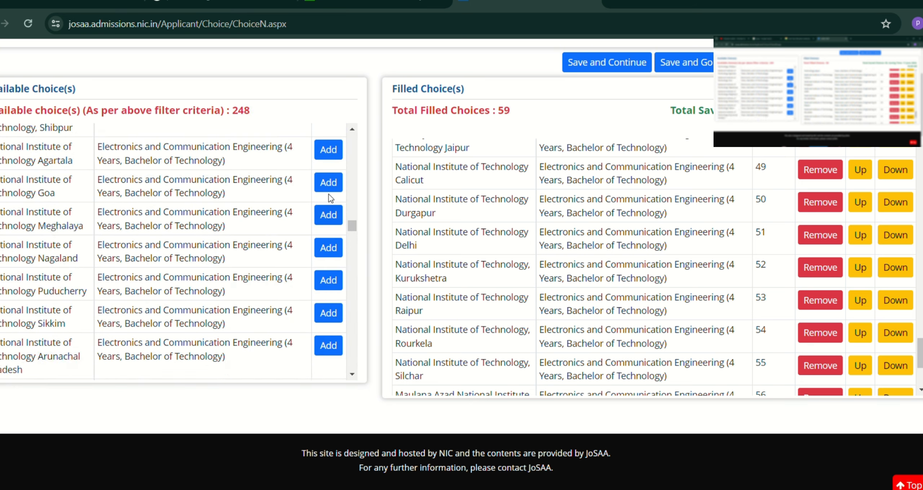
left_click(332, 188)
scroll(158, 285, "down", 2)
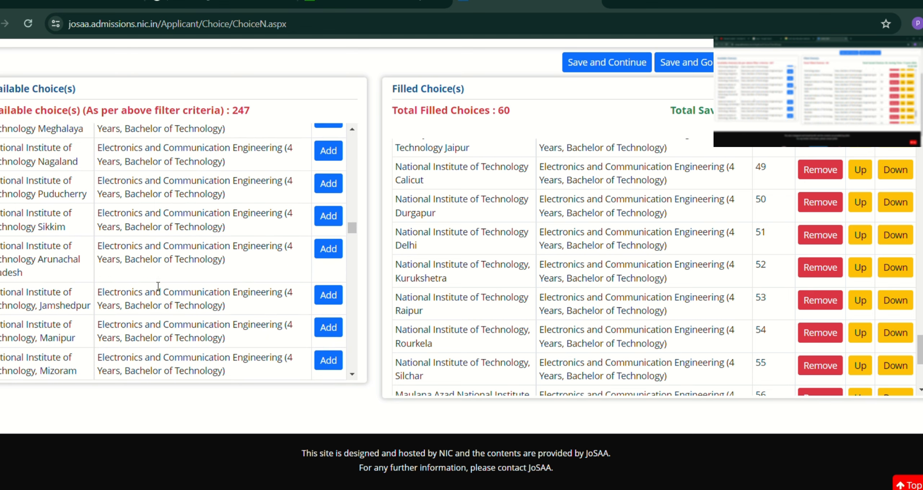
left_click(328, 293)
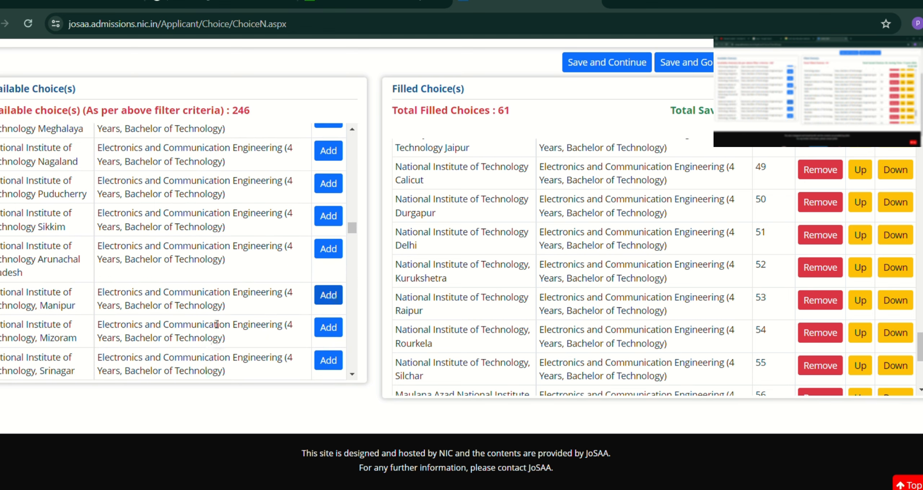
Step: Add Electronics and Communication Engineering at Sardar Vallabhbhai NIT Surat, Visvesvaraya NIT Nagpur and NIT Uttarakhand as choices 62 to 64
scroll(216, 321, "down", 3)
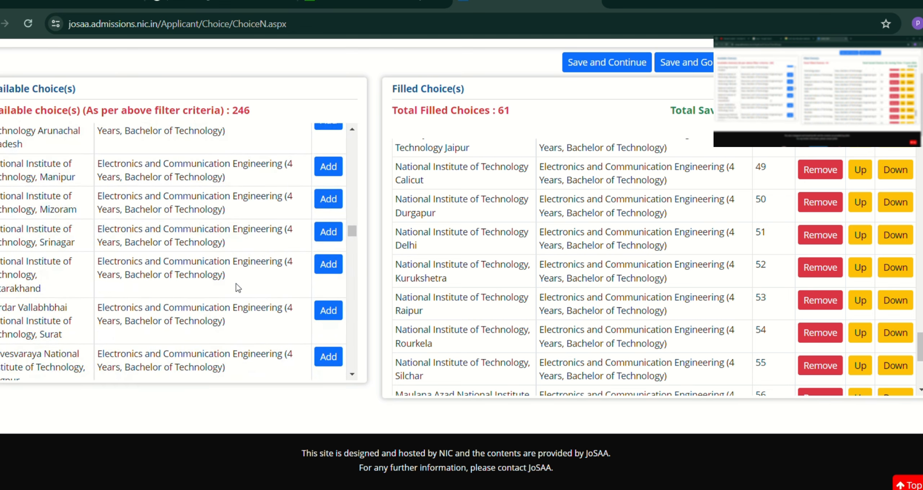
scroll(238, 287, "down", 2)
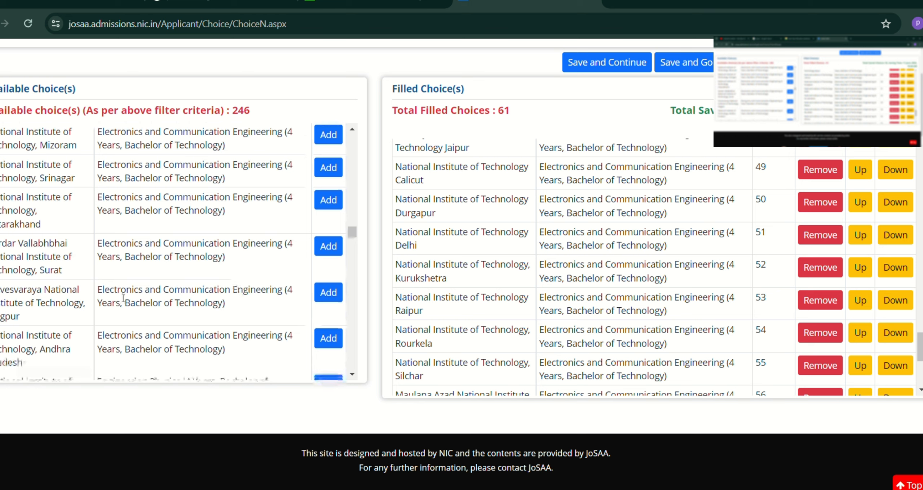
scroll(170, 304, "down", 2)
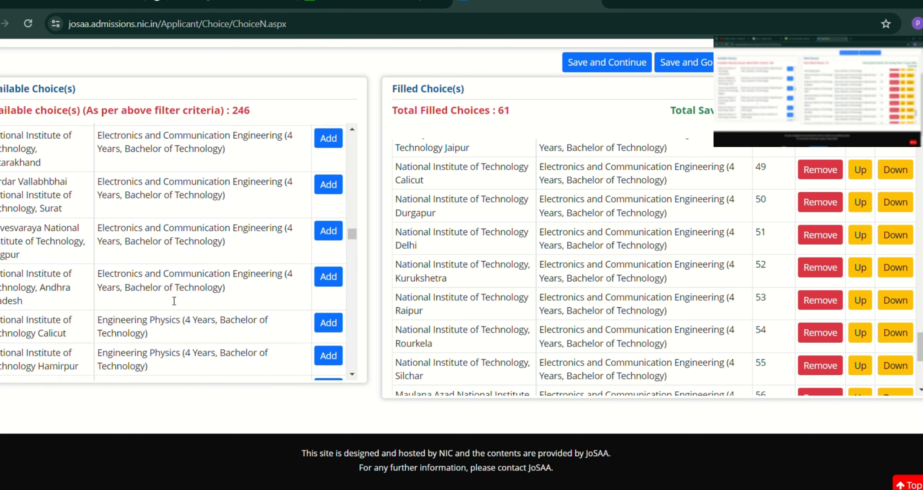
left_click(336, 187)
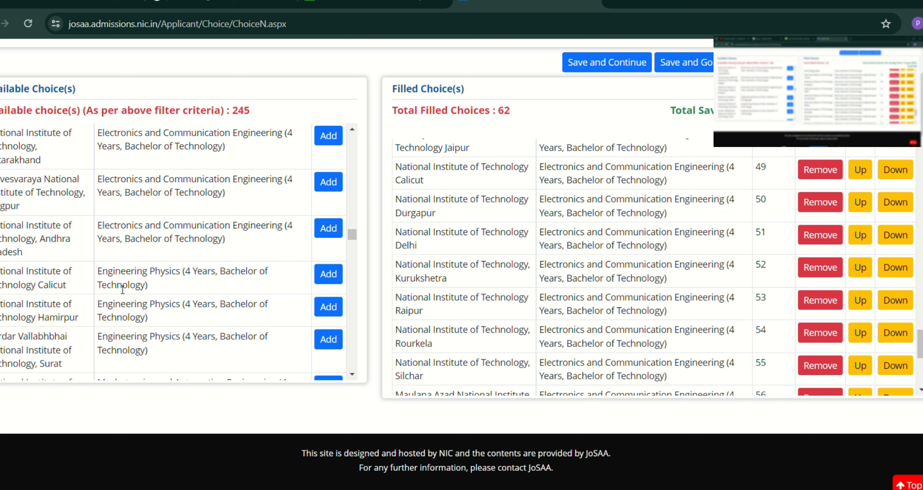
left_click(328, 182)
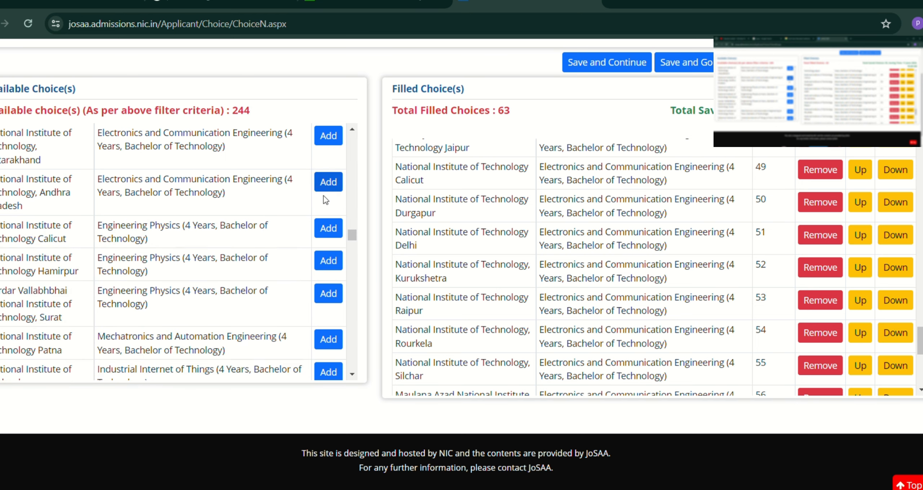
left_click(328, 135)
Step: Move NIT Uttarakhand's Electronics and Communication Engineering up to choice 59, directly below Dr. B R Ambedkar NIT Jalandhar
scroll(239, 245, "up", 4)
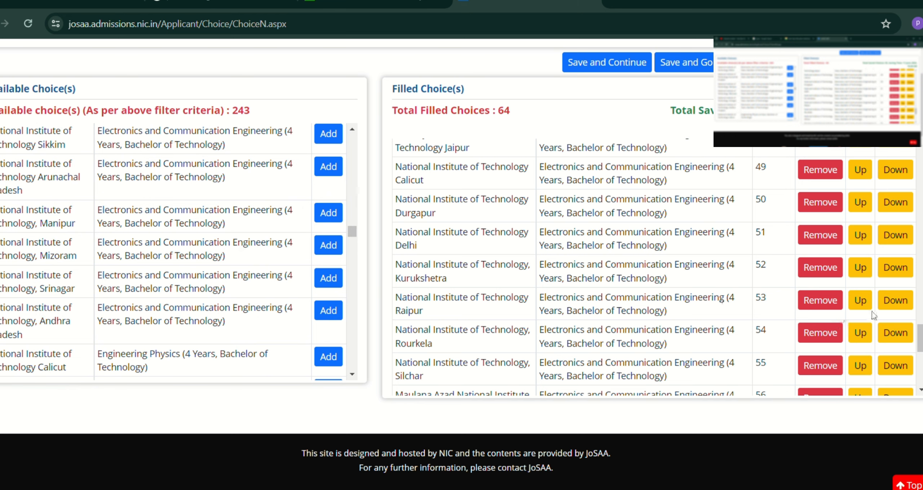
scroll(873, 325, "down", 5)
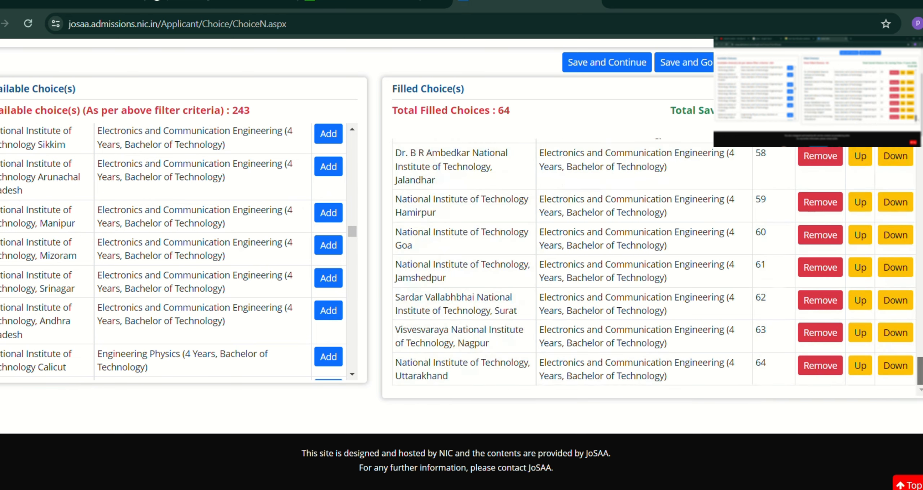
left_click(859, 366)
left_click(860, 333)
left_click(862, 301)
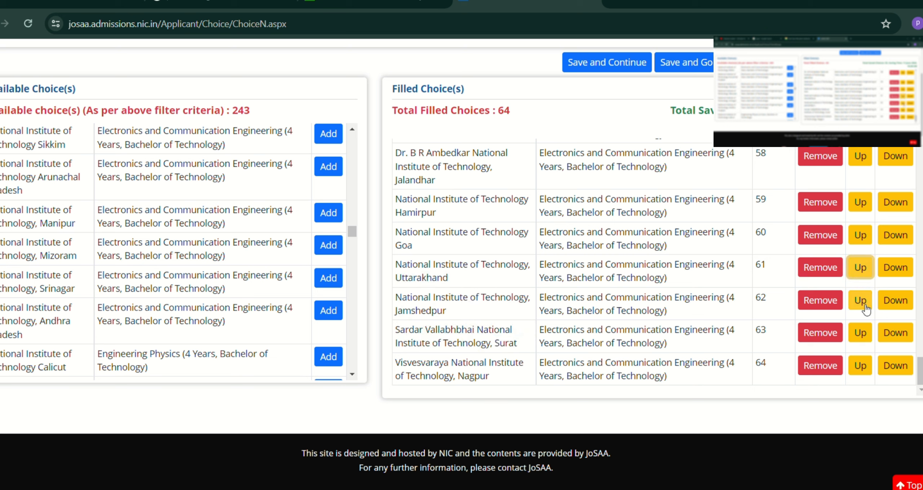
left_click(861, 269)
left_click(861, 236)
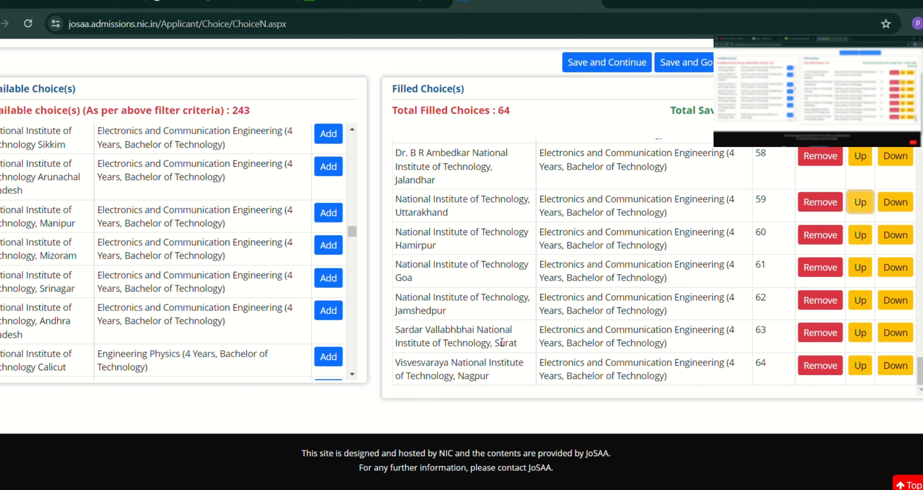
Step: Move Visvesvaraya NIT Nagpur's Electronics and Communication Engineering up to choice 58, above Dr. B R Ambedkar NIT Jalandhar
left_click(866, 370)
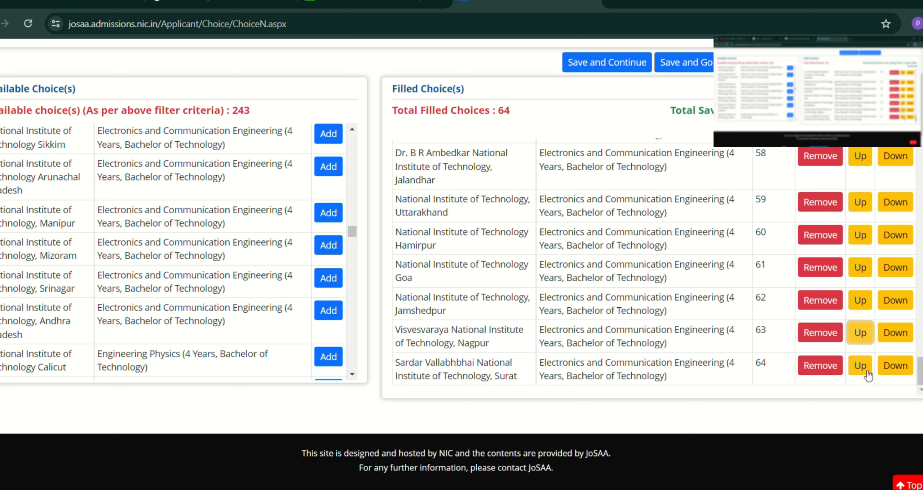
left_click(861, 335)
left_click(859, 305)
left_click(860, 272)
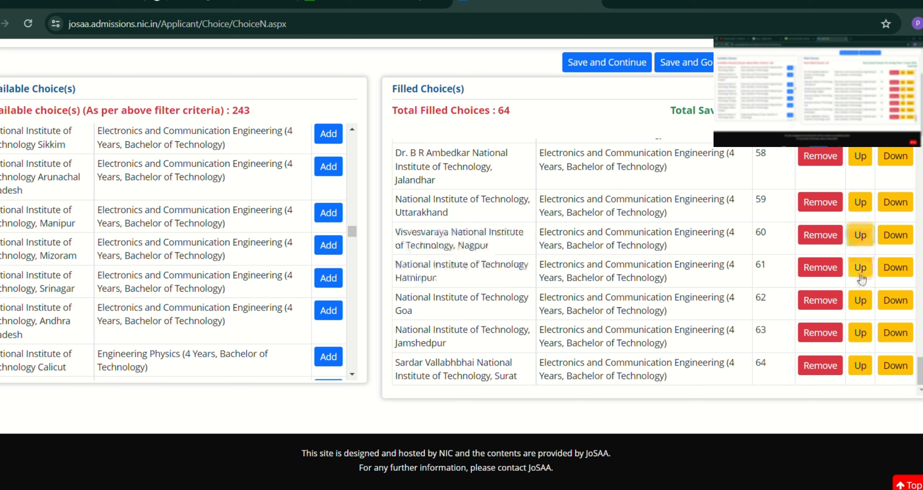
left_click(862, 239)
left_click(860, 209)
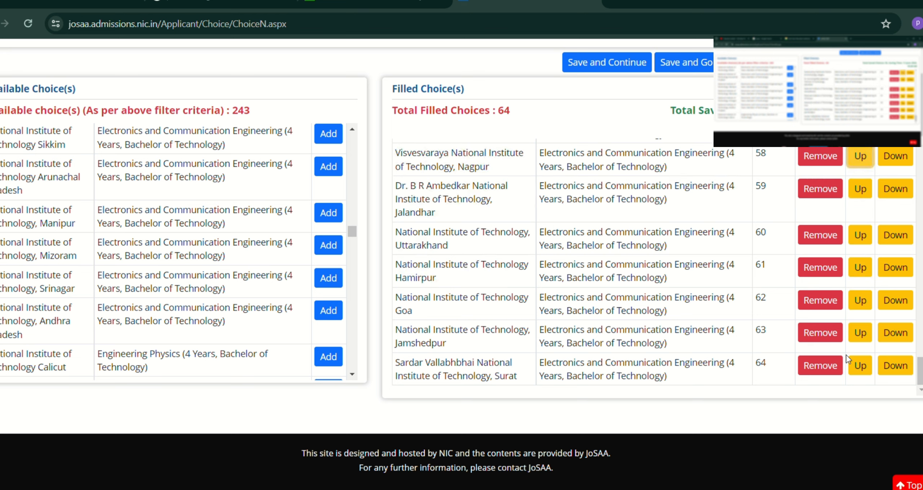
Step: Move Sardar Vallabhbhai NIT Surat's Electronics and Communication Engineering up to choice 59, directly below Visvesvaraya NIT Nagpur
left_click(861, 366)
left_click(861, 333)
left_click(861, 301)
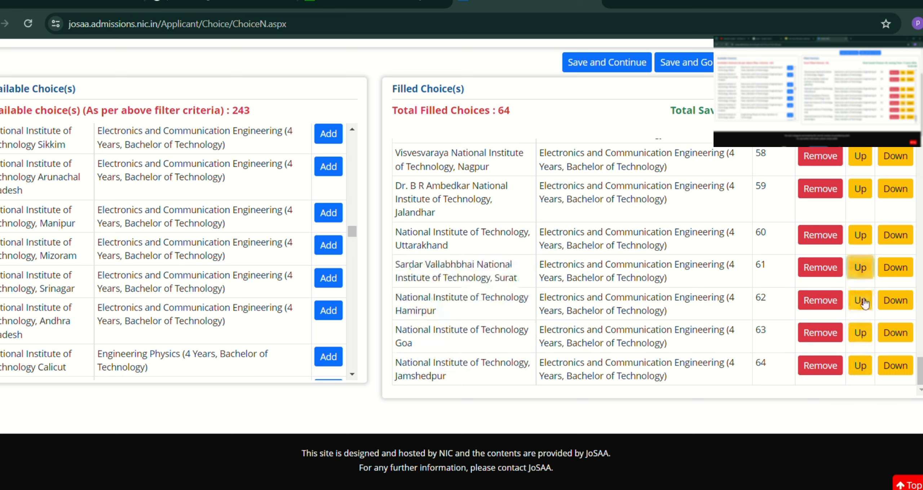
left_click(862, 270)
left_click(861, 236)
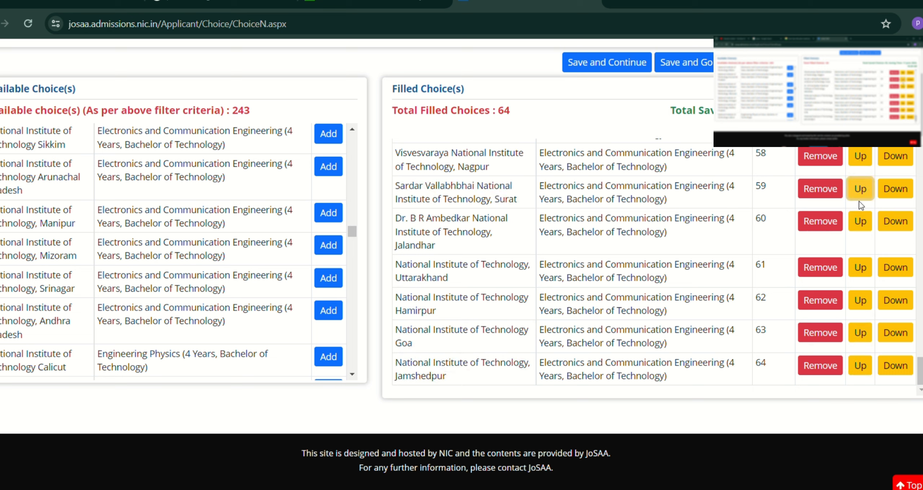
left_click(861, 191)
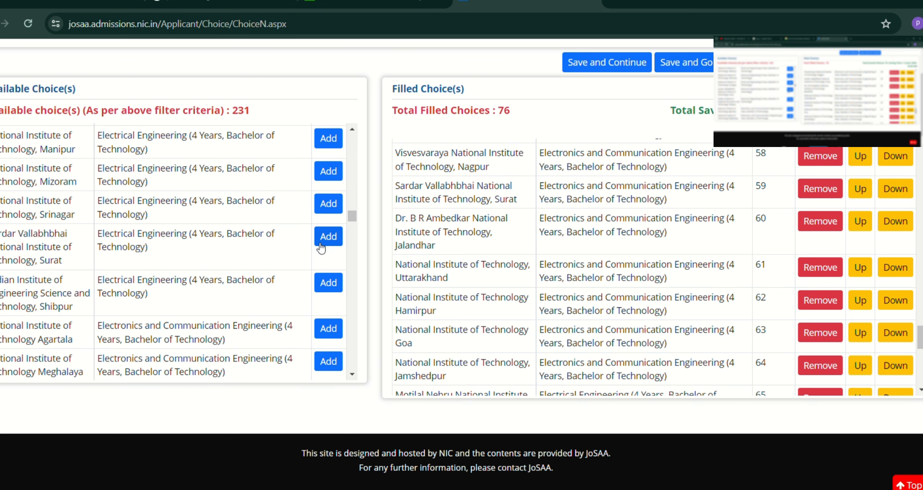
Step: Add Electrical Engineering at Sardar Vallabhbhai NIT Surat as choice 77
left_click(324, 237)
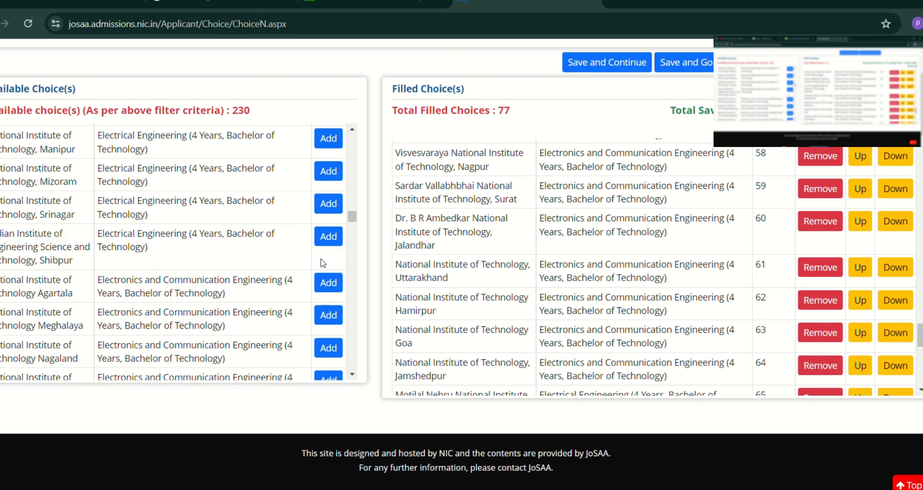
Step: Add Electrical Engineering at Indian Institute of Engineering Science and Technology, Shibpur, and move it up to choice 72, directly above NIT Kurukshetra
left_click(328, 240)
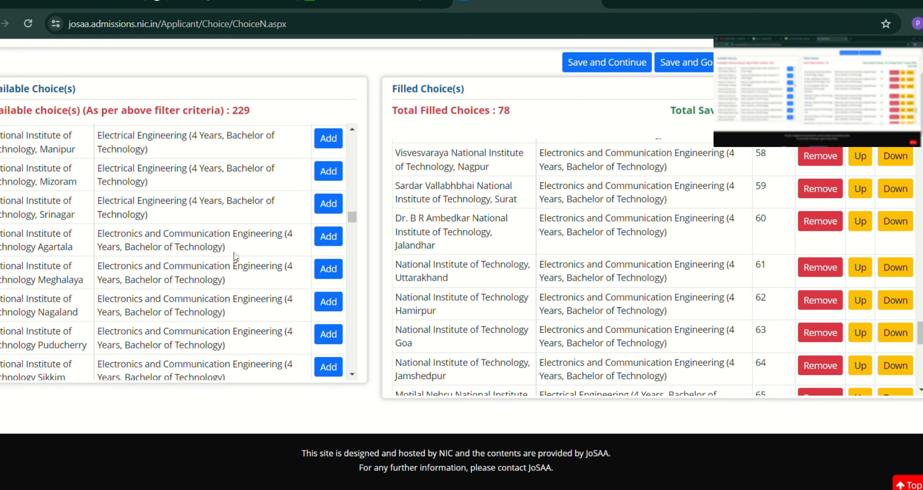
scroll(240, 264, "down", 3)
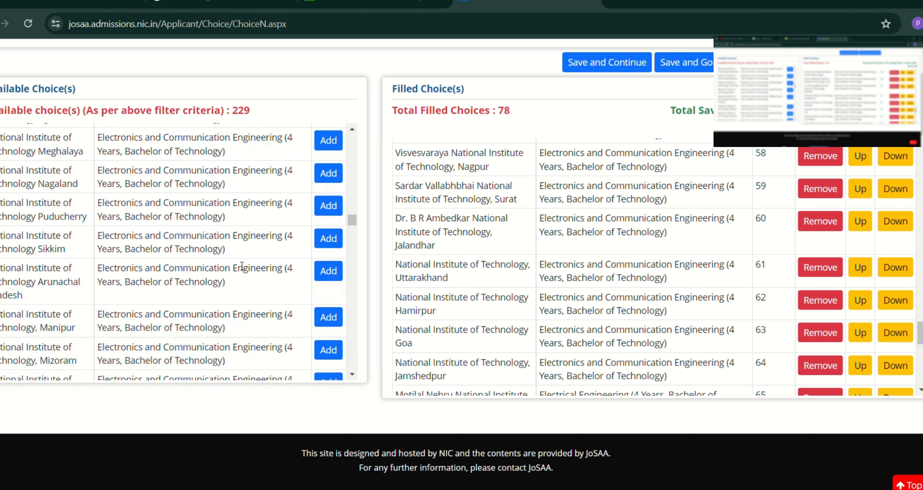
scroll(234, 252, "down", 10)
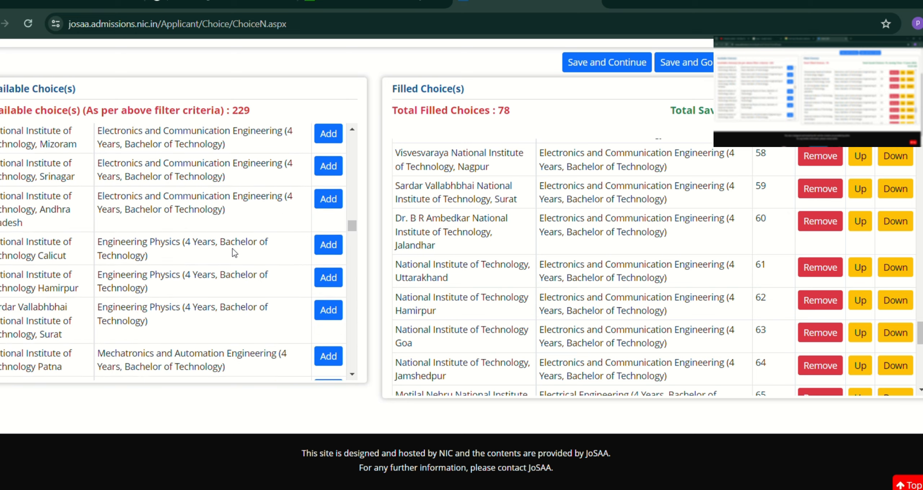
scroll(760, 300, "down", 10)
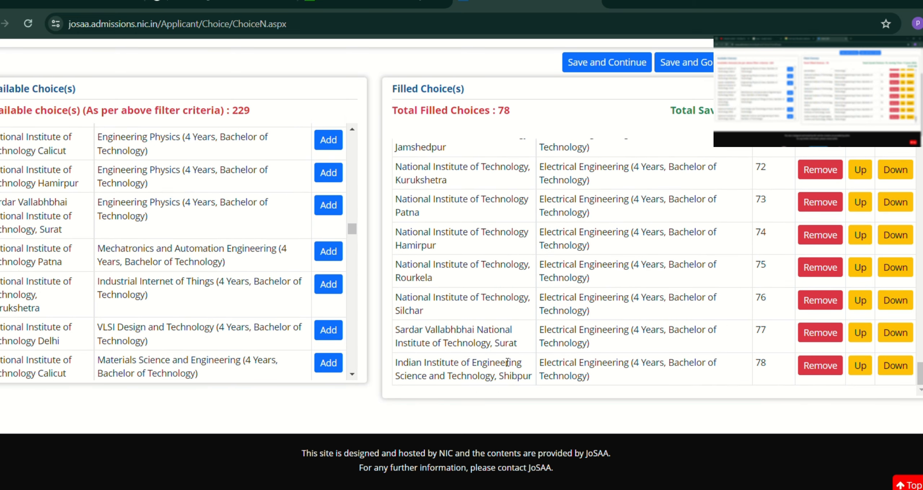
left_click(859, 366)
left_click(860, 332)
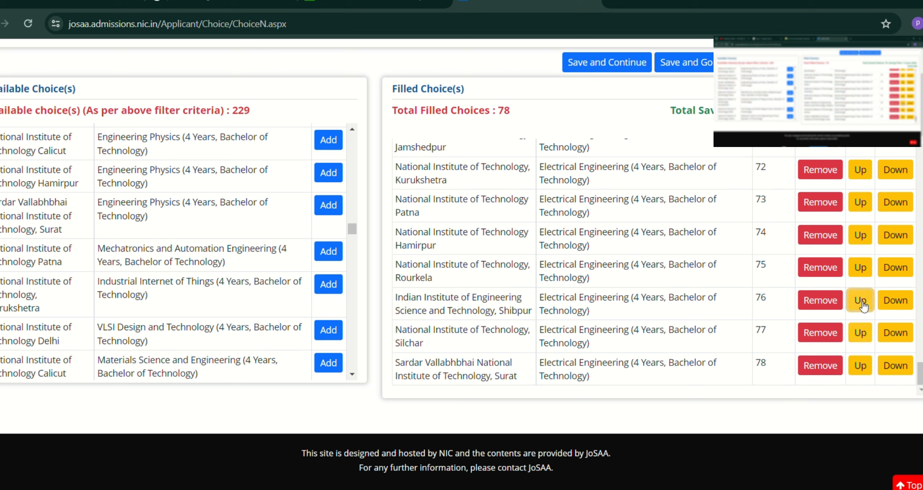
left_click(862, 306)
left_click(860, 268)
left_click(861, 238)
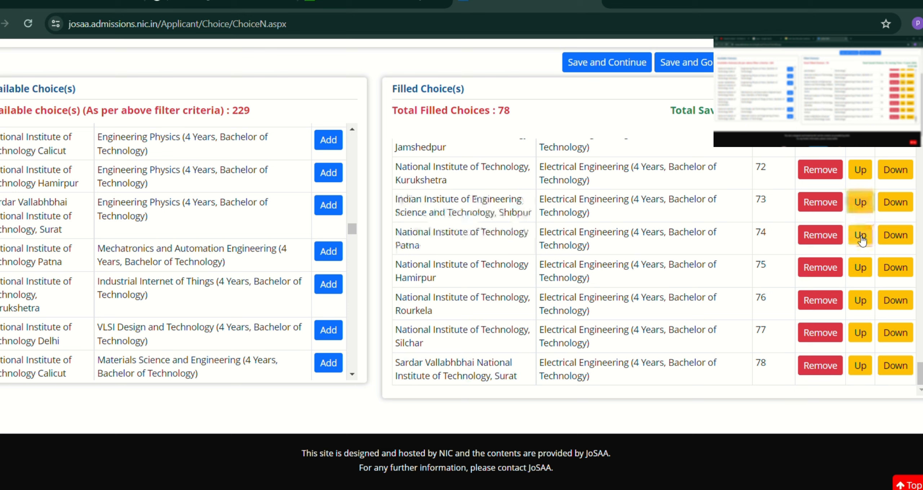
left_click(868, 204)
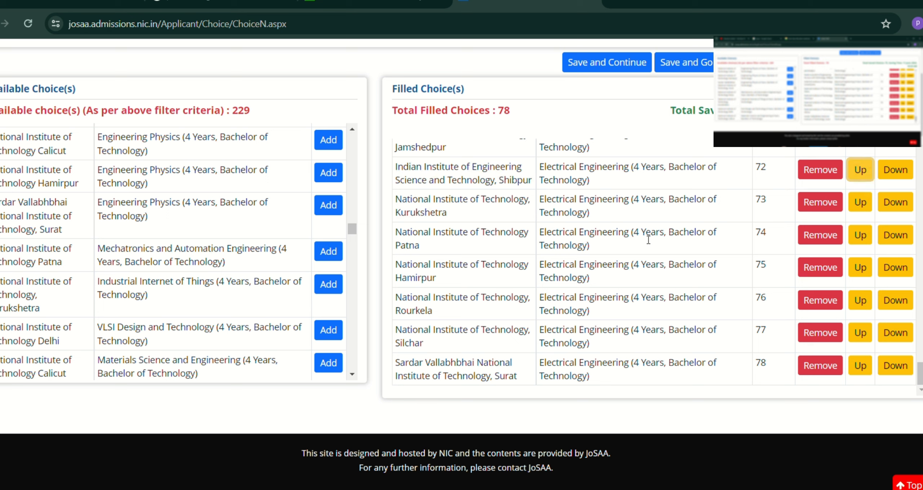
Step: Move Sardar Vallabhbhai NIT Surat's Electrical Engineering up to choice 74, directly below NIT Kurukshetra
left_click(861, 366)
left_click(860, 333)
left_click(860, 305)
left_click(862, 273)
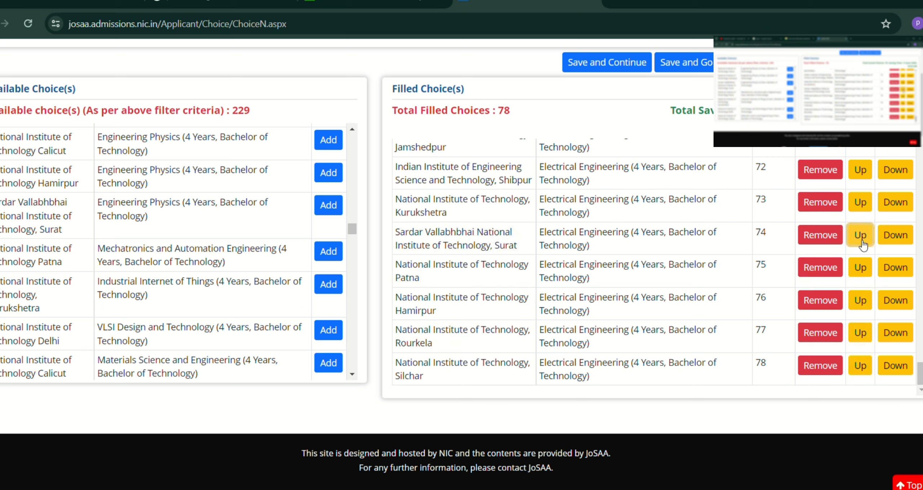
Step: Save the filled choices and dismiss the save message
left_click(627, 69)
left_click(519, 103)
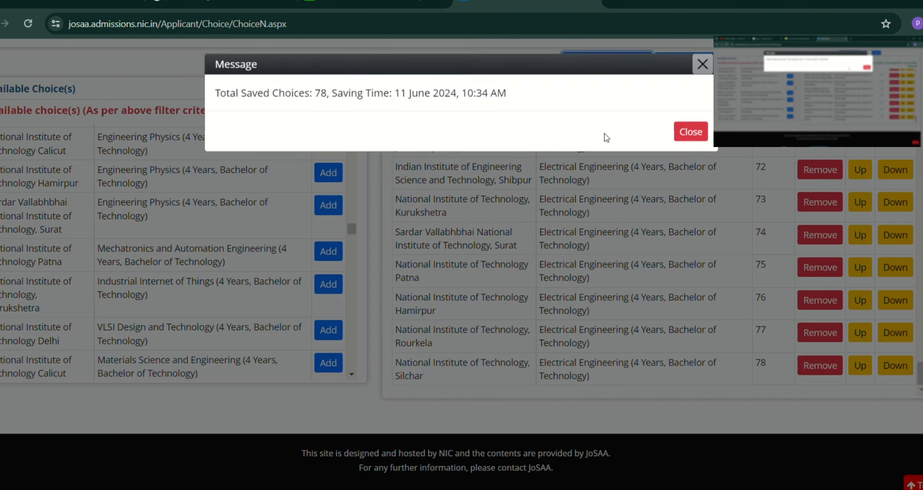
left_click(691, 136)
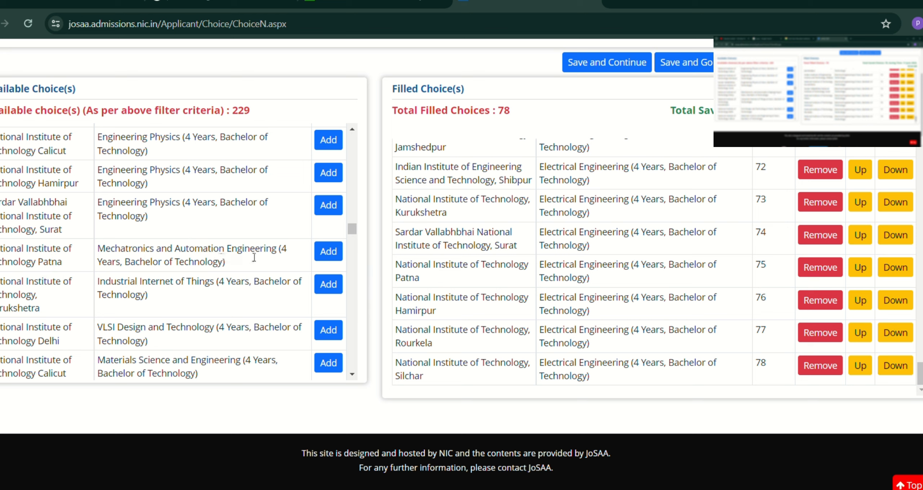
Step: Add Mechatronics and Automation Engineering at NIT Patna, Industrial Internet of Things at NIT Kurukshetra, and VLSI Design and Technology at NIT Delhi
left_click(326, 252)
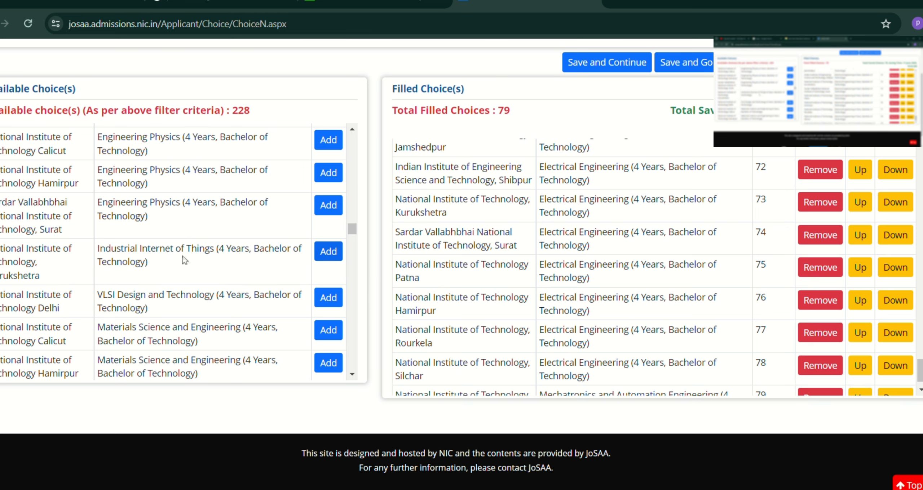
left_click(326, 251)
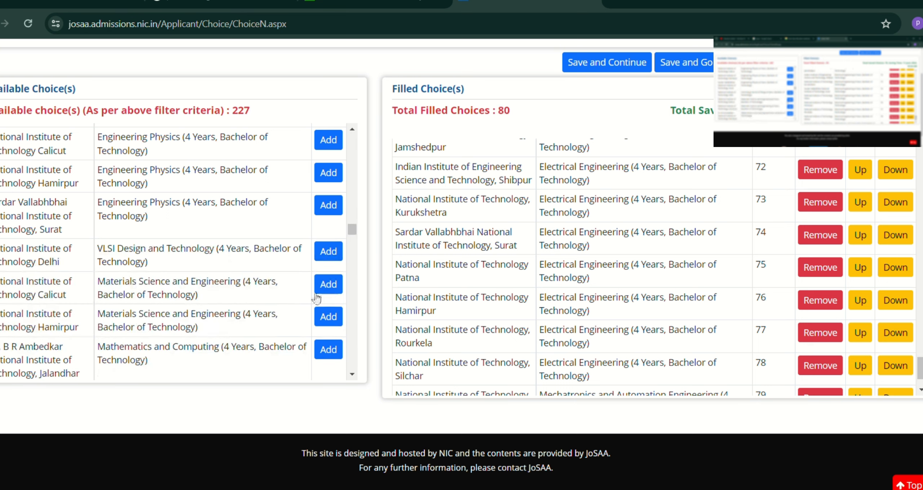
left_click(326, 254)
Step: Add Mathematics and Computing at Dr. B R Ambedkar NIT Jalandhar and NIT Hamirpur
scroll(216, 289, "down", 3)
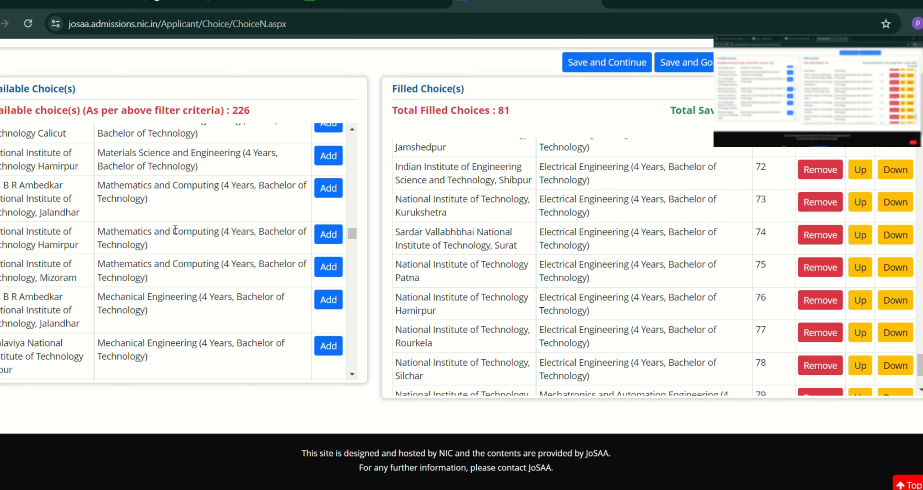
left_click(327, 188)
left_click(328, 191)
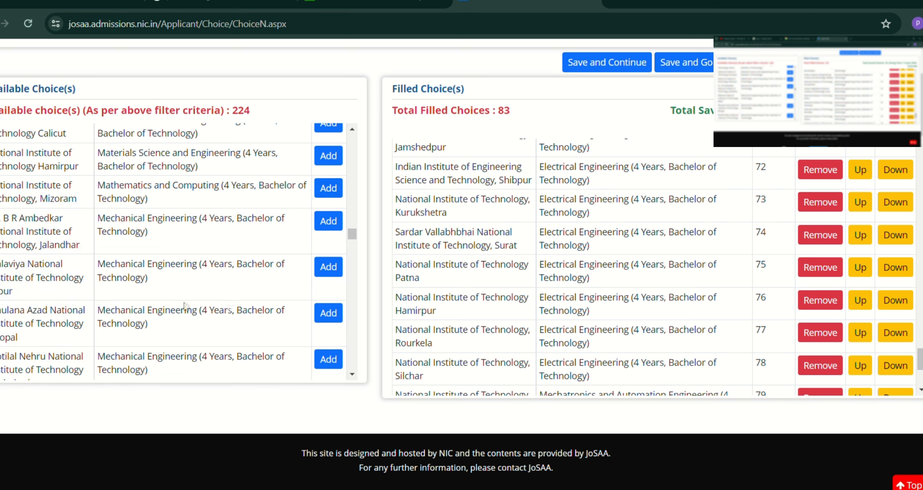
Step: Add Mechanical Engineering at Motilal Nehru NIT Allahabad, Malaviya NIT Jaipur and Maulana Azad NIT Bhopal, in that order
scroll(188, 307, "down", 4)
scroll(188, 307, "down", 8)
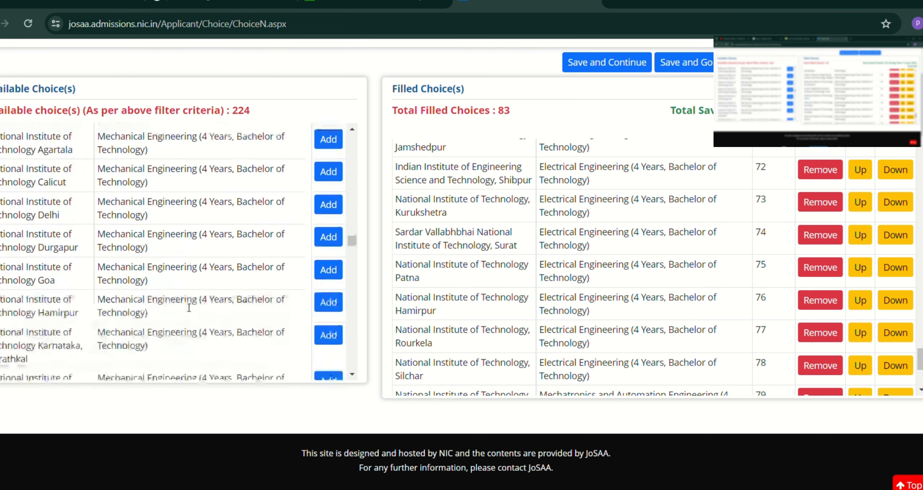
scroll(186, 307, "down", 5)
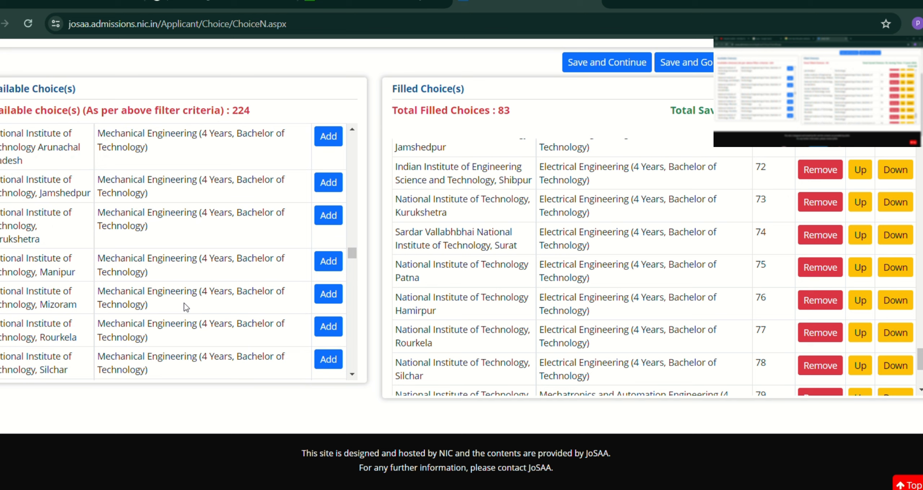
scroll(257, 229, "up", 2)
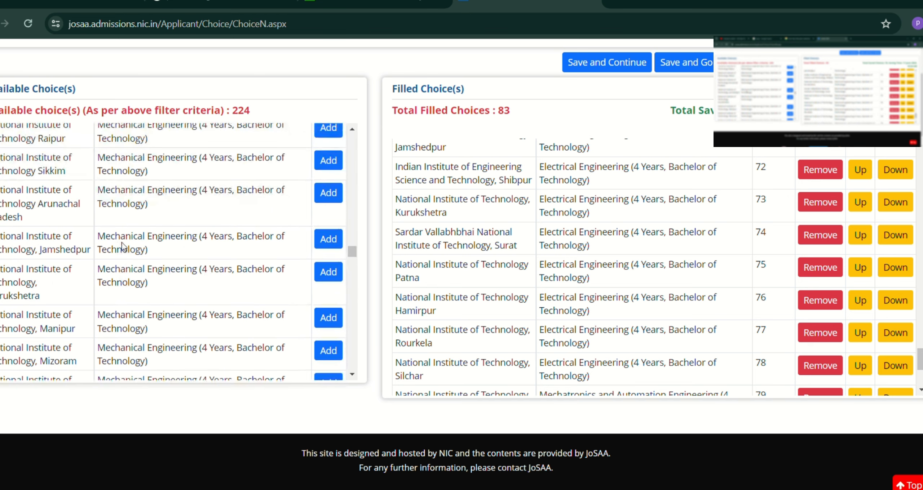
scroll(175, 278, "up", 4)
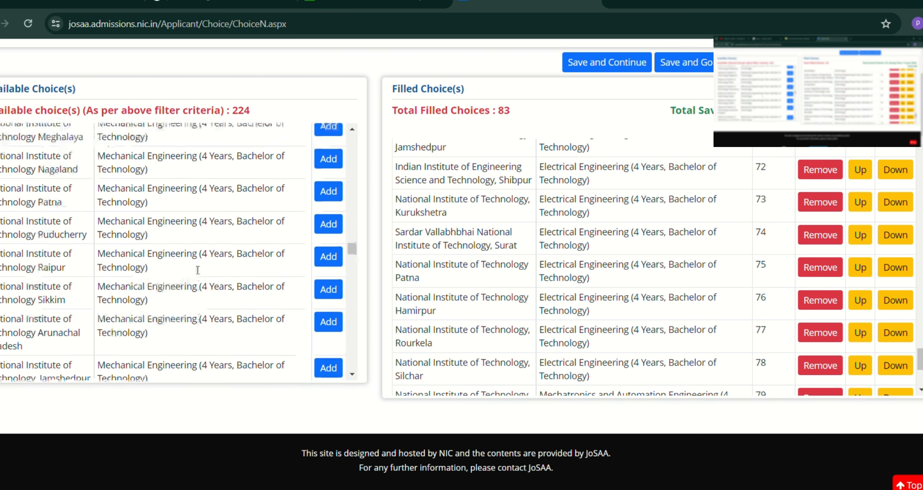
scroll(197, 270, "up", 5)
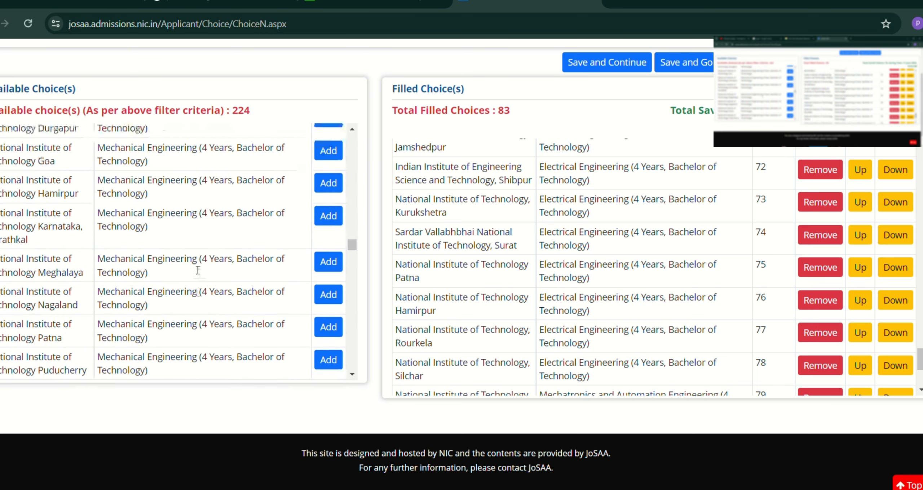
scroll(193, 268, "up", 4)
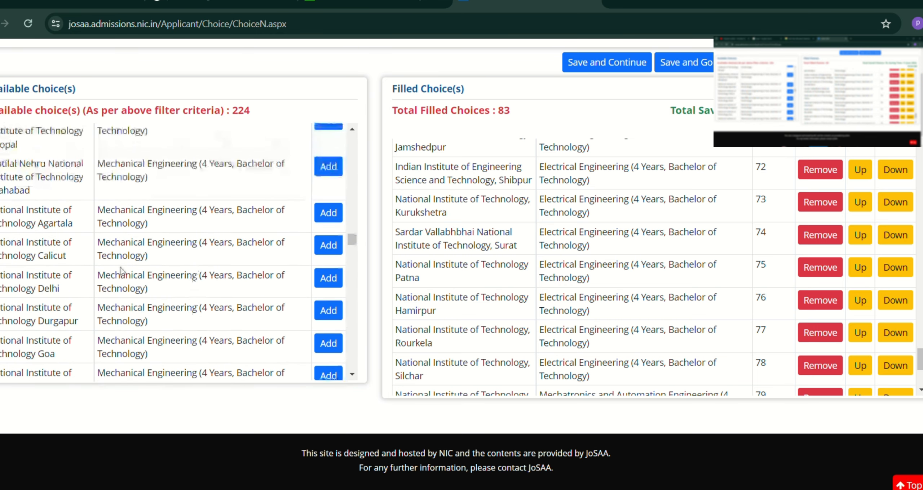
scroll(137, 250, "up", 4)
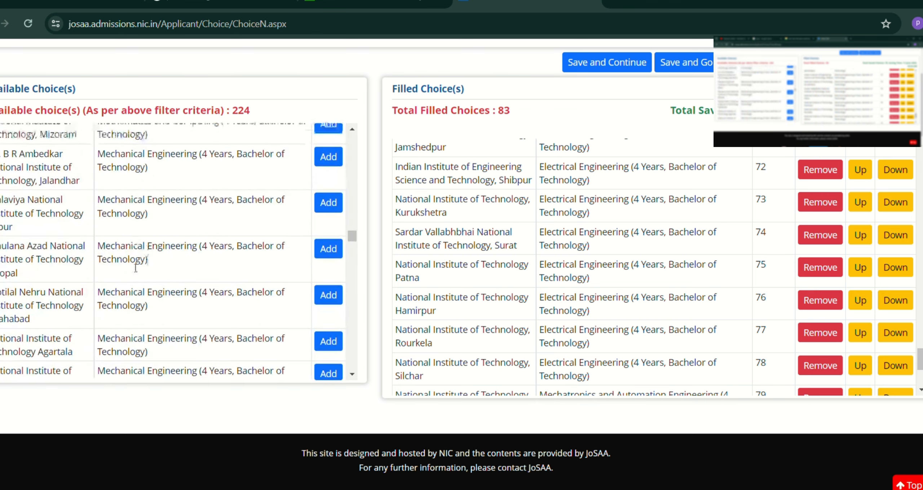
left_click(328, 295)
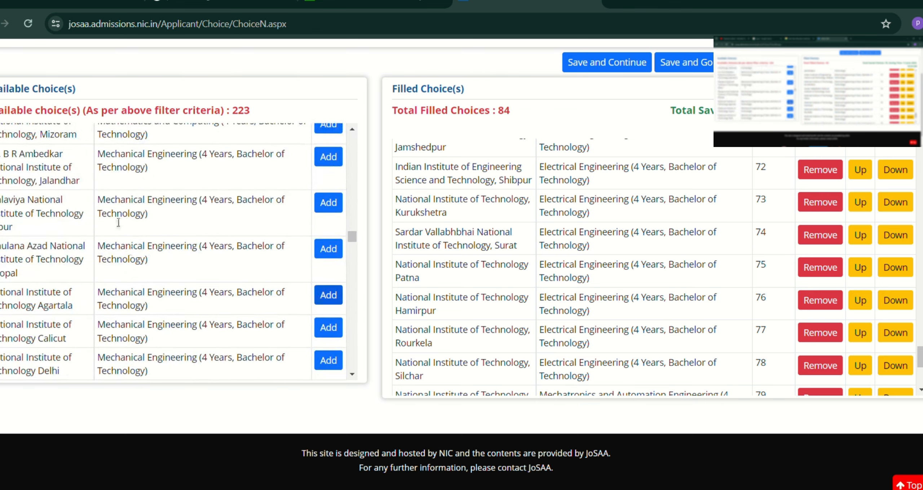
left_click(326, 204)
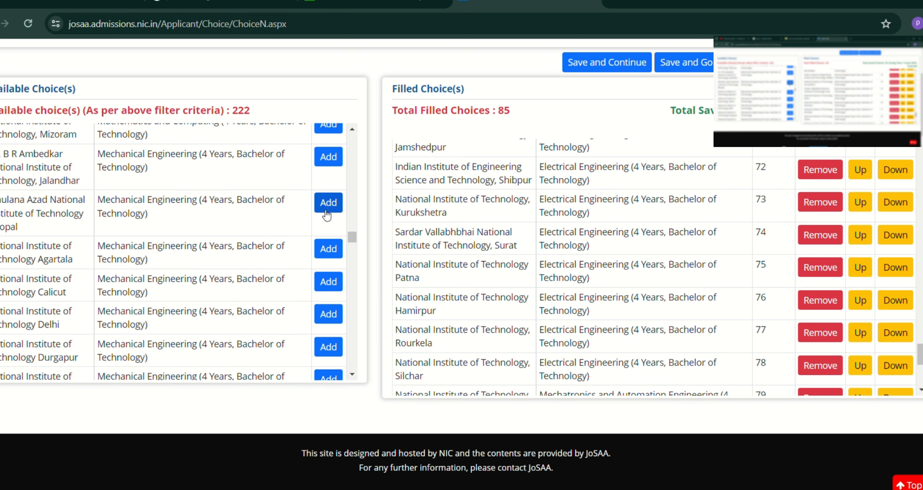
left_click(326, 206)
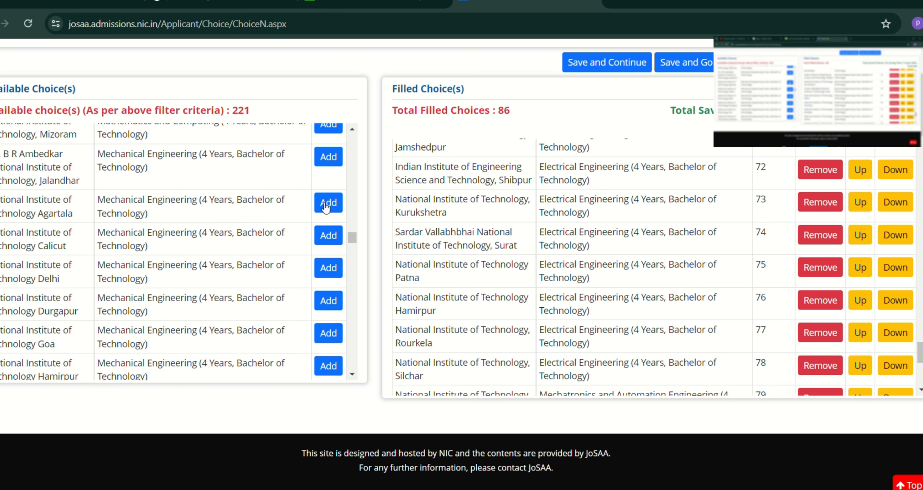
Step: Add Mechanical Engineering at NIT Delhi, NIT Durgapur and NIT Calicut, in that order
left_click(326, 206)
left_click(326, 268)
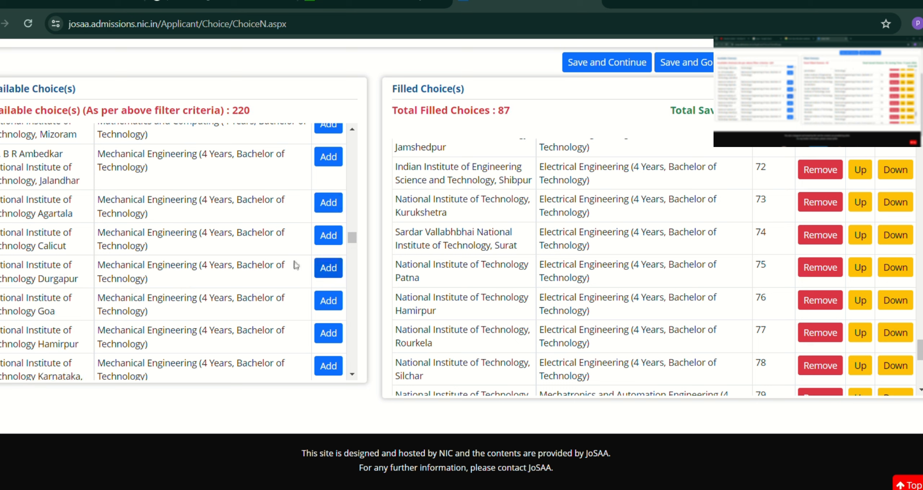
left_click(326, 268)
left_click(330, 236)
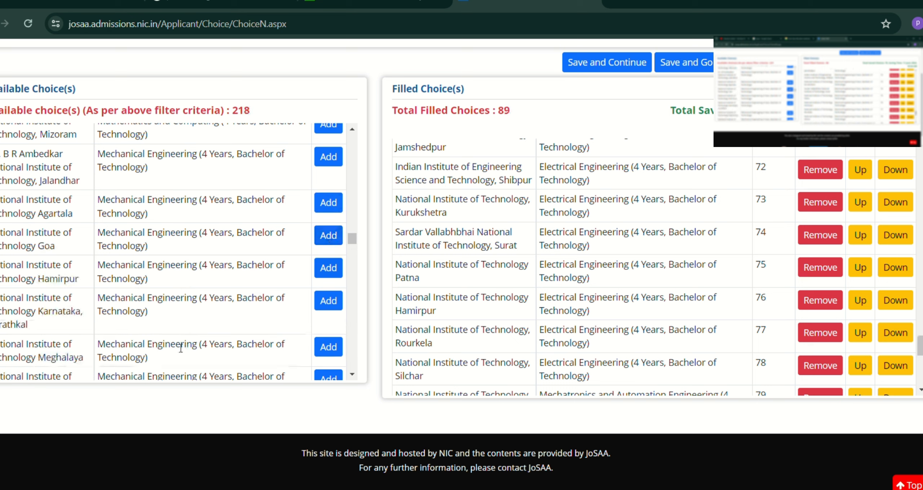
Step: Add Mechanical Engineering at NIT Kurukshetra and NIT Silchar
scroll(201, 299, "down", 6)
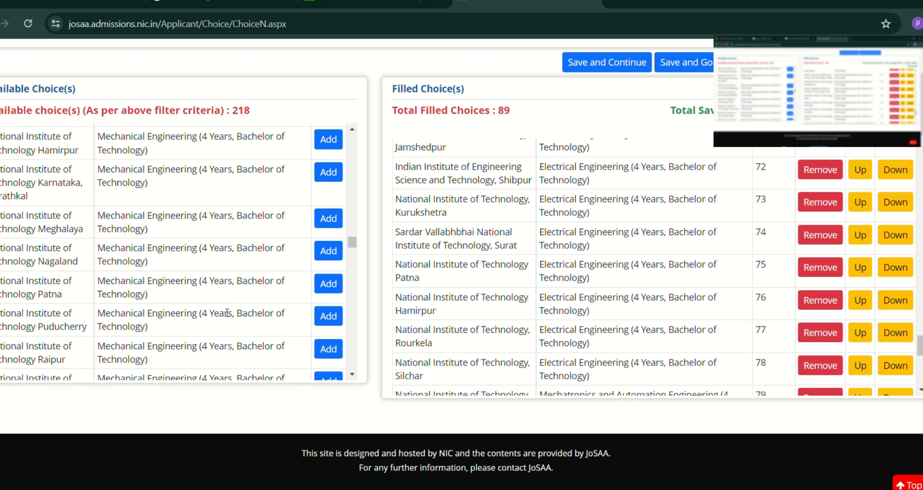
scroll(227, 313, "down", 5)
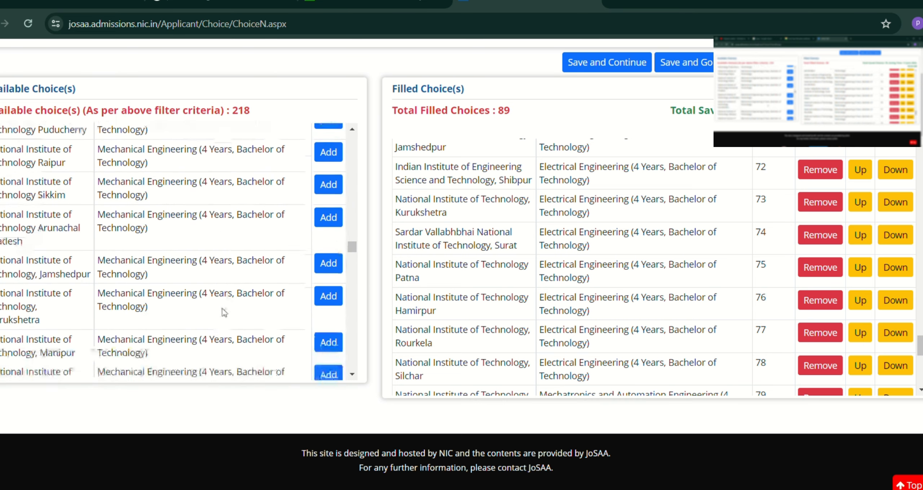
left_click(327, 236)
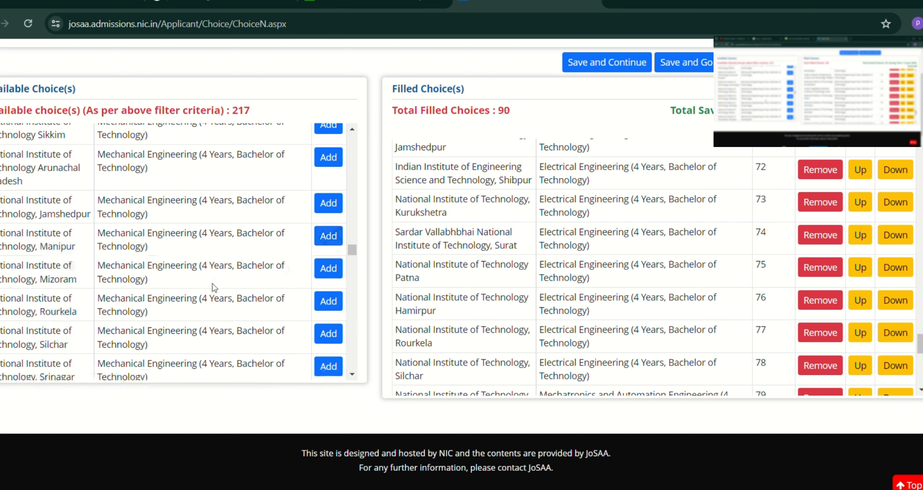
scroll(211, 289, "down", 2)
left_click(328, 269)
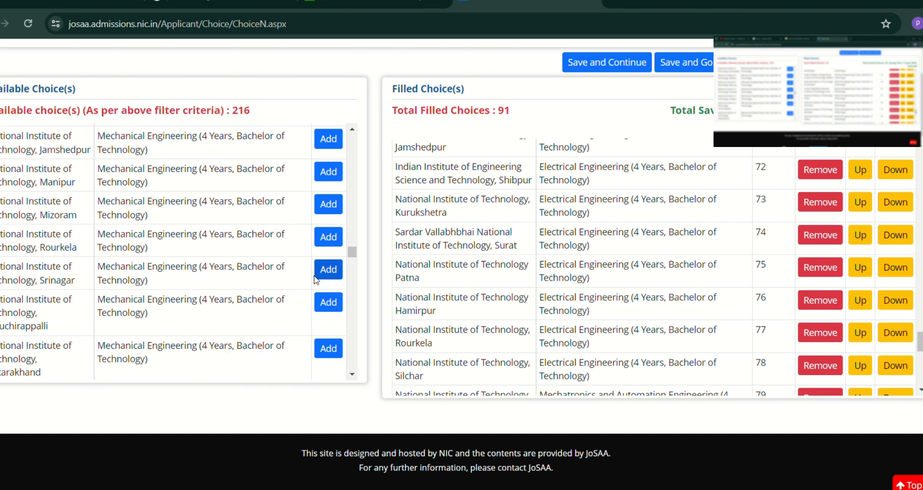
Step: Add Mechanical Engineering at NIT Tiruchirappalli, NIT Warangal, Sardar Vallabhbhai NIT Surat, Visvesvaraya NIT Nagpur and IIEST Shibpur
scroll(309, 281, "down", 2)
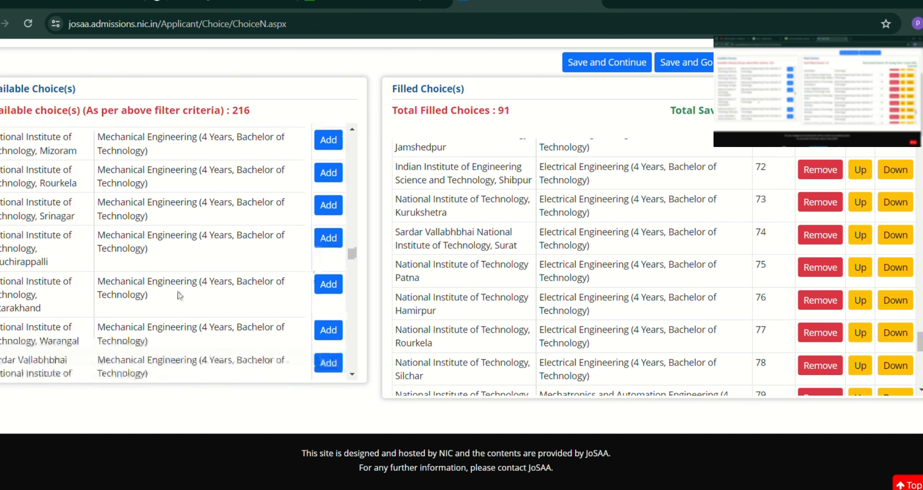
left_click(328, 238)
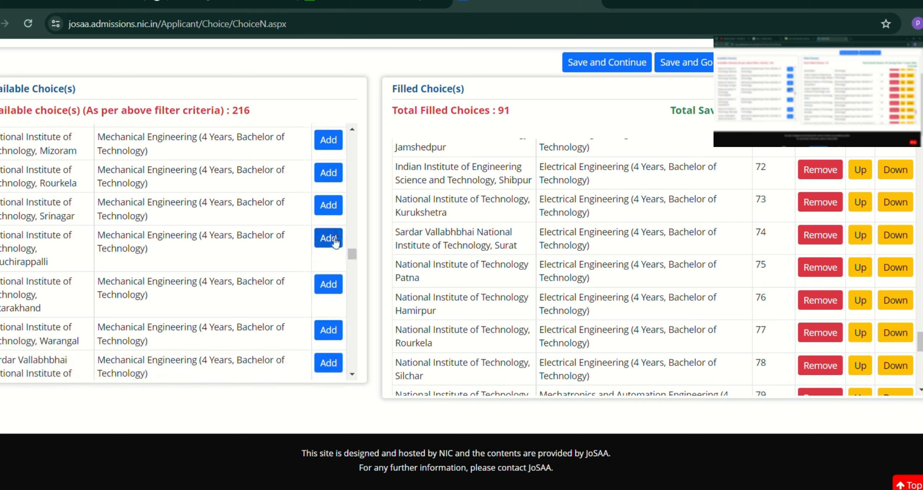
left_click(331, 288)
left_click(331, 294)
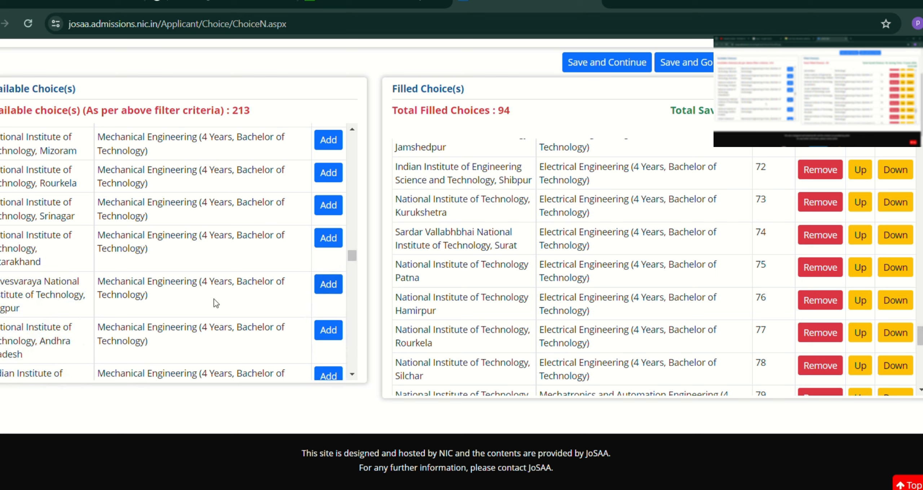
left_click(329, 286)
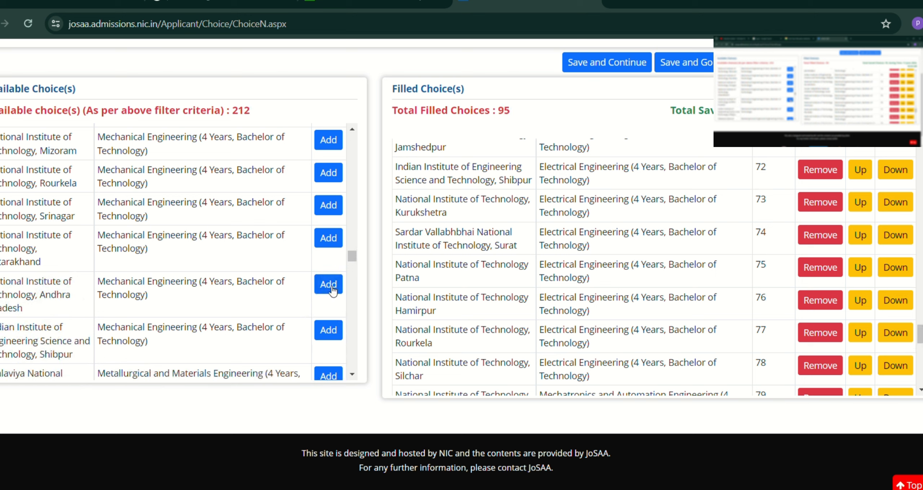
left_click(319, 334)
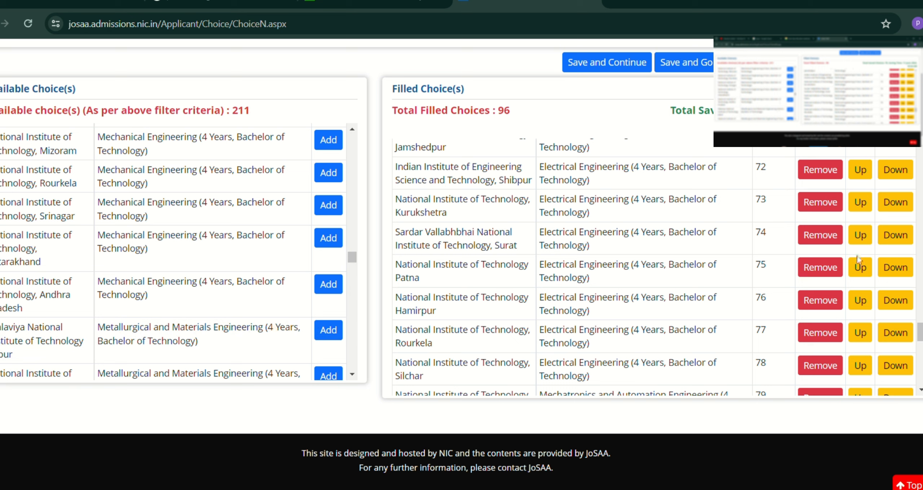
Step: Add Mechanical Engineering at NIT Uttarakhand, NIT Andhra Pradesh, NIT Jamshedpur and NIT Raipur, in that order
left_click(328, 239)
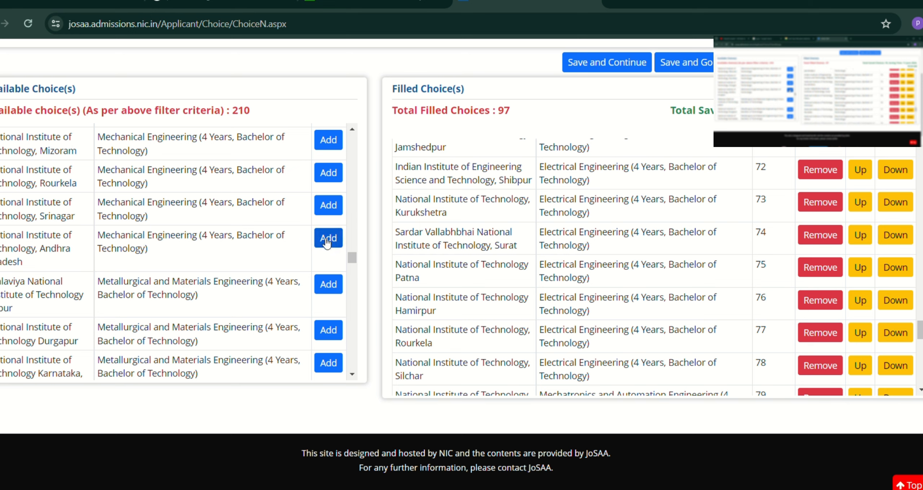
left_click(326, 243)
scroll(268, 263, "up", 5)
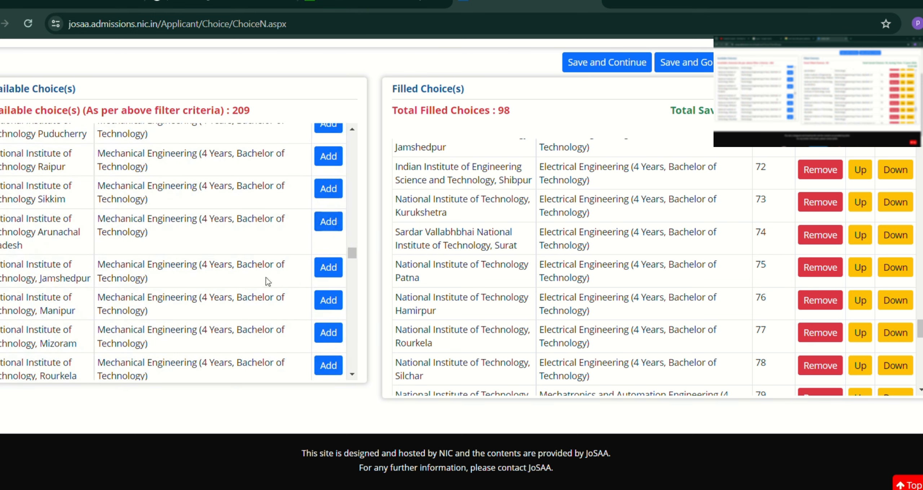
left_click(328, 267)
scroll(252, 270, "up", 4)
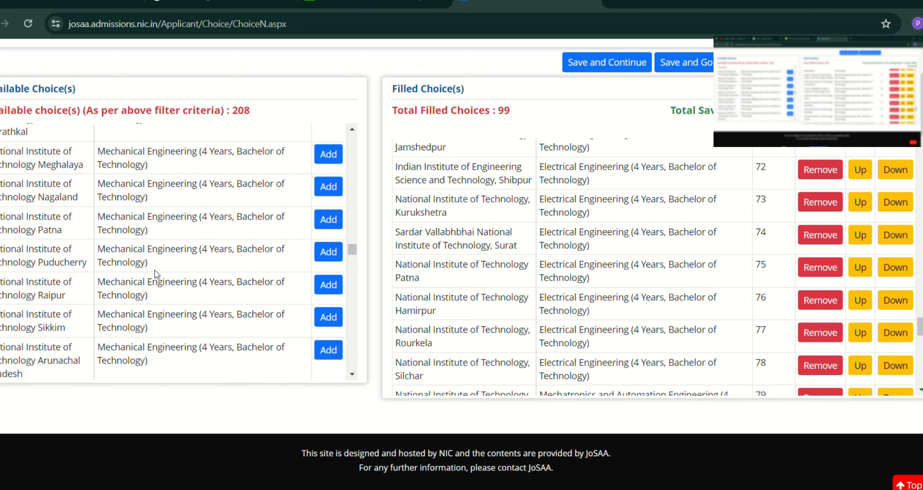
left_click(325, 286)
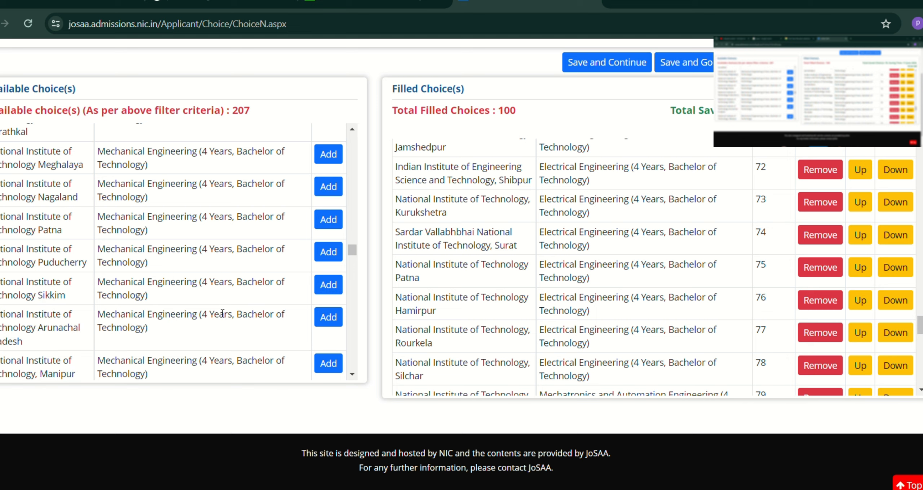
Step: Add Mechanical Engineering at NIT Karnataka Surathkal, NIT Hamirpur and NIT Goa, in that order
scroll(223, 313, "up", 2)
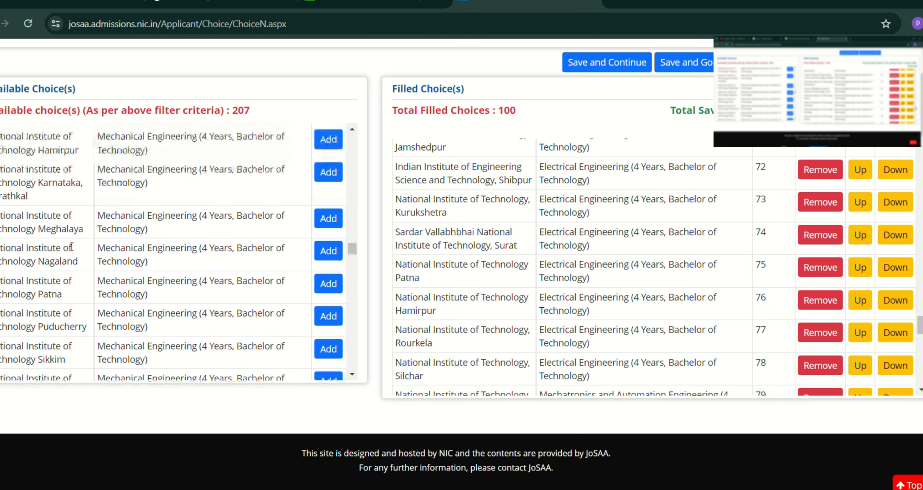
scroll(173, 206, "up", 2)
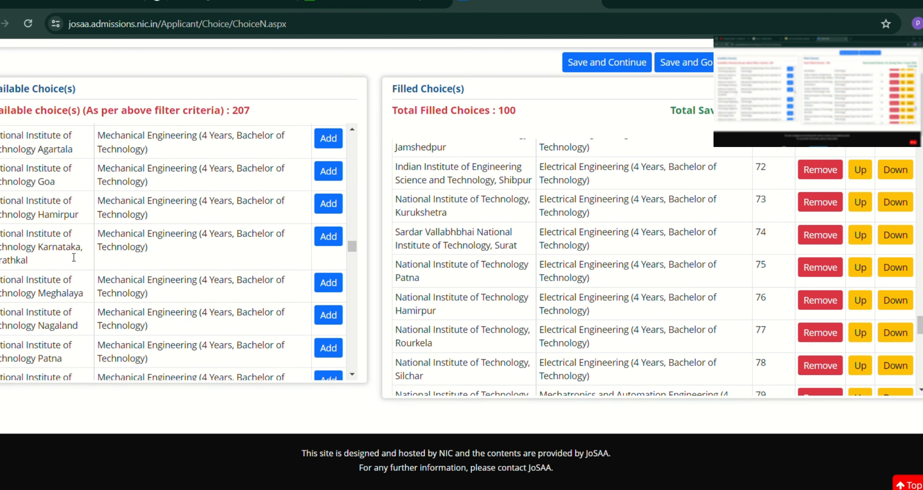
left_click(329, 240)
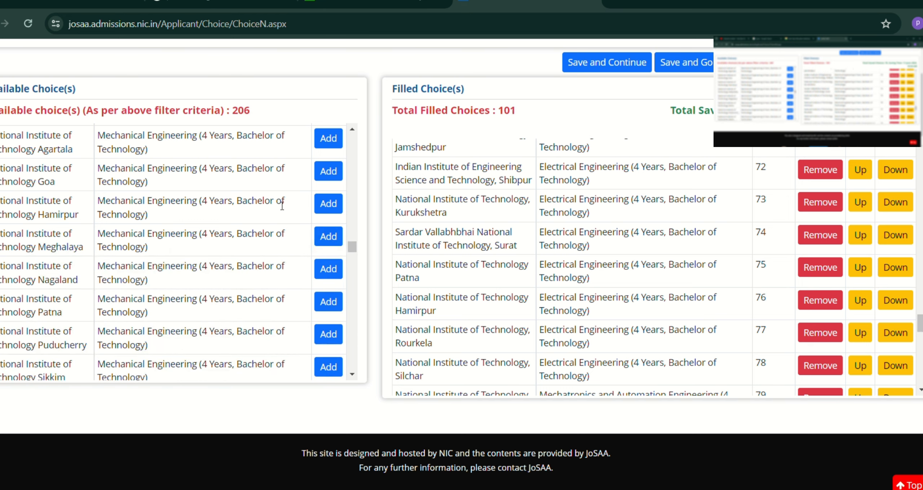
left_click(325, 206)
left_click(328, 172)
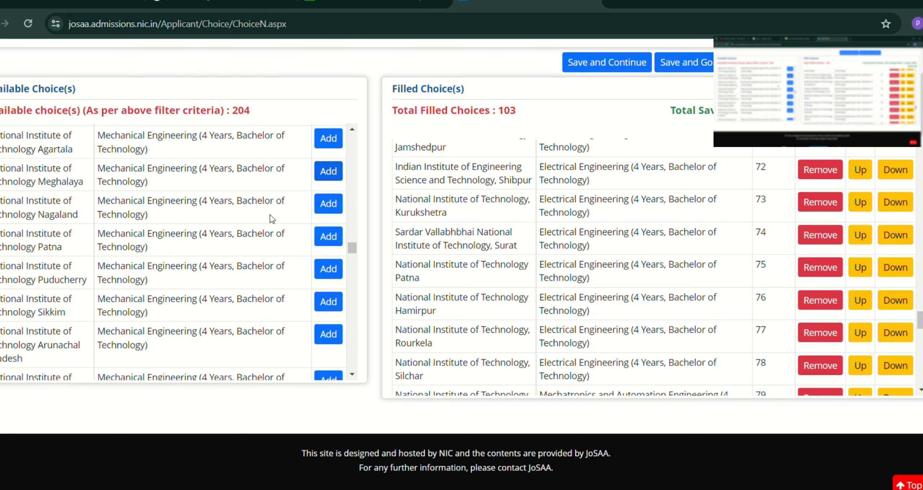
Step: Add Mechanical Engineering at Dr. B R Ambedkar NIT Jalandhar and NIT Rourkela
scroll(252, 234, "up", 2)
scroll(245, 251, "up", 2)
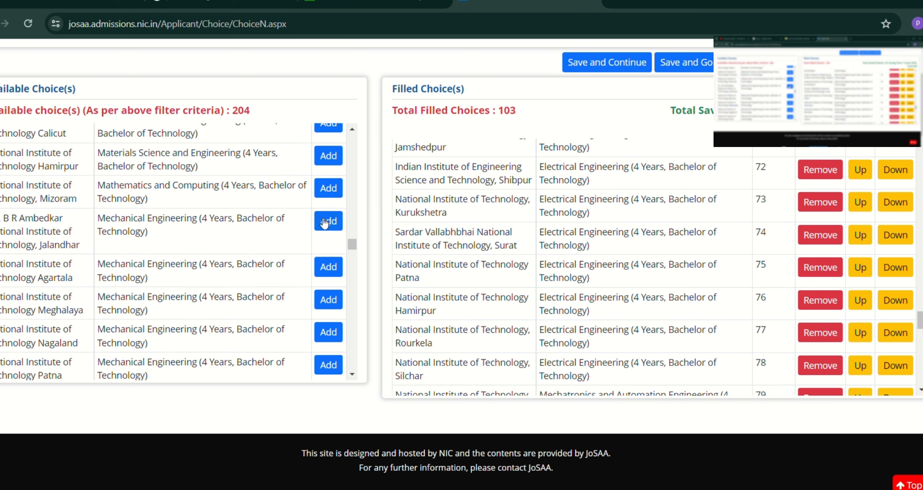
left_click(327, 223)
scroll(239, 248, "down", 8)
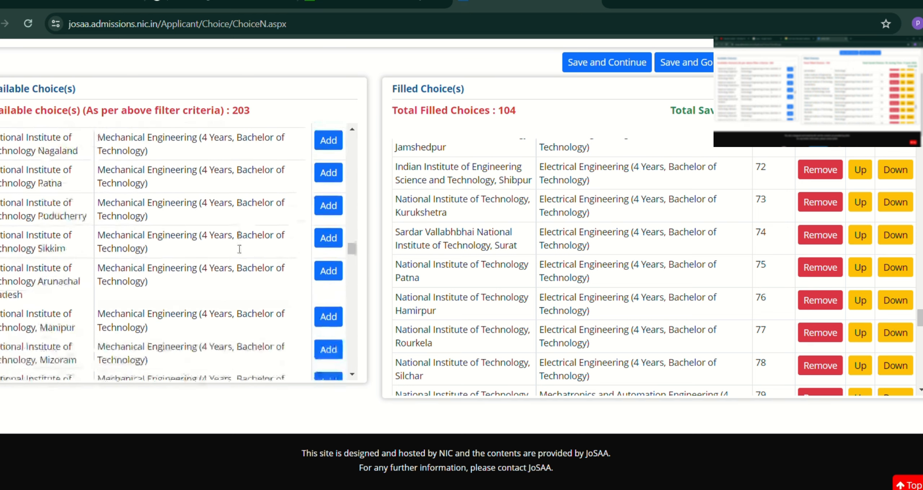
scroll(234, 249, "down", 3)
scroll(233, 249, "up", 3)
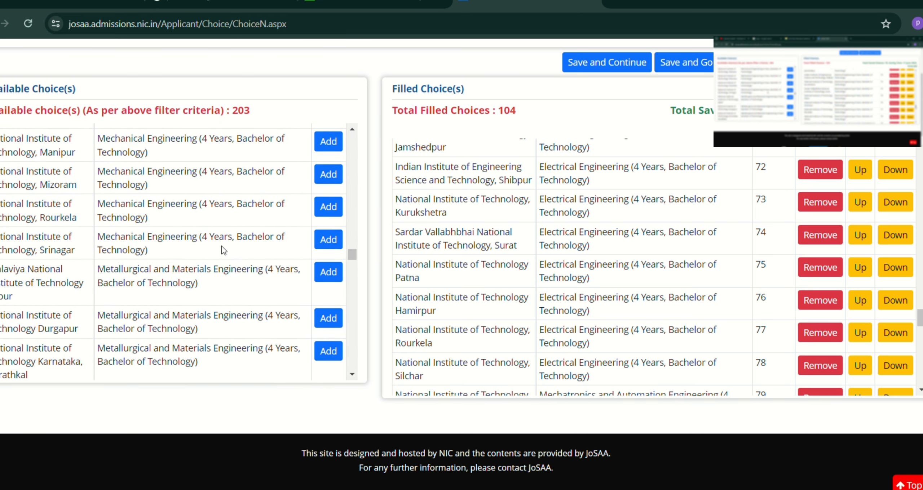
left_click(328, 207)
scroll(188, 253, "down", 3)
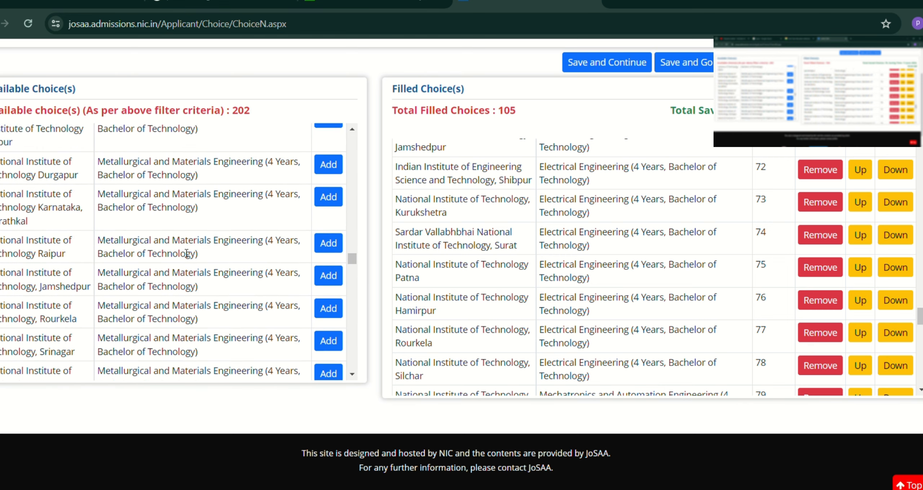
scroll(194, 259, "up", 2)
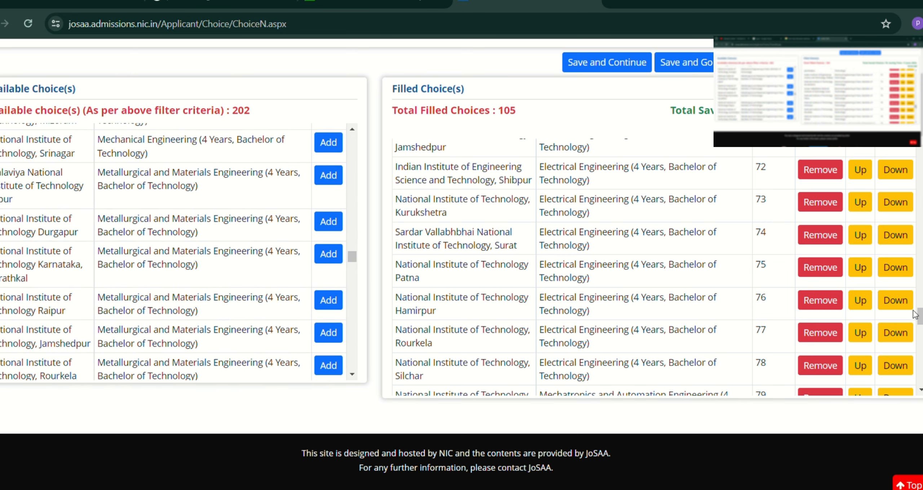
Step: Move Mechanical Engineering at NIT Goa below NIT Jalandhar and NIT Rourkela, to the end of the filled choices
left_click_drag(915, 314, 915, 380)
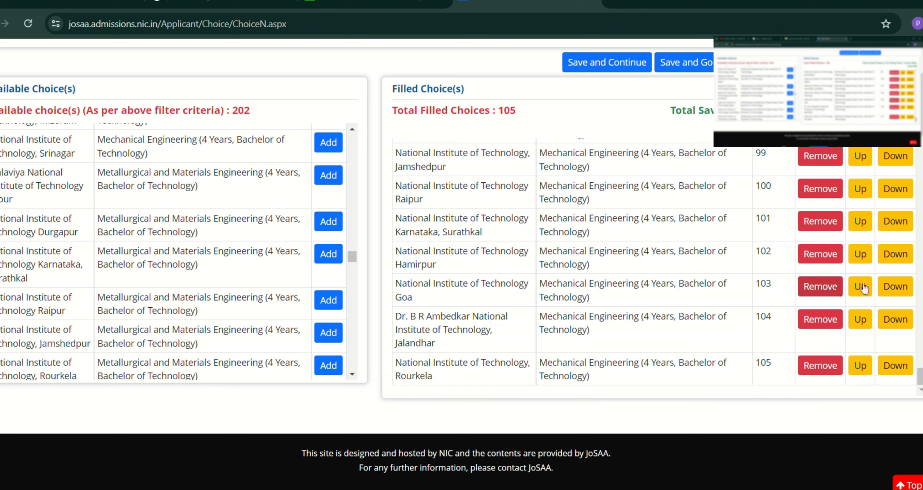
left_click(897, 286)
left_click(899, 330)
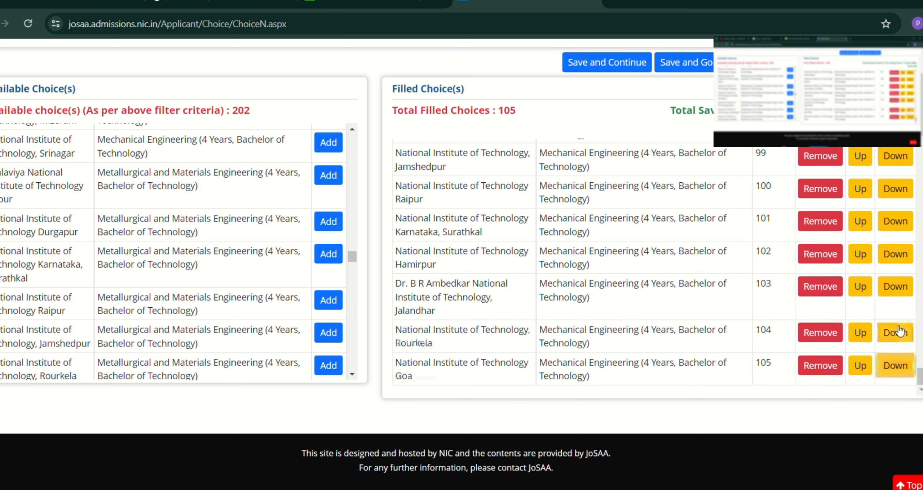
Step: Move Mechanical Engineering at NIT Karnataka Surathkal up the filled choices to position 95, directly above Visvesvaraya NIT Nagpur
scroll(501, 231, "up", 2)
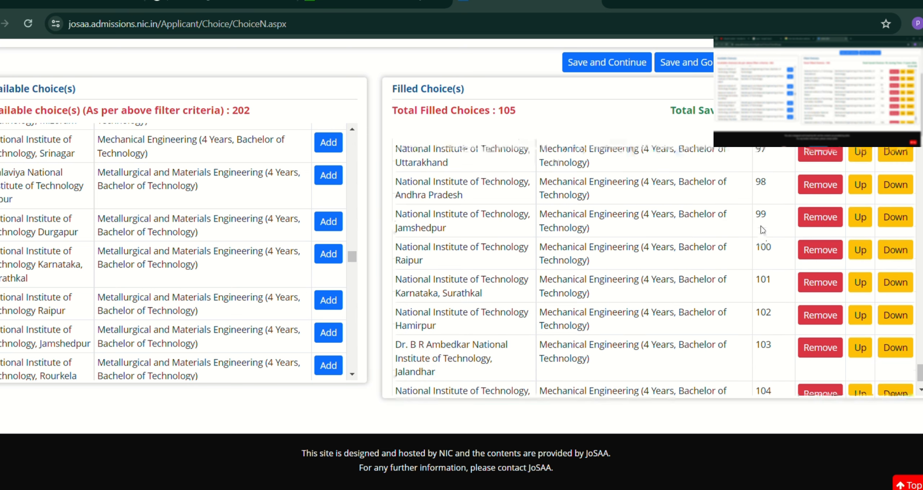
left_click(861, 286)
left_click(861, 254)
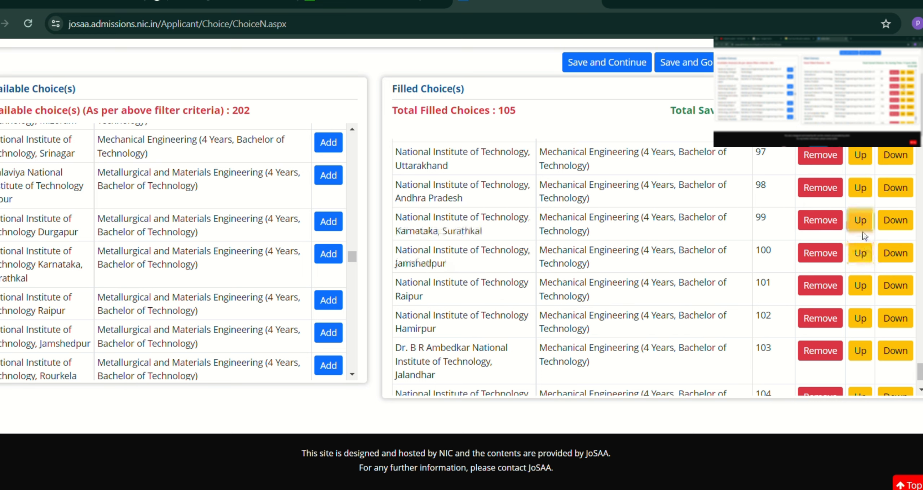
left_click(860, 220)
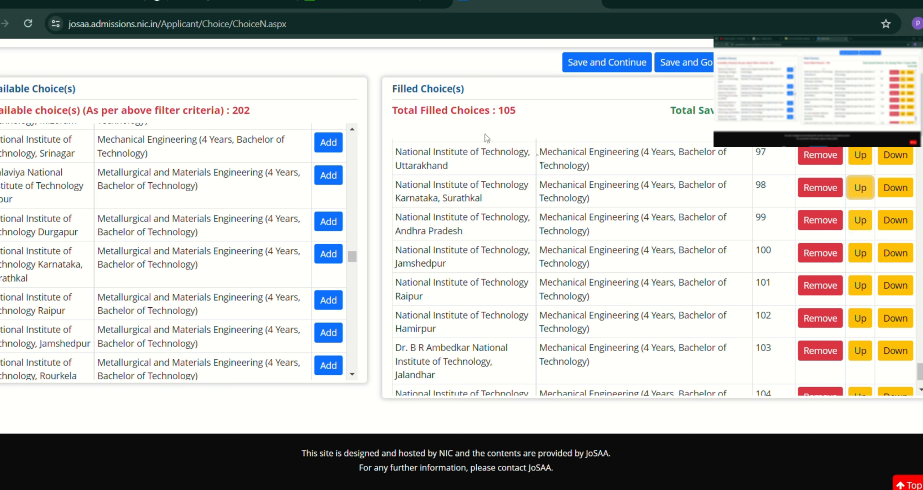
left_click(863, 189)
scroll(694, 188, "up", 2)
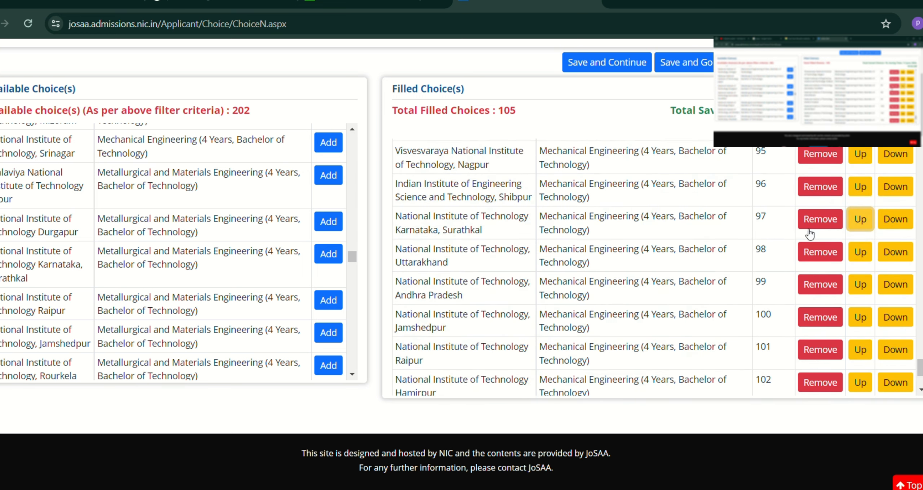
left_click(860, 219)
scroll(826, 216, "up", 2)
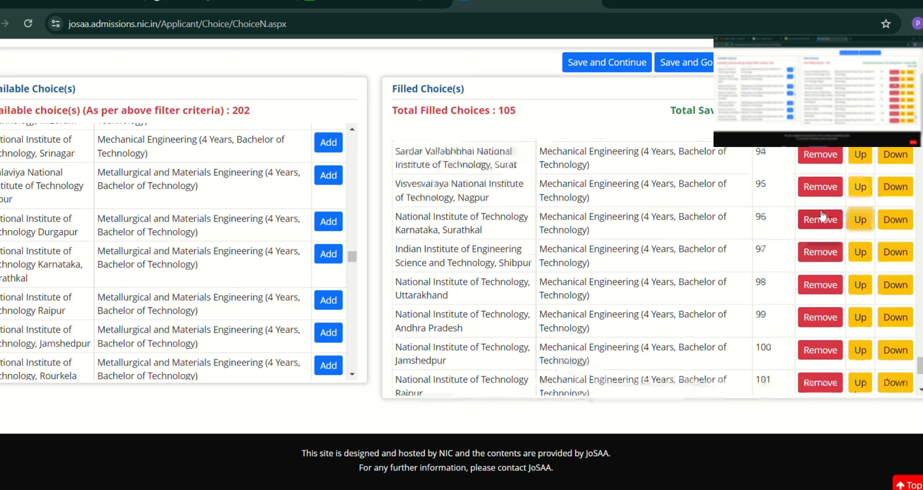
left_click(859, 250)
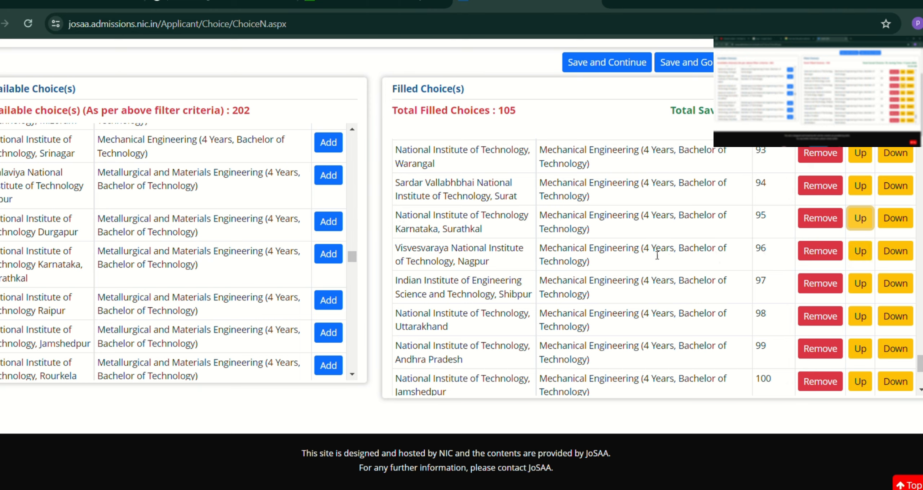
Step: Move Mechanical Engineering at NIT Rourkela up to position 102, above NIT Jalandhar and NIT Hamirpur
scroll(657, 255, "down", 2)
scroll(655, 231, "up", 5)
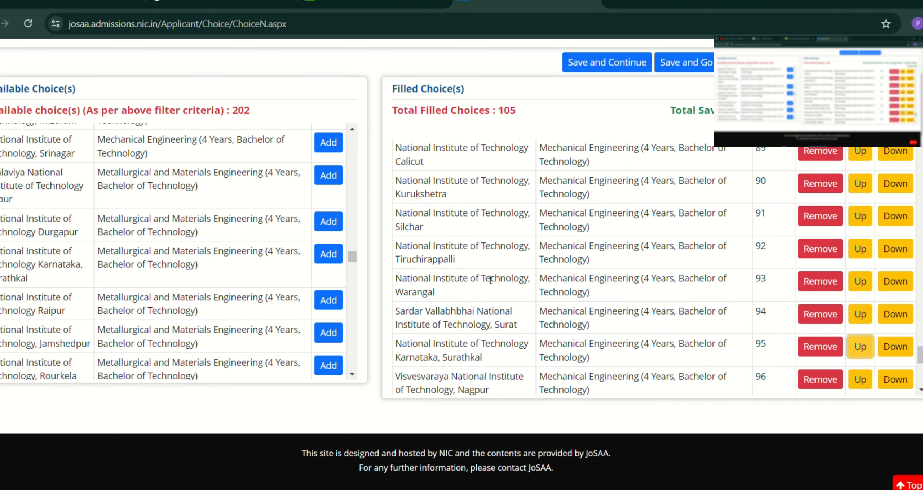
scroll(576, 293, "down", 2)
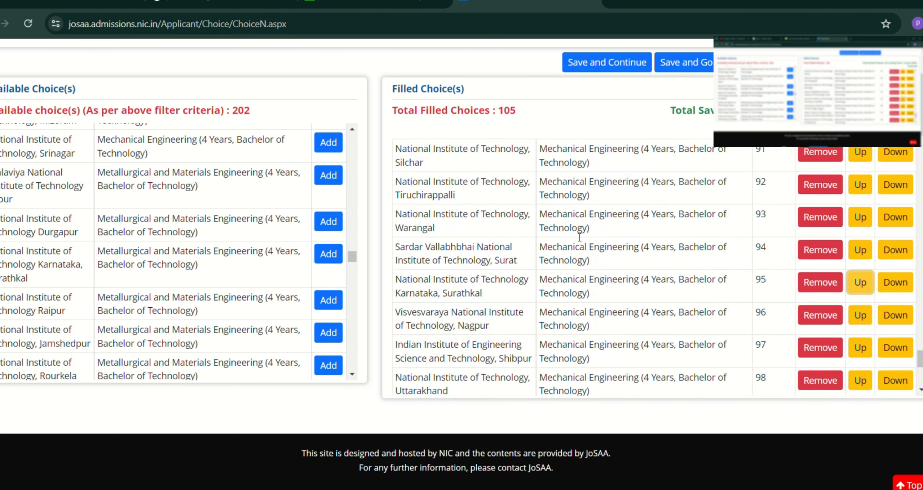
scroll(574, 256, "down", 8)
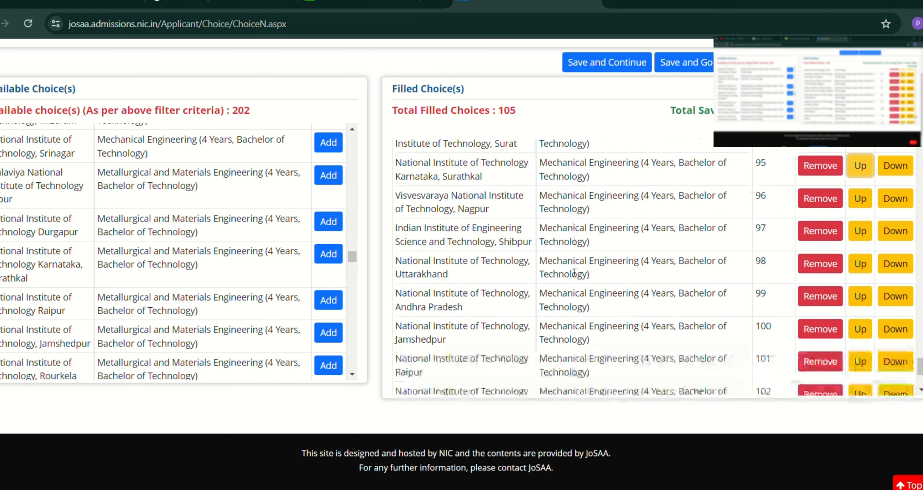
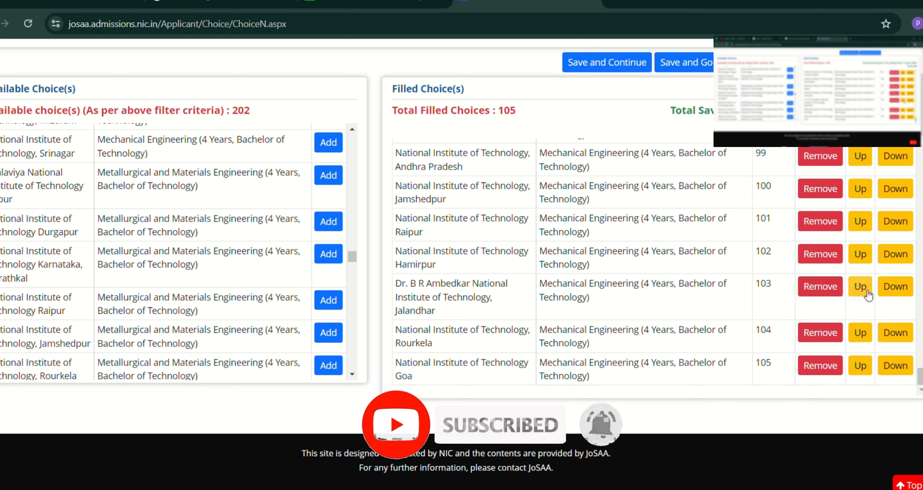
left_click(860, 332)
left_click(858, 289)
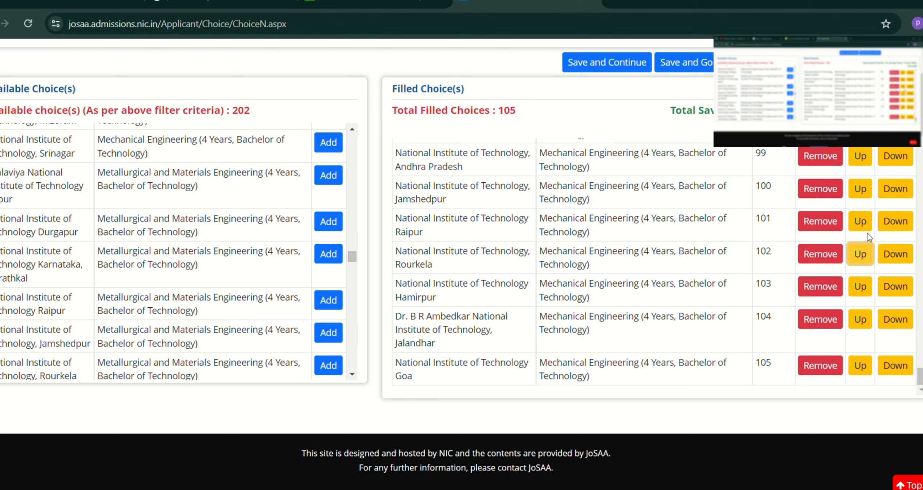
Step: Save the changes to the filled choices and stay on the choice filling page
left_click(583, 67)
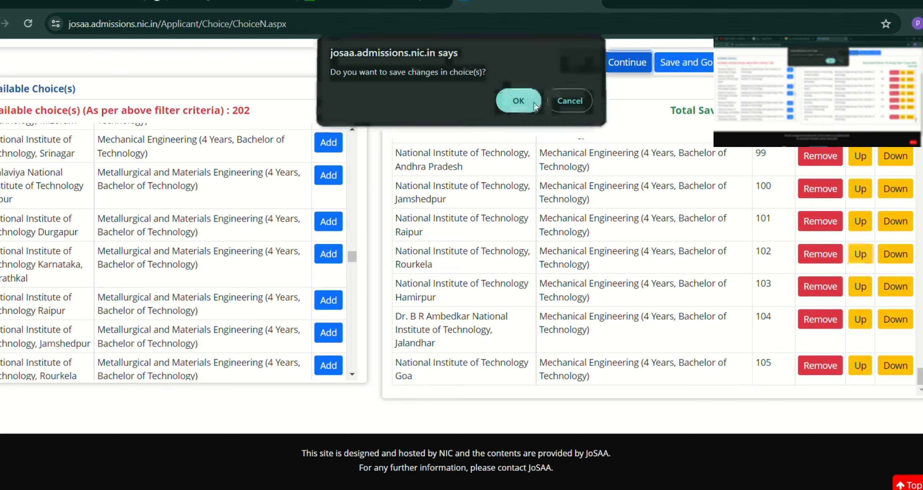
left_click(519, 100)
left_click(691, 136)
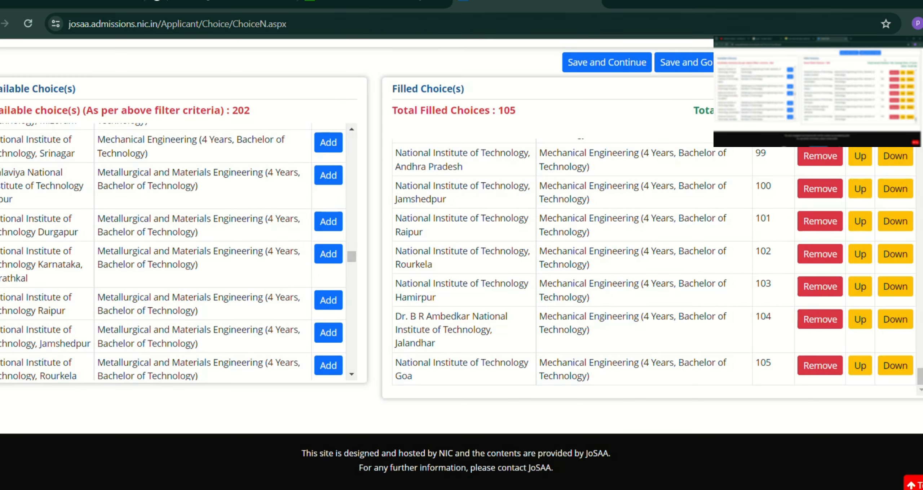
Step: Add Robotics & Automation and Microelectronics & VLSI Engineering at NIT Kurukshetra to the filled choices
scroll(206, 286, "down", 10)
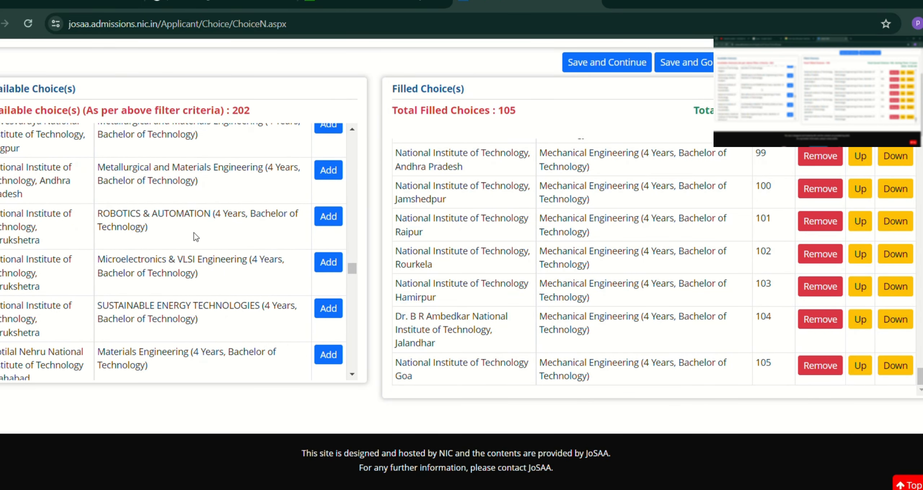
left_click(326, 218)
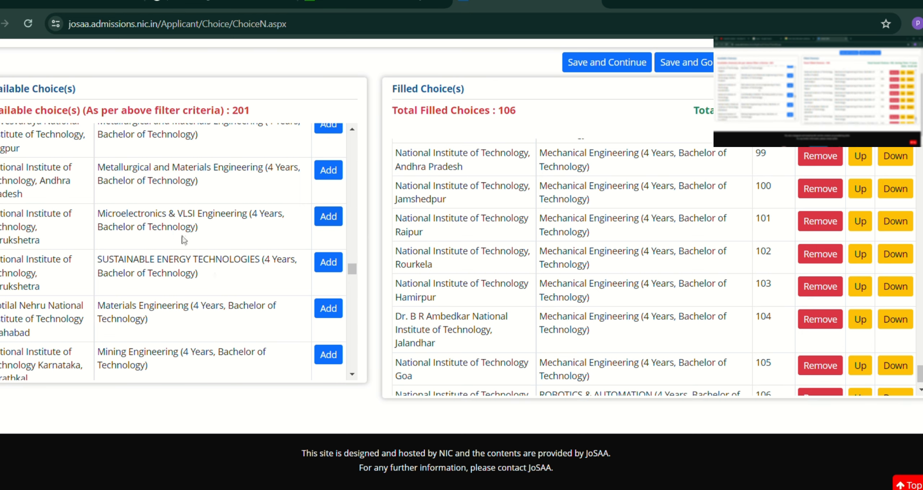
left_click(328, 217)
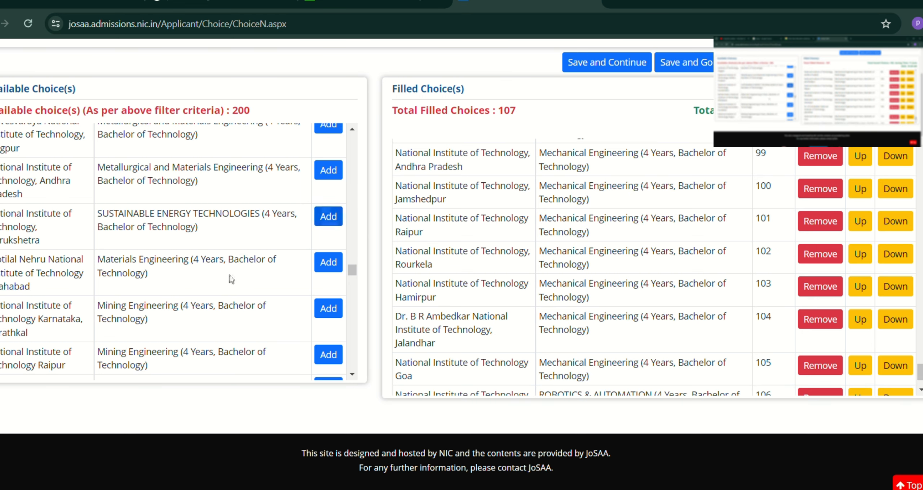
Step: Add Electrical and Electronics Engineering at NIT Tiruchirappalli to the filled choices
scroll(231, 280, "down", 4)
scroll(231, 280, "down", 6)
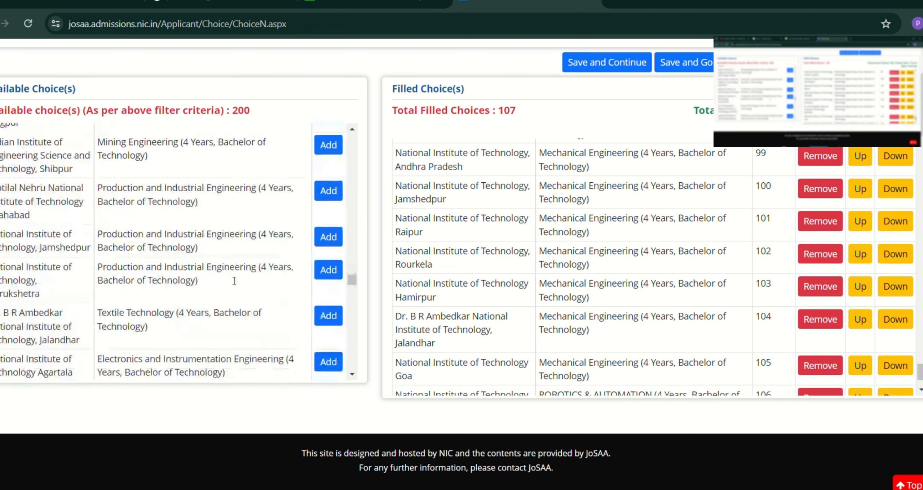
scroll(231, 283, "down", 2)
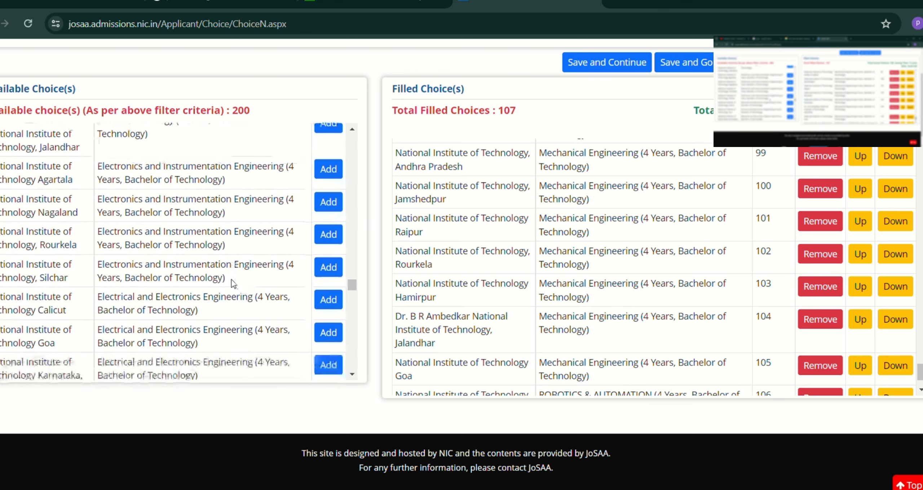
scroll(234, 283, "down", 8)
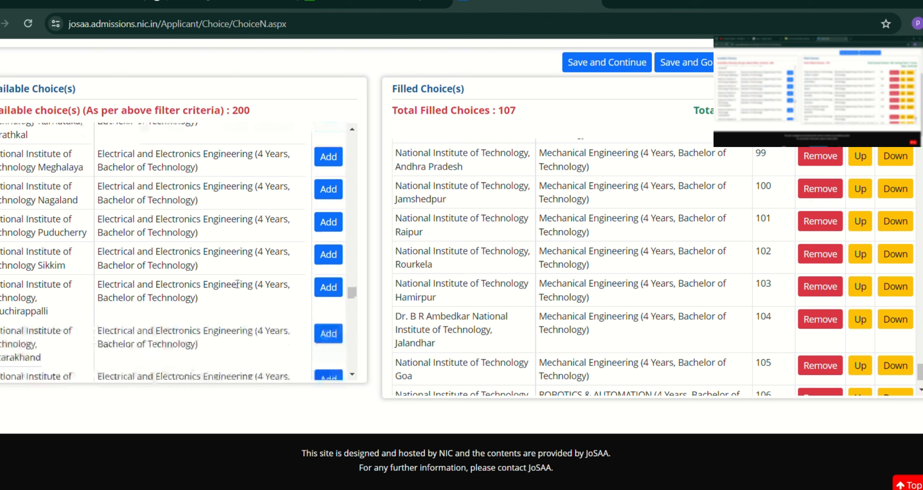
scroll(219, 267, "down", 3)
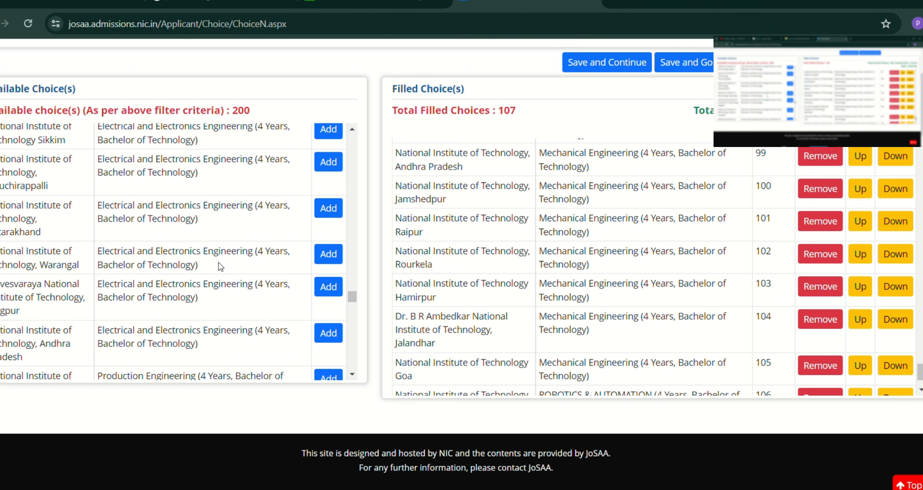
scroll(221, 267, "up", 2)
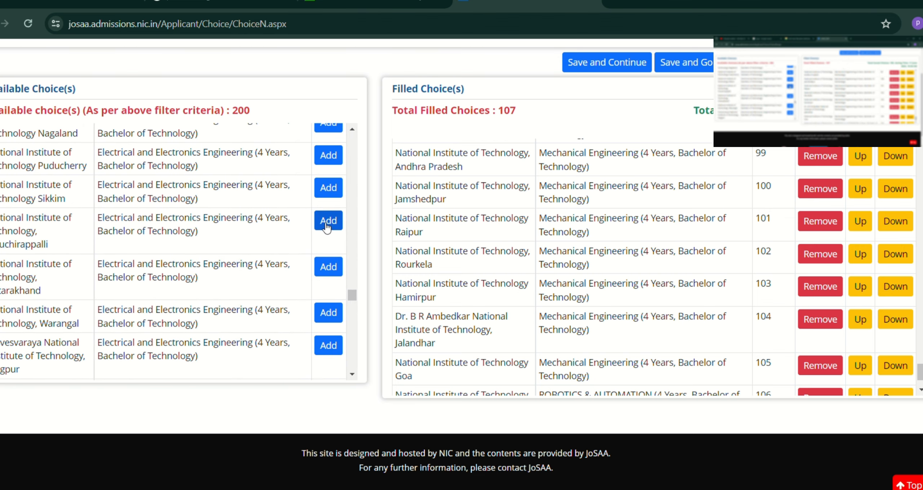
left_click(326, 221)
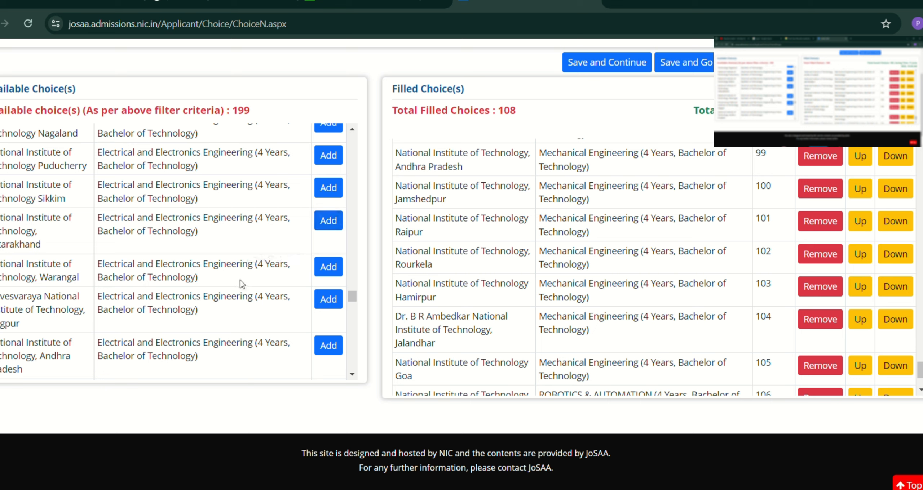
Step: Add Electrical and Electronics Engineering at NIT Warangal, VNIT Nagpur, NIT Uttarakhand and NIT Andhra Pradesh to the filled choices
left_click(328, 267)
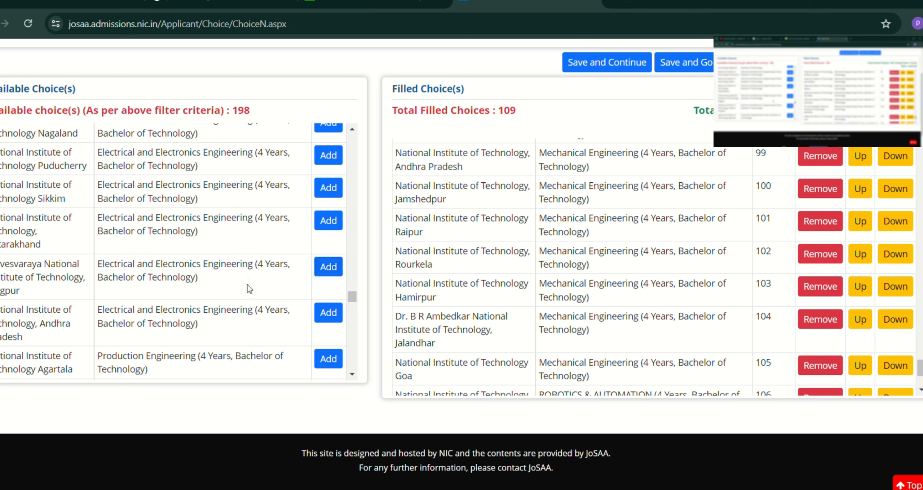
scroll(248, 289, "down", 3)
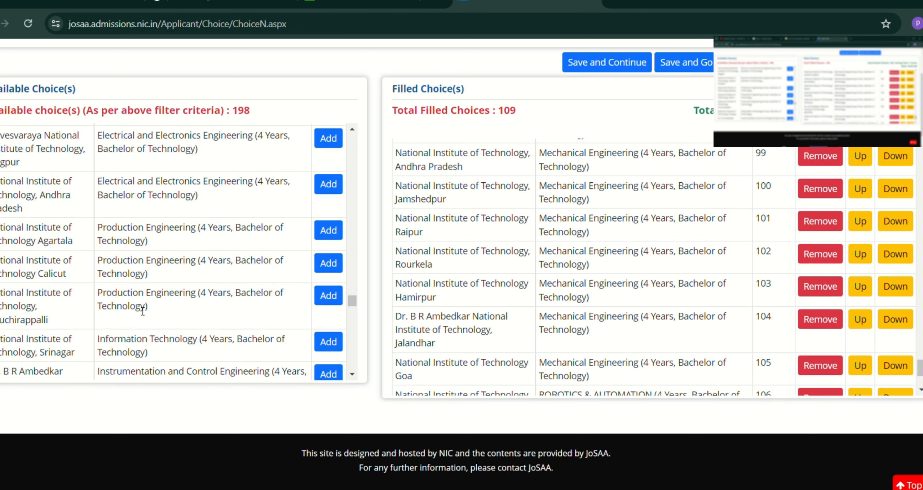
scroll(198, 273, "up", 2)
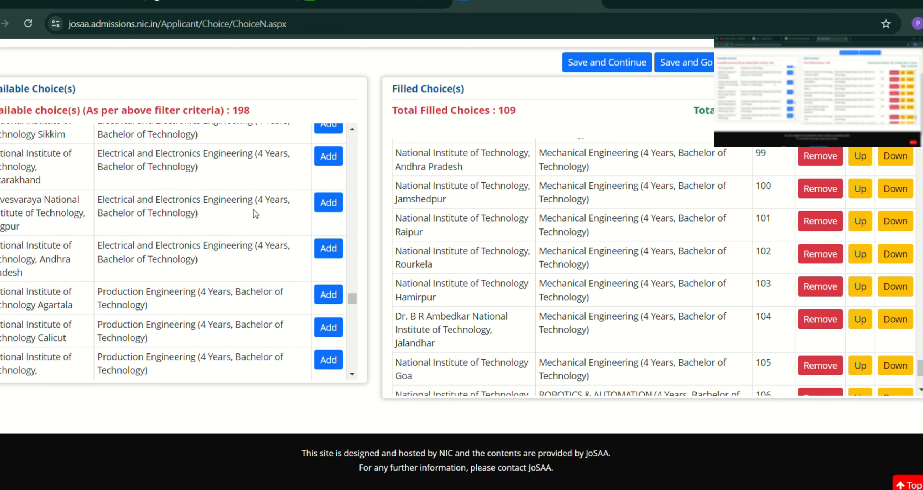
left_click(328, 202)
scroll(241, 262, "up", 3)
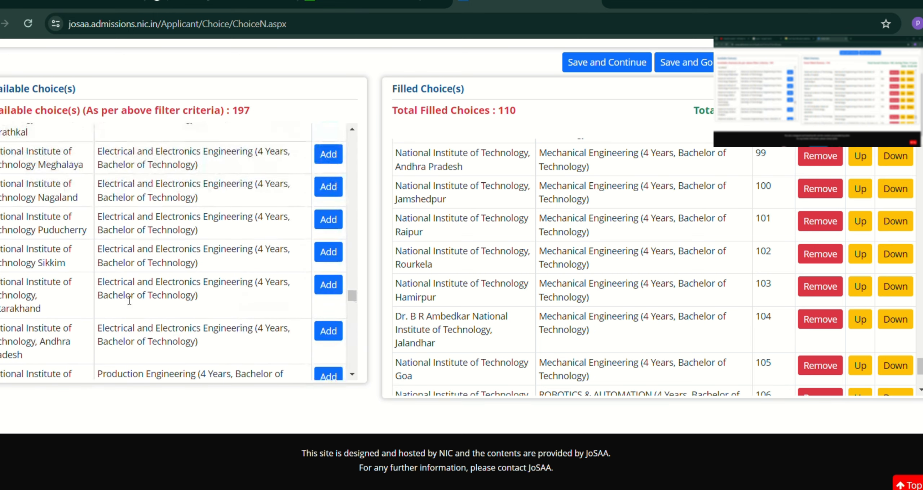
left_click(323, 289)
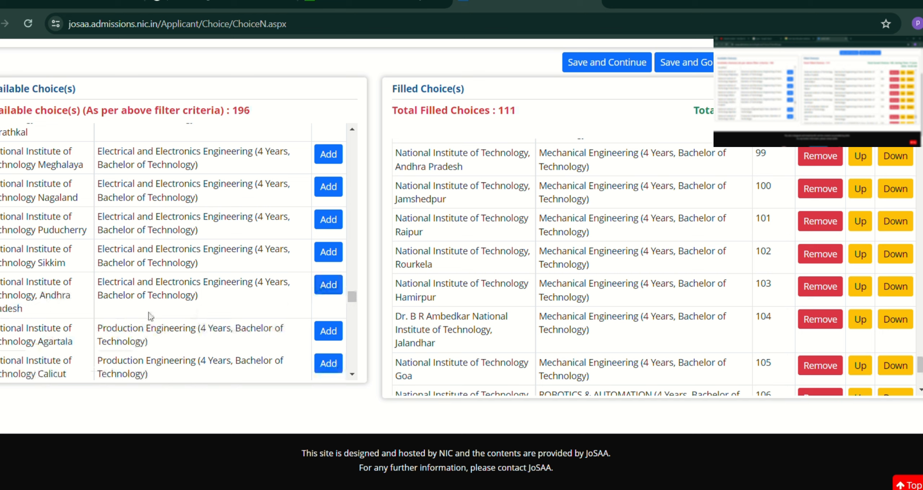
left_click(328, 285)
Step: Add Electrical and Electronics Engineering at NIT Surathkal and NIT Calicut, plus Electronics and Instrumentation Engineering at NIT Silchar and NIT Rourkela, to the filled choices
scroll(263, 293, "up", 3)
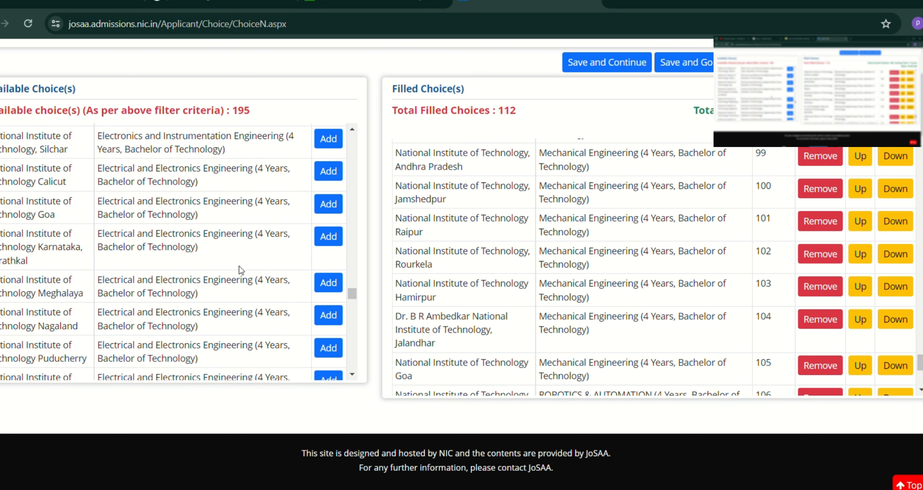
left_click(328, 237)
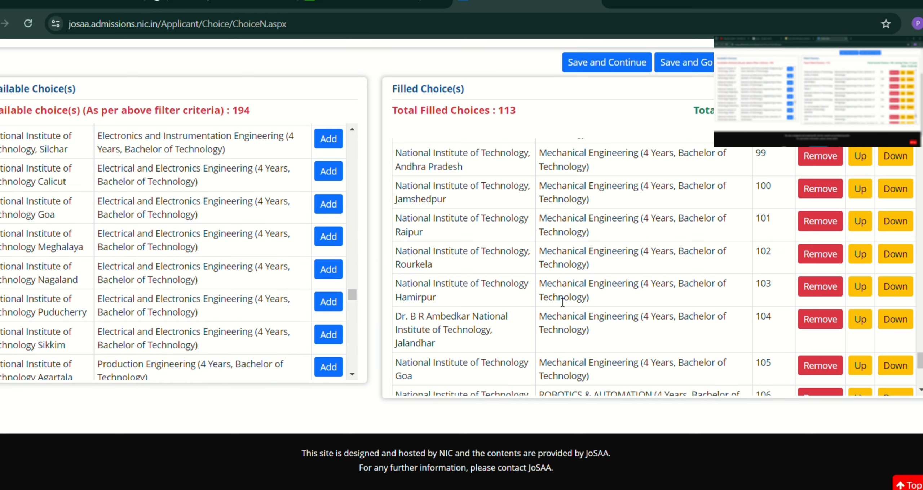
scroll(193, 277, "up", 4)
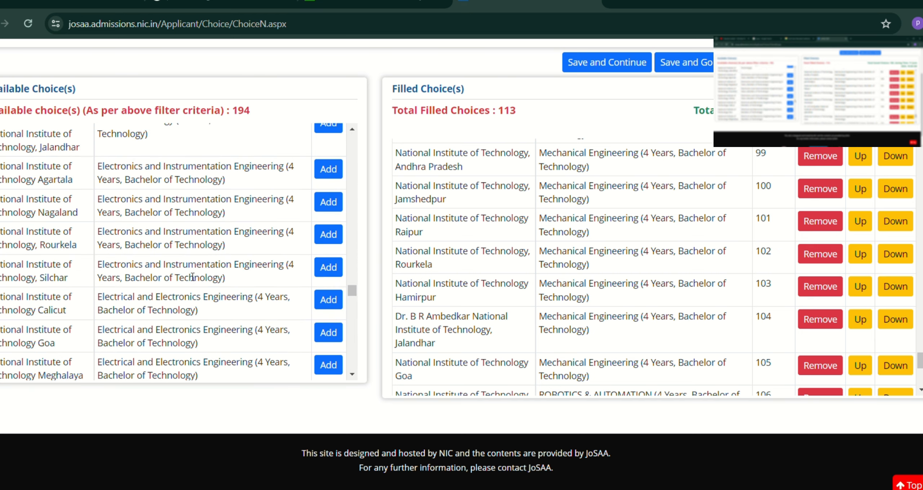
left_click(327, 301)
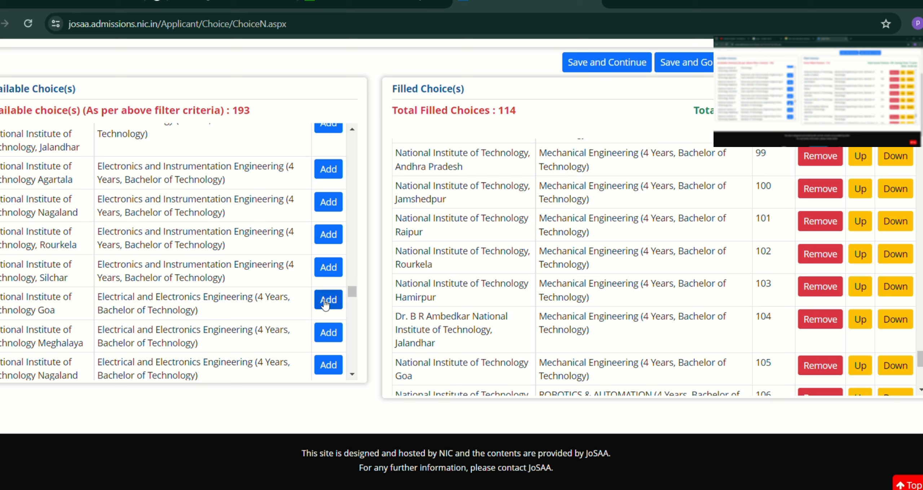
left_click(325, 277)
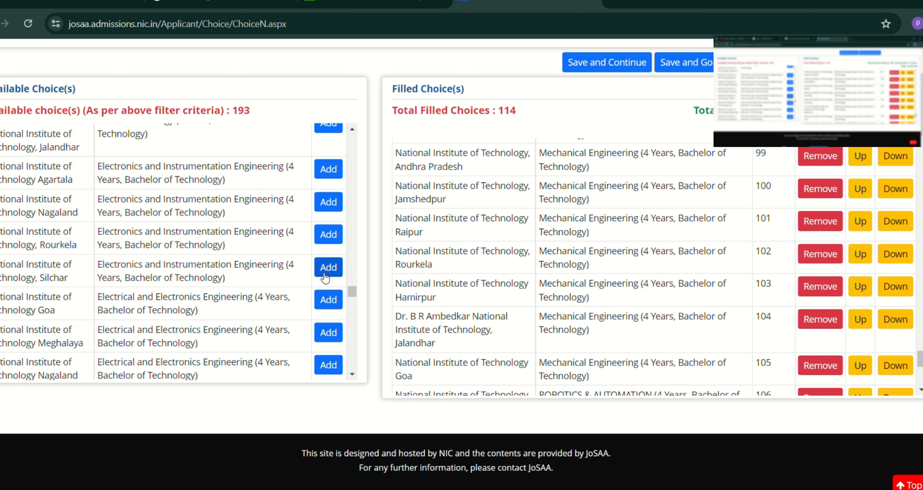
left_click(331, 235)
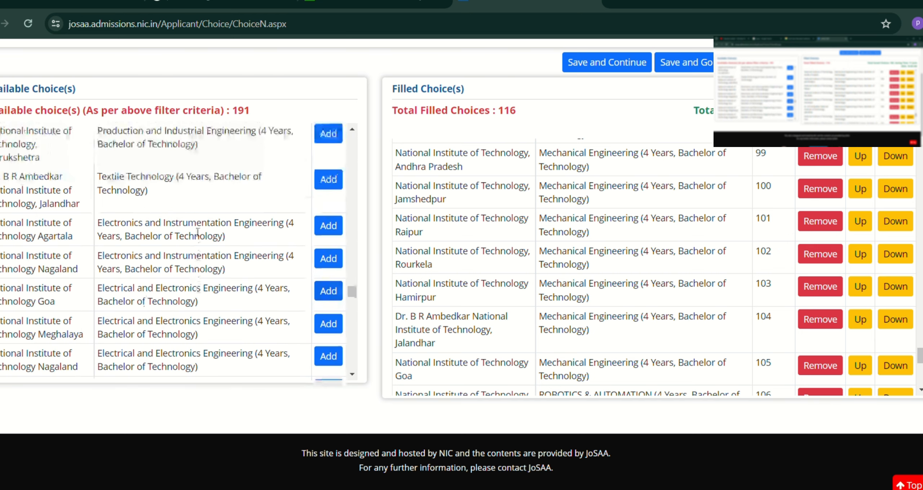
Step: Add Electrical and Electronics Engineering at NIT Goa and NIT Puducherry to the filled choices
scroll(224, 252, "down", 5)
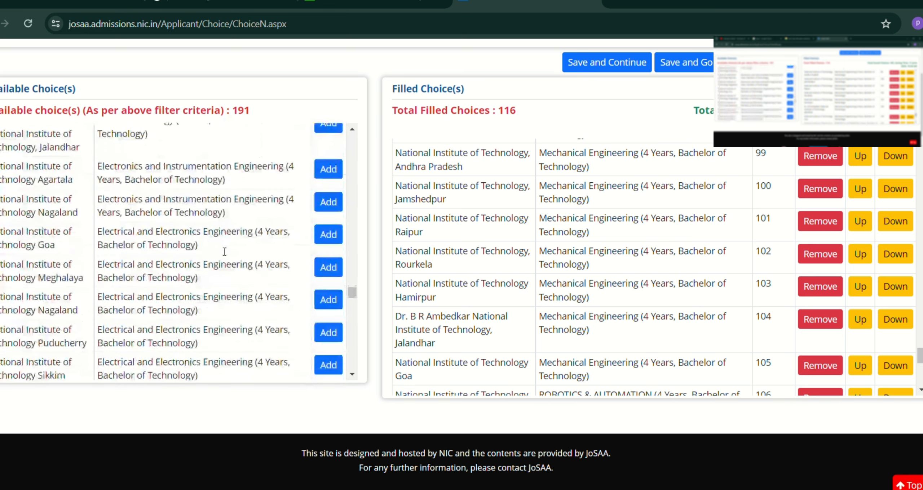
scroll(221, 251, "up", 2)
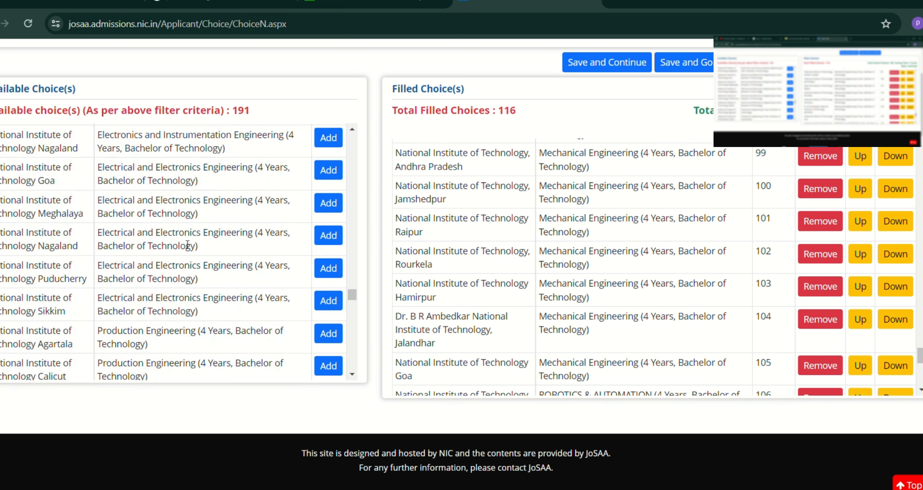
left_click(328, 171)
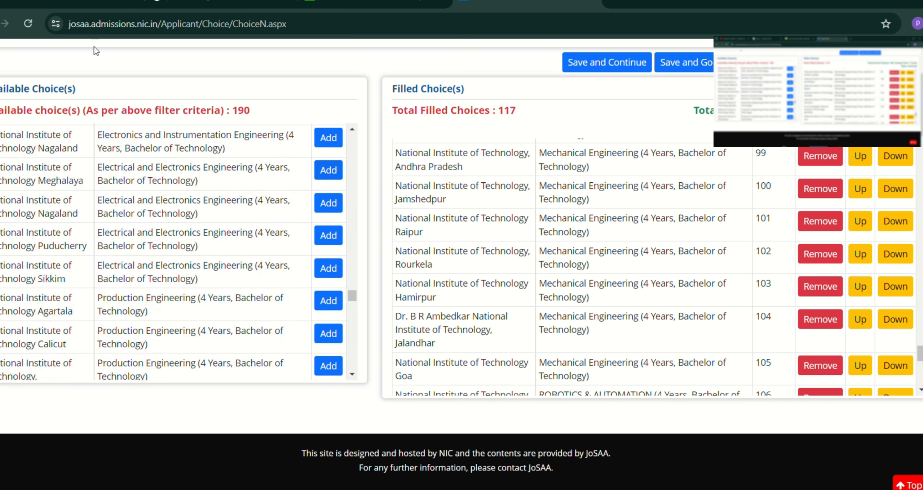
scroll(240, 254, "down", 4)
scroll(241, 253, "up", 4)
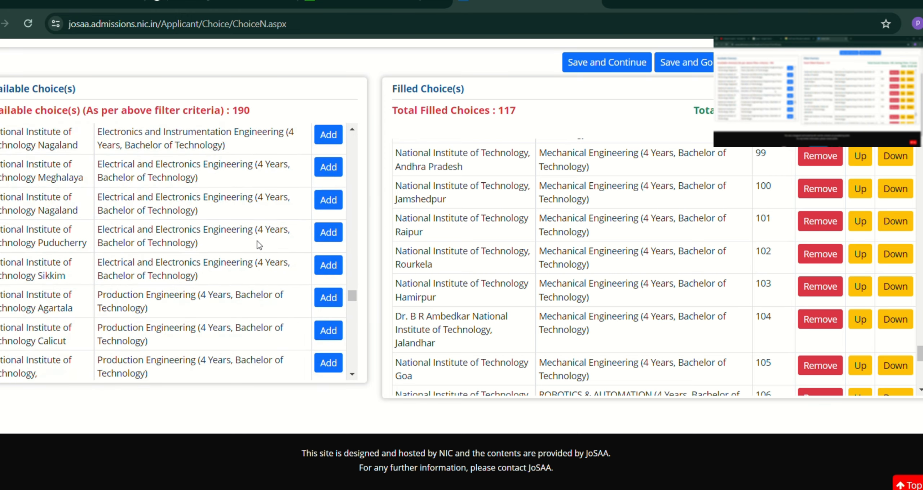
left_click(327, 241)
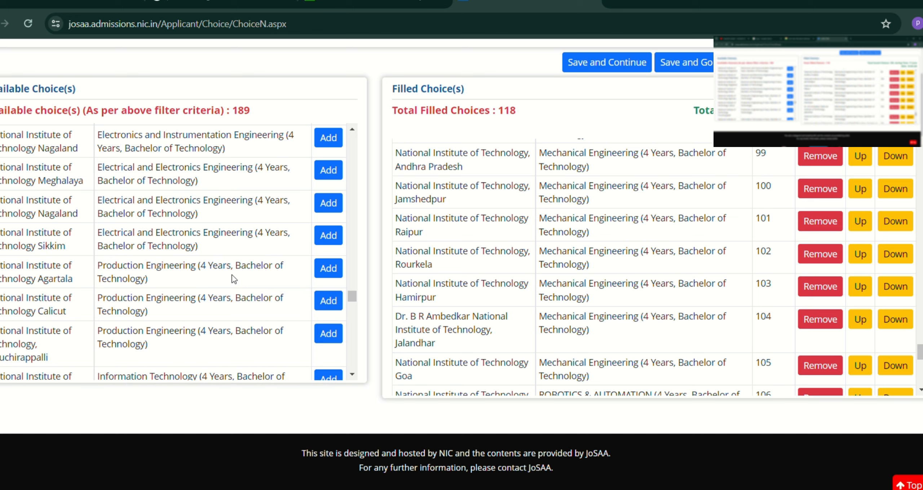
Step: Add Instrumentation and Control Engineering at NIT Tiruchirappalli and Dr. B R Ambedkar NIT Jalandhar to the filled choices
scroll(233, 279, "down", 4)
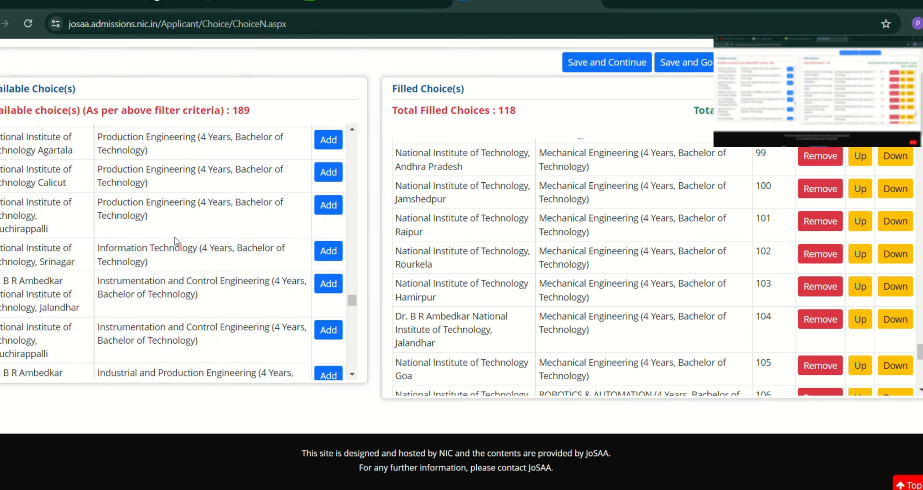
scroll(216, 290, "down", 4)
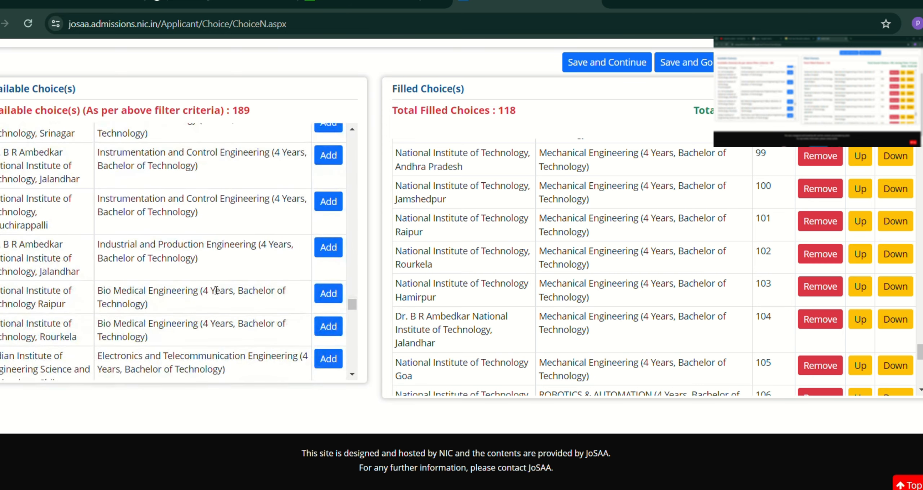
scroll(204, 254, "up", 2)
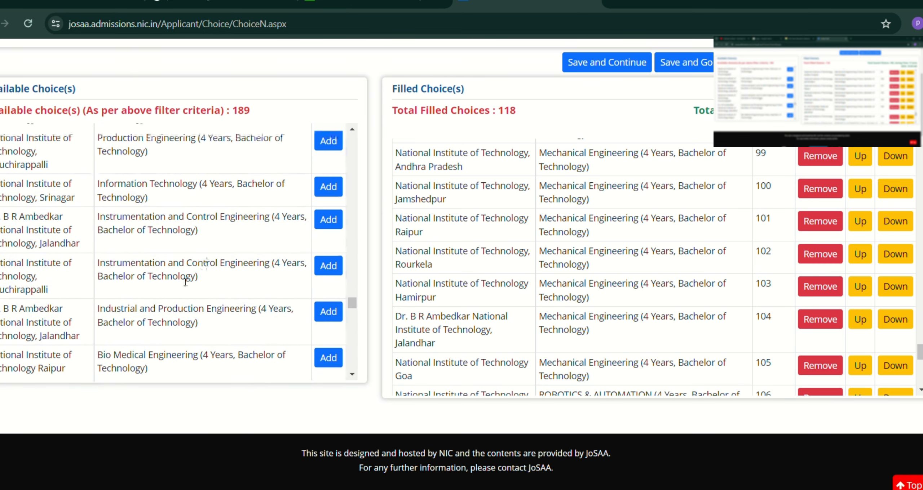
left_click(326, 272)
left_click(325, 221)
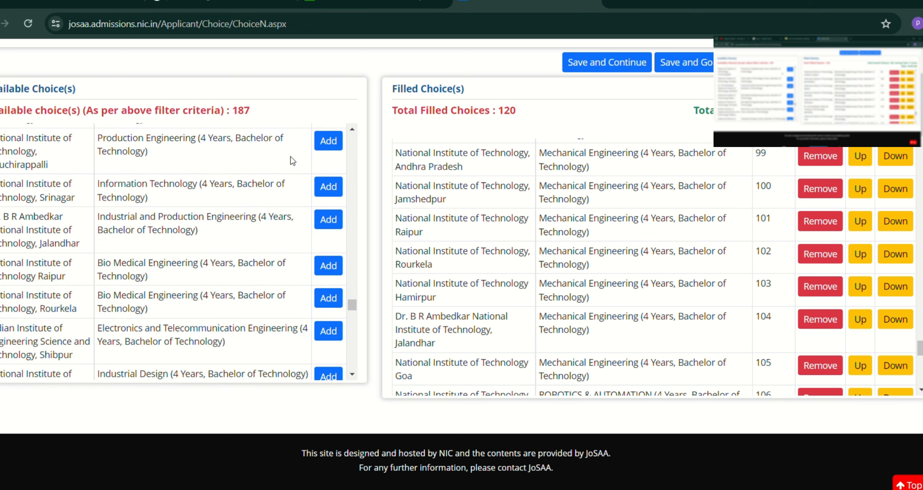
Step: Add Electronics and Telecommunication Engineering at Indian Institute of Engineering Science and Technology, Shibpur to the filled choices
scroll(240, 304, "down", 3)
scroll(241, 304, "down", 2)
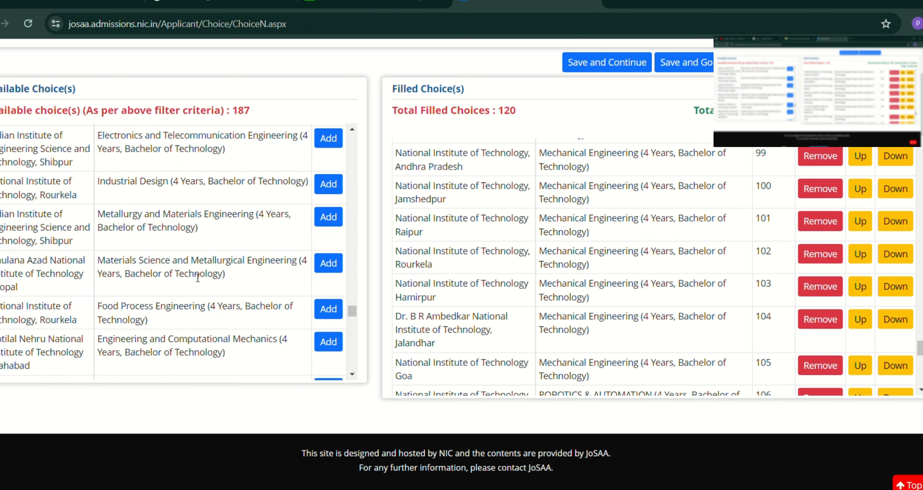
scroll(241, 304, "up", 1)
left_click(327, 213)
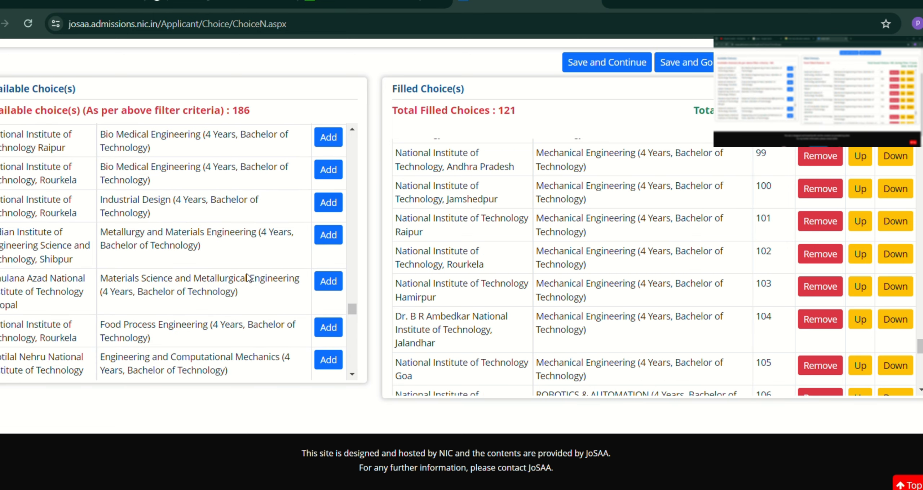
Step: Save the changes made to the filled choices and close the save message
scroll(232, 275, "down", 2)
scroll(233, 276, "down", 5)
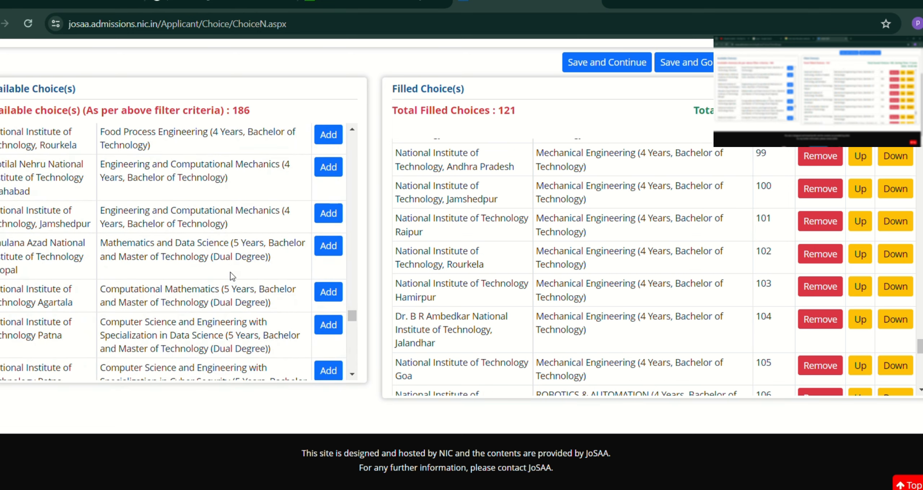
scroll(235, 277, "down", 2)
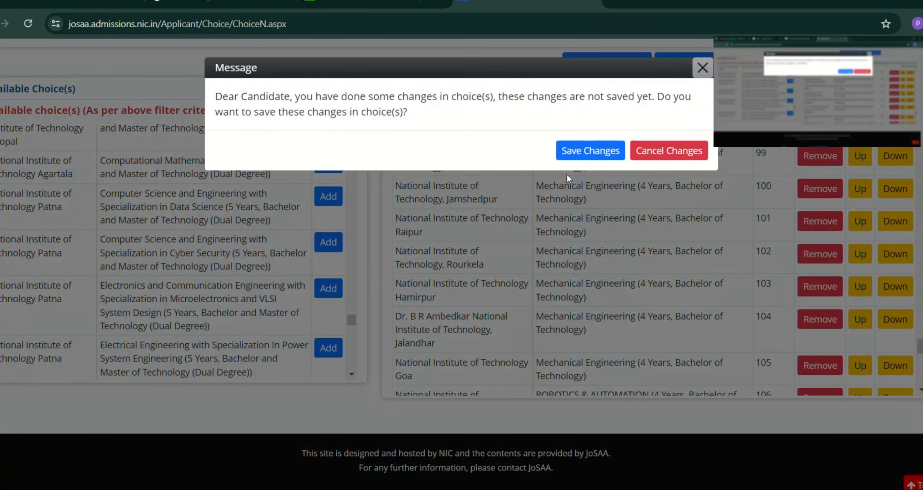
left_click(576, 148)
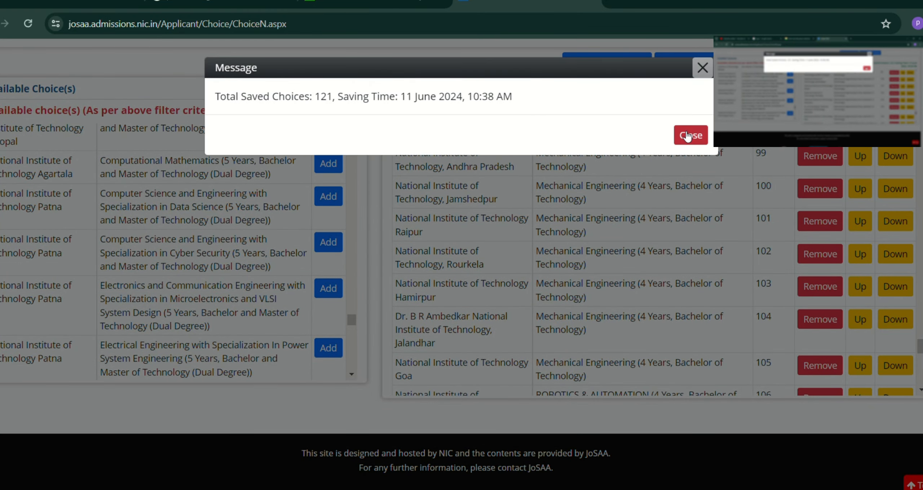
left_click(688, 134)
Step: Add NIT Patna's dual-degree choices specializing in Data Science, Cyber Security, Microelectronics and VLSI System Design, and Power System Engineering
left_click(333, 197)
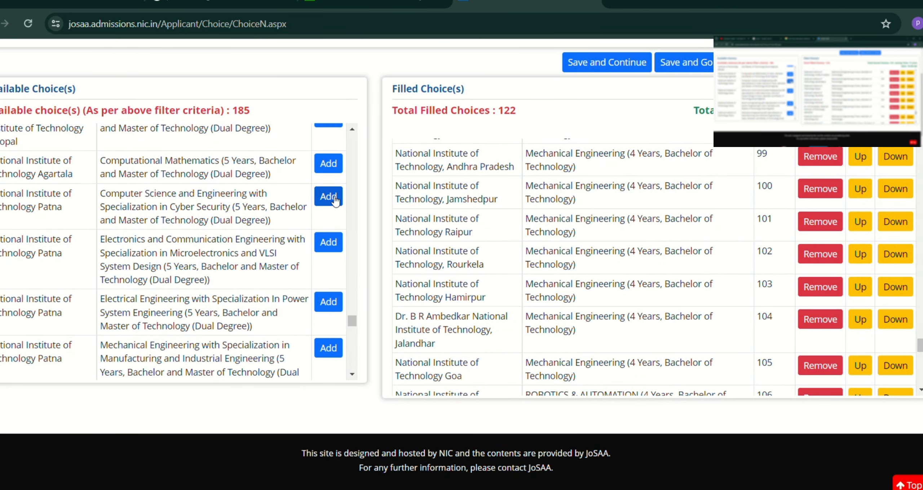
left_click(334, 198)
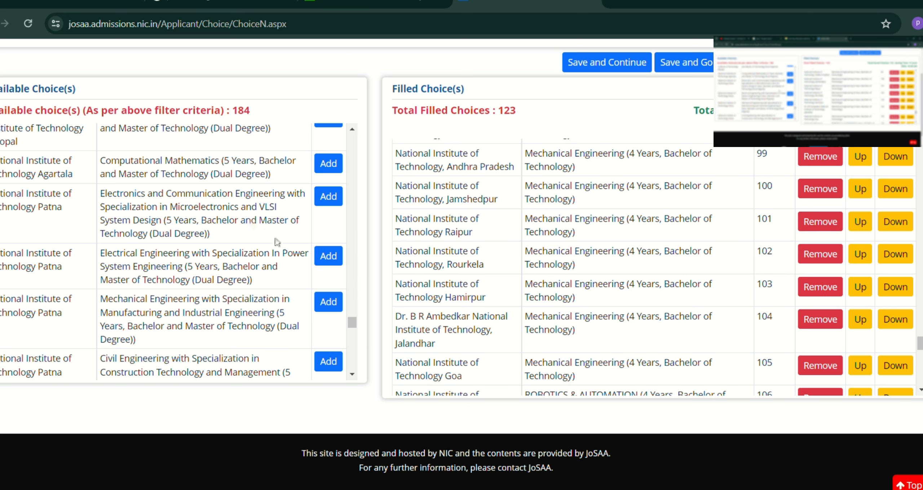
left_click(333, 198)
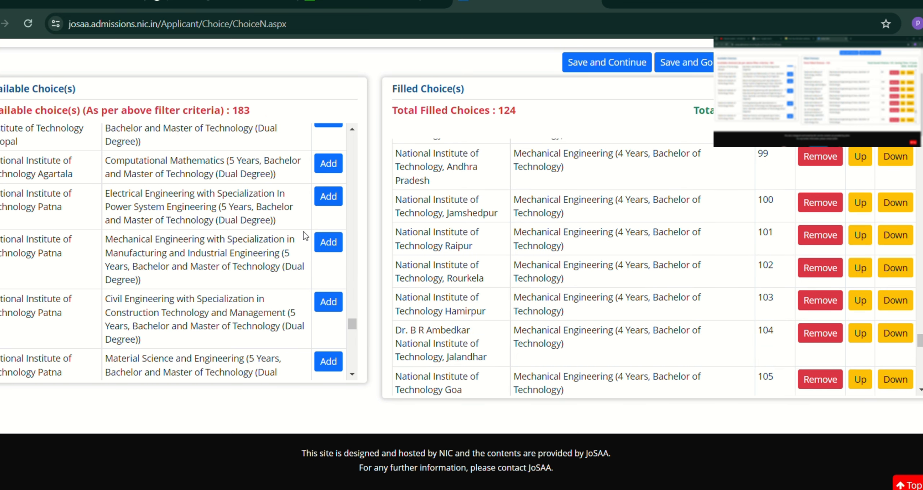
left_click(334, 199)
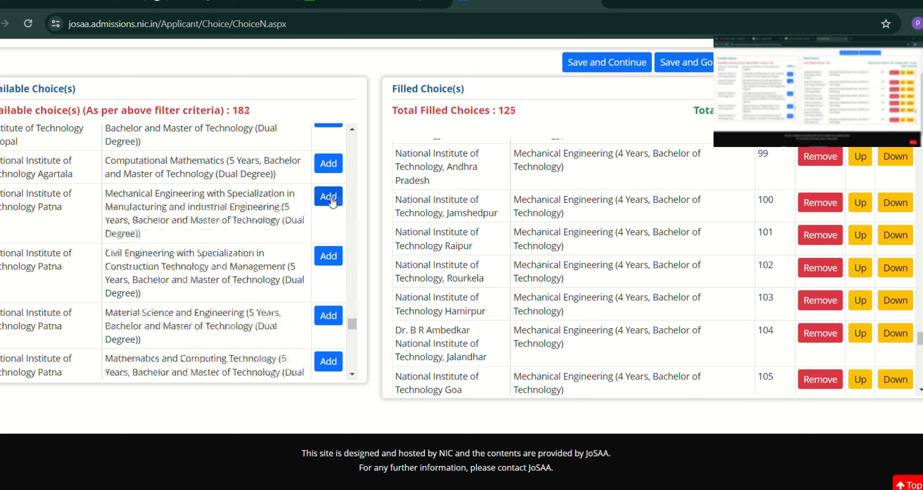
Step: Add NIT Patna's dual-degree choices in Mechanical Engineering (Manufacturing and Industrial Engineering) and Mathematics and Computing Technology
scroll(193, 277, "down", 2)
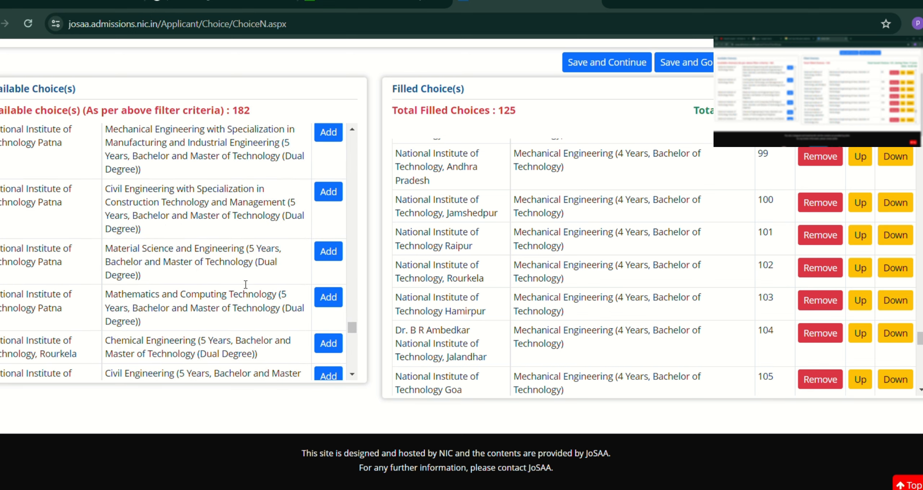
scroll(182, 218, "up", 2)
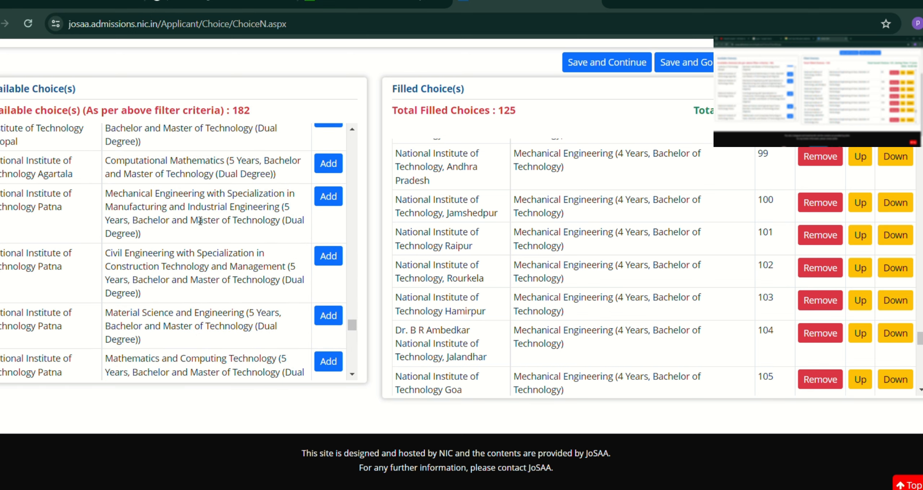
left_click(334, 202)
scroll(231, 275, "down", 2)
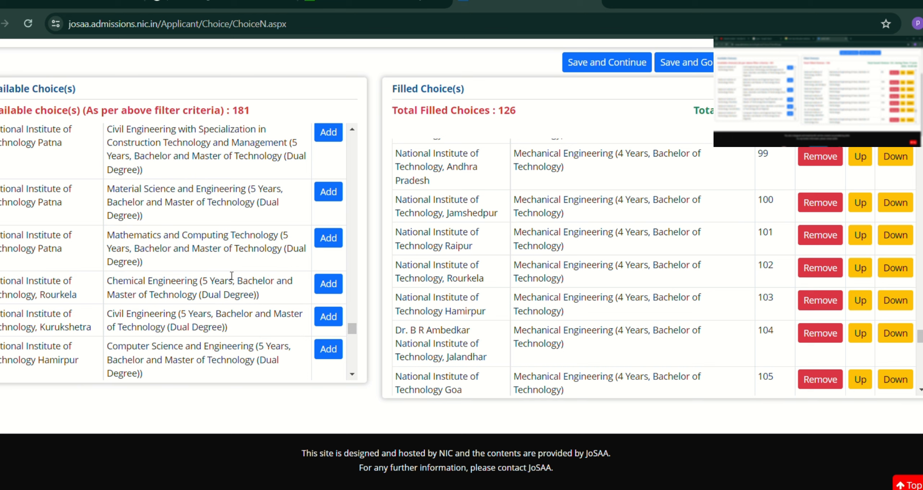
left_click(329, 237)
Step: Add the dual-degree Computer Science and Engineering choices at NIT Kurukshetra and NIT Hamirpur to the filled choices
scroll(192, 294, "down", 3)
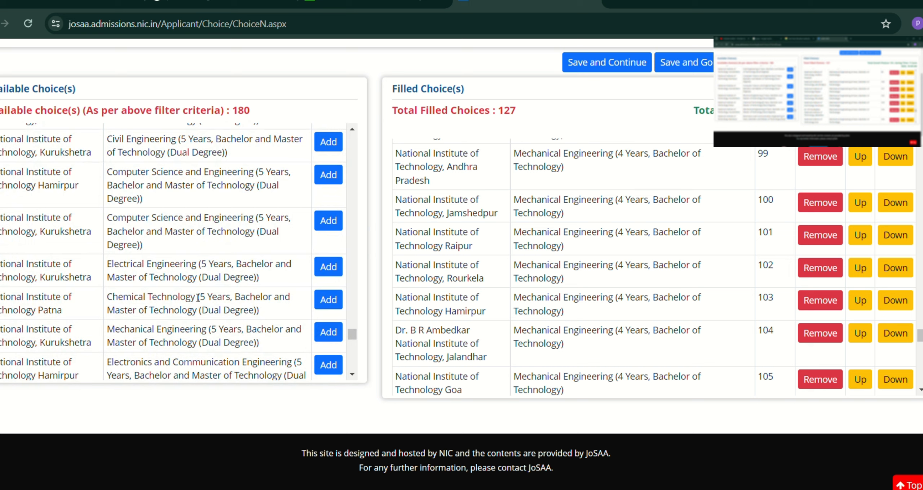
left_click(329, 224)
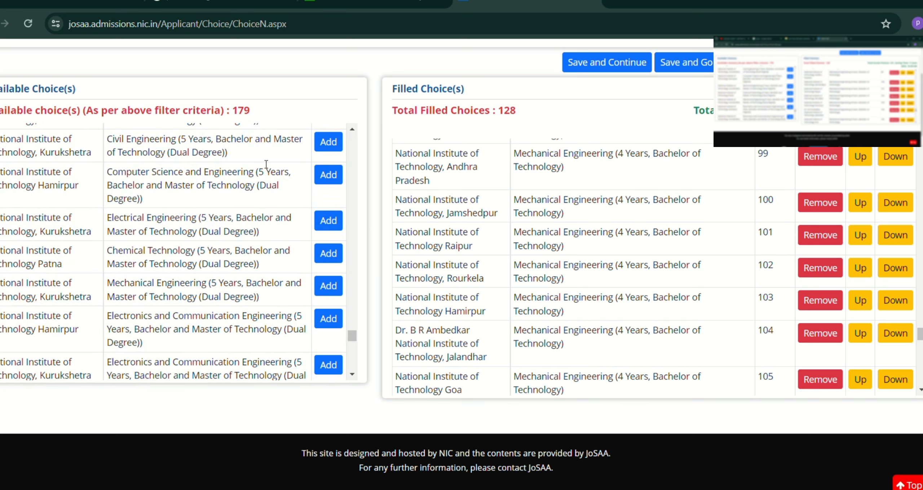
left_click(333, 178)
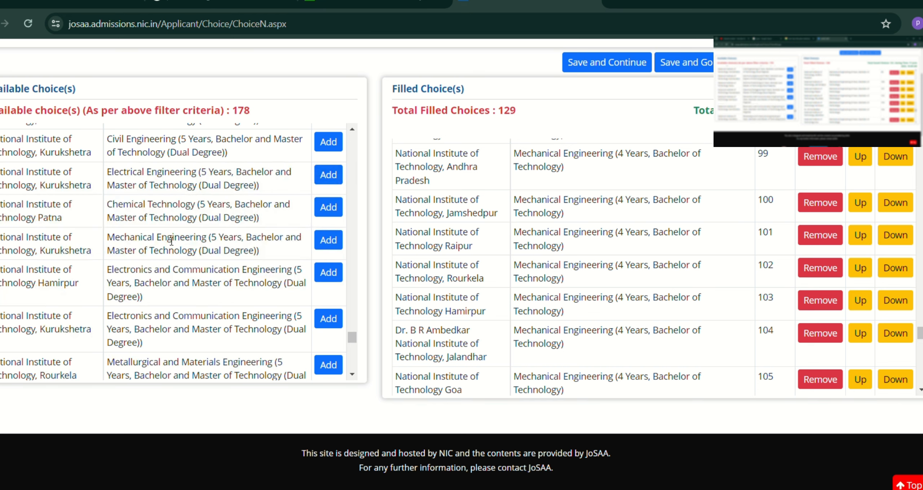
Step: Add NIT Kurukshetra's dual-degree choices in Electrical, Electronics and Communication, and Mechanical Engineering, plus NIT Hamirpur's dual-degree Electronics and Communication Engineering
left_click(327, 175)
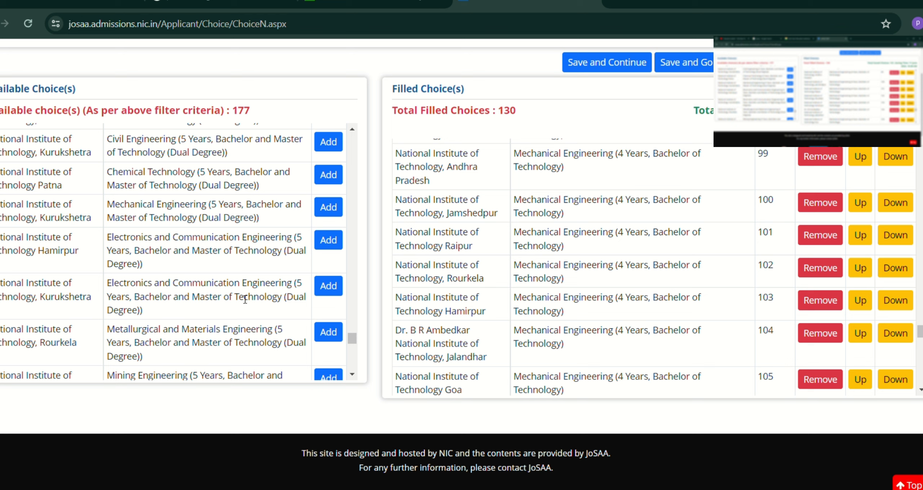
left_click(327, 239)
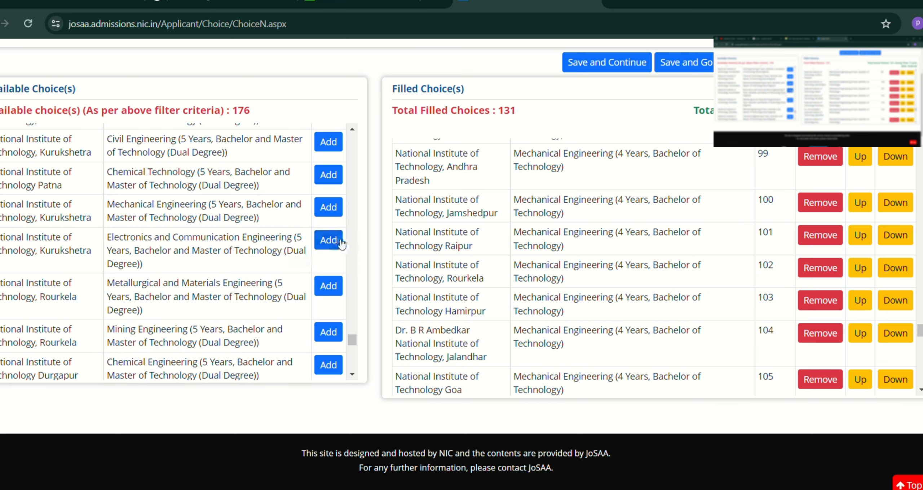
left_click(329, 240)
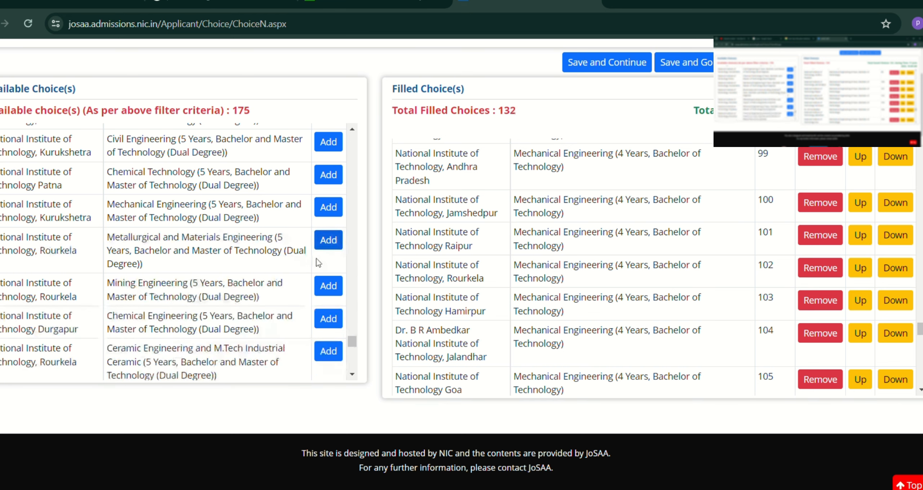
left_click(336, 210)
Step: Add the five-year integrated B. Tech. and M. Tech. choice in Artificial Intelligence at Sardar Vallabhbhai NIT, Surat
scroll(257, 321, "down", 3)
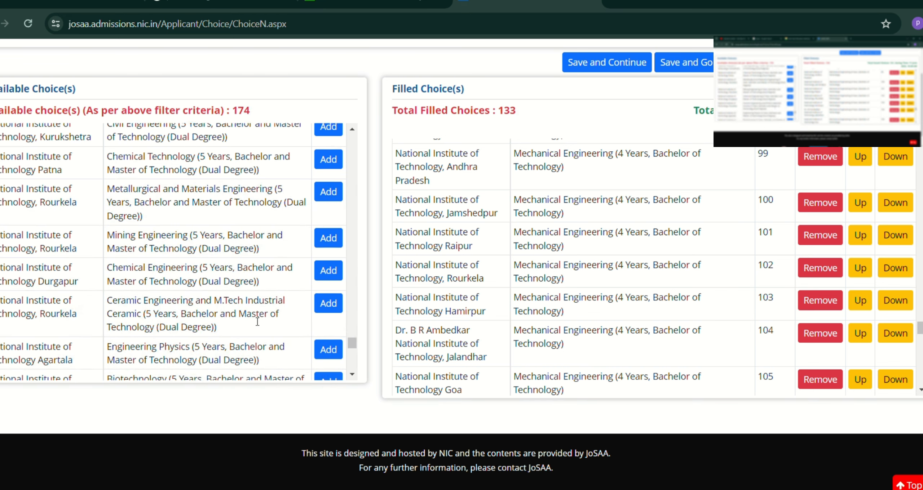
scroll(257, 321, "down", 5)
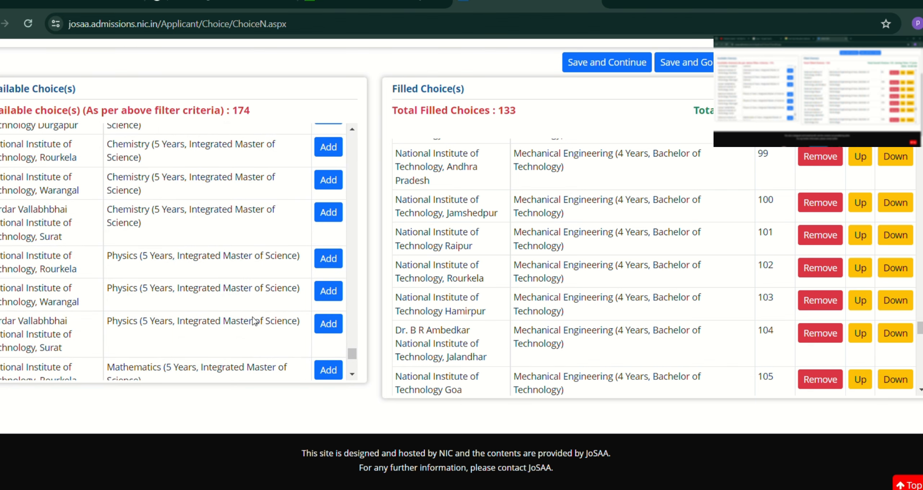
scroll(258, 321, "down", 2)
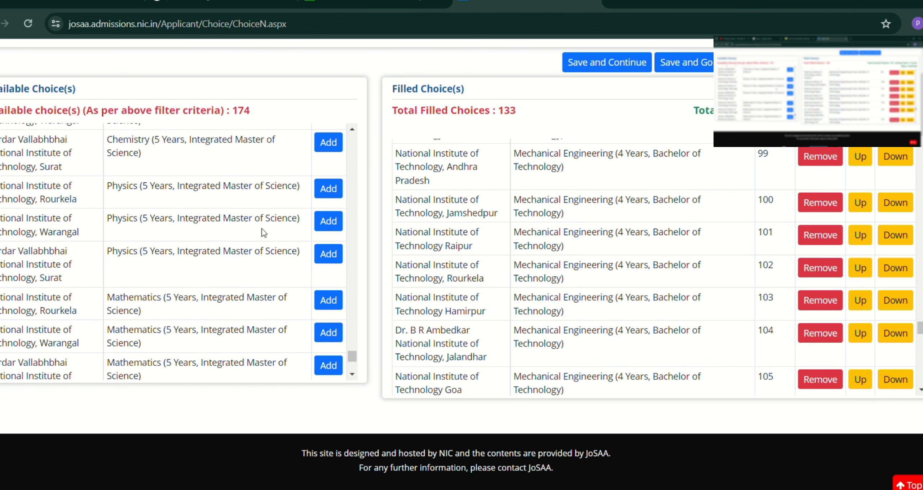
scroll(263, 232, "down", 5)
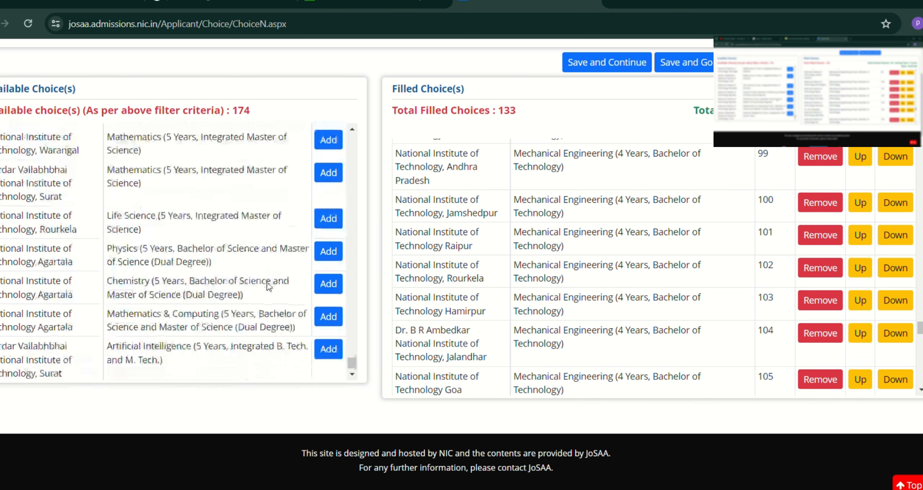
scroll(267, 285, "down", 2)
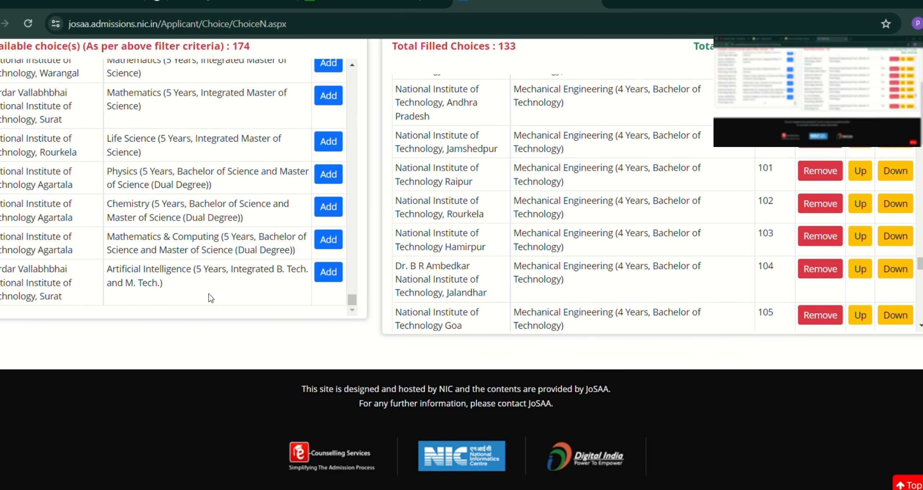
left_click(329, 271)
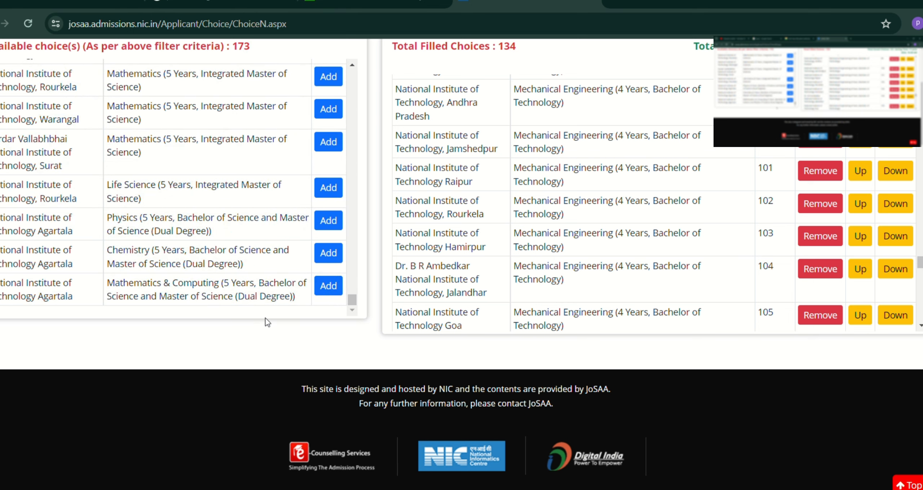
Step: Add Engineering and Computational Mechanics at Motilal Nehru NIT Allahabad and NIT Jamshedpur, plus dual-degree Mathematics and Data Science at Maulana Azad NIT Bhopal
scroll(263, 321, "up", 2)
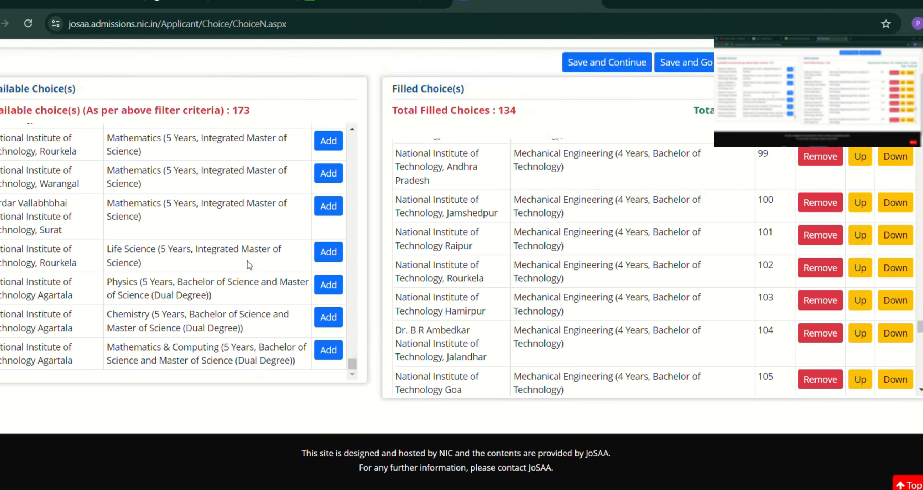
scroll(251, 265, "up", 2)
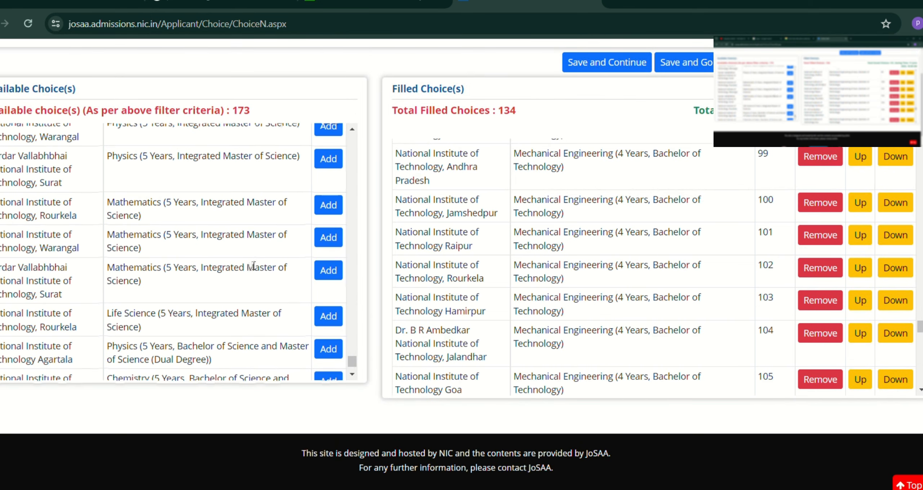
scroll(254, 265, "up", 10)
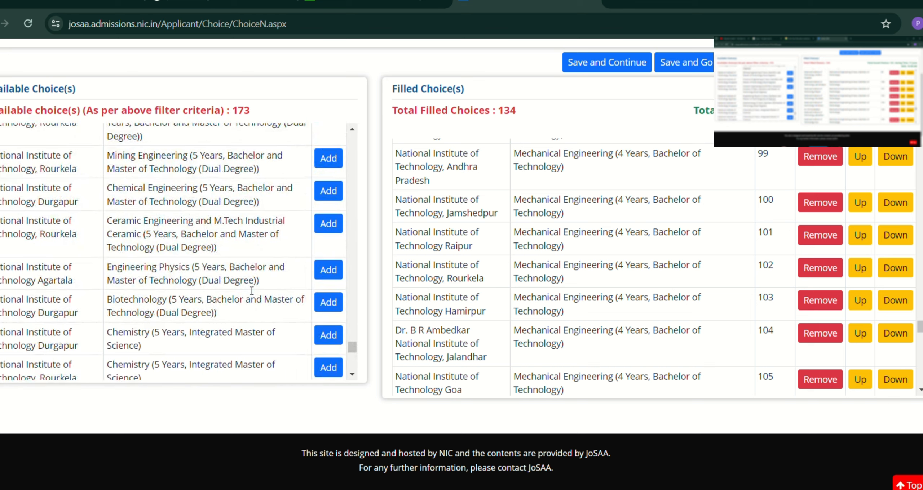
scroll(250, 292, "up", 5)
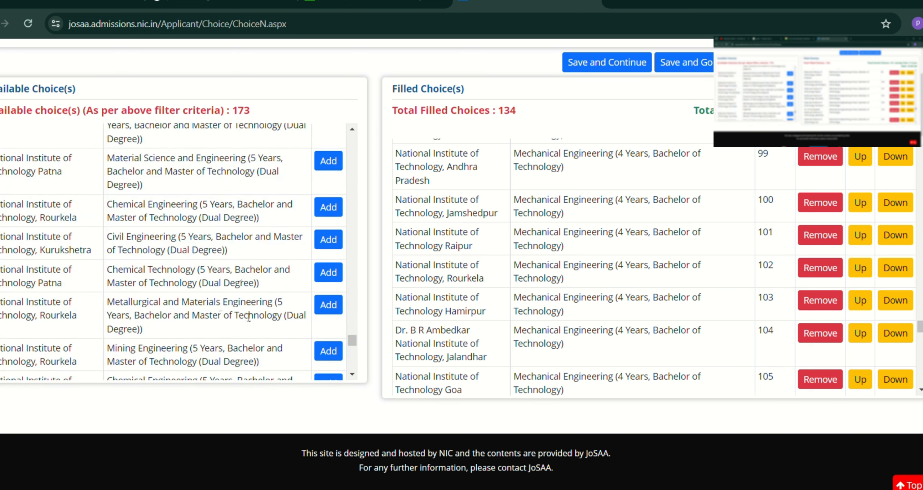
scroll(249, 317, "up", 3)
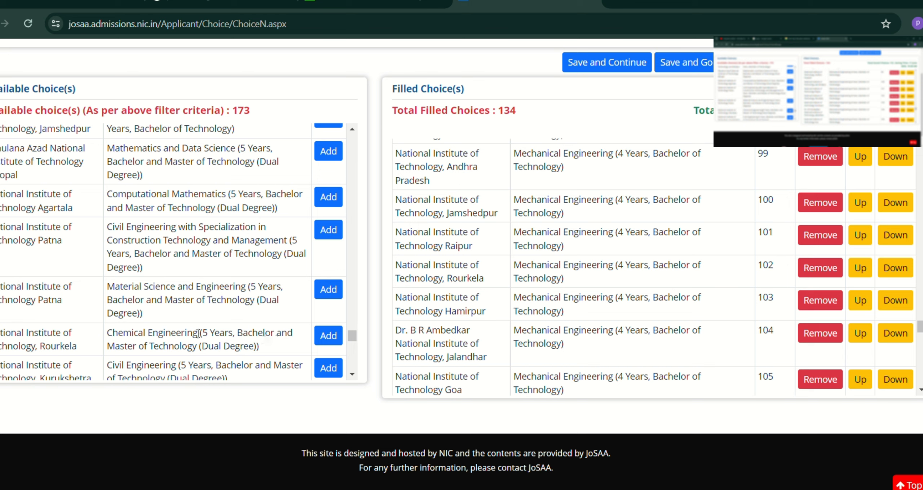
scroll(198, 332, "up", 3)
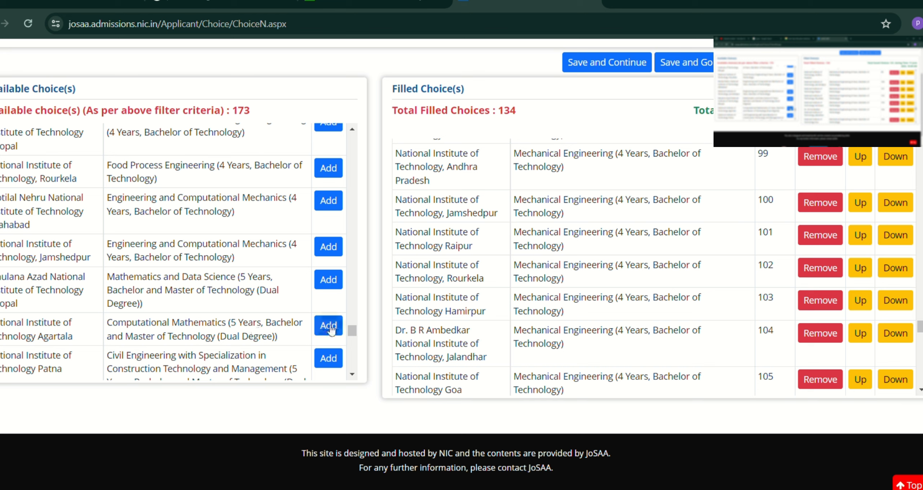
scroll(237, 324, "up", 2)
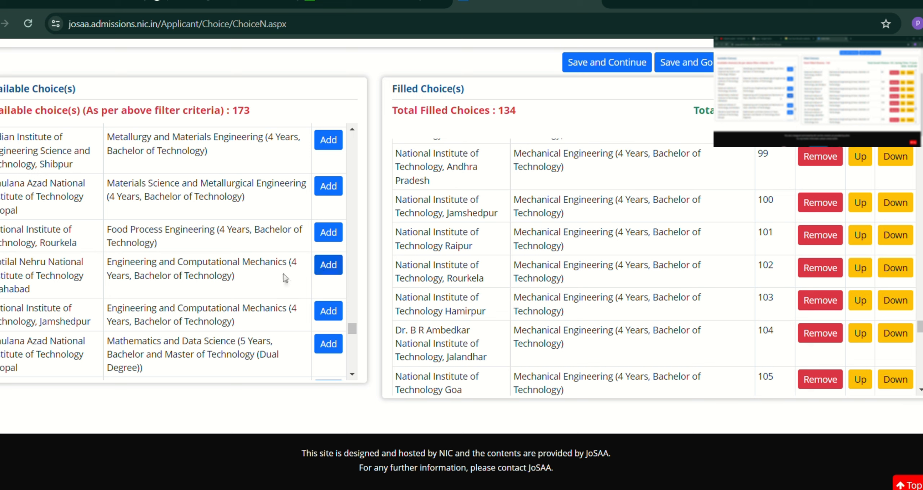
left_click(326, 269)
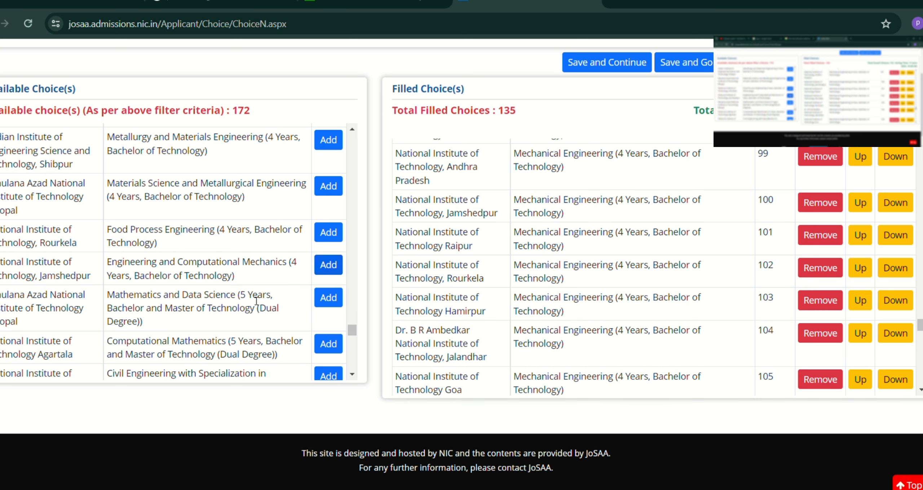
left_click(328, 299)
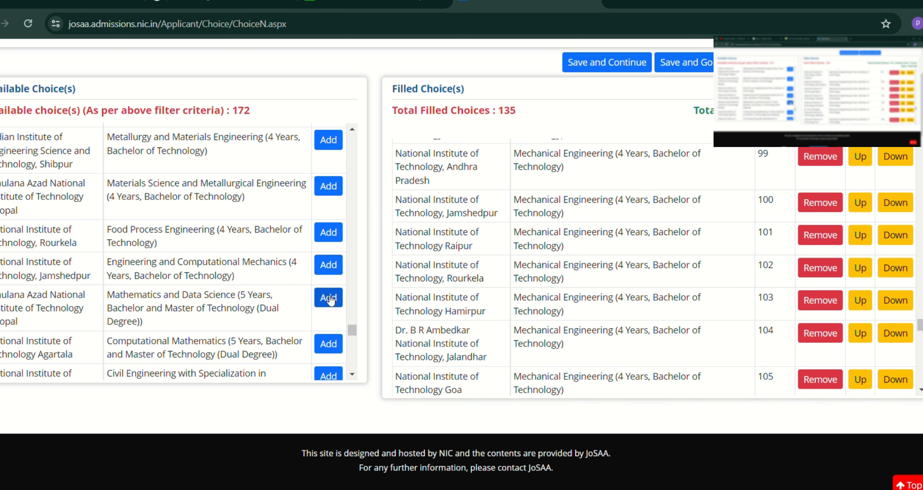
left_click(327, 266)
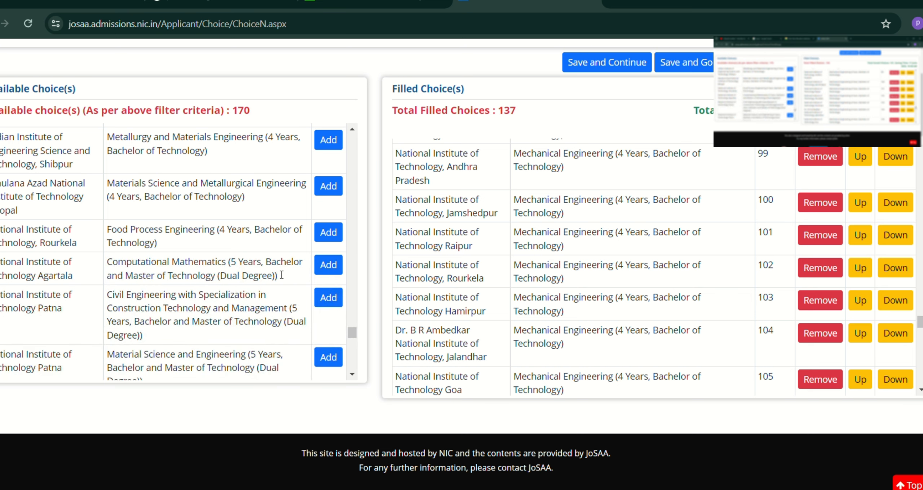
Step: Add the four-year Electrical Engineering choice at Dr. B R Ambedkar NIT, Jalandhar to the filled choices
scroll(281, 275, "up", 10)
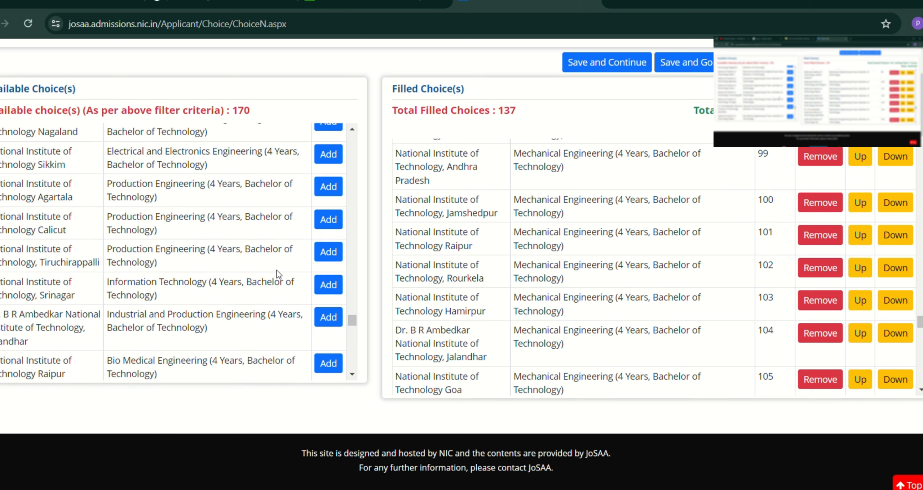
scroll(279, 275, "up", 3)
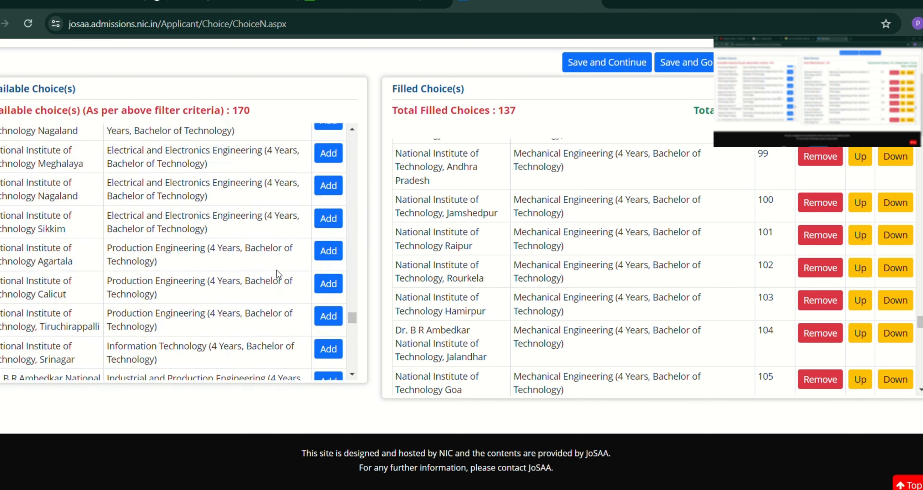
scroll(278, 274, "up", 8)
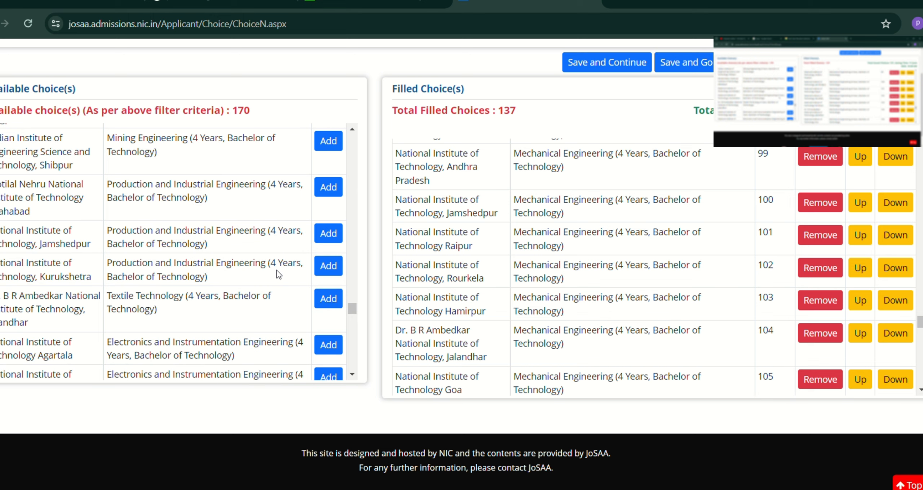
scroll(278, 275, "up", 7)
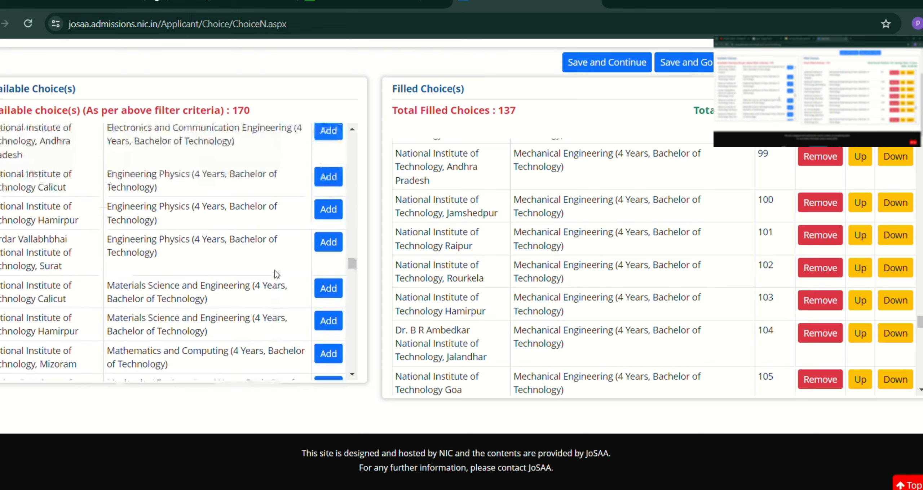
scroll(276, 274, "up", 10)
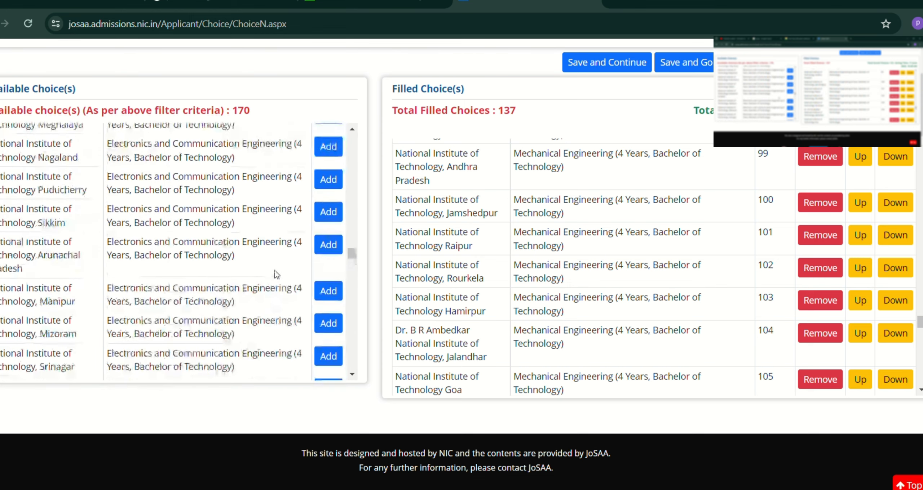
scroll(278, 274, "up", 2)
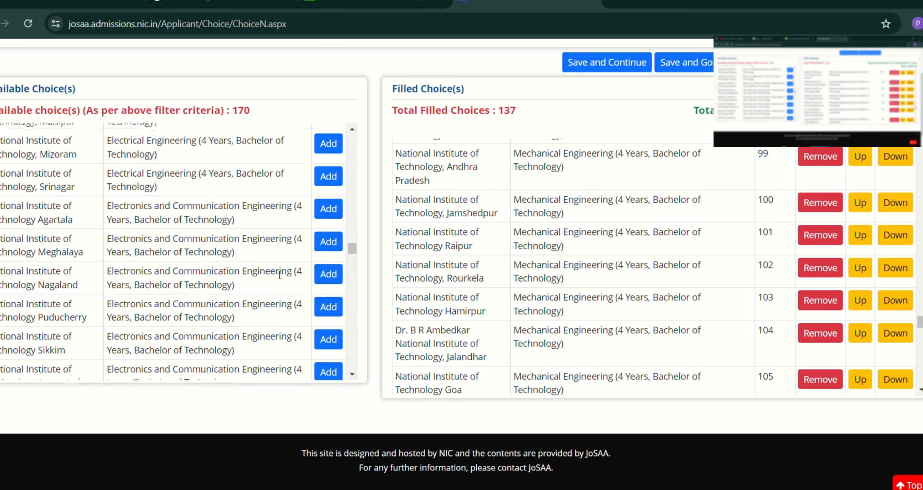
scroll(273, 278, "up", 7)
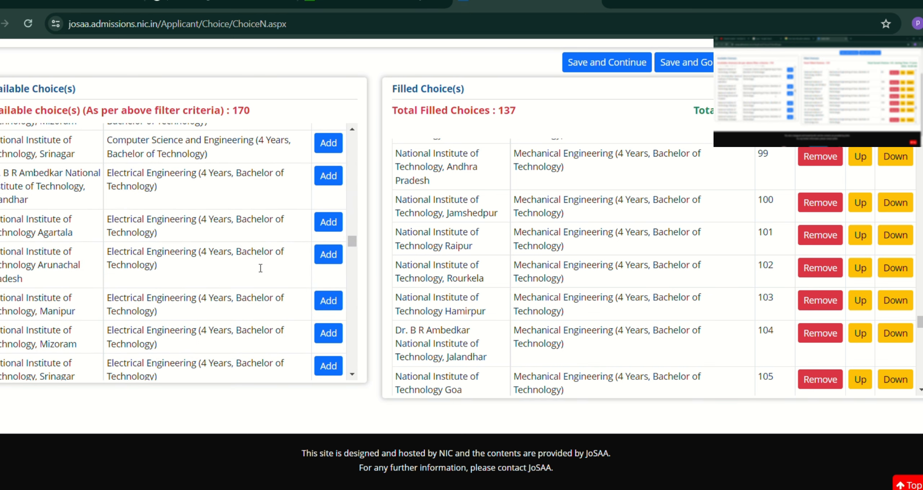
scroll(260, 268, "up", 2)
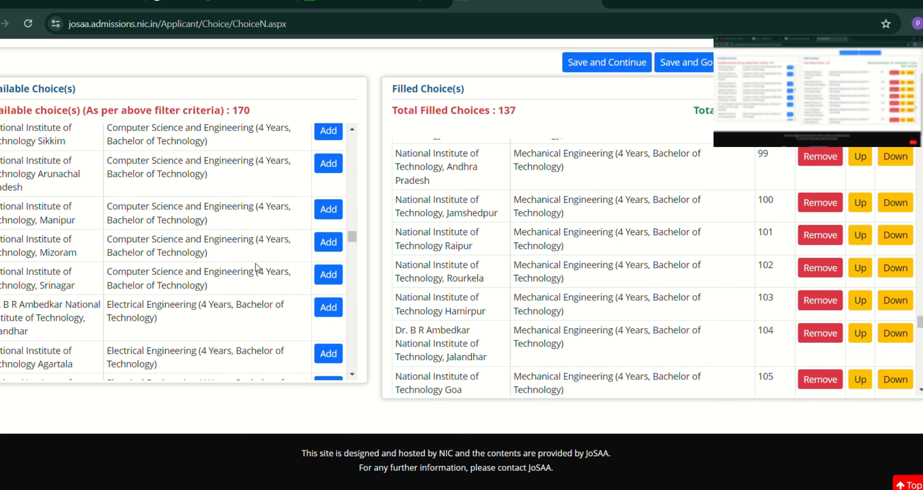
scroll(257, 270, "down", 2)
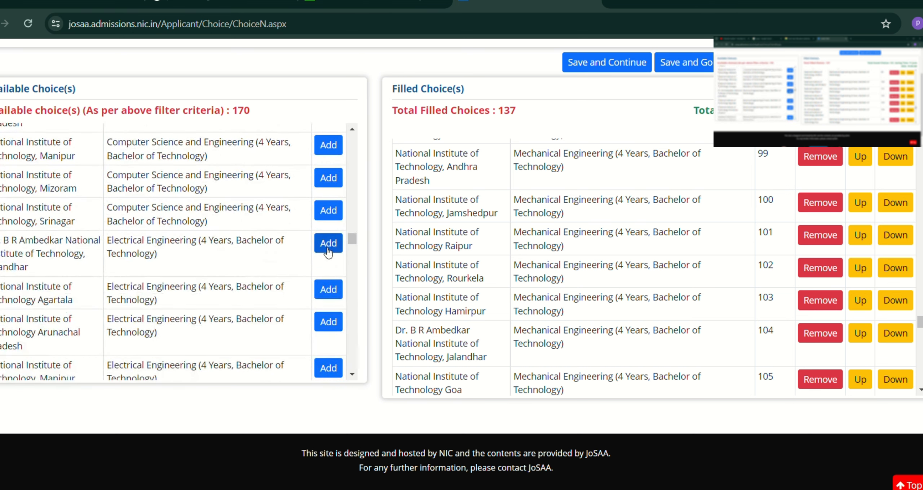
left_click(328, 244)
Step: Add Electronics and Communication Engineering (VLSI Design and Technology) at NIT Warangal and Electronics and VLSI Engineering at the Surat and Jalandhar NITs
scroll(233, 285, "up", 5)
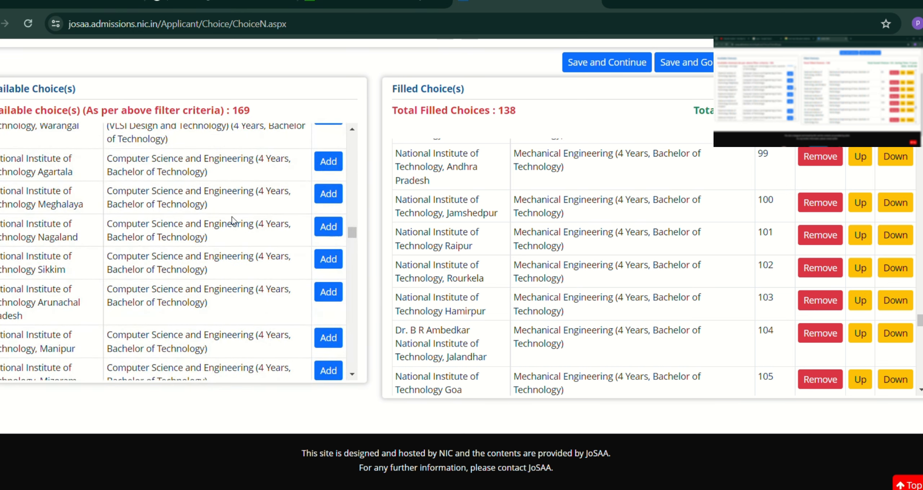
scroll(236, 262, "up", 5)
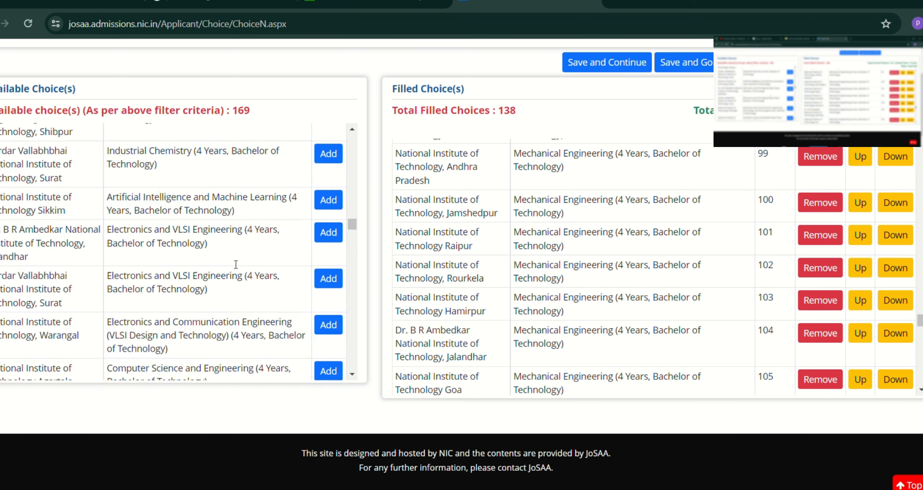
scroll(236, 265, "down", 3)
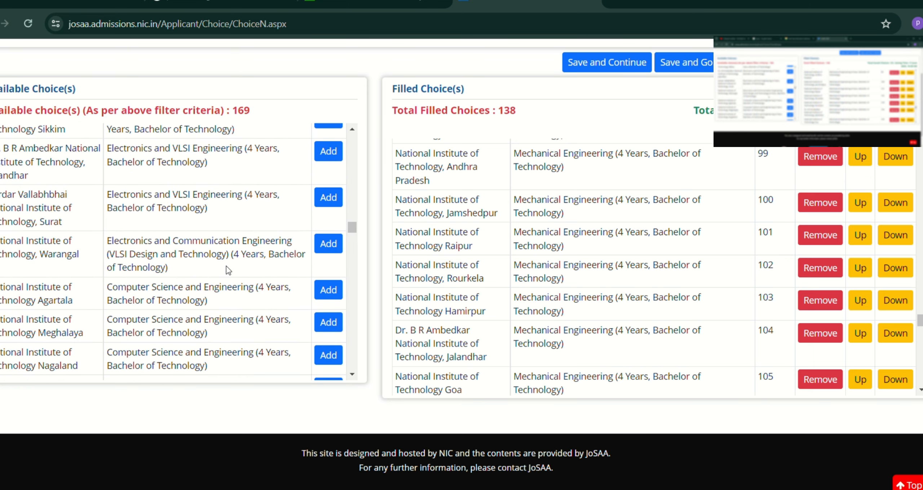
left_click(328, 243)
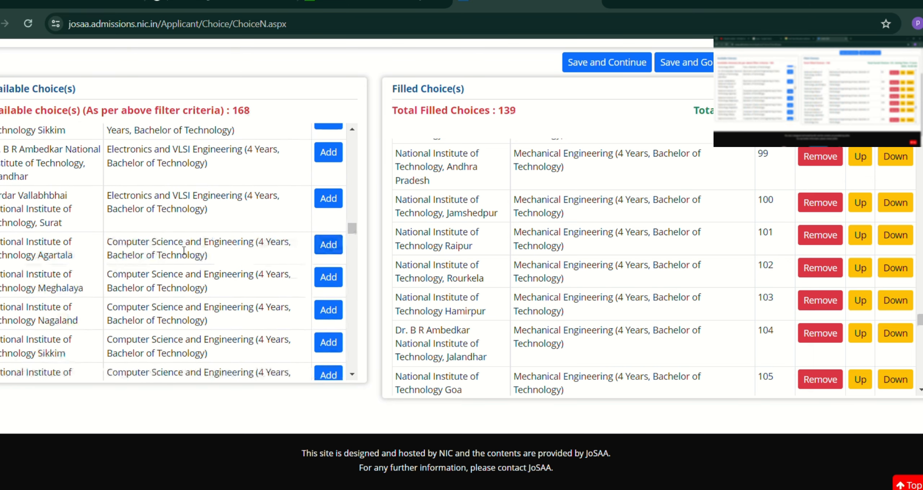
scroll(184, 250, "up", 2)
left_click(322, 265)
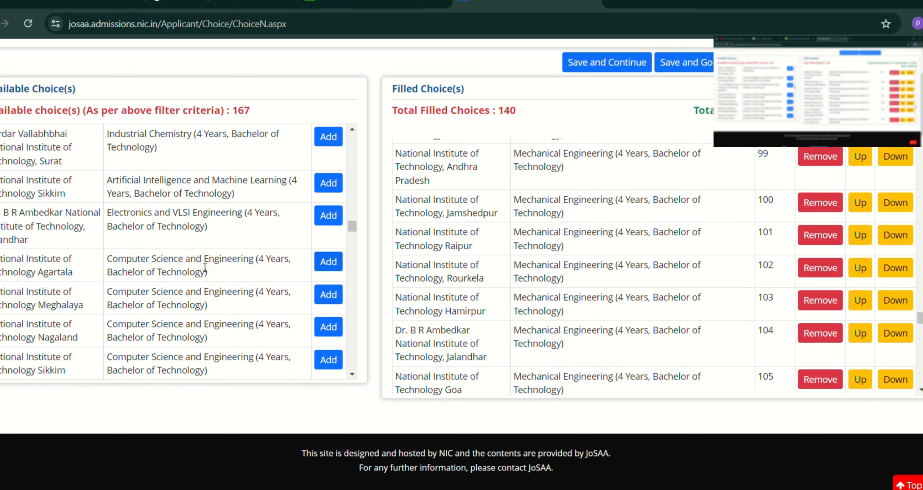
scroll(206, 262, "up", 2)
left_click(323, 281)
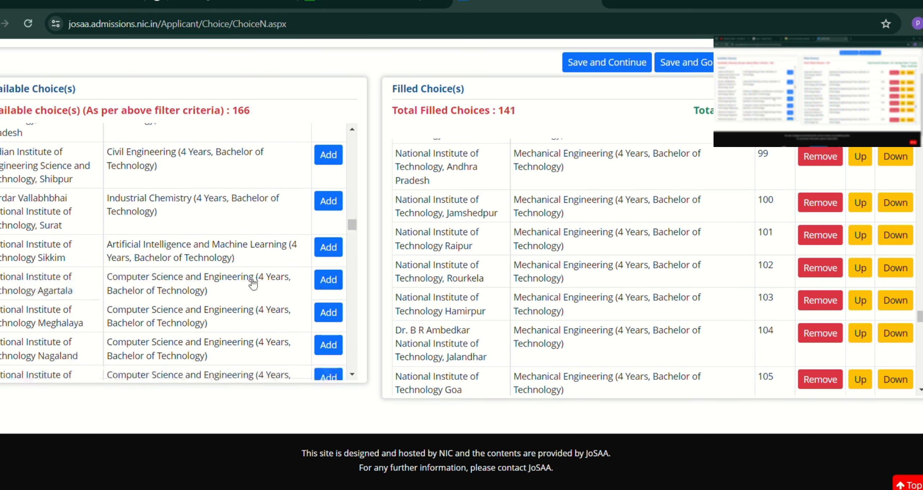
Step: Save the filled NIT choices and continue filling the list
scroll(246, 249, "up", 2)
scroll(247, 250, "up", 6)
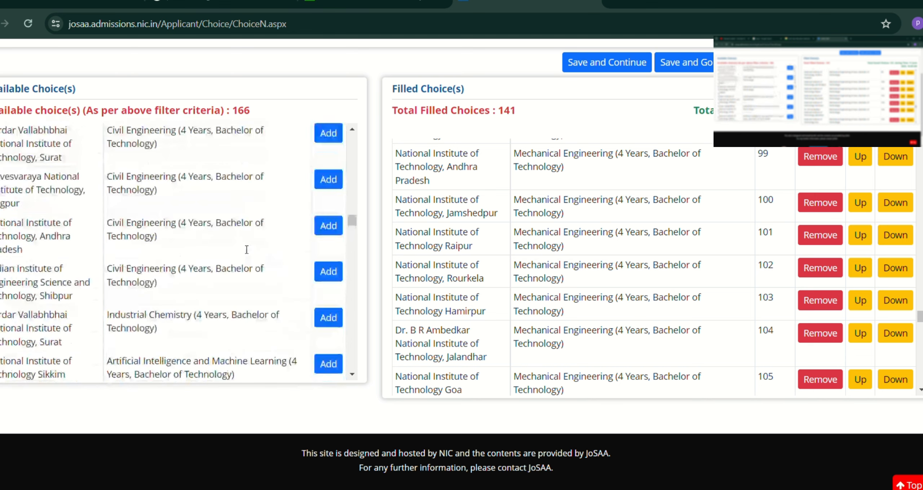
scroll(243, 249, "up", 15)
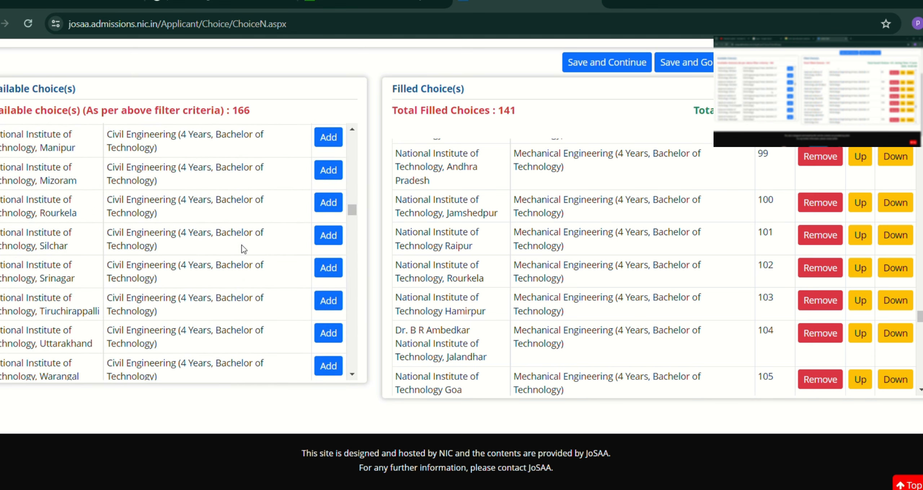
scroll(243, 249, "up", 15)
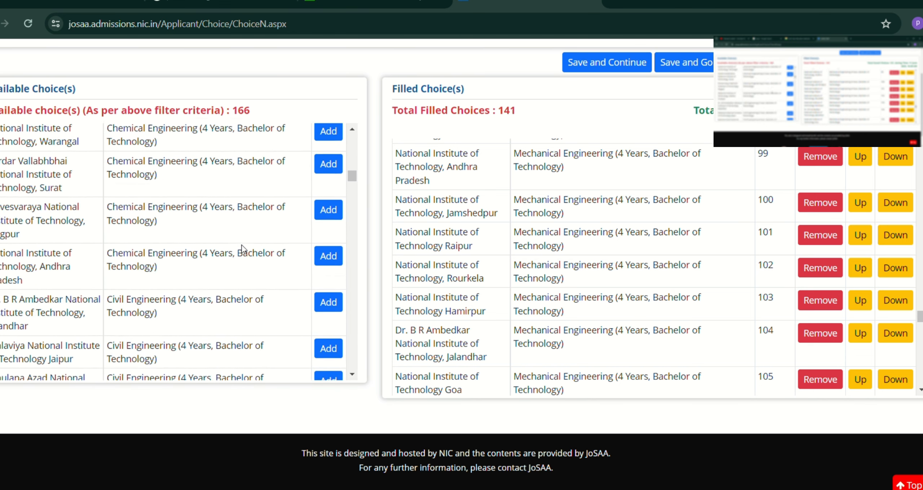
scroll(244, 248, "up", 15)
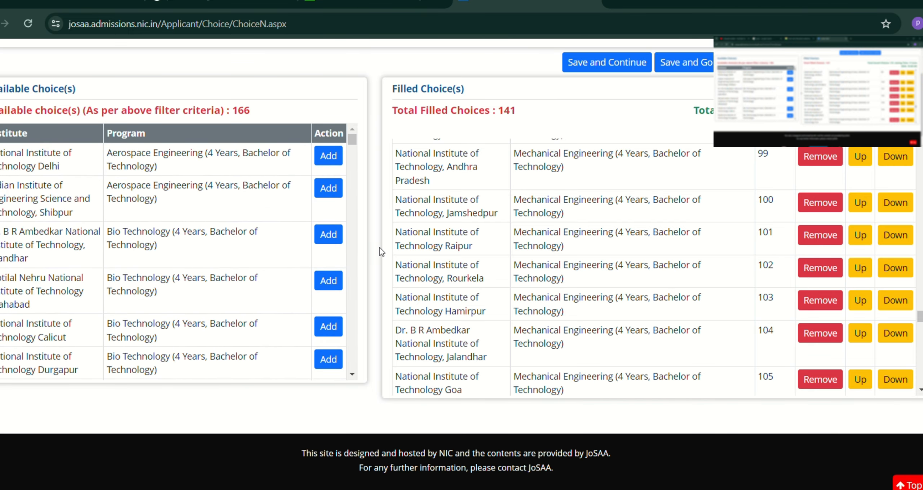
left_click(609, 64)
left_click(515, 112)
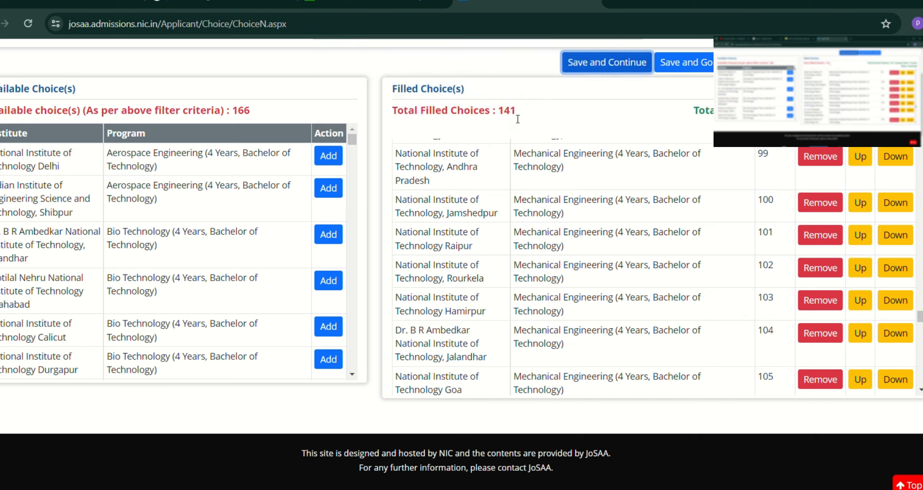
left_click(698, 137)
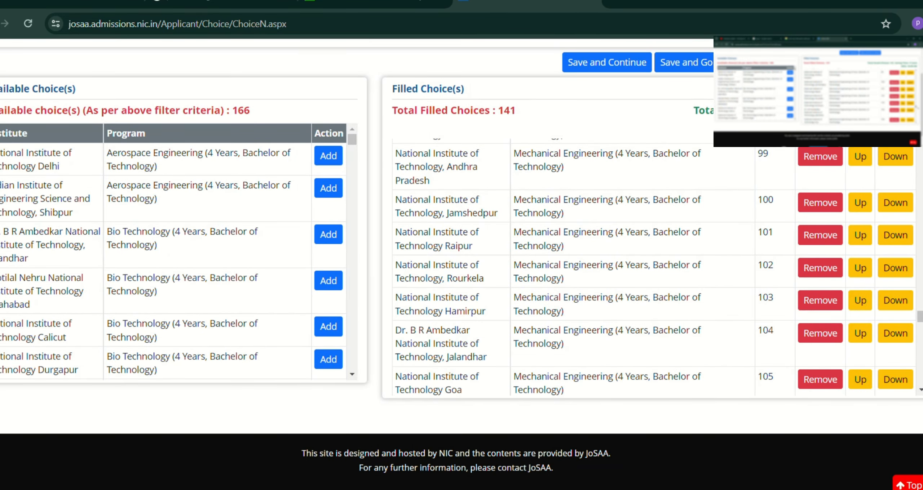
Step: Review the filled choices from the last entry back through the VLSI, dual-degree, instrumentation and Electrical and Electronics Engineering programmes
scroll(891, 385, "down", 20)
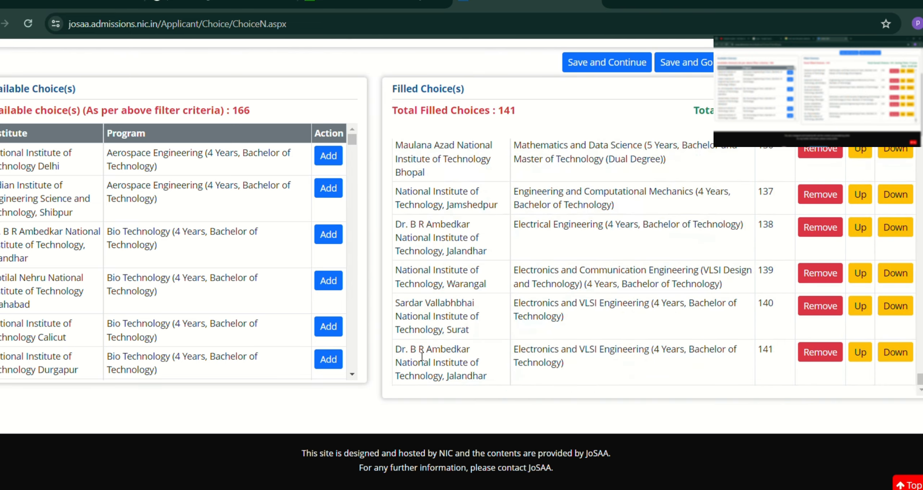
scroll(591, 257, "up", 3)
scroll(598, 262, "up", 6)
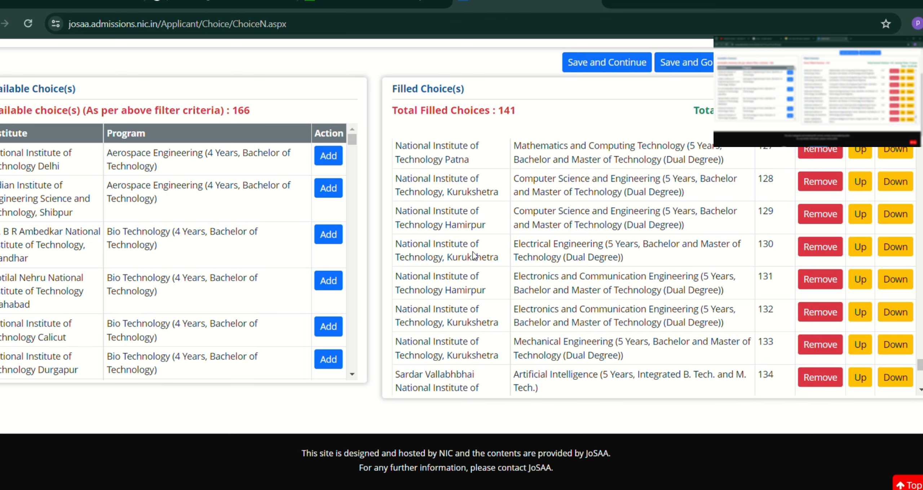
scroll(563, 304, "up", 2)
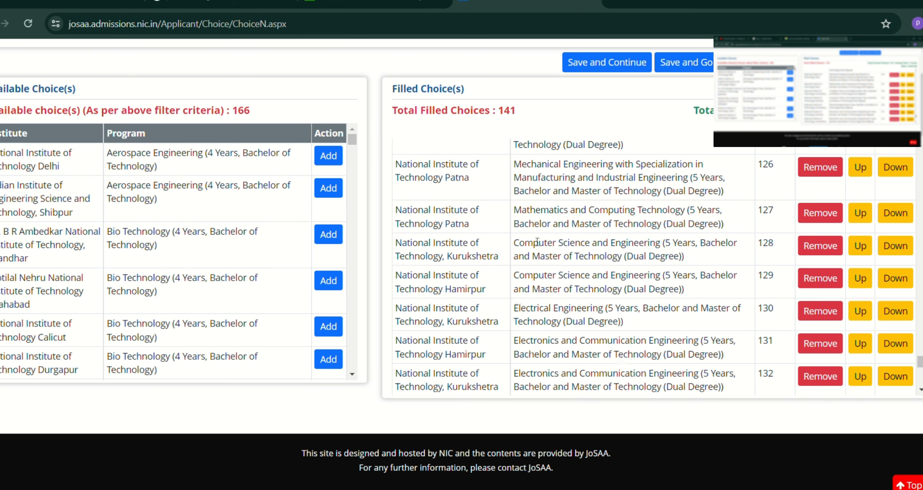
scroll(548, 244, "up", 2)
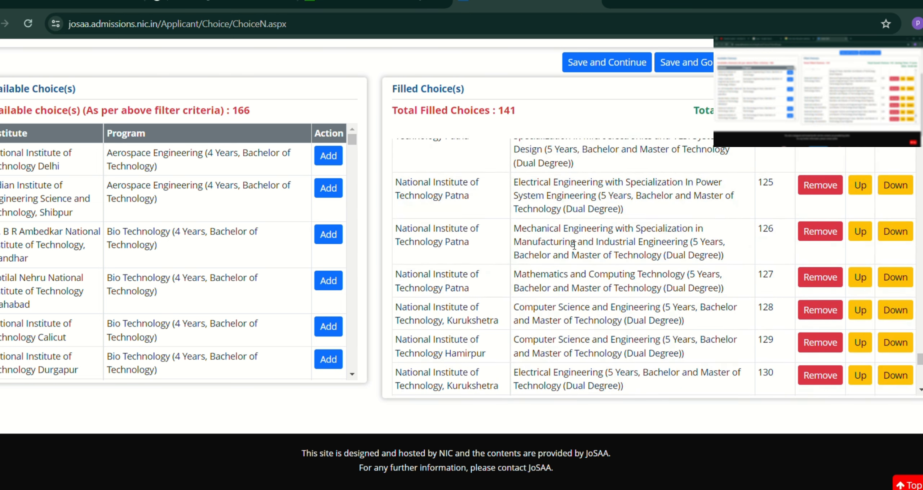
scroll(574, 245, "up", 2)
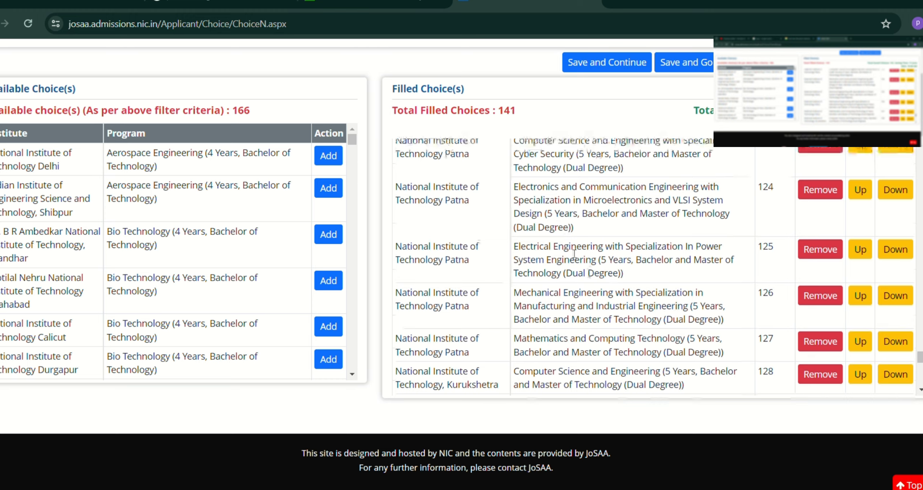
scroll(574, 253, "up", 2)
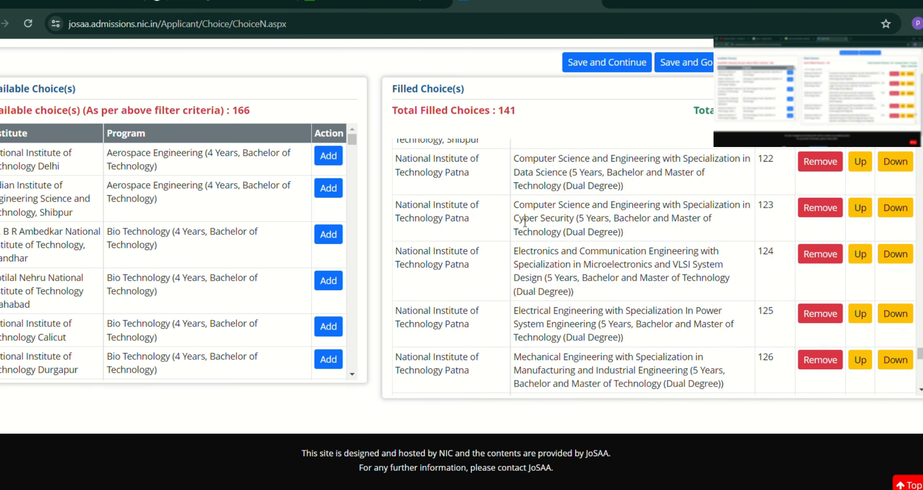
scroll(582, 238, "up", 5)
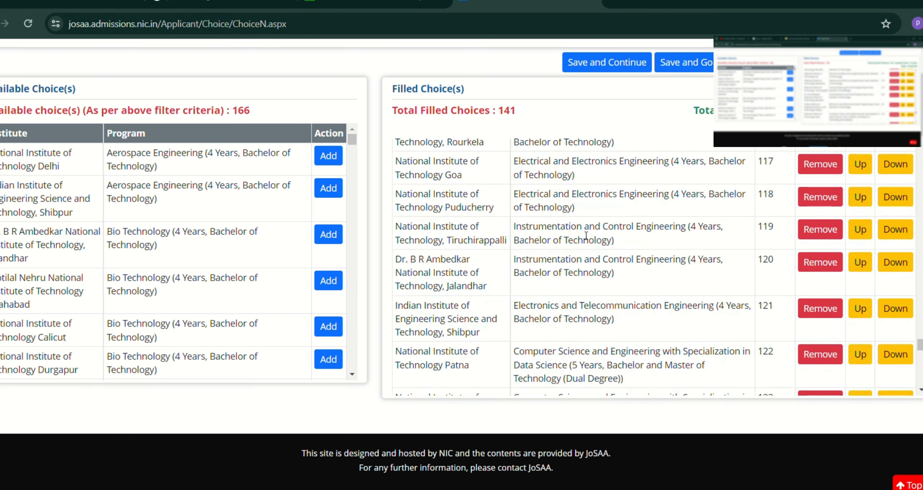
scroll(609, 306, "up", 2)
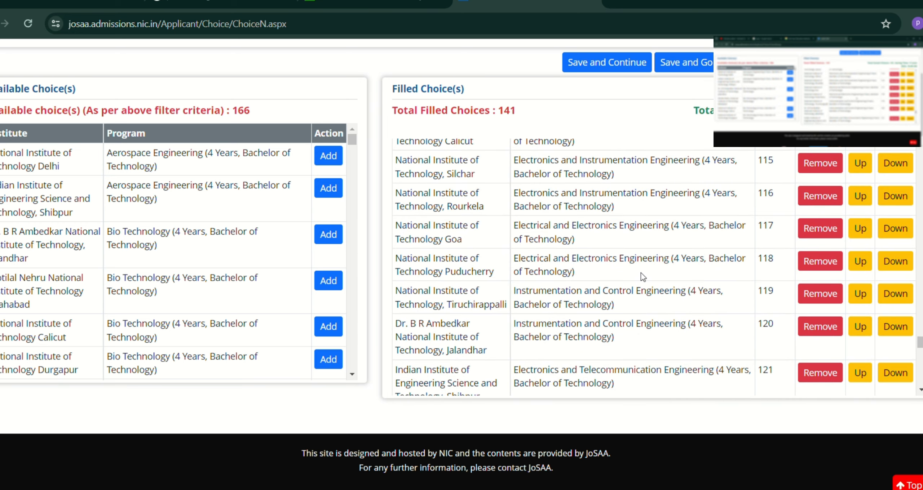
scroll(620, 302, "up", 3)
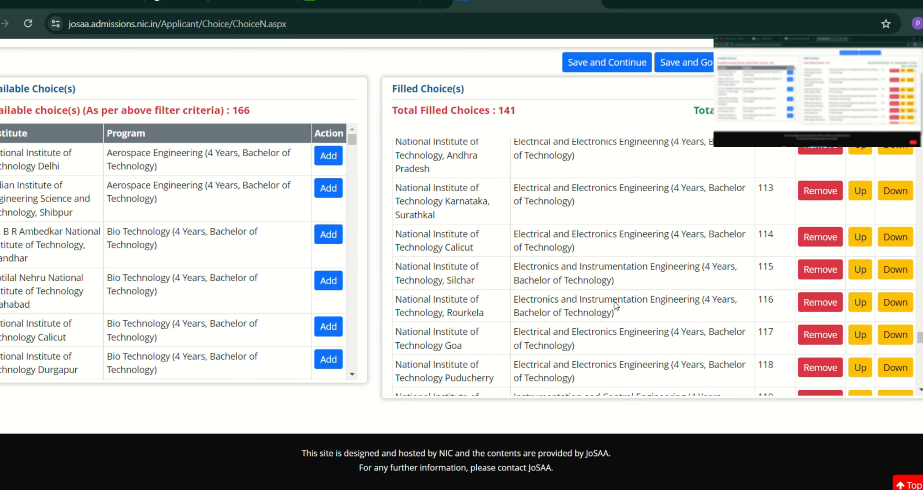
scroll(616, 305, "up", 2)
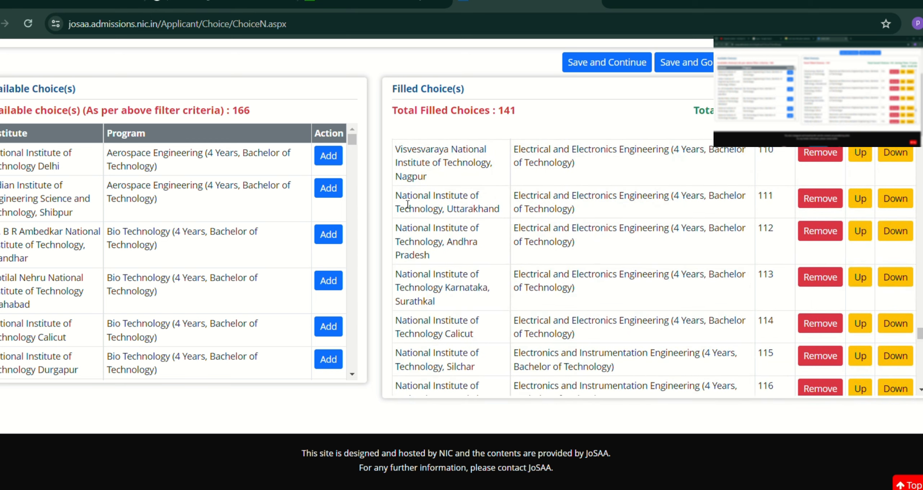
Step: Examine the order of the Electrical and Electronics, Microelectronics & VLSI, Robotics & Automation and Mechanical Engineering entries among the filled choices
left_click_drag(401, 196, 688, 355)
scroll(631, 248, "down", 1)
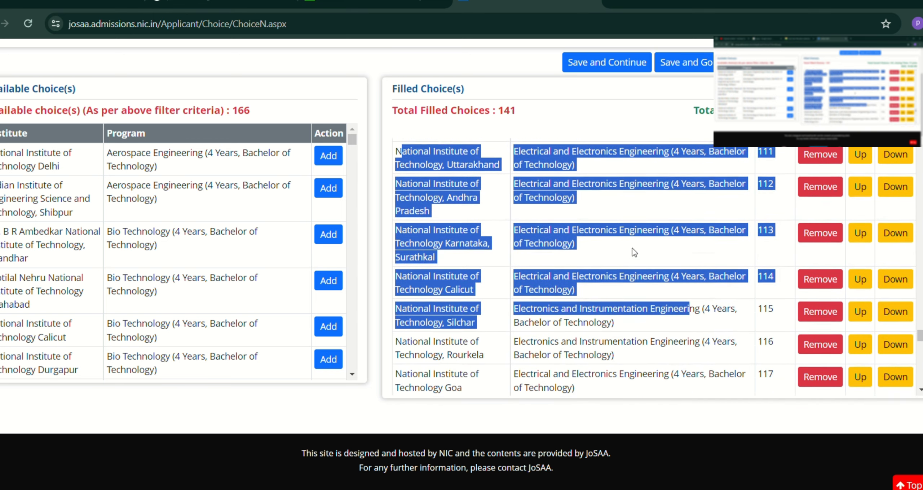
scroll(632, 248, "up", 5)
left_click_drag(396, 182, 620, 367)
scroll(529, 224, "up", 2)
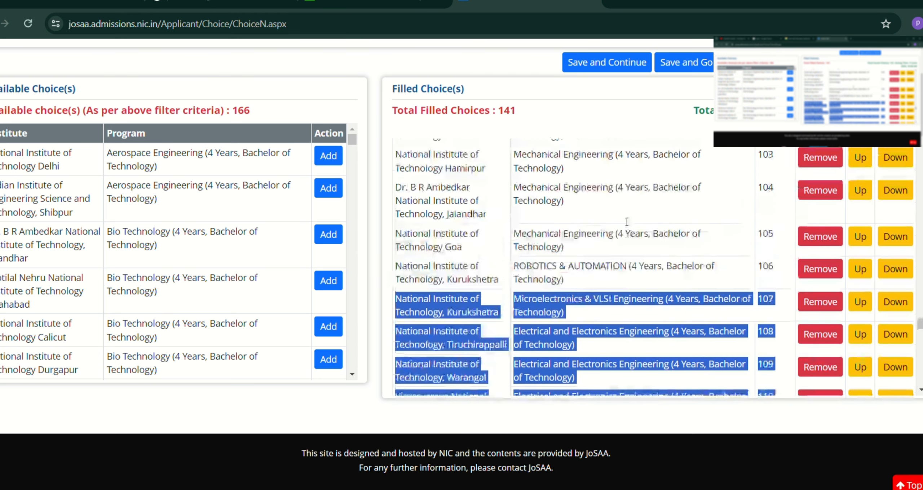
left_click_drag(396, 168, 747, 385)
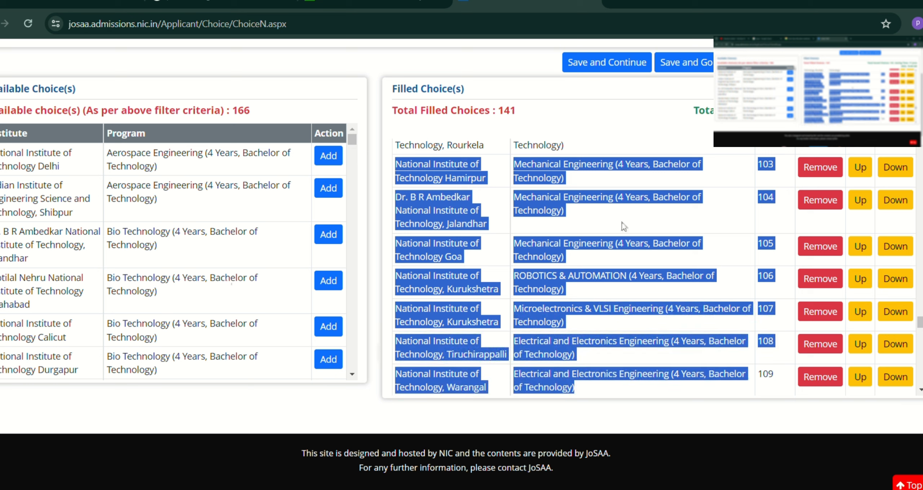
scroll(624, 226, "up", 5)
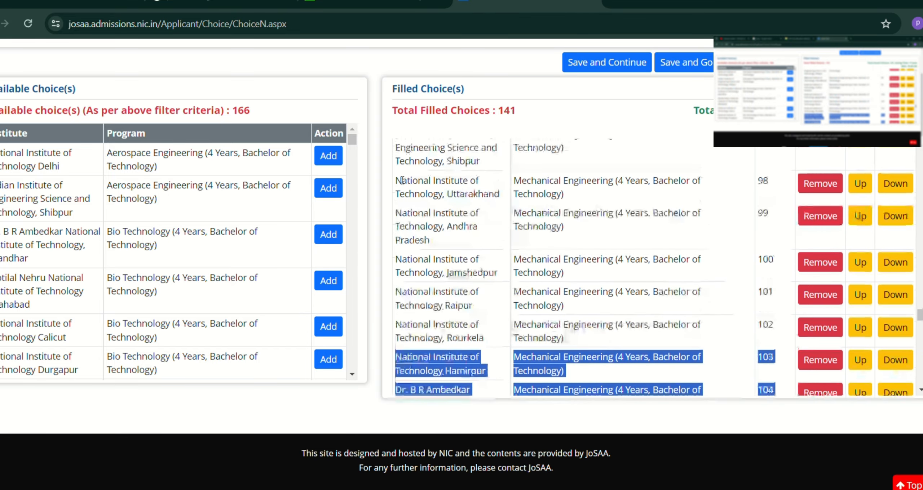
left_click_drag(402, 180, 715, 354)
scroll(703, 289, "up", 2)
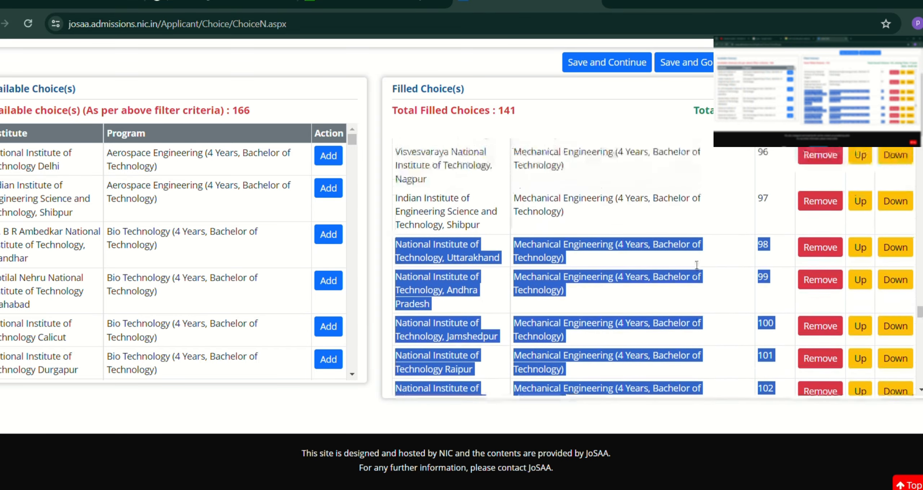
scroll(696, 265, "up", 5)
left_click_drag(402, 156, 686, 361)
scroll(683, 270, "up", 6)
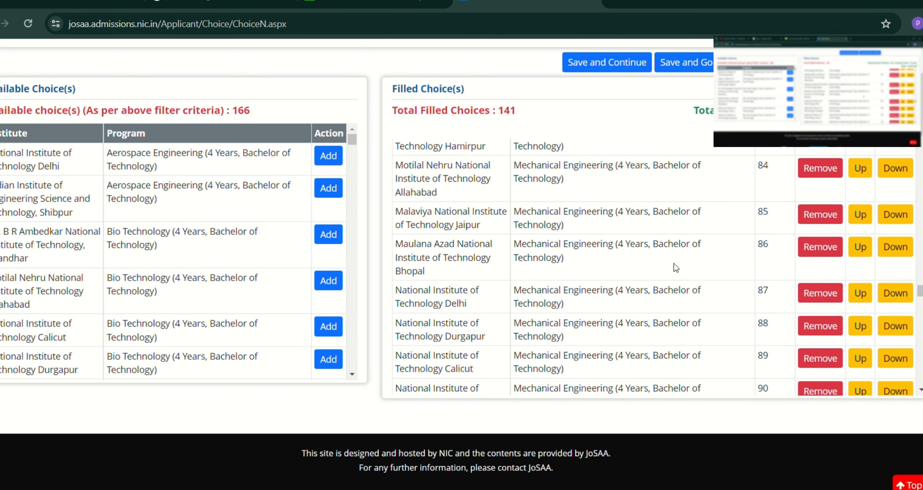
Step: Check the earlier Electronics and Communication and Electrical Engineering choices, and recheck the final entries of the filled list
scroll(677, 268, "up", 20)
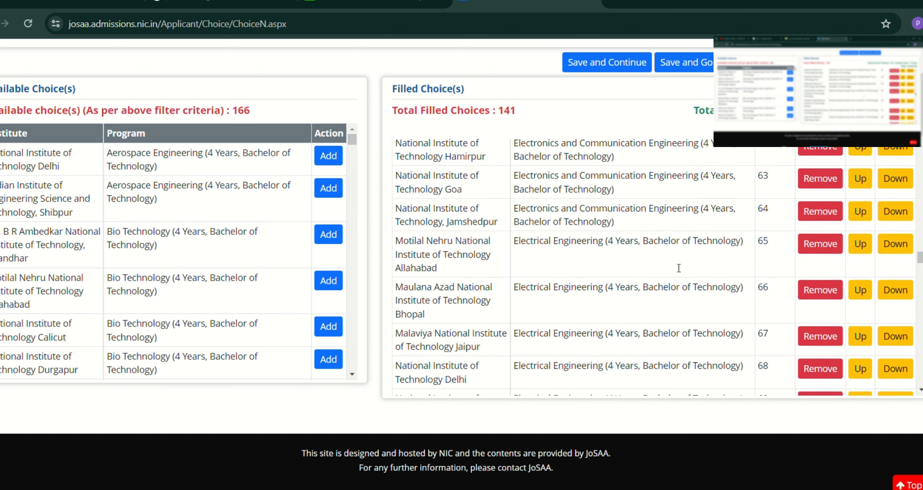
scroll(677, 268, "up", 18)
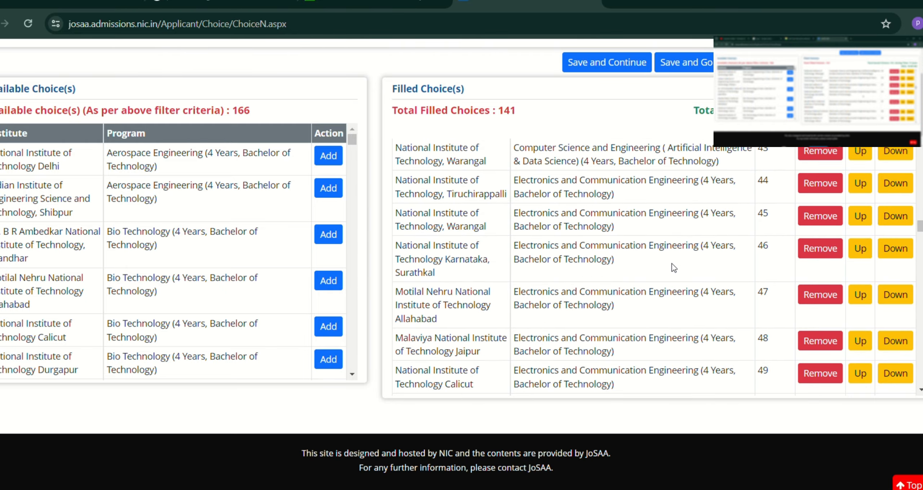
scroll(678, 266, "down", 20)
scroll(919, 306, "down", 12)
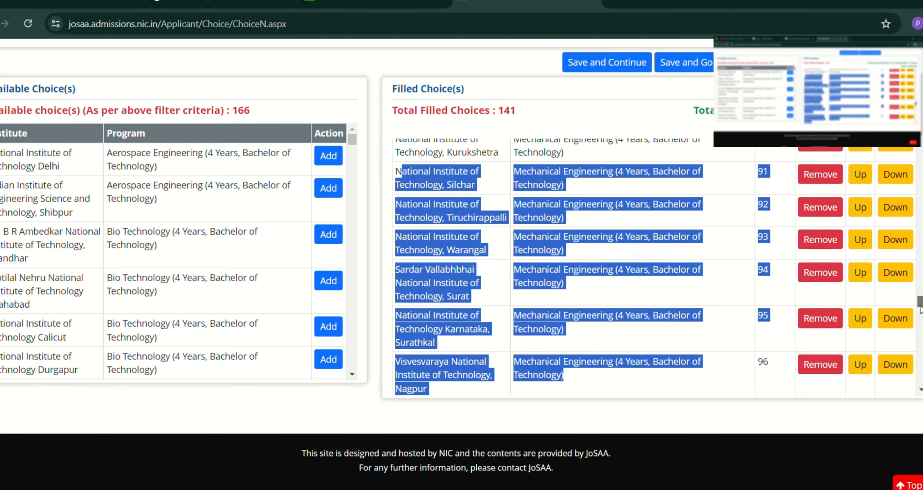
scroll(919, 309, "down", 20)
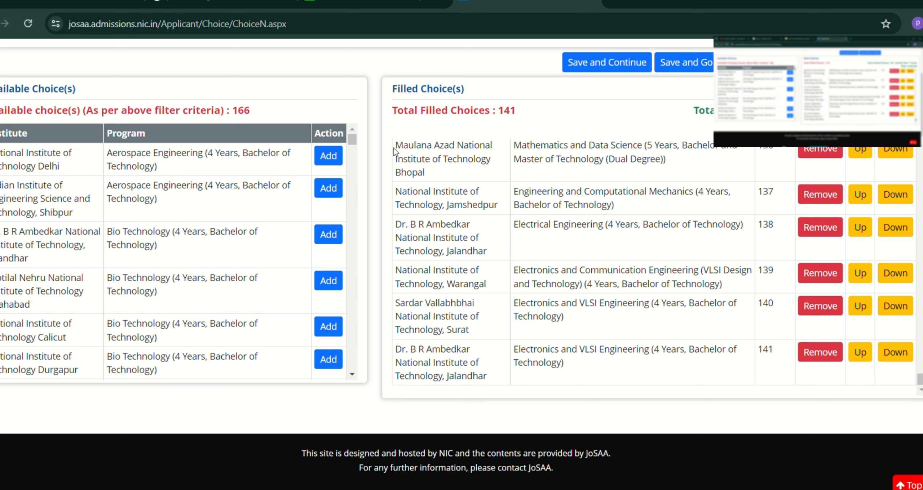
left_click_drag(393, 148, 551, 300)
left_click(618, 326)
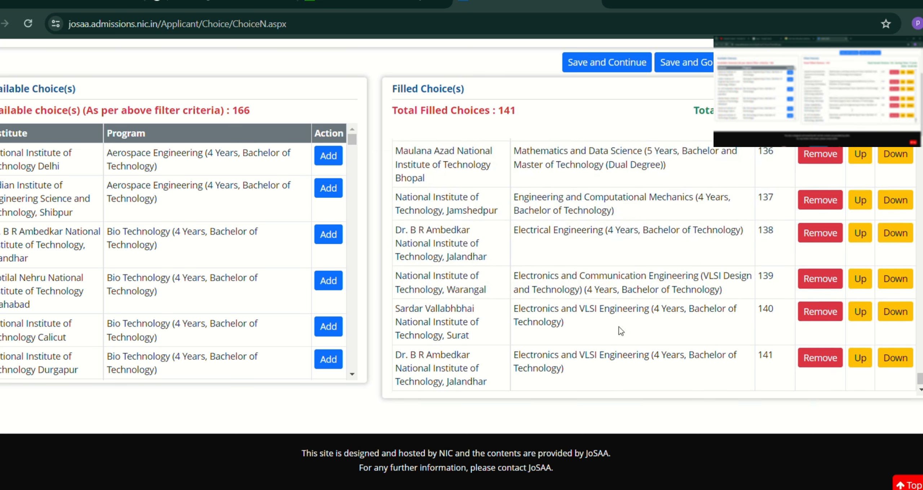
scroll(609, 309, "down", 2)
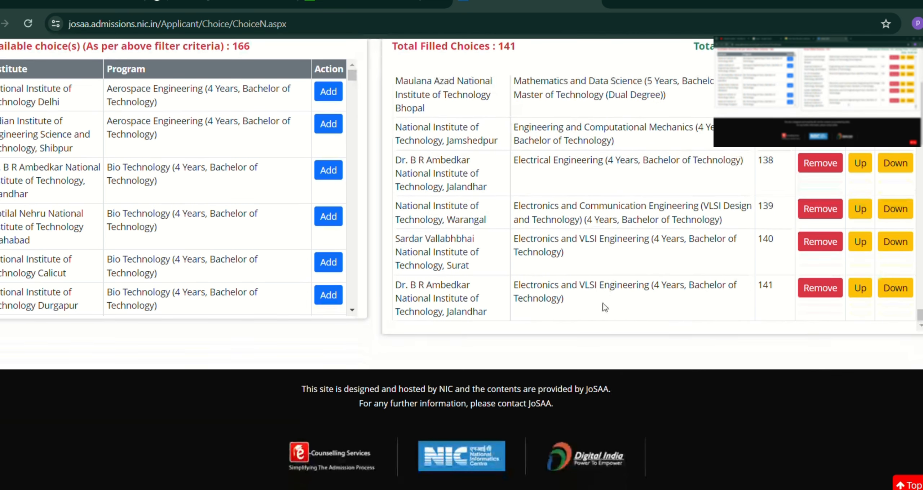
scroll(605, 307, "up", 2)
scroll(612, 368, "up", 1)
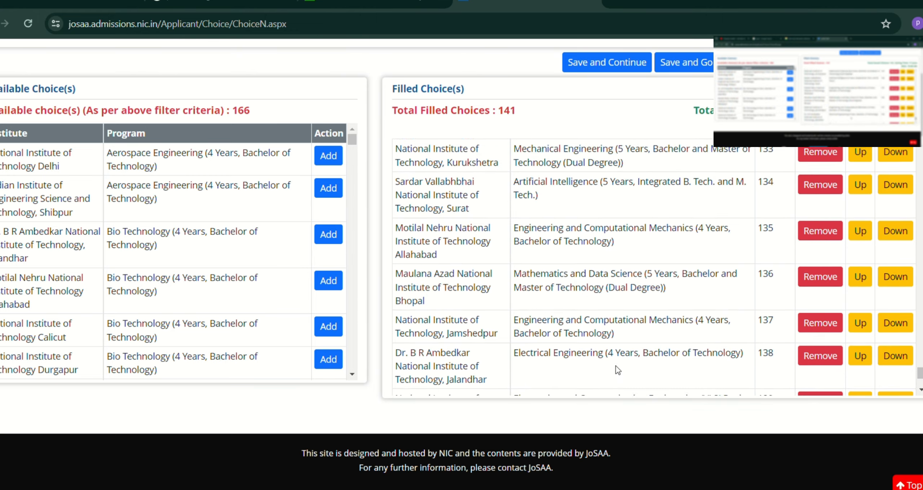
Step: Filter the available choices by Indian Institute of Information Technology and add the four-year Computer Science and Business programme at IIIT Lucknow
scroll(609, 366, "down", 3)
scroll(395, 399, "down", 1)
scroll(395, 399, "up", 2)
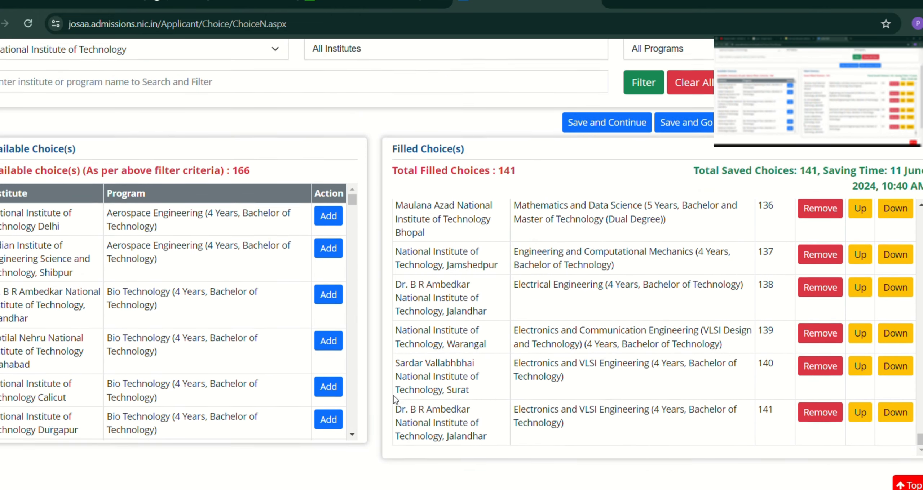
left_click(231, 58)
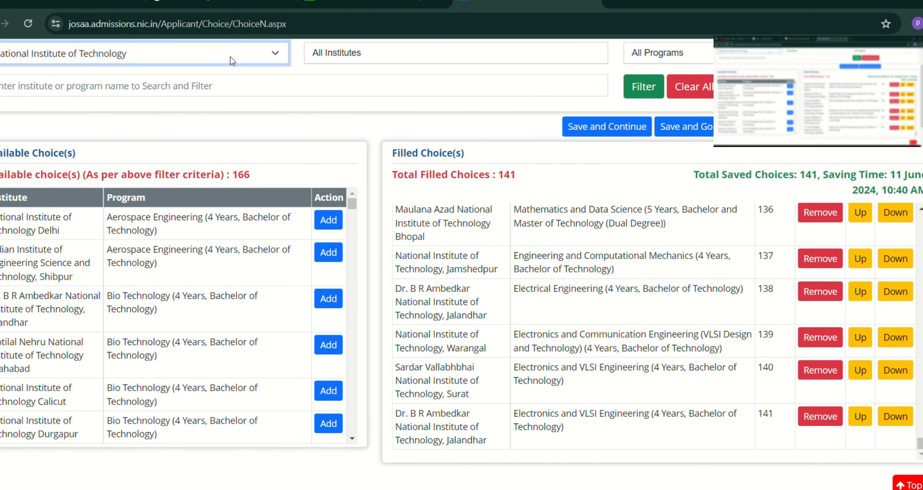
key("Down")
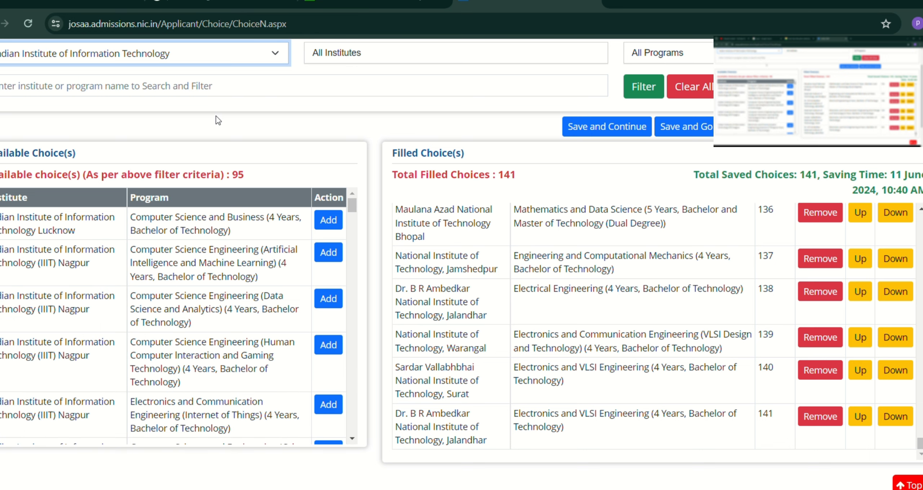
left_click(372, 122)
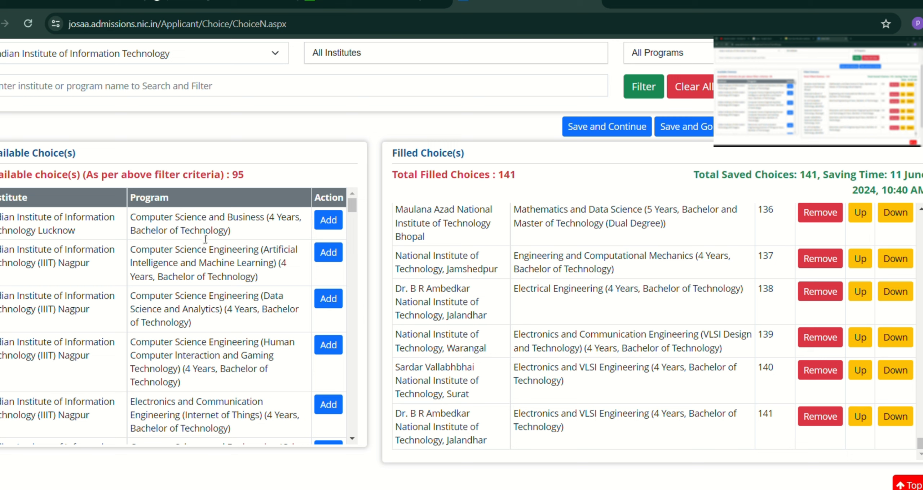
left_click(333, 223)
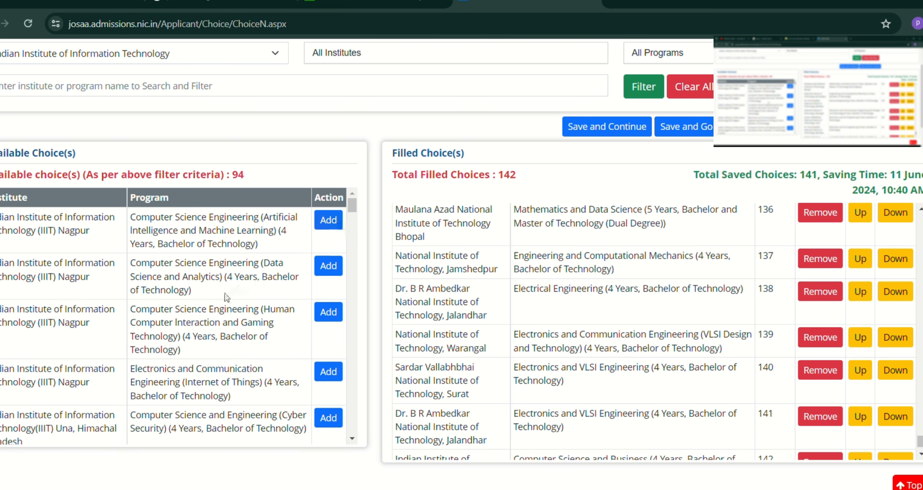
Step: Add the four-year Computer Science and Engineering programme at IIIT Pune to the filled choices
scroll(225, 298, "down", 3)
scroll(224, 296, "down", 3)
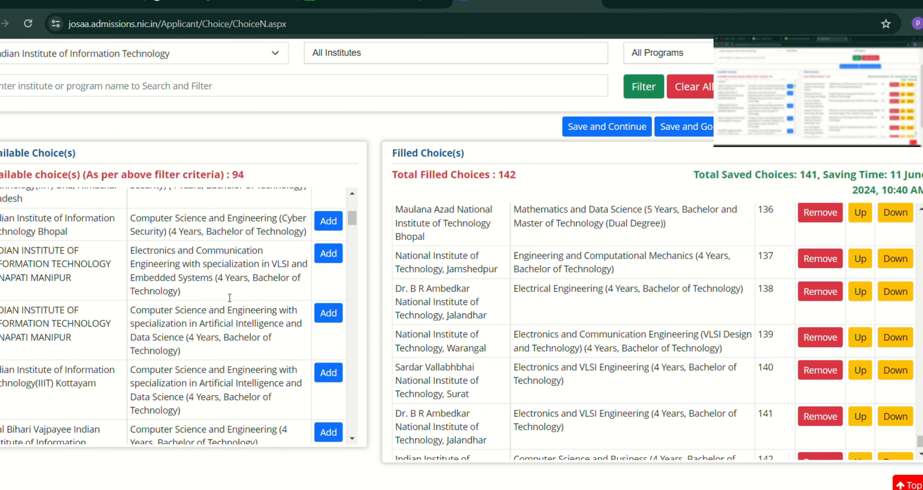
scroll(204, 288, "up", 2)
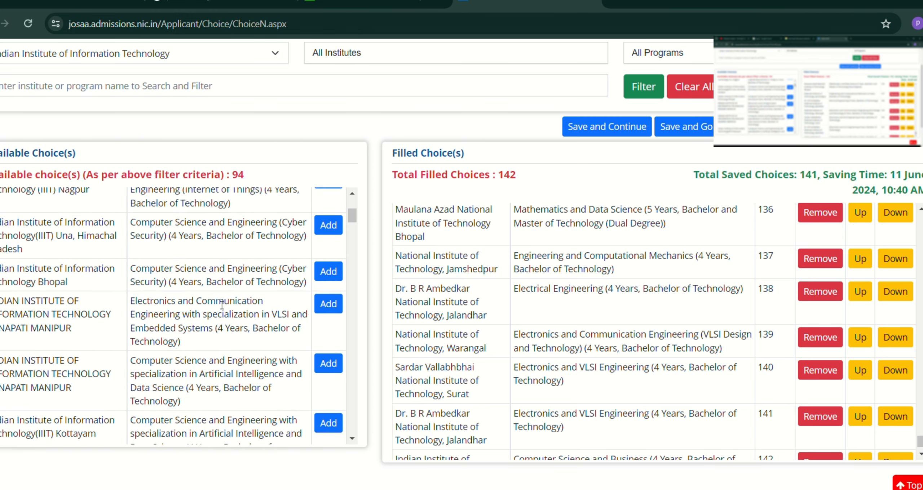
scroll(224, 306, "down", 5)
scroll(229, 340, "down", 5)
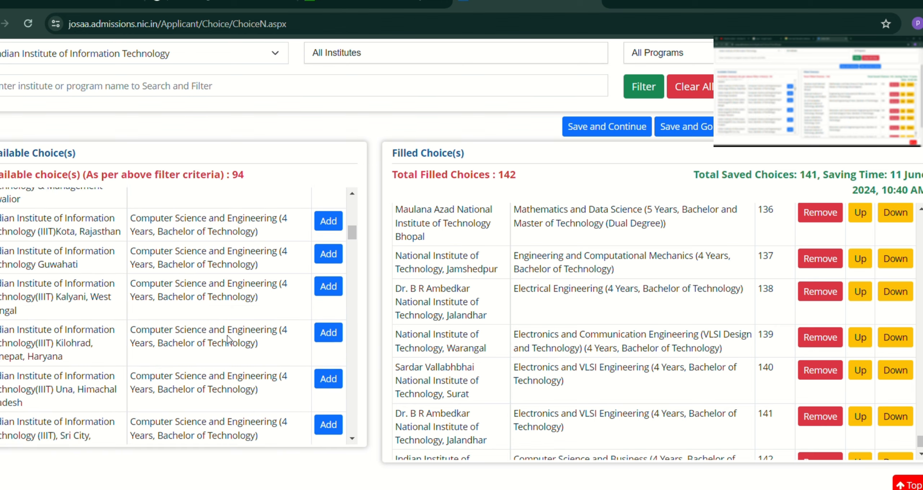
scroll(232, 340, "down", 5)
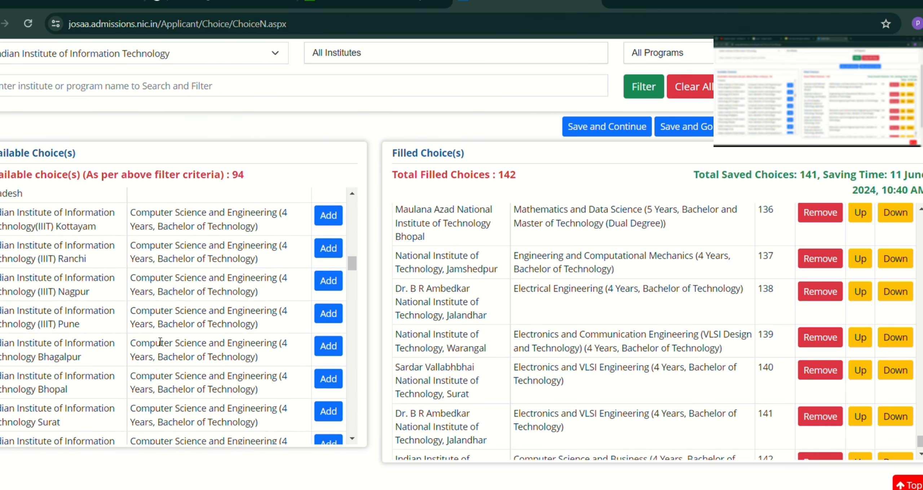
left_click(328, 313)
Step: Look through the available IIIT programmes and add the four-year Computer Science and Engineering programme at IIIT Tiruchirappalli
scroll(222, 324, "down", 3)
scroll(225, 333, "down", 5)
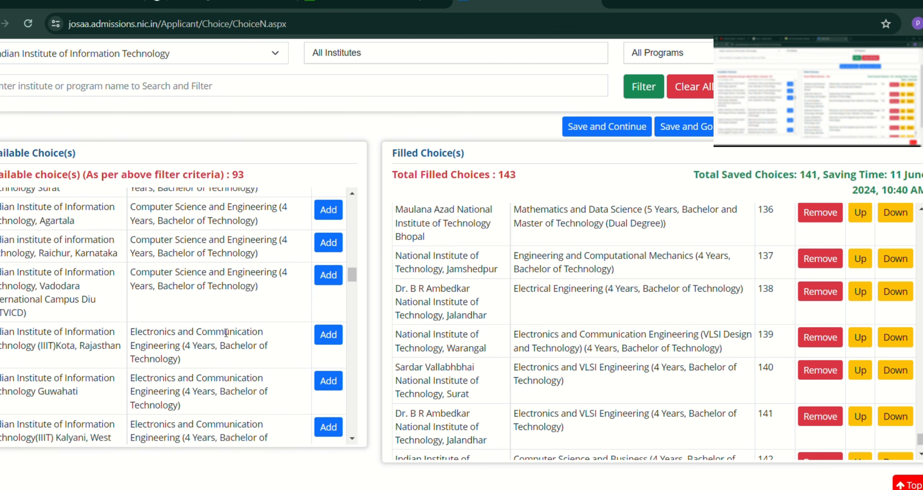
scroll(192, 244, "down", 4)
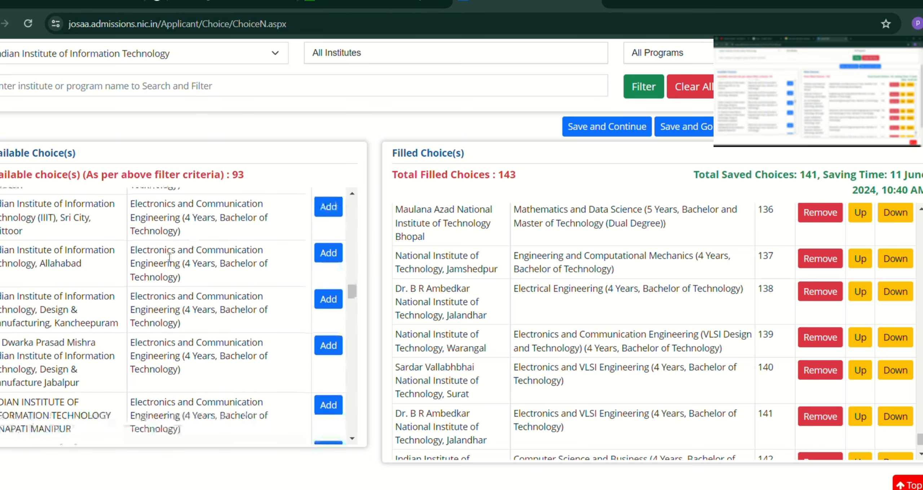
scroll(324, 268, "down", 4)
scroll(176, 271, "up", 14)
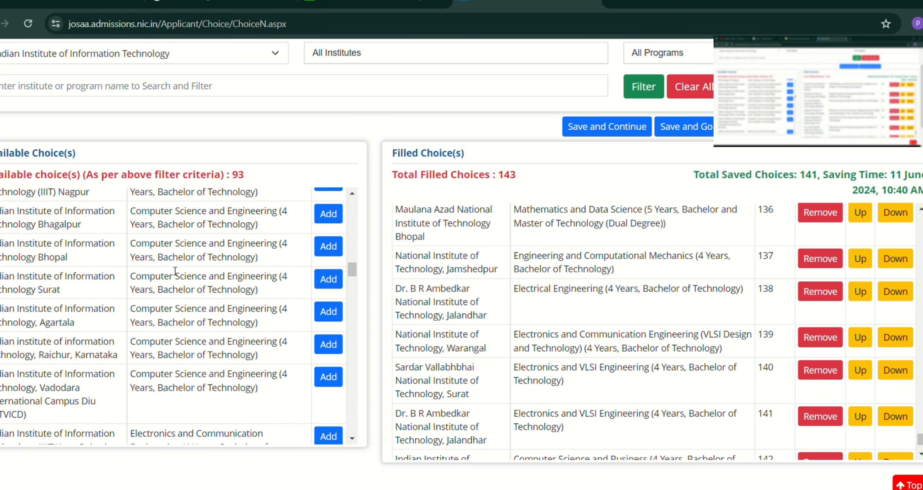
scroll(175, 271, "up", 1)
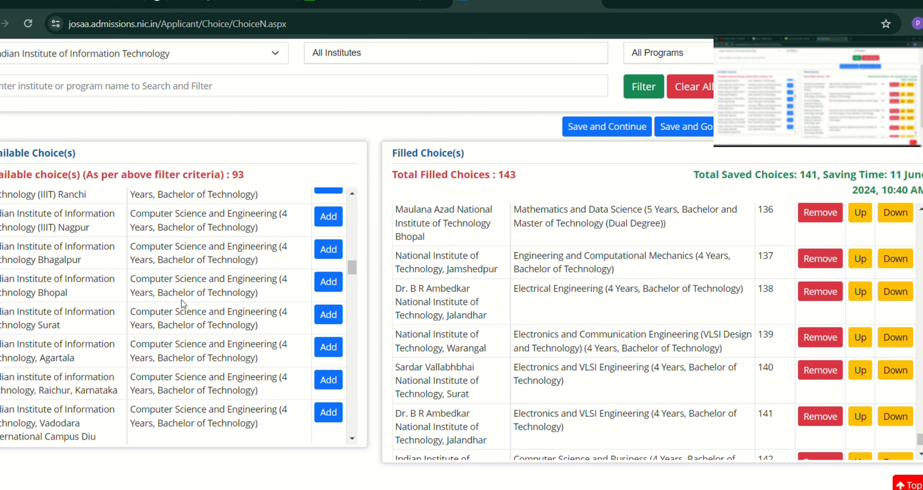
scroll(183, 304, "up", 7)
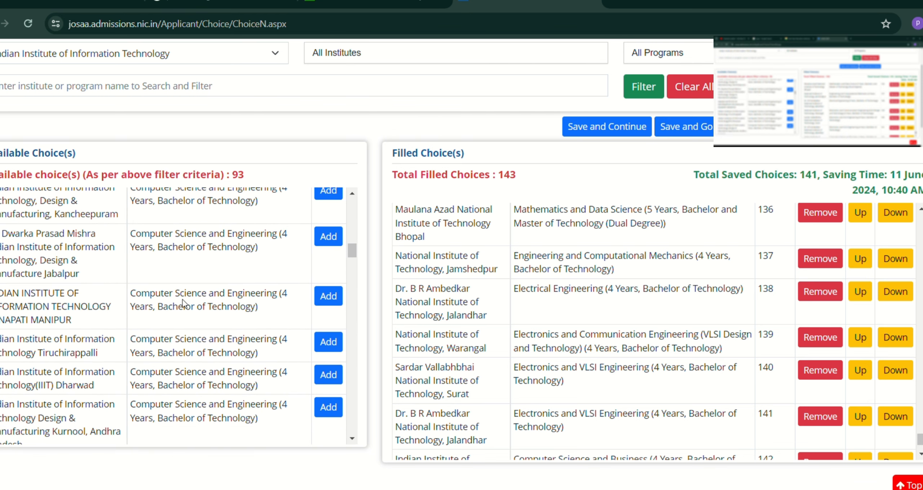
scroll(185, 304, "up", 1)
scroll(185, 305, "down", 1)
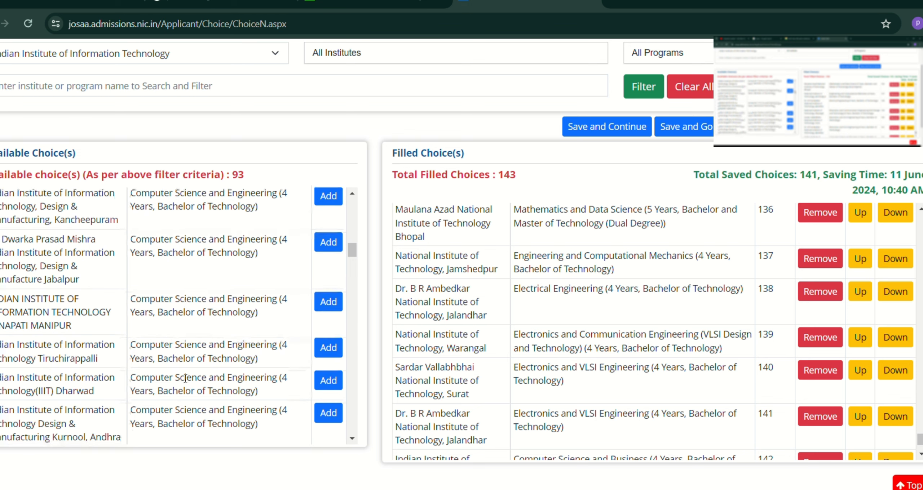
left_click(325, 350)
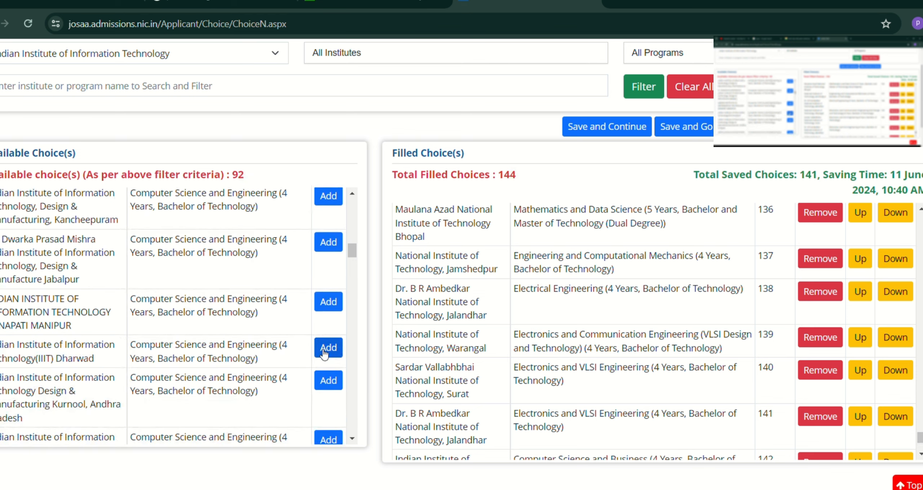
Step: Add the four-year Computer Science and Engineering programmes at IIIT Sri City, accepting its institute restrictions, and at Atal Bihari Vajpayee IIITM Gwalior
scroll(257, 333, "up", 4)
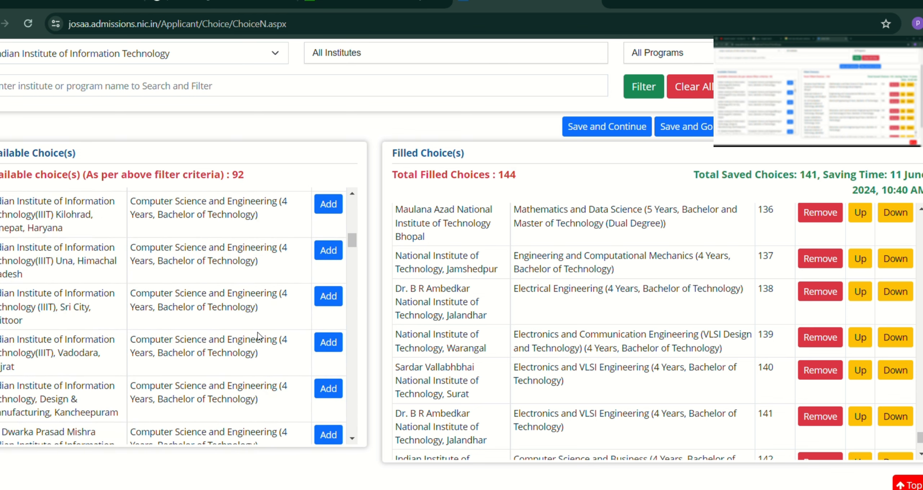
left_click(332, 298)
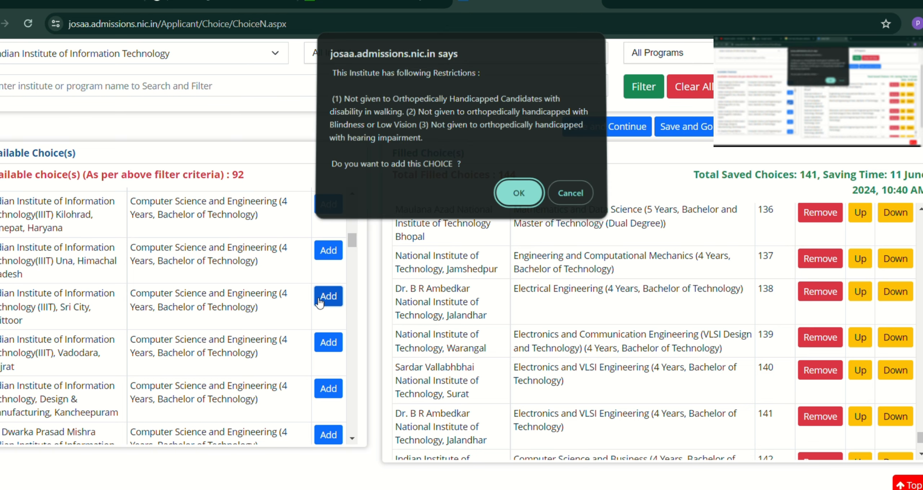
left_click(519, 195)
scroll(346, 259, "up", 5)
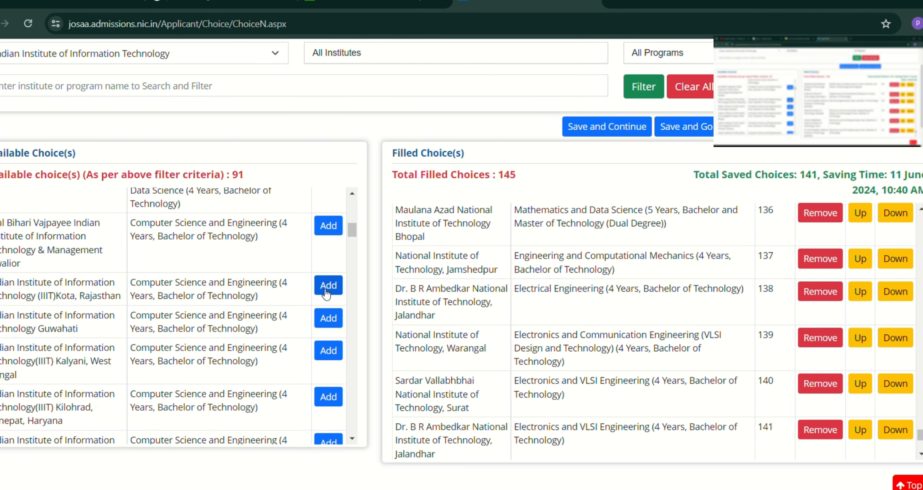
left_click(326, 226)
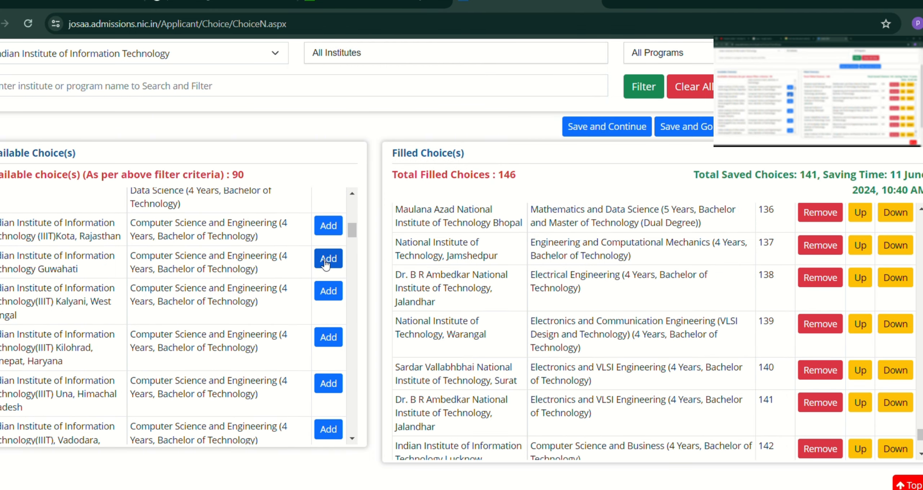
Step: Add the four-year Computer Science and Engineering (Cyber Security) programme at IIIT Bhopal to the filled choices
scroll(273, 286, "up", 1)
scroll(267, 285, "up", 2)
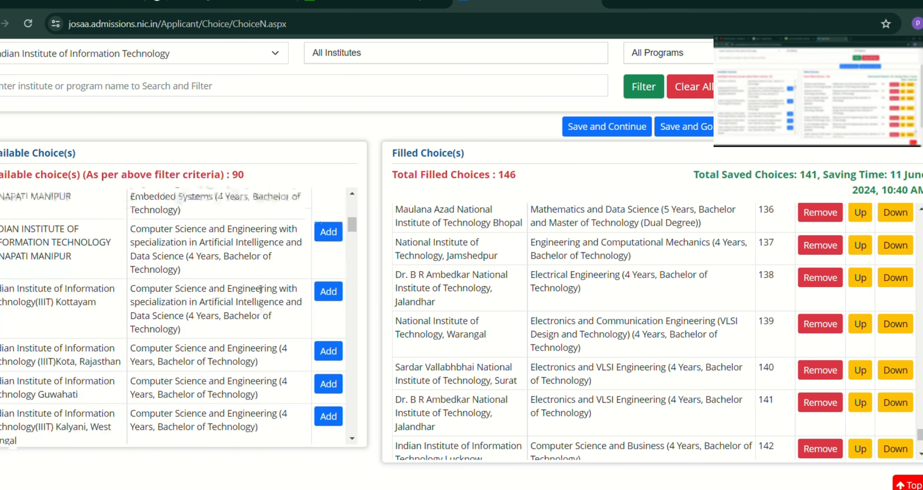
scroll(212, 278, "up", 2)
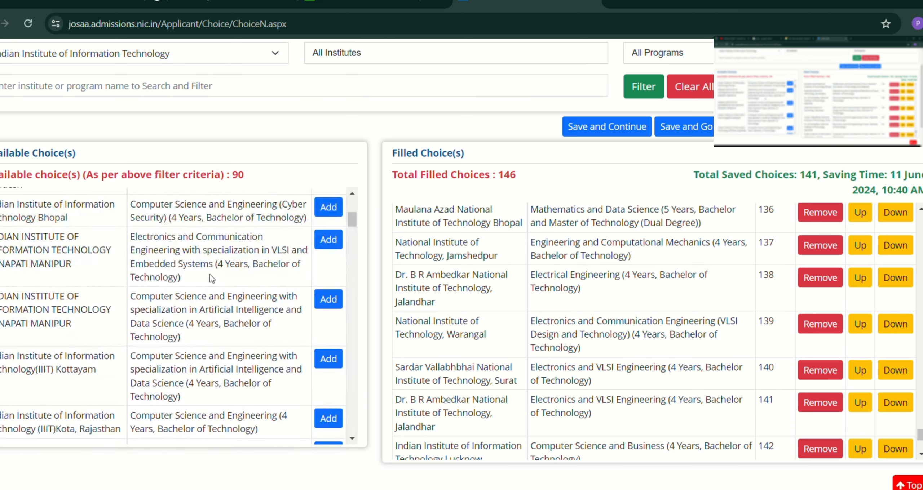
scroll(212, 278, "up", 2)
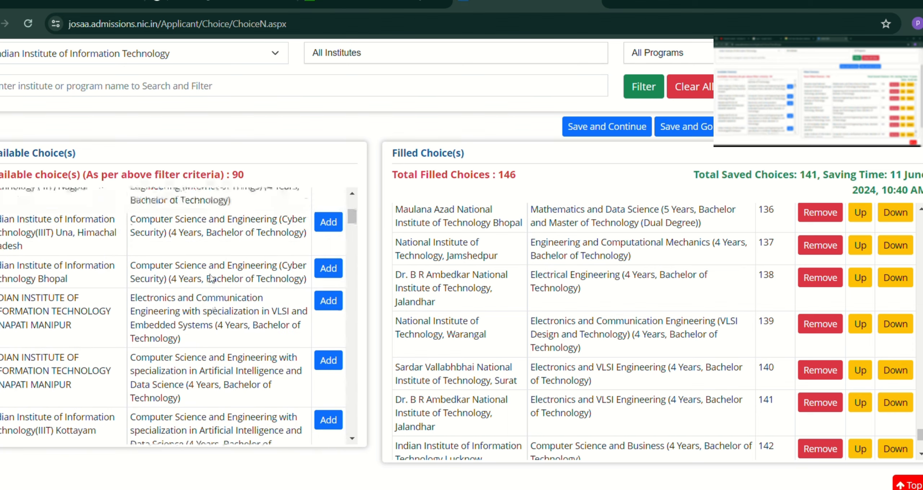
left_click(328, 271)
Step: Save the changes made to the filled choices and dismiss the saving message
scroll(265, 293, "up", 3)
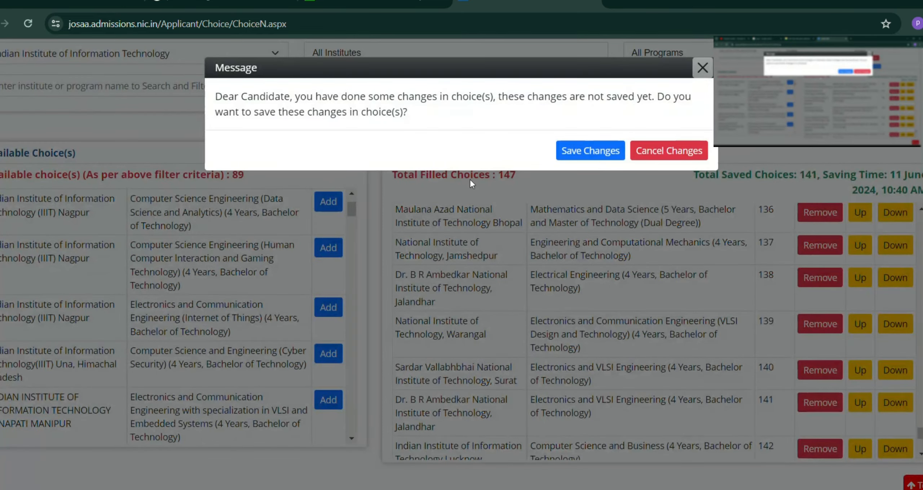
left_click(590, 143)
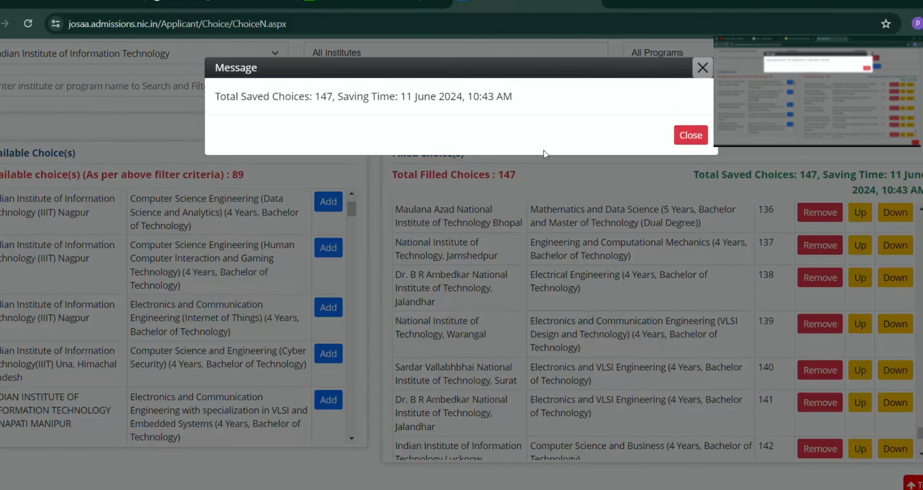
left_click(690, 132)
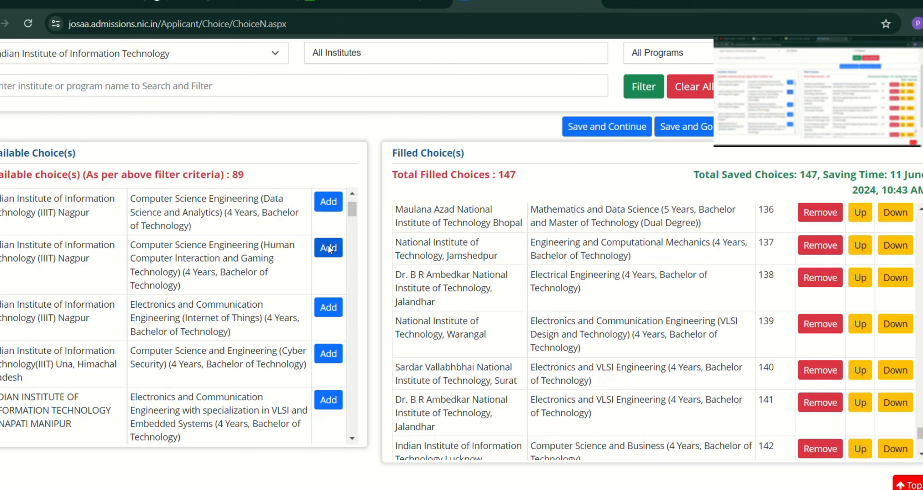
Step: Add IIIT Nagpur's Human Computer Interaction and Gaming, Data Science, Artificial Intelligence and Internet of Things programmes, plus Cyber Security at IIIT Una
left_click(329, 248)
scroll(329, 256, "up", 2)
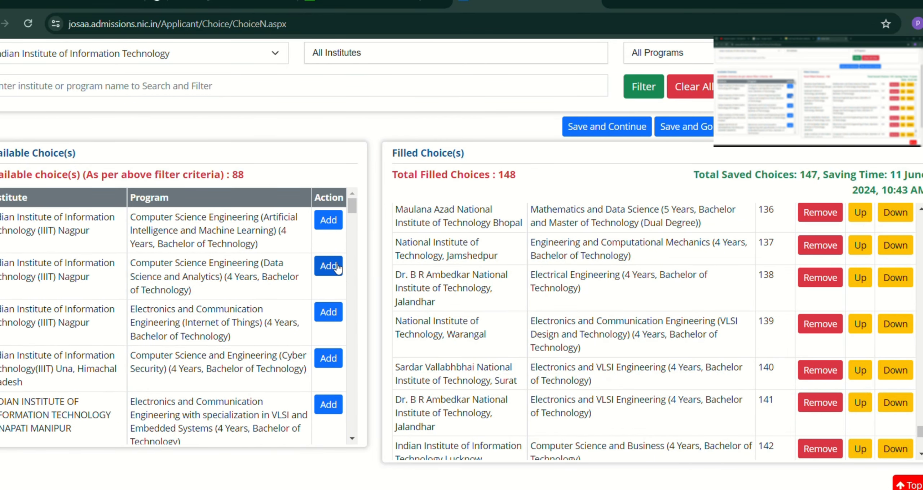
left_click(328, 265)
left_click(329, 220)
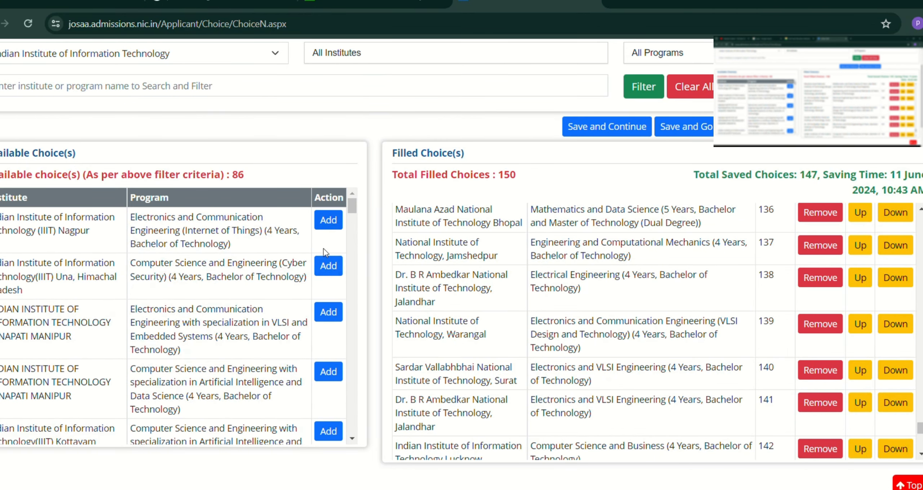
left_click(328, 220)
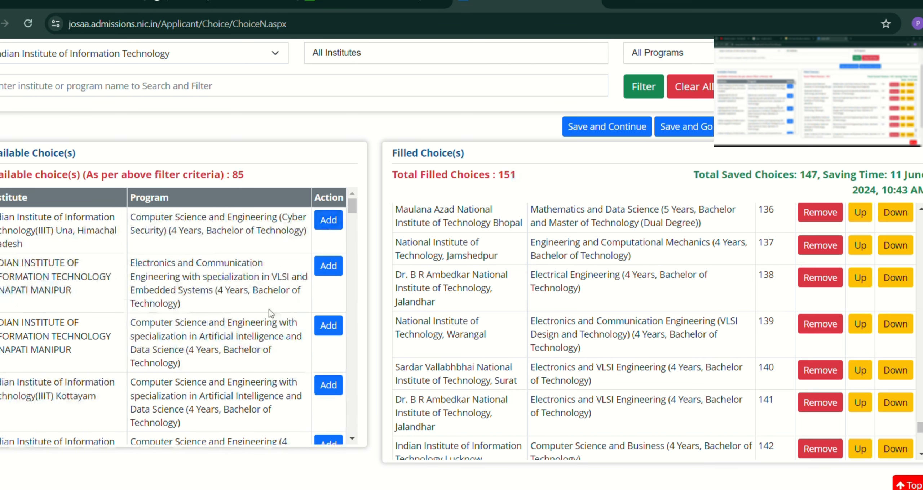
left_click(328, 226)
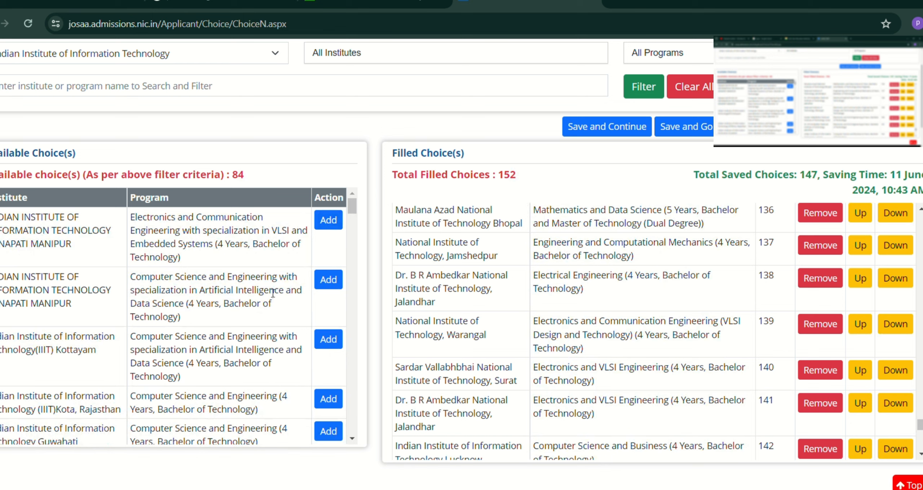
Step: Add the four-year Computer Science and Engineering programmes at IIIT Kota, Una, Vadodara and Kancheepuram, accepting the institute restrictions for Vadodara
scroll(273, 293, "down", 5)
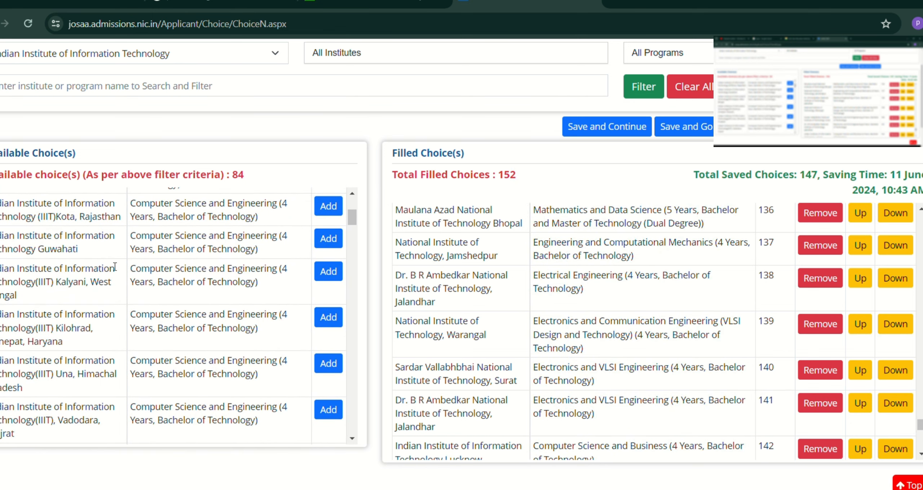
left_click(326, 212)
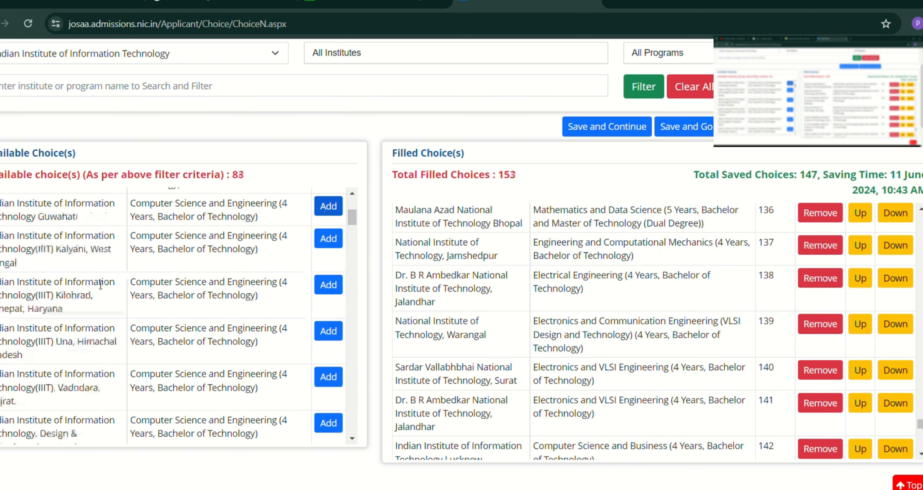
left_click(328, 333)
left_click(328, 333)
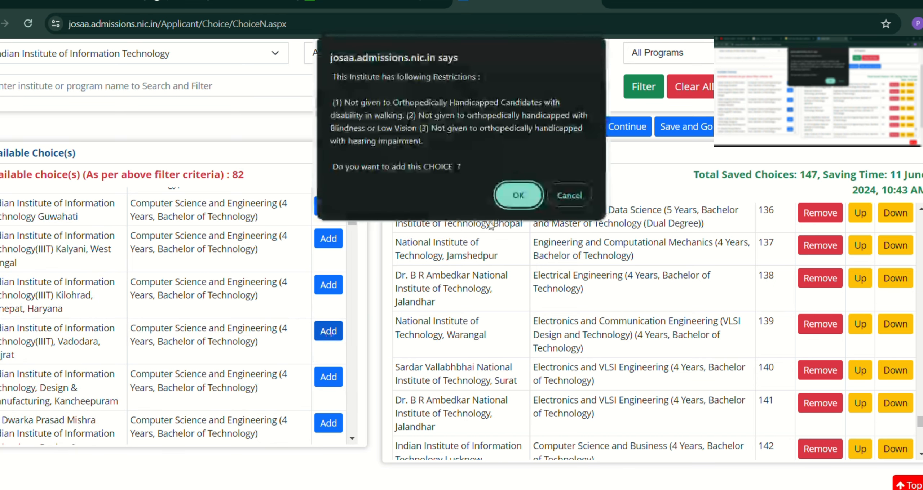
left_click(506, 196)
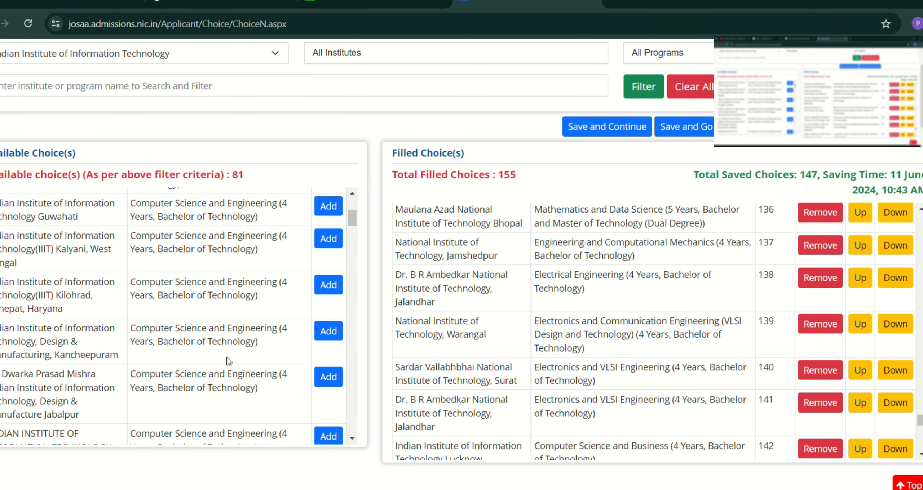
left_click(338, 335)
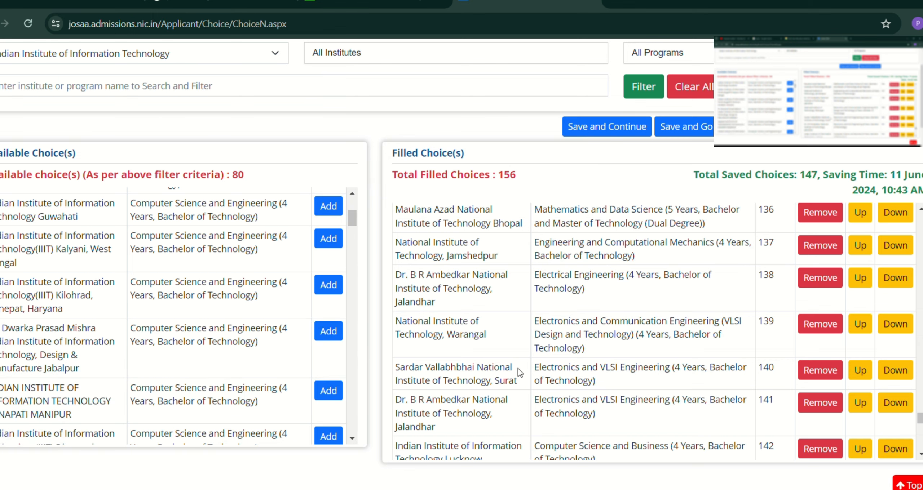
Step: Move the IIITDM Kancheepuram entry up to choice 152 and the IIIT Vadodara entry above IIIT Una's Computer Science and Engineering entry
scroll(649, 343, "down", 10)
scroll(671, 344, "down", 3)
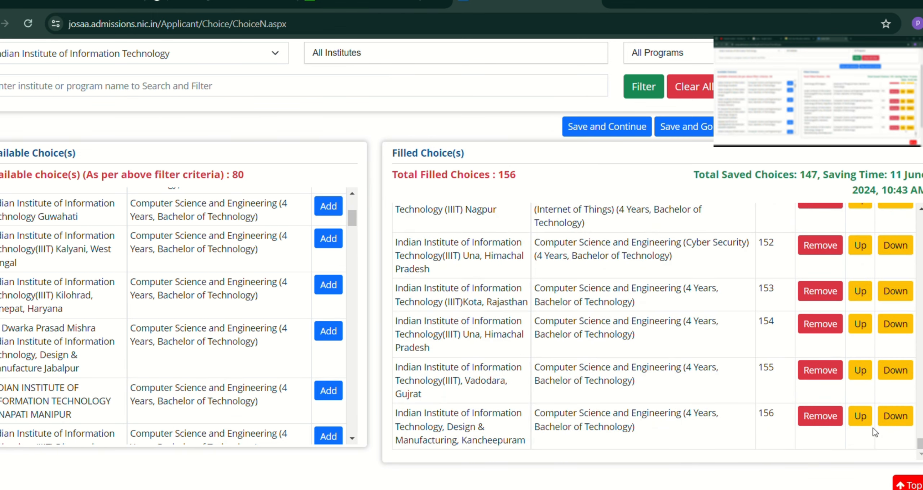
left_click(861, 415)
left_click(862, 373)
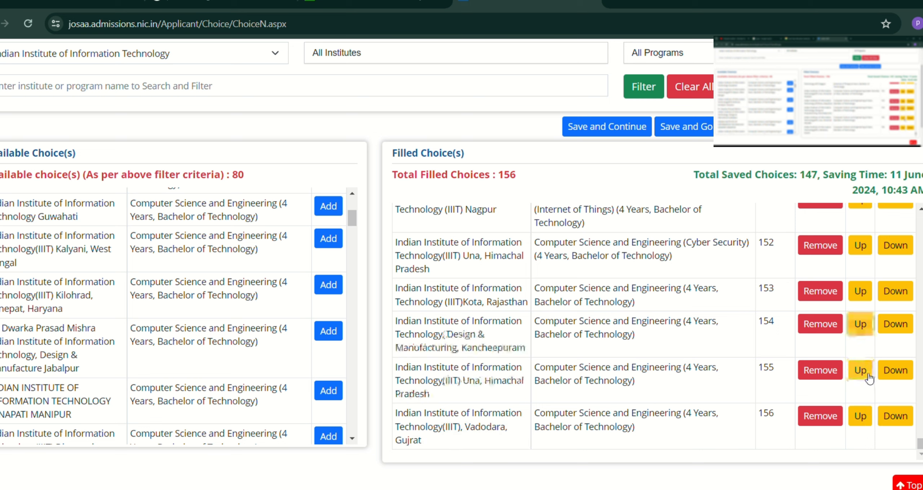
left_click(864, 325)
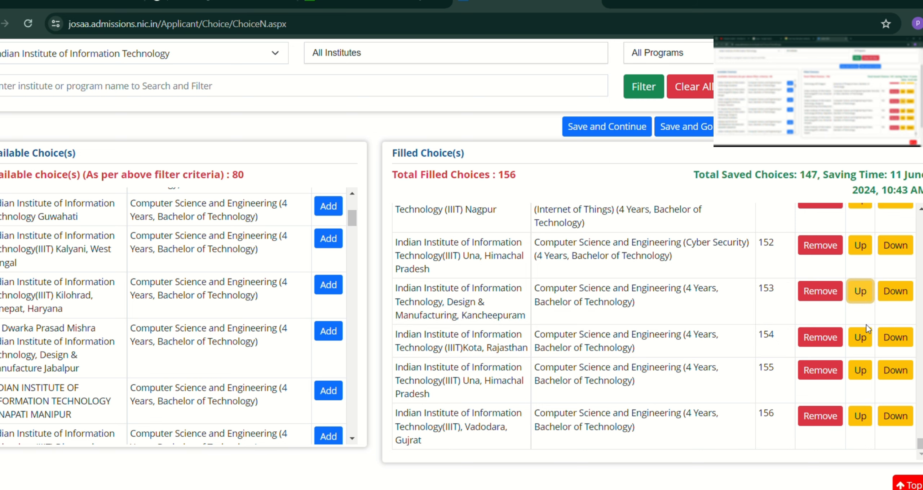
left_click(862, 291)
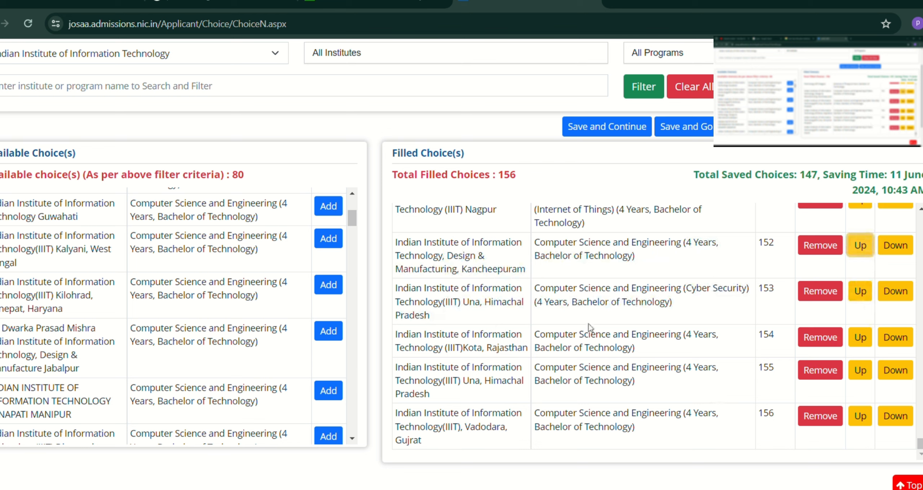
left_click(860, 417)
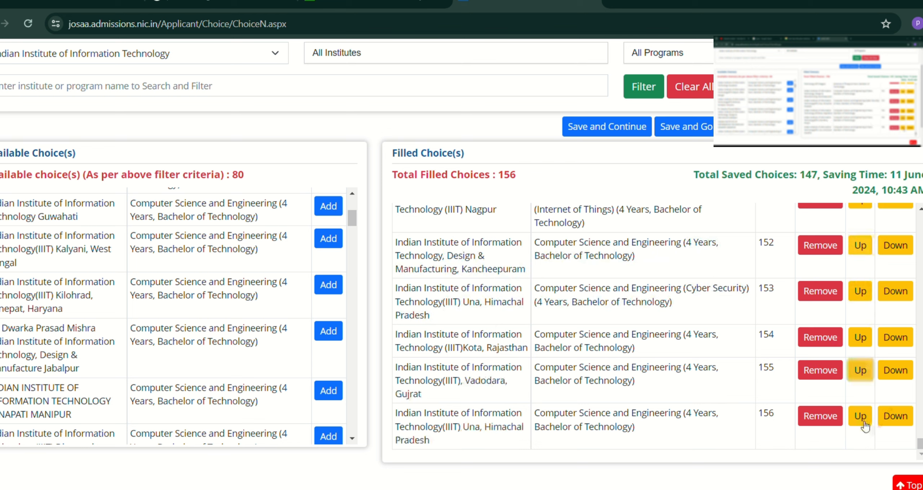
Step: Move the IIIT Vadodara Computer Science and Engineering entry up to choice 153, above IIIT Una's Cyber Security entry
left_click(861, 371)
left_click(859, 337)
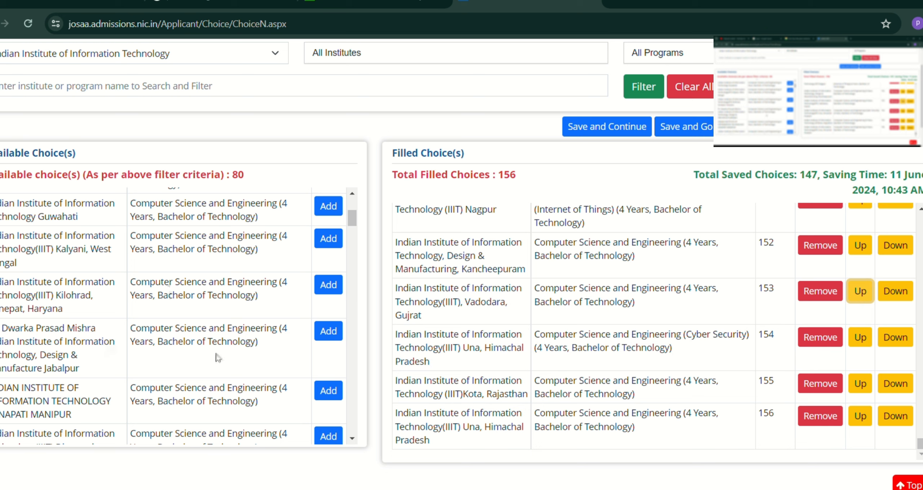
Step: Add Computer Science and Engineering at IIITDM Jabalpur and IIIT Dharwad, Nagpur and Surat, plus the institute listed between Bhagalpur and Surat
left_click(328, 331)
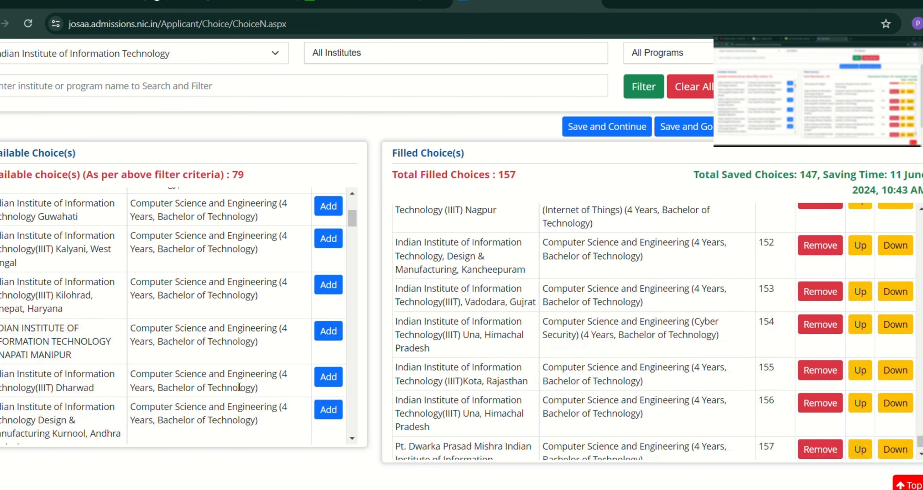
left_click(329, 379)
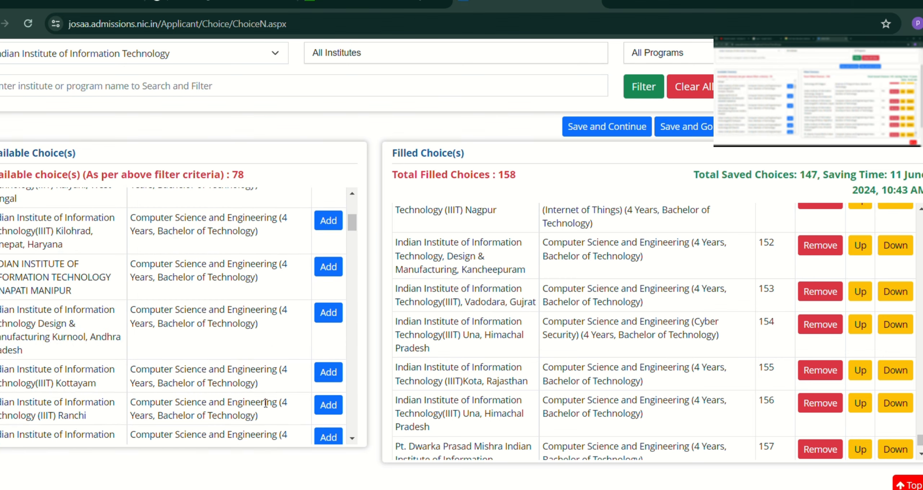
scroll(329, 410, "down", 2)
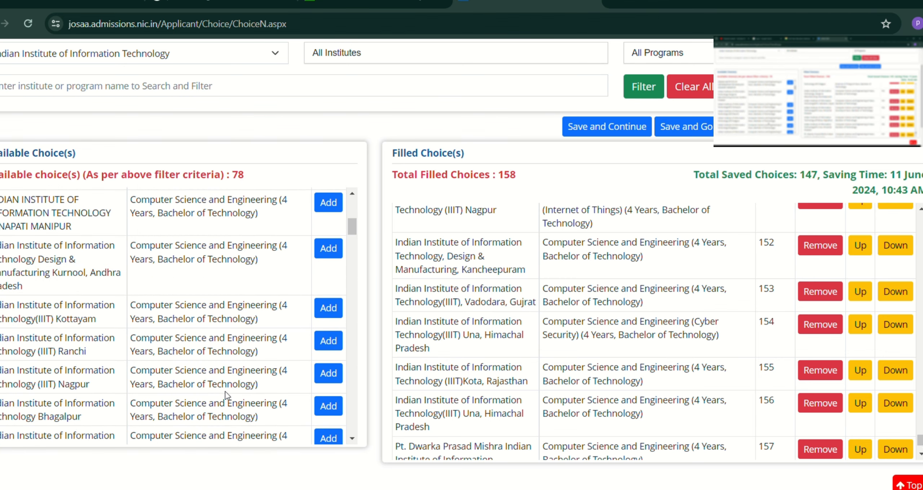
left_click(330, 374)
left_click(341, 414)
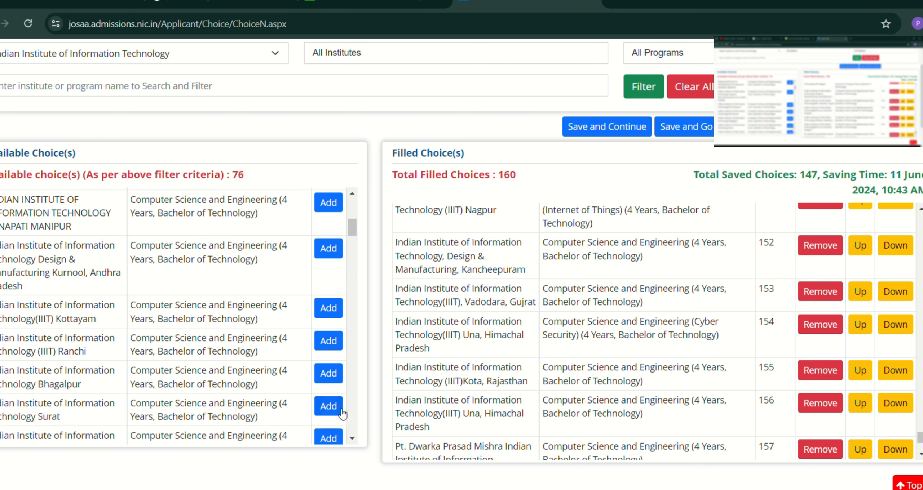
left_click(328, 407)
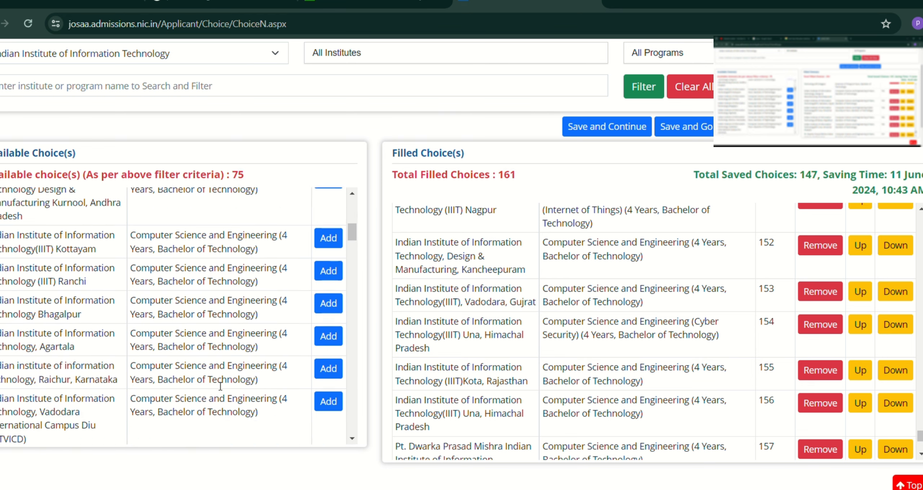
Step: Add Computer Science and Engineering at IIIT Kottayam, Raichur and Vadodara International Campus Diu, accepting the institute restrictions for Kottayam and Diu
scroll(126, 373, "down", 4)
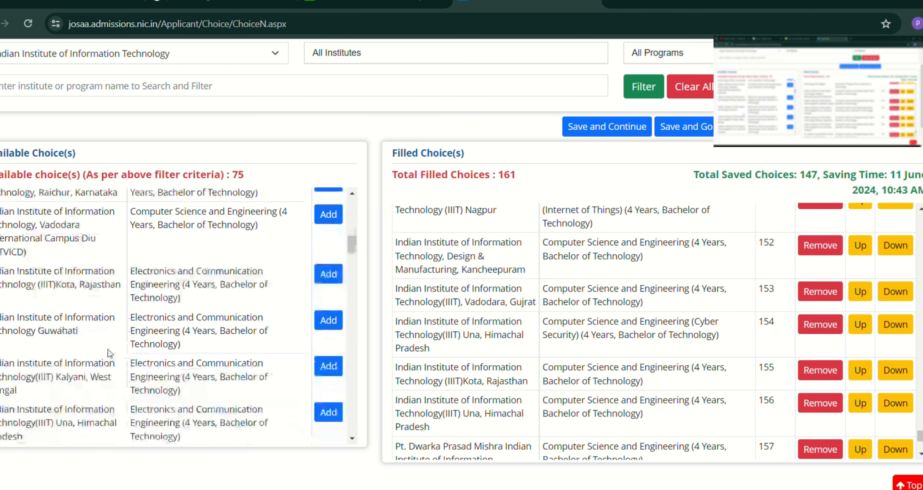
scroll(183, 348, "down", 2)
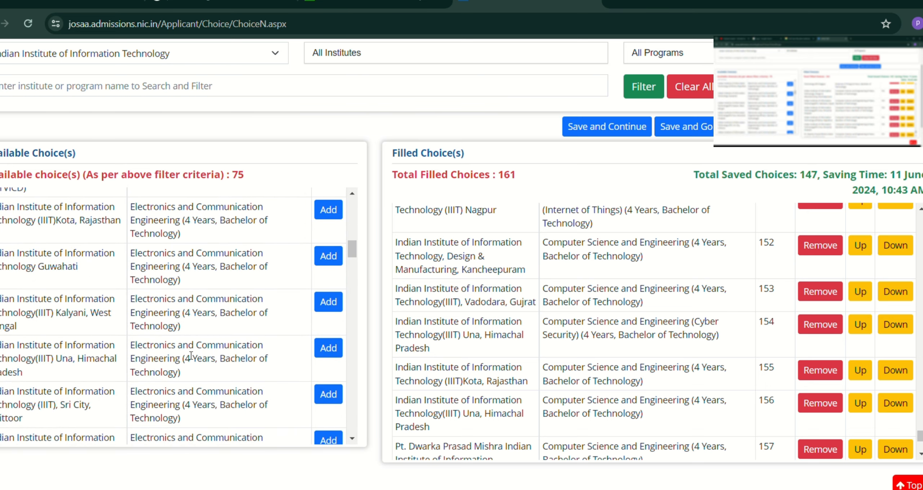
scroll(183, 348, "down", 4)
scroll(181, 348, "up", 8)
scroll(179, 348, "up", 4)
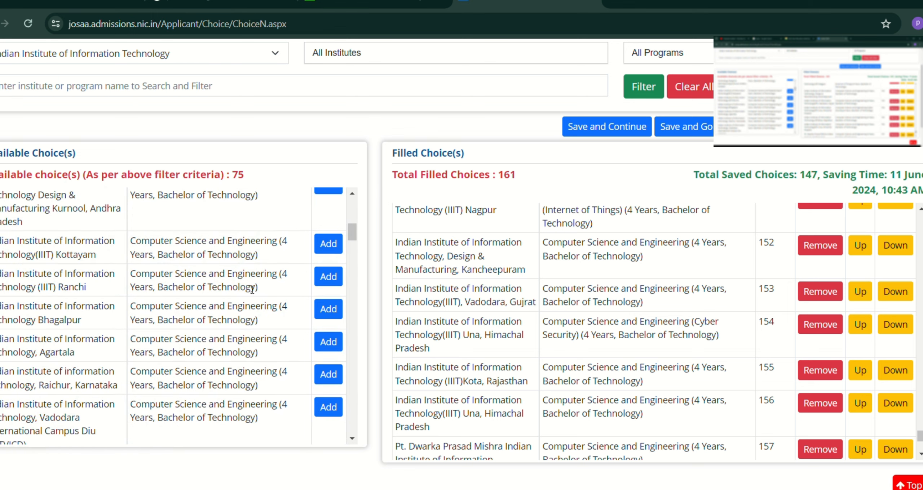
left_click(328, 244)
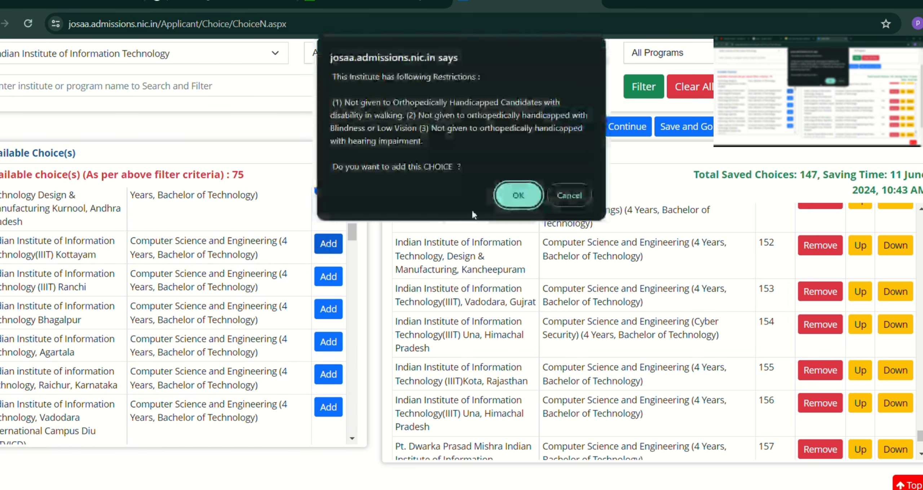
left_click(514, 201)
scroll(222, 295, "up", 3)
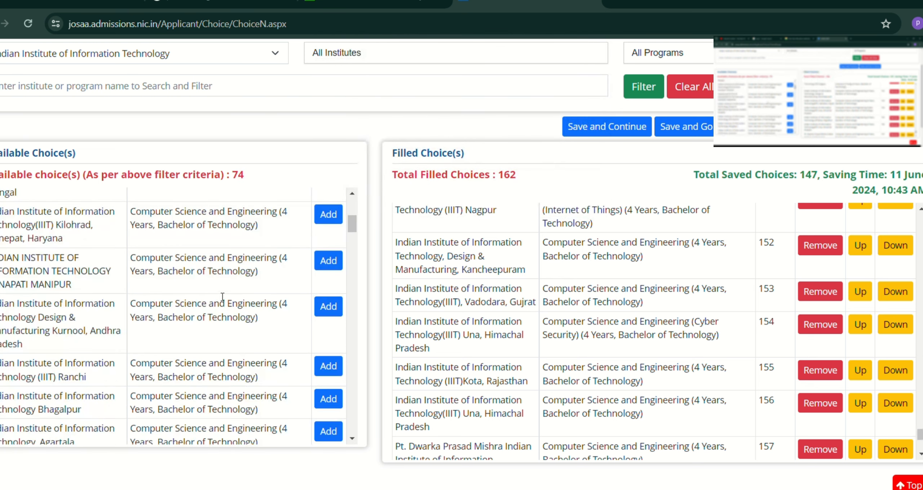
scroll(218, 306, "down", 2)
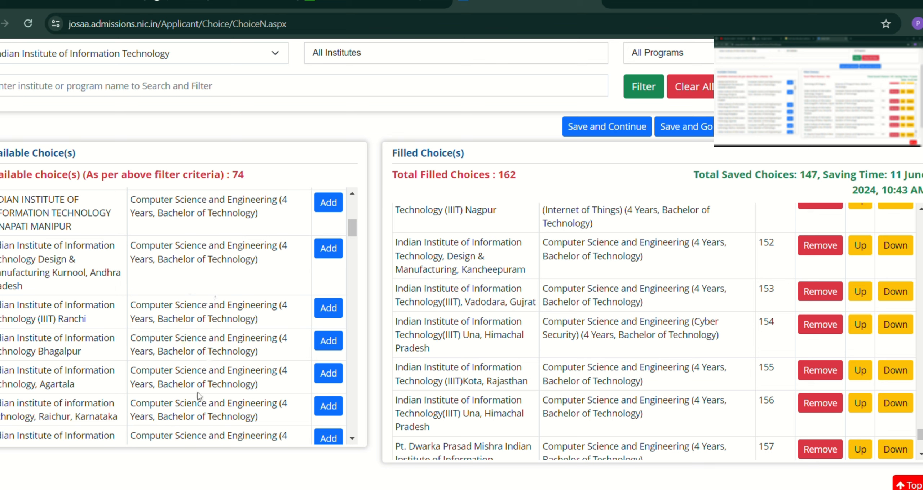
left_click(328, 406)
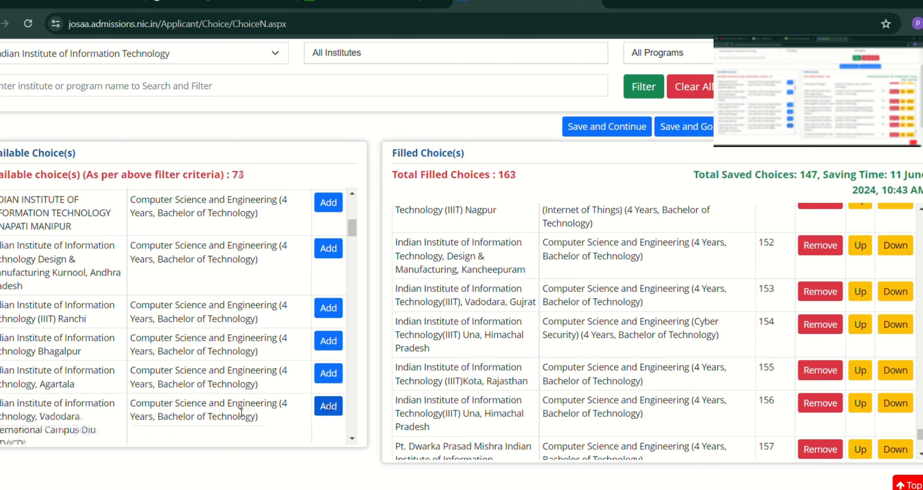
scroll(210, 409, "down", 2)
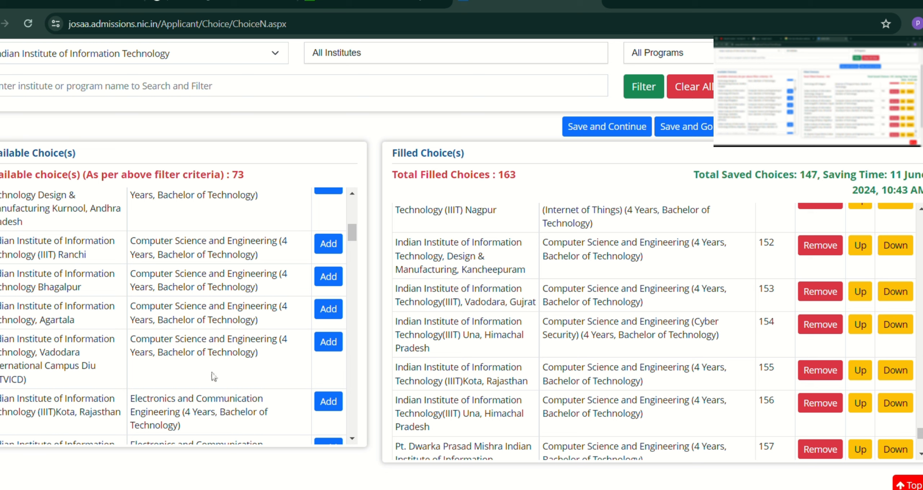
left_click(326, 342)
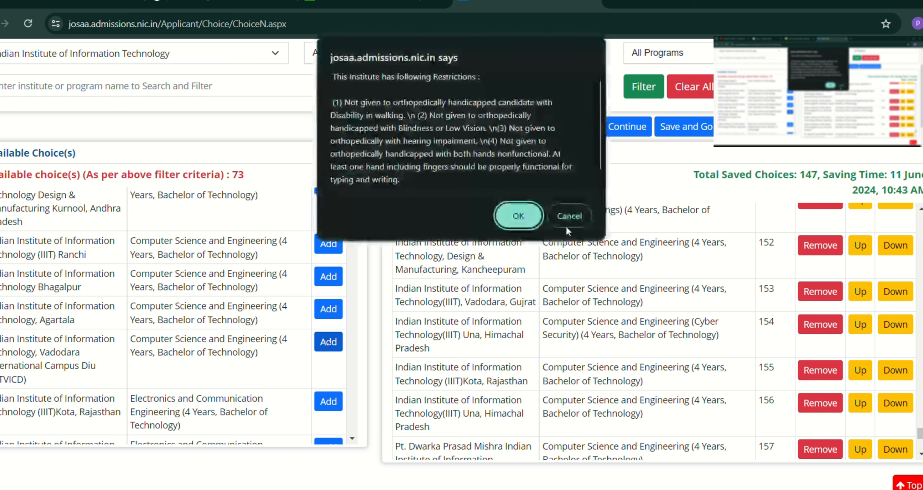
left_click(513, 219)
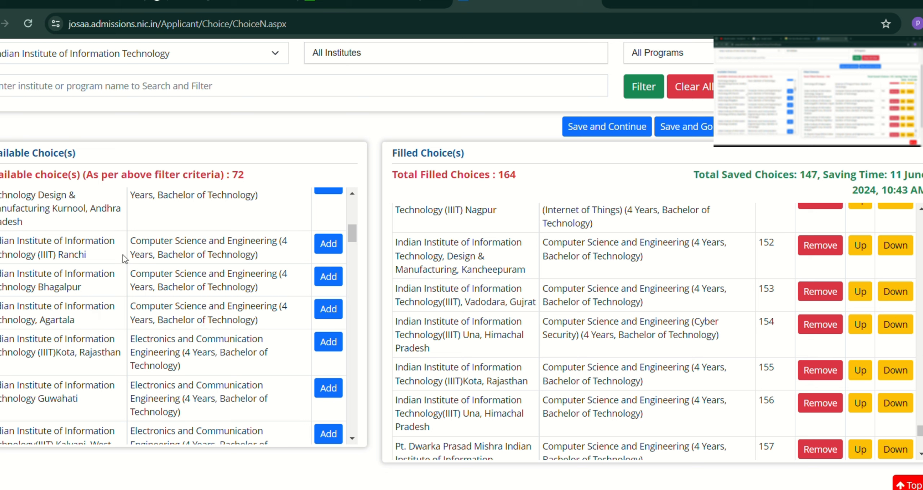
Step: Add the four-year Computer Science and Engineering programmes at IIIT Ranchi, IIITDM Kurnool and IIIT Kilohrad, Sonepat
left_click(328, 244)
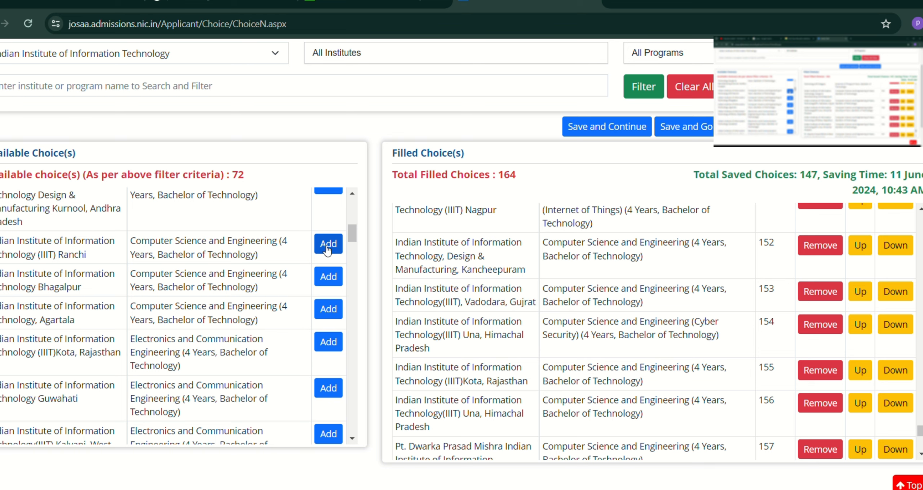
scroll(226, 274, "up", 3)
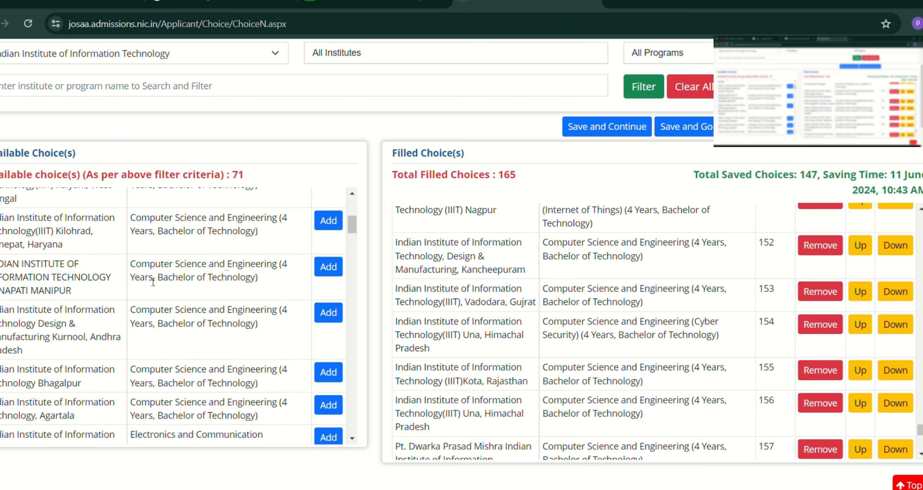
left_click(328, 312)
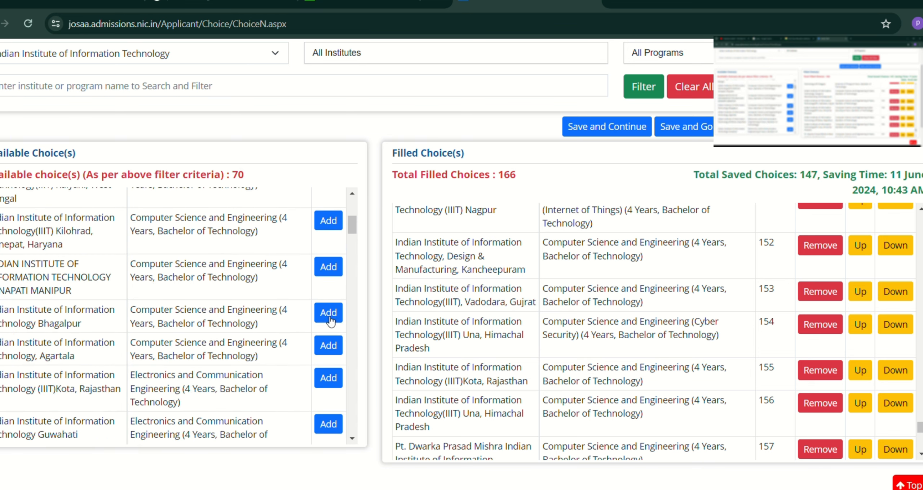
left_click(329, 226)
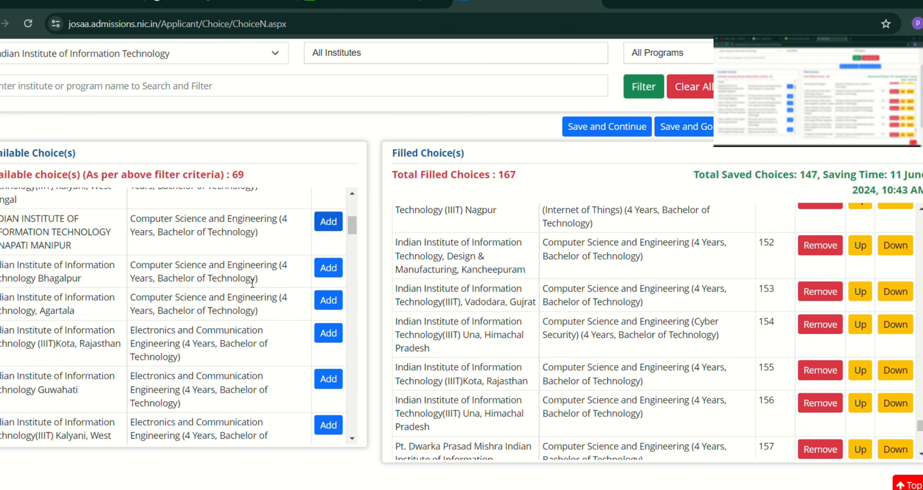
Step: Move the IIIT Kilohrad, Sonepat entry up to choice 162, above the IIIT Kottayam entry
scroll(883, 325, "down", 8)
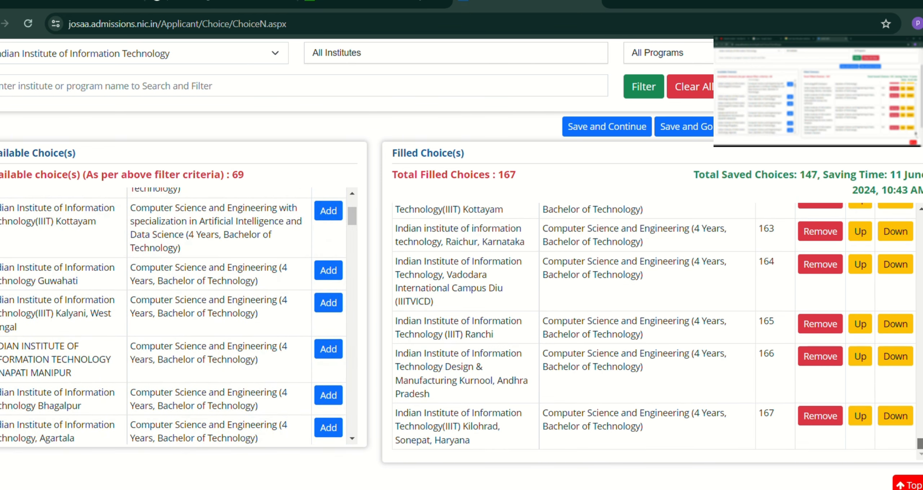
left_click(860, 402)
left_click(861, 357)
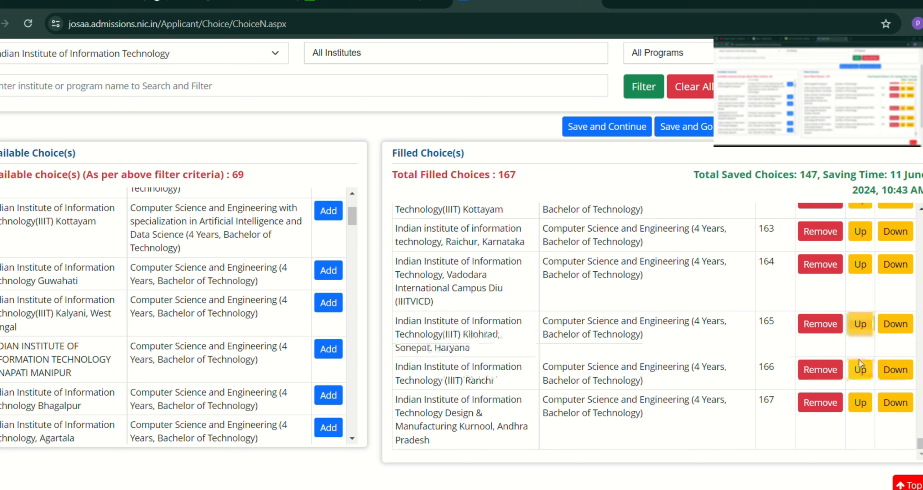
left_click(863, 326)
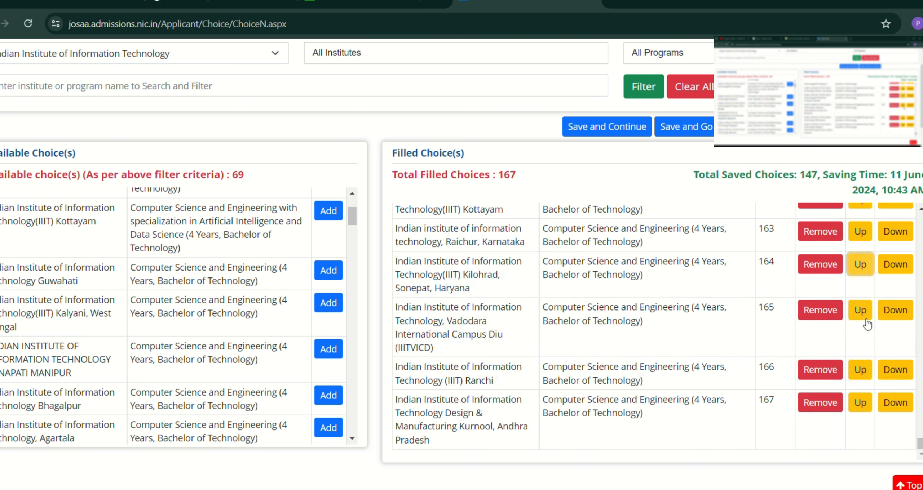
left_click(865, 270)
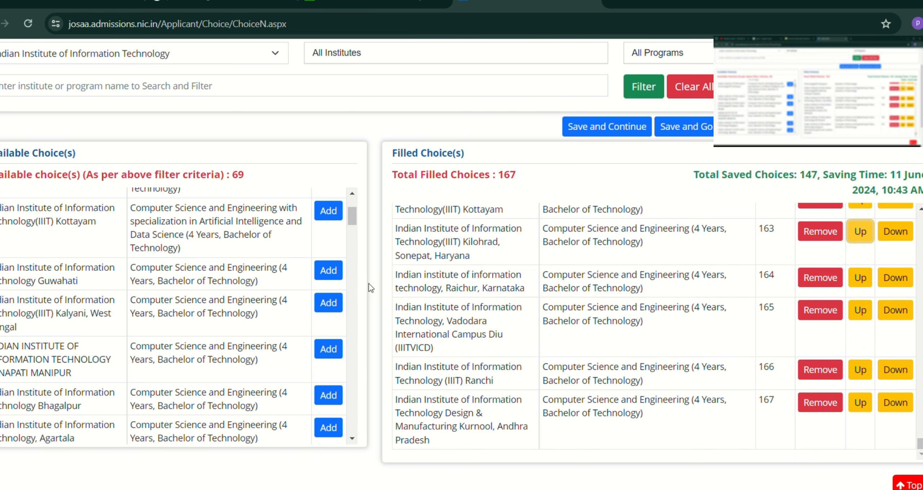
left_click(862, 232)
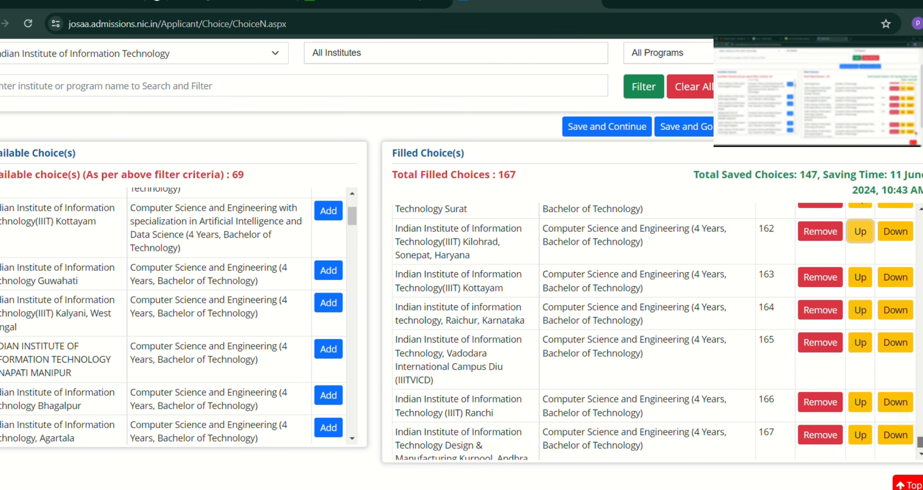
scroll(648, 332, "down", 1)
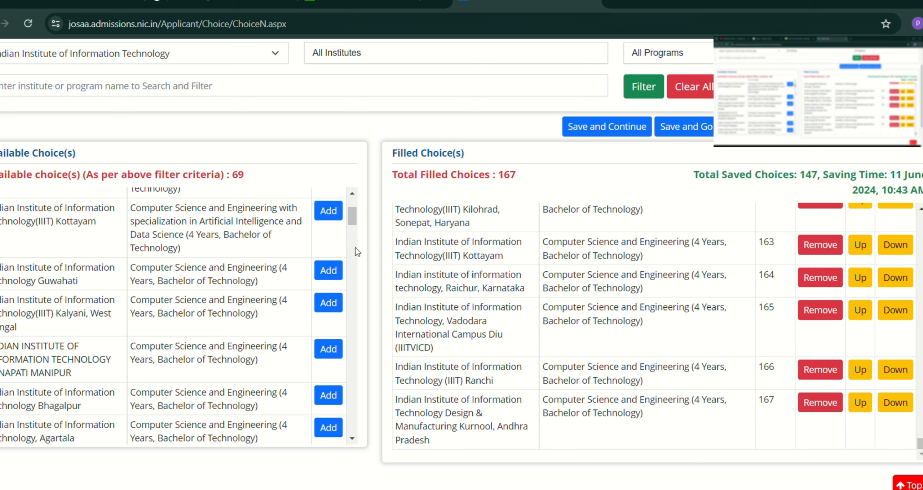
Step: Add Computer Science and Engineering at IIIT Guwahati, Kalyani, Senapati Manipur and Bhagalpur, accepting the institute restrictions for Bhagalpur
left_click(328, 271)
left_click(328, 271)
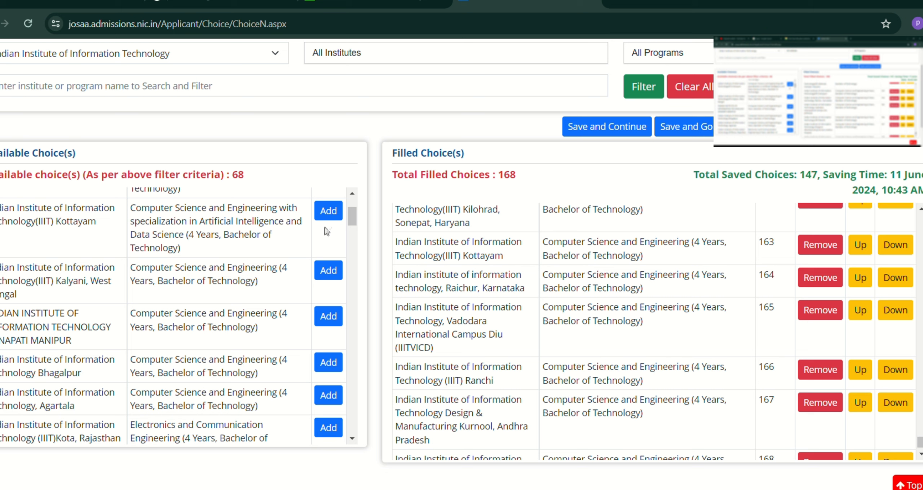
left_click(333, 277)
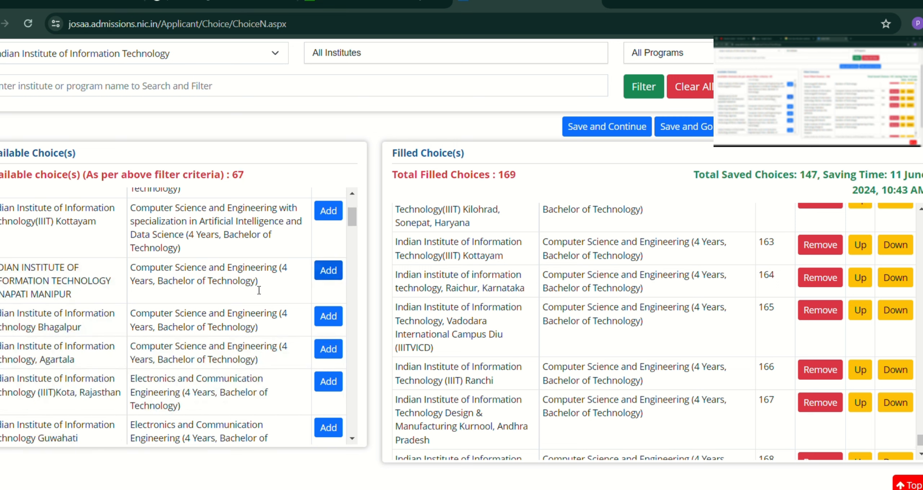
left_click(328, 271)
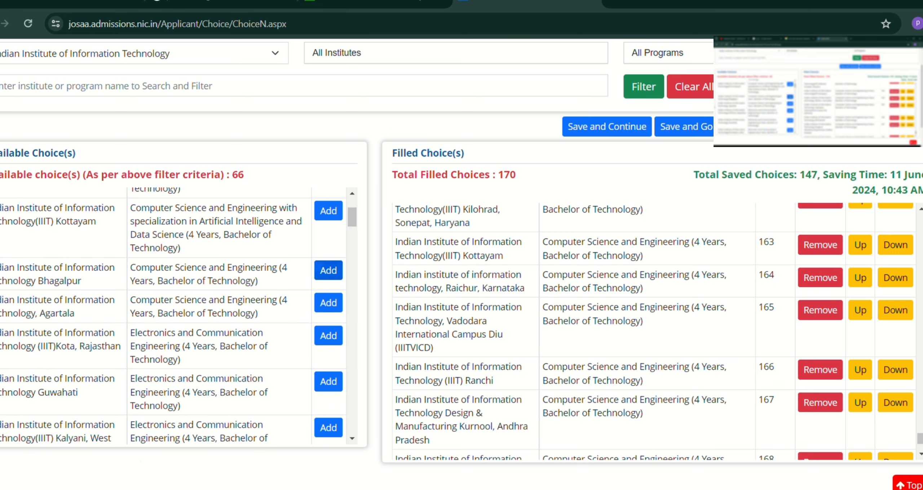
left_click(328, 270)
left_click(518, 179)
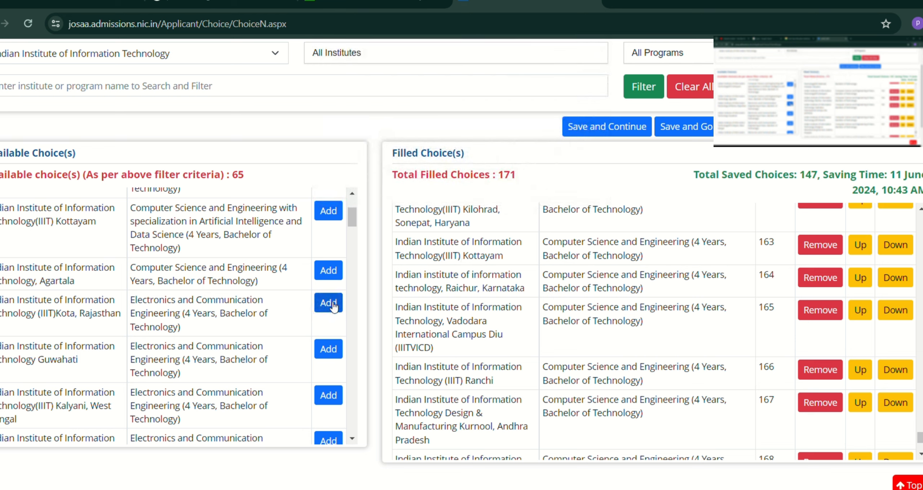
Step: Add the four-year Electronics and Communication Engineering programmes at IIIT Allahabad, IIITDM Jabalpur and IIITDM Kancheepuram
scroll(257, 377, "down", 3)
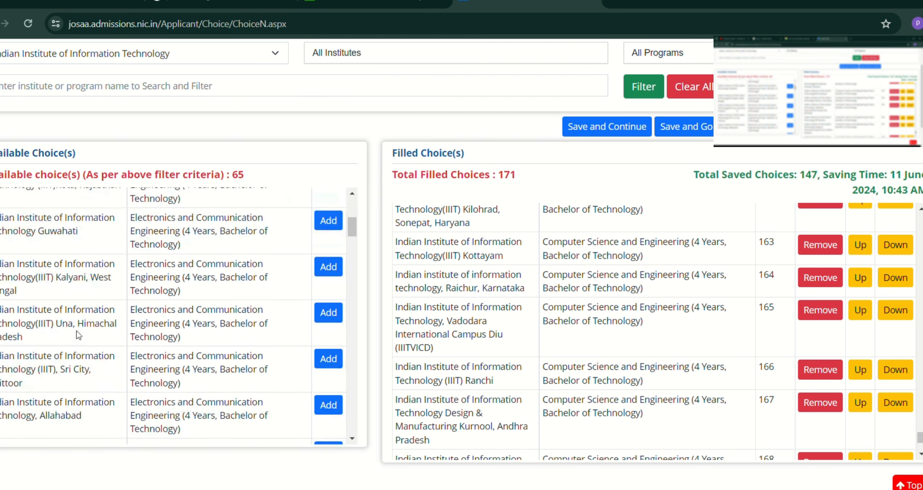
scroll(85, 356, "down", 2)
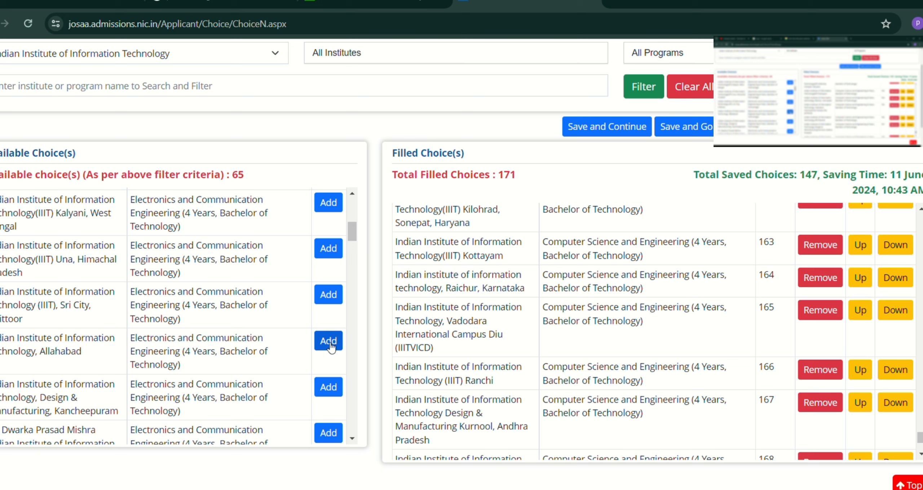
left_click(329, 344)
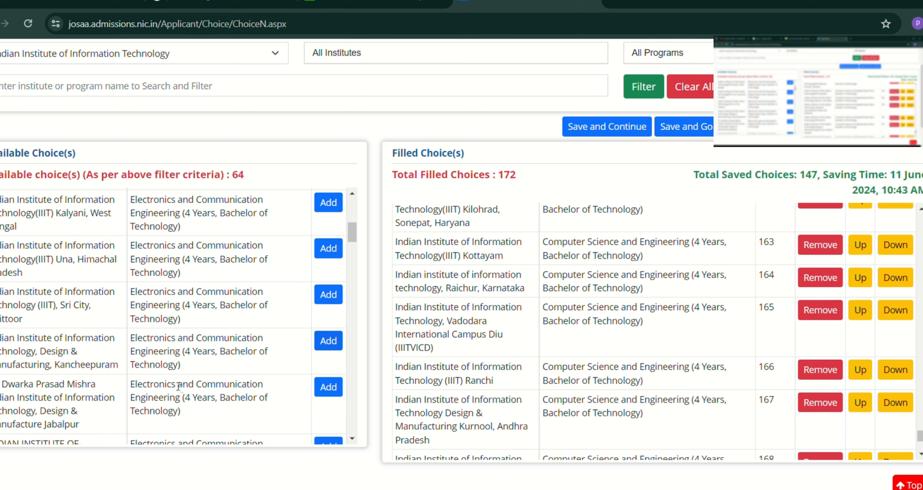
left_click(328, 387)
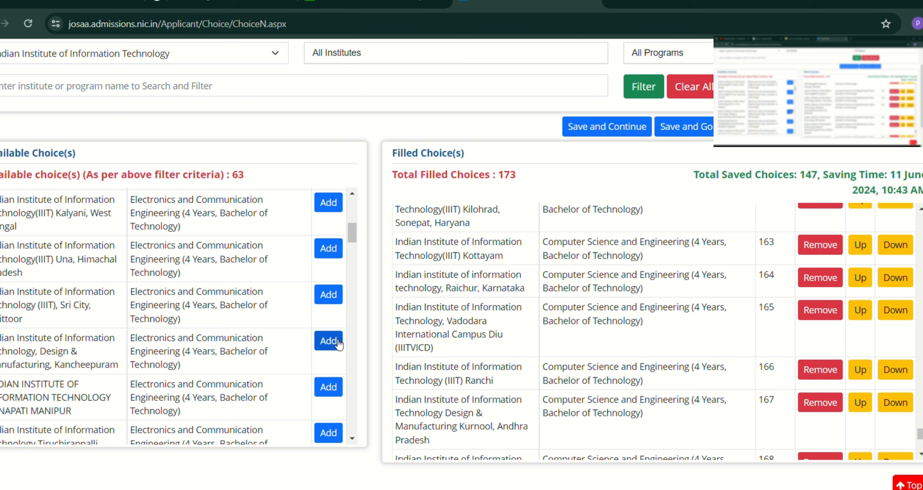
left_click(329, 340)
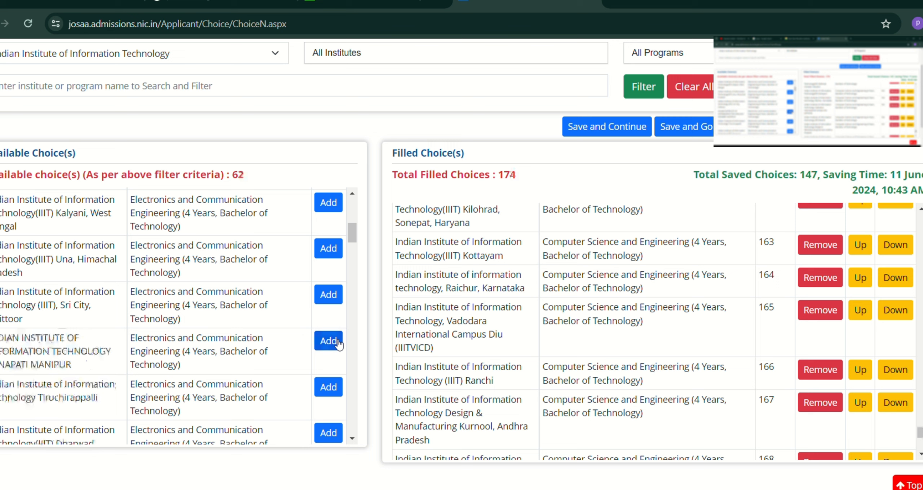
Step: Add the four-year Electronics and Communication Engineering programmes at IIIT Tiruchirappalli, IIIT Nagpur and IIIT Pune
left_click(328, 387)
scroll(262, 386, "down", 5)
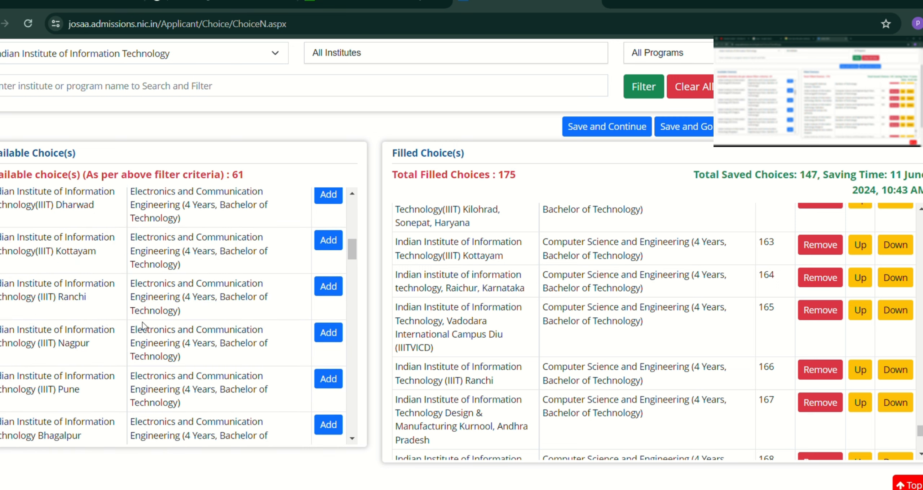
left_click(321, 334)
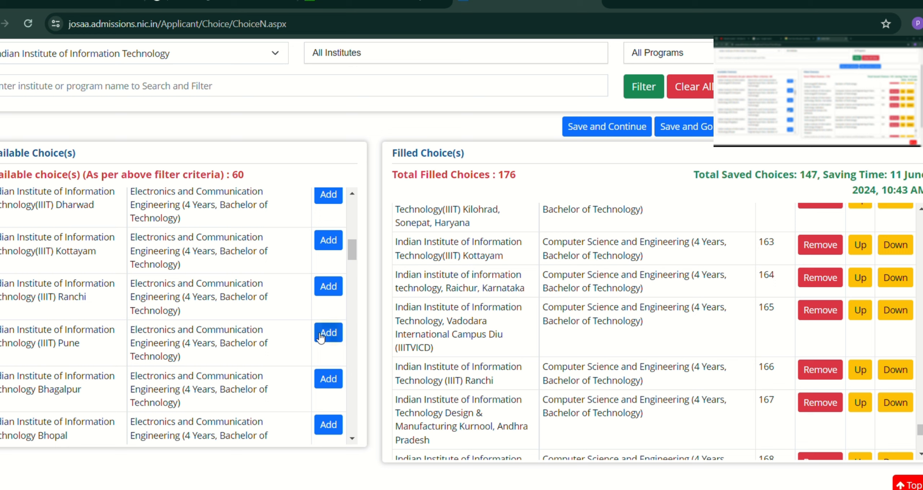
left_click(321, 334)
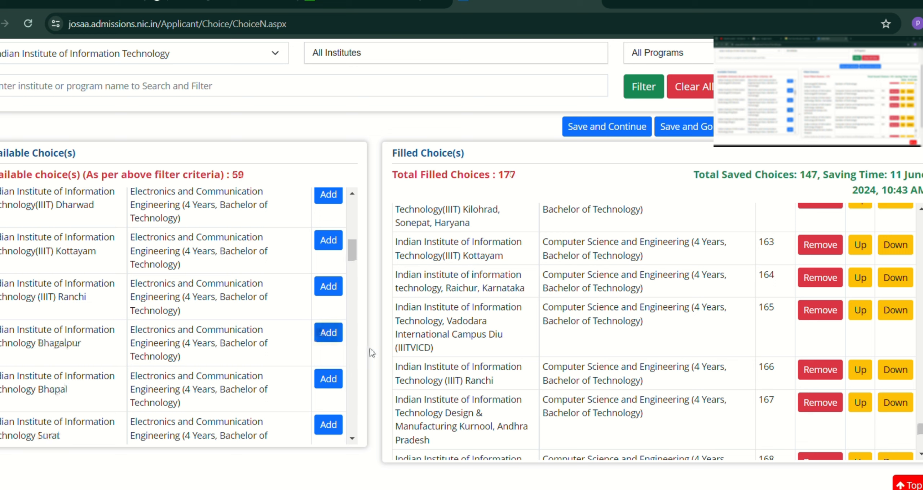
Step: Add Electronics and Communication Engineering at IIIT Bhopal, Surat and Kottayam, accepting the institute restrictions for Kottayam
left_click(329, 382)
left_click(329, 383)
left_click(329, 383)
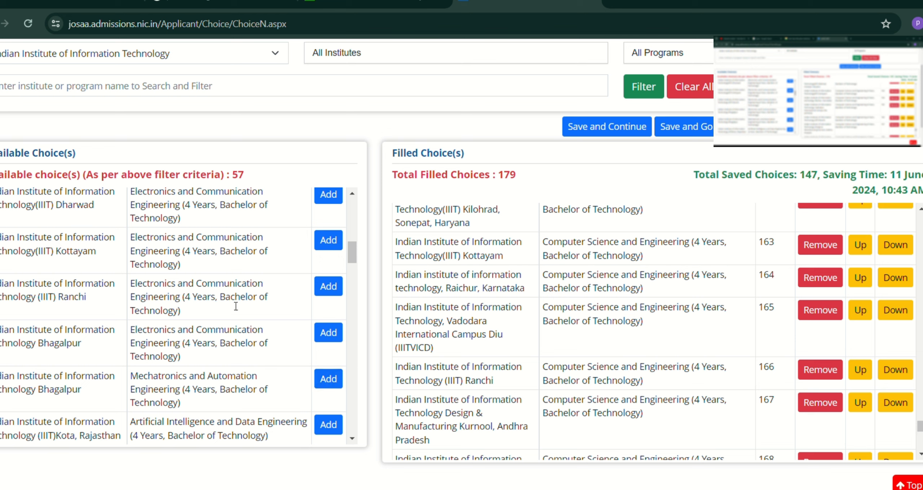
left_click(328, 240)
left_click(520, 190)
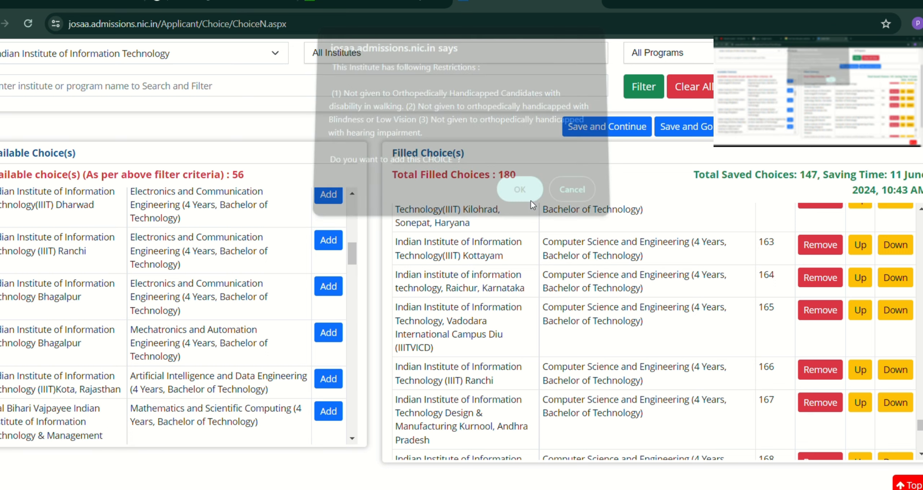
Step: Add Mathematics and Scientific Computing at IIITM Gwalior and Mathematics and Computing at IIIT Bhagalpur, accepting the Bhagalpur restrictions
scroll(313, 330, "down", 3)
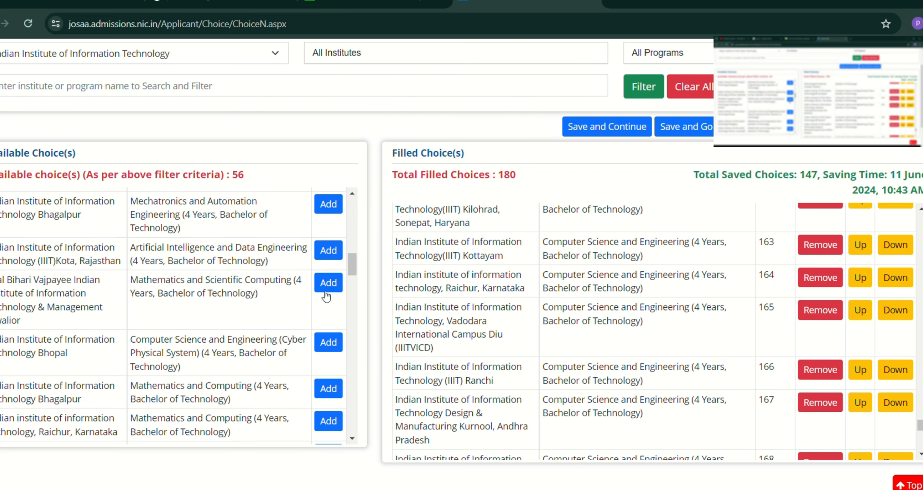
left_click(327, 284)
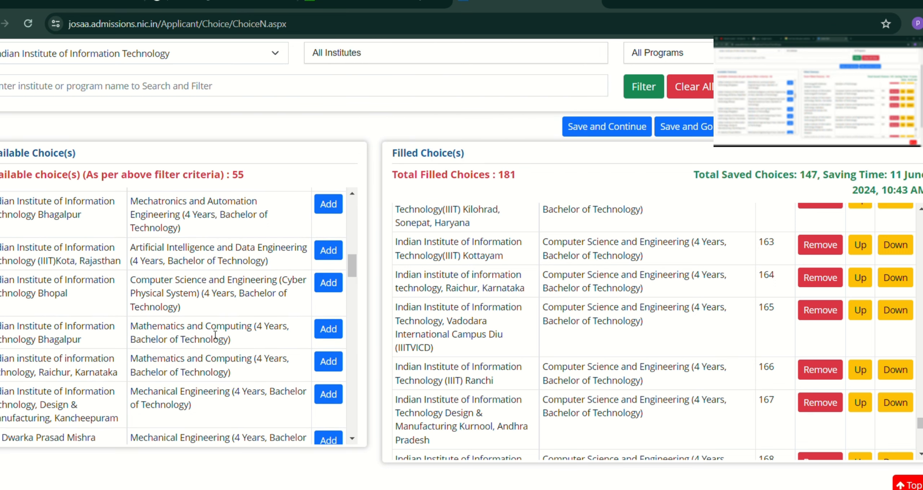
left_click(329, 329)
left_click(515, 184)
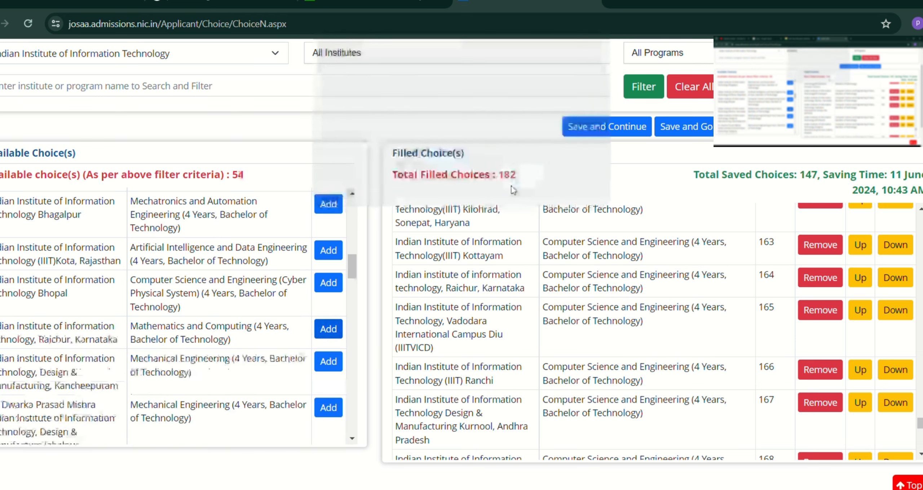
Step: Add the Computer Science and Engineering programmes in Data Science and in Artificial Intelligence at IIIT Bhopal
scroll(201, 399, "down", 3)
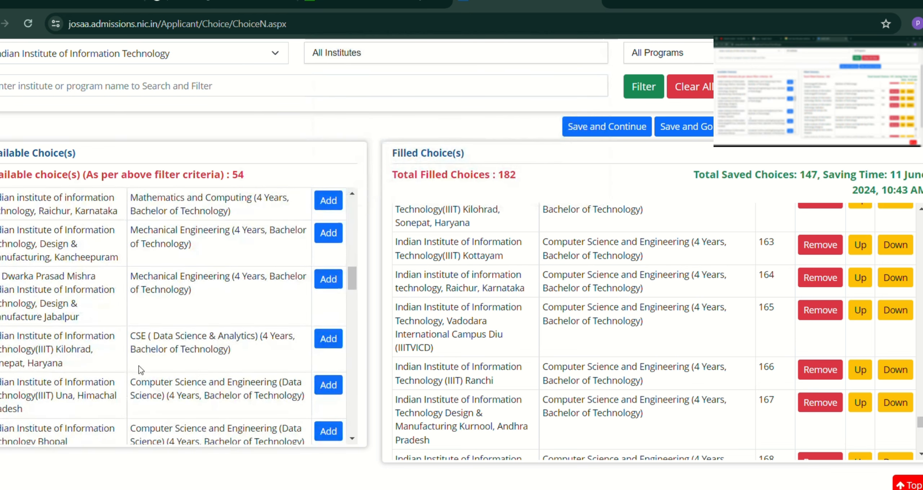
scroll(187, 389, "down", 2)
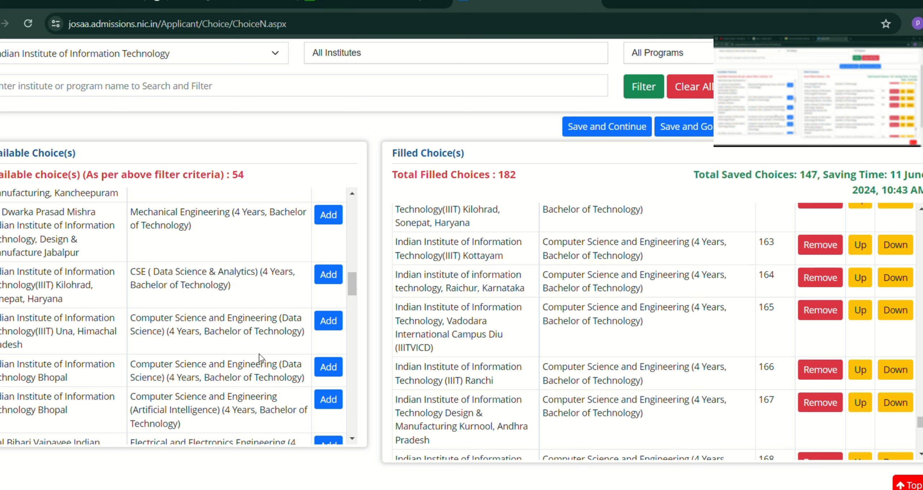
left_click(328, 367)
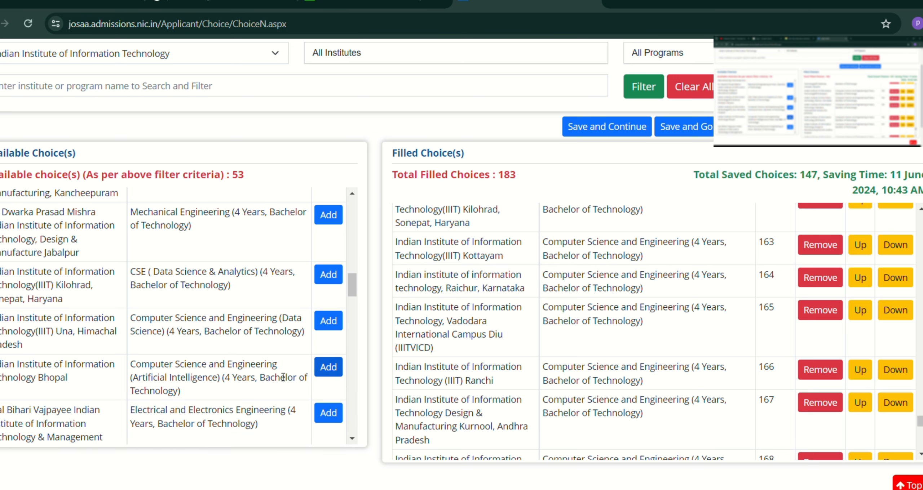
left_click(328, 368)
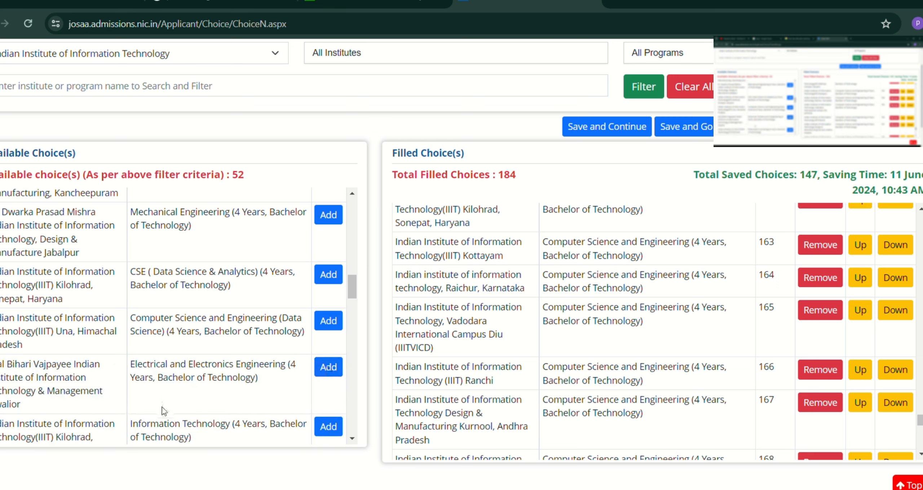
Step: Try to add the four-year Information Technology programme at IIIT Kilohrad, Sonepat
scroll(166, 409, "down", 2)
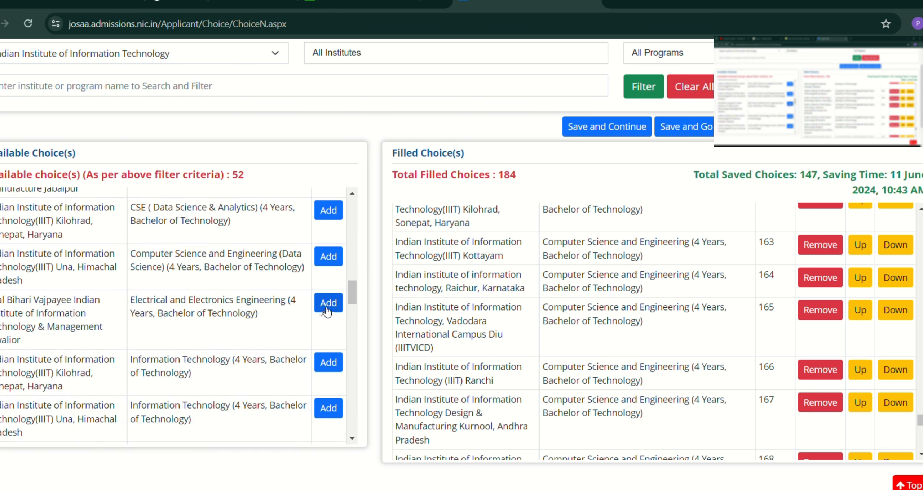
left_click(335, 368)
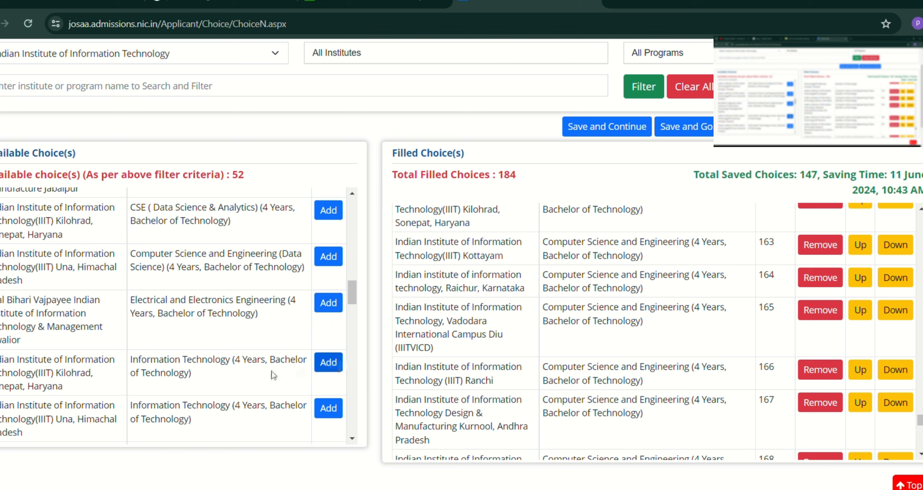
scroll(273, 375, "down", 5)
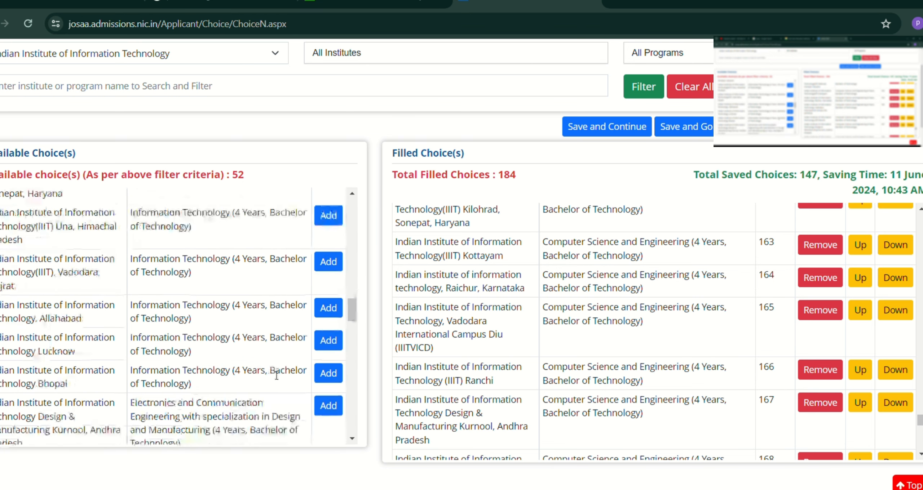
Step: Remove the Electronics and Communication Engineering choices at IIIT Allahabad, IIITDM Jabalpur and IIITDM Kancheepuram from the filled list
scroll(703, 357, "down", 12)
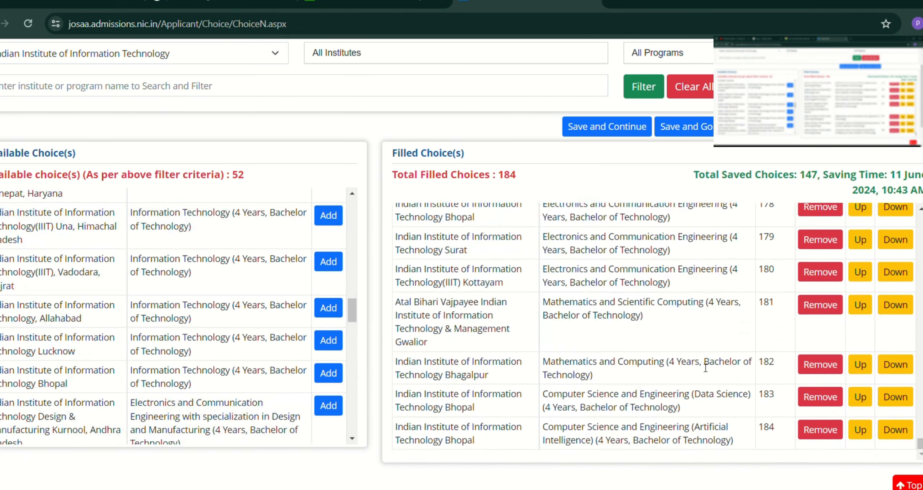
scroll(705, 369, "down", 4)
scroll(667, 382, "up", 6)
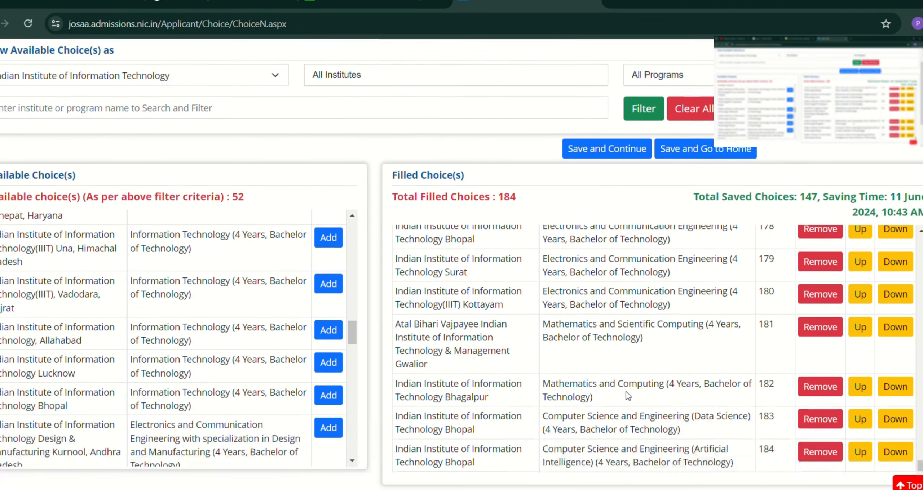
scroll(628, 396, "down", 1)
scroll(630, 373, "down", 2)
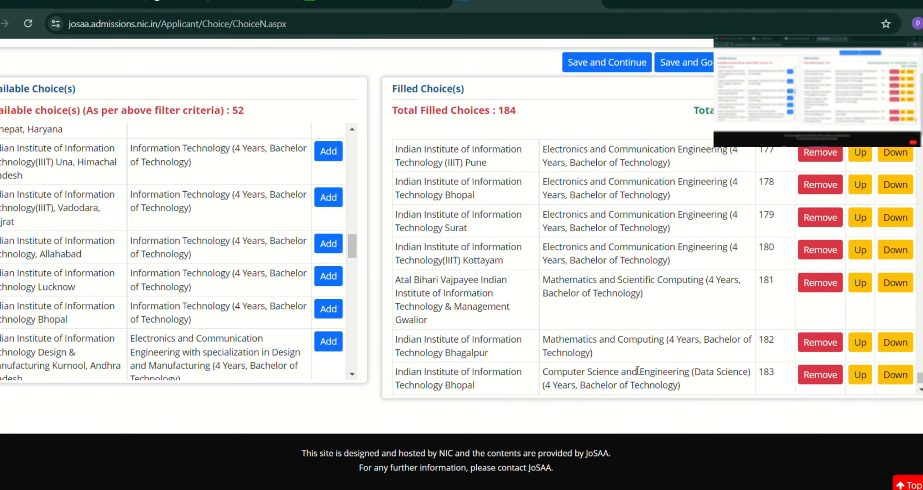
scroll(638, 370, "up", 4)
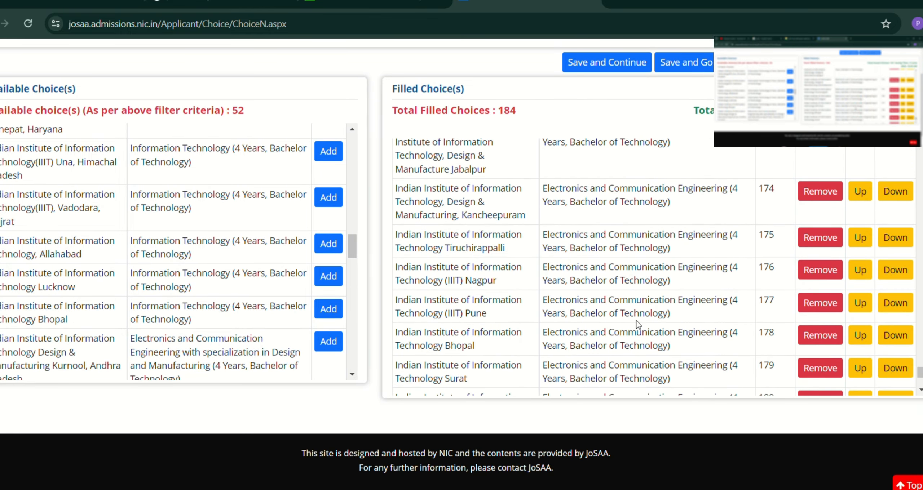
scroll(637, 324, "up", 3)
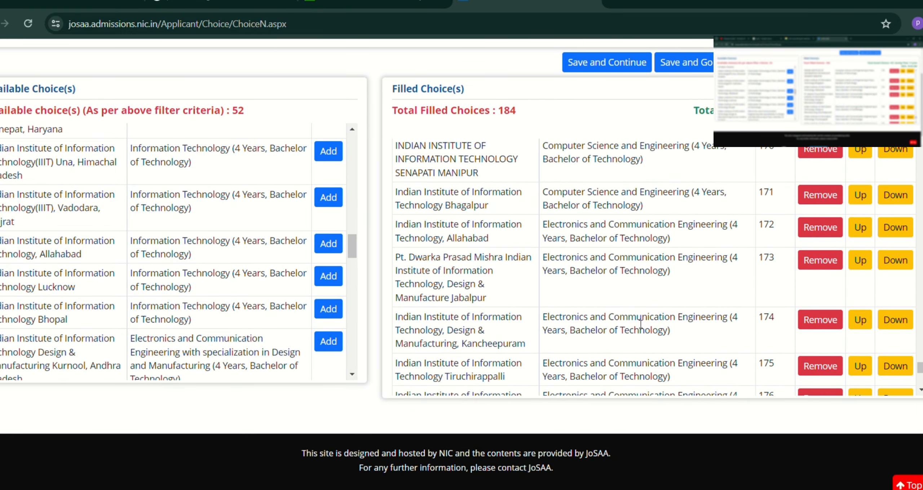
left_click(820, 227)
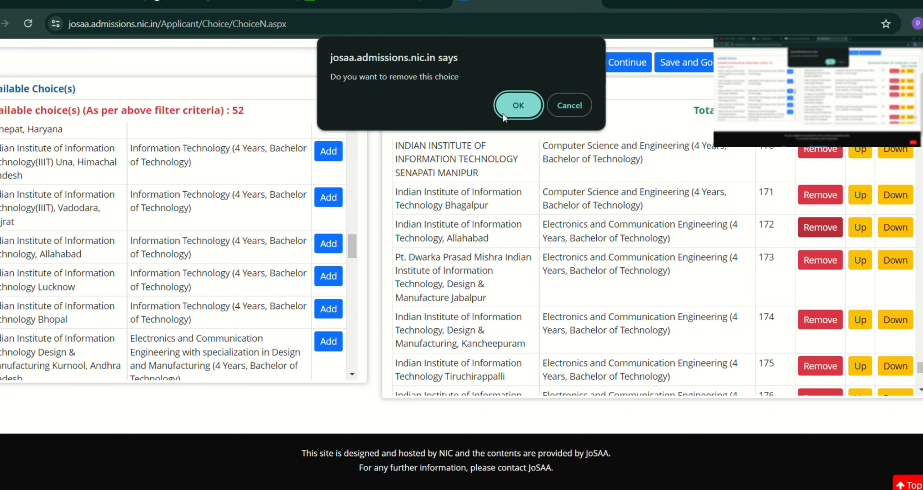
left_click(521, 102)
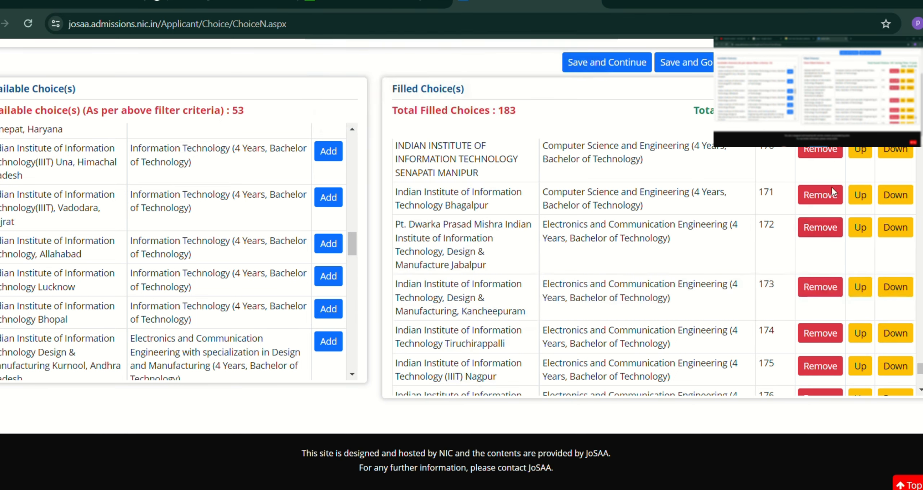
left_click(821, 227)
left_click(521, 103)
left_click(820, 228)
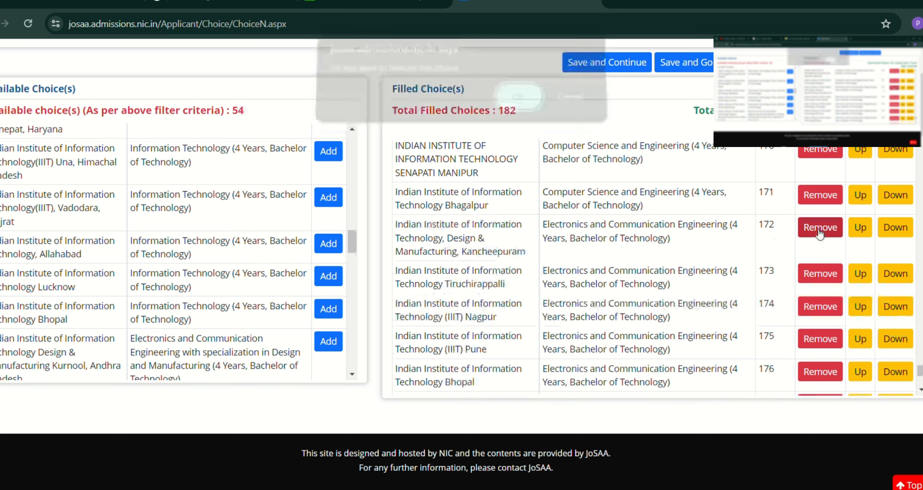
left_click(522, 105)
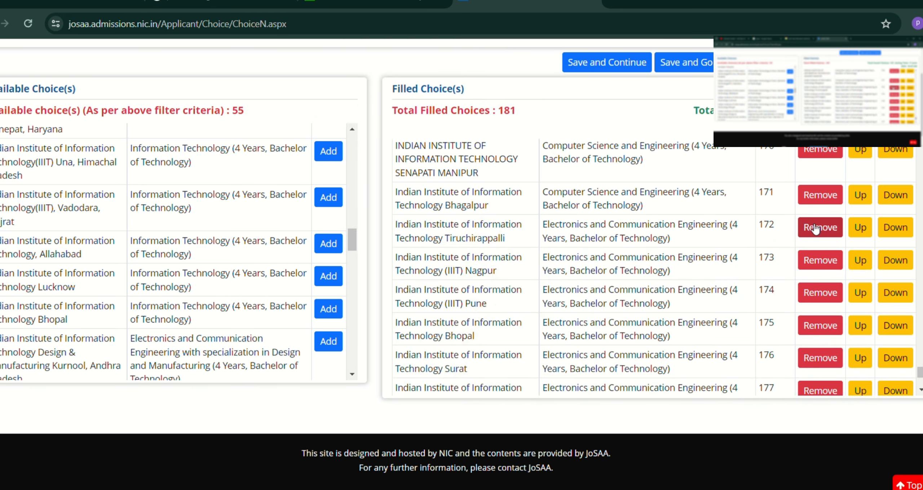
Step: Remove the Electronics and Communication Engineering choices at IIIT Tiruchirappalli, IIIT Nagpur and IIIT Pune from the filled list
left_click(813, 229)
left_click(521, 104)
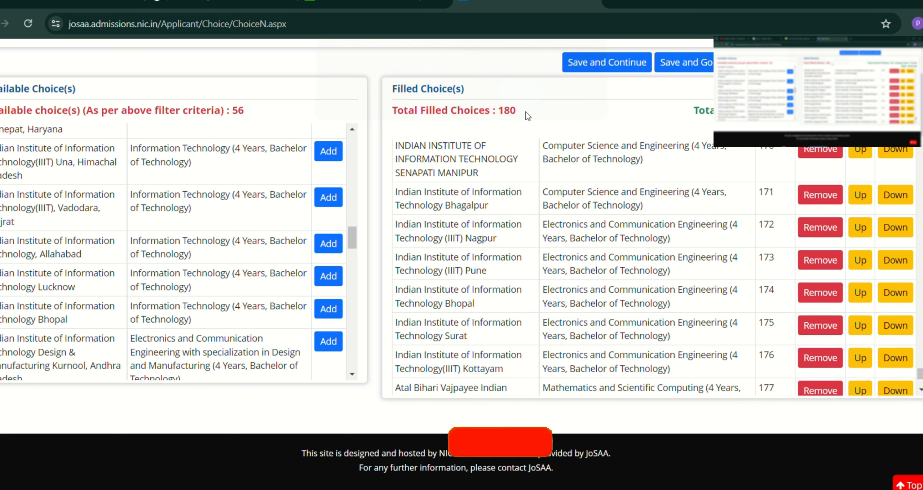
left_click(819, 228)
left_click(529, 106)
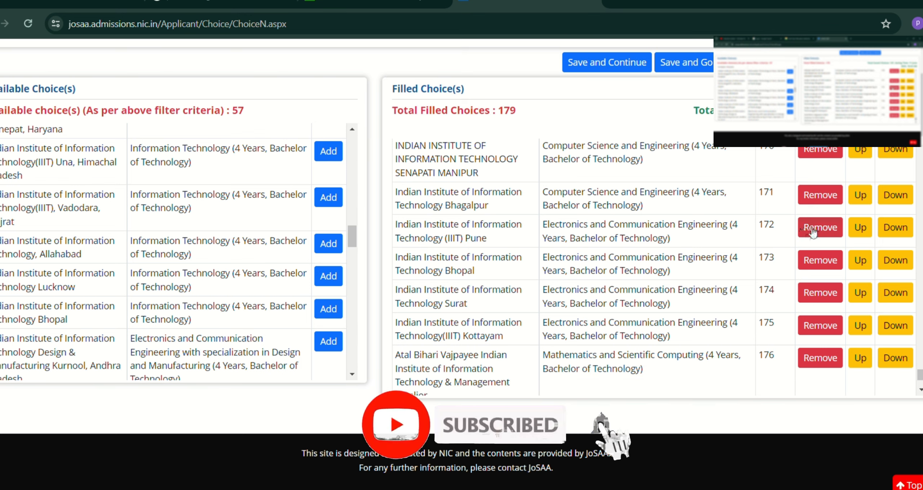
left_click(820, 228)
left_click(518, 102)
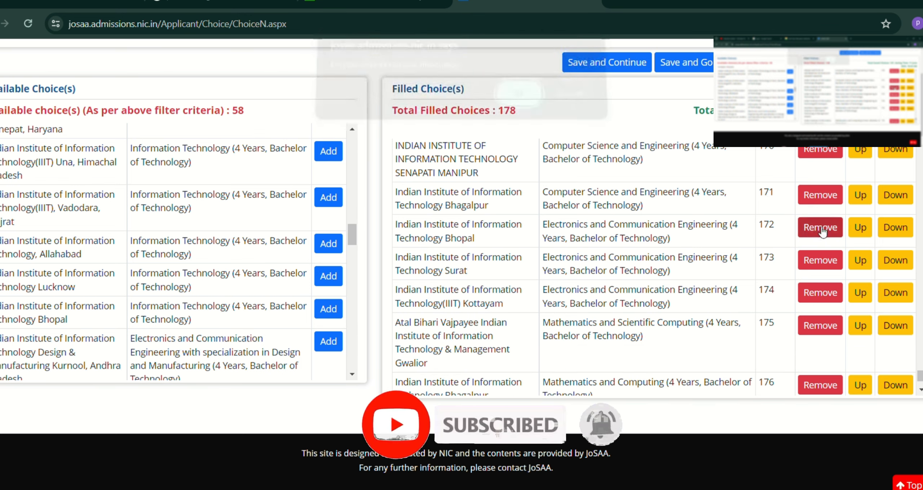
Step: Remove the Electronics and Communication Engineering choices at IIIT Bhopal, IIIT Surat and IIIT Kottayam from the filled list
left_click(818, 228)
left_click(519, 112)
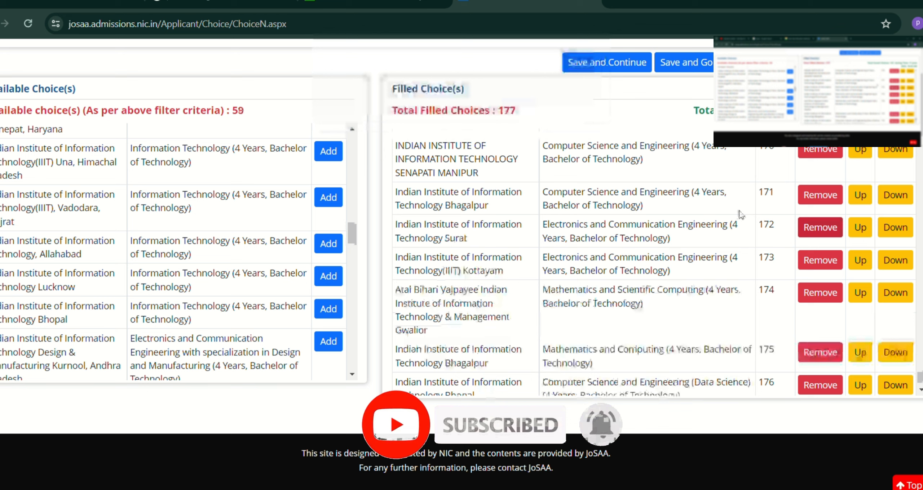
left_click(819, 227)
left_click(519, 112)
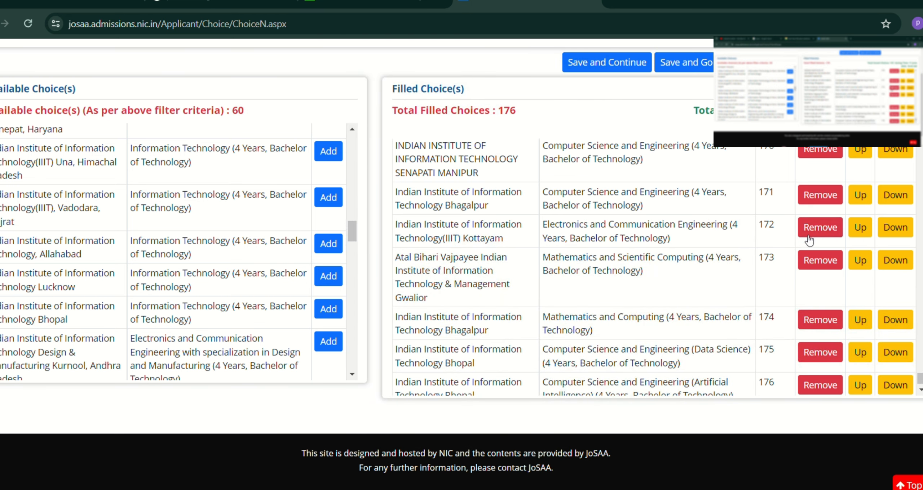
left_click(818, 228)
left_click(526, 112)
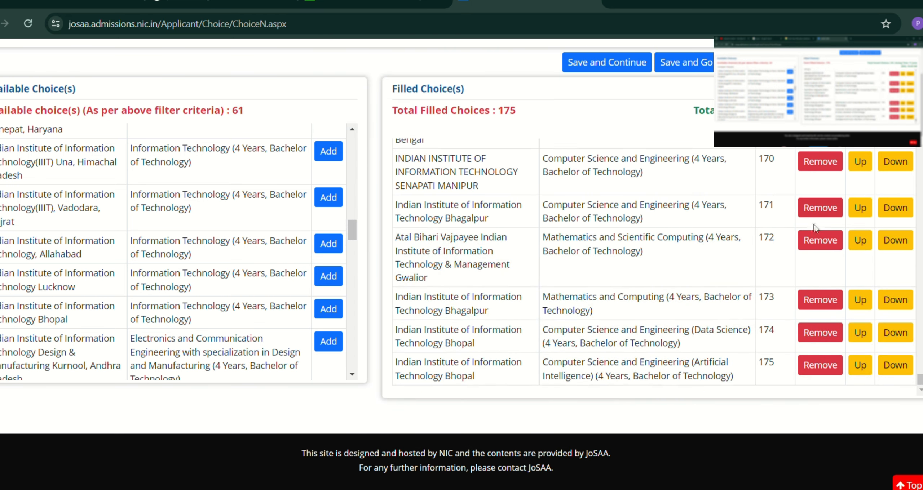
scroll(751, 278, "down", 2)
scroll(746, 277, "up", 2)
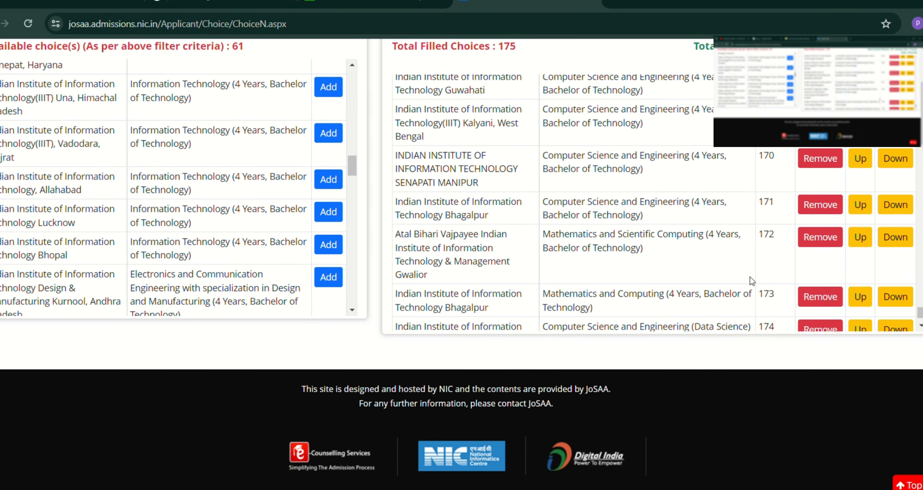
scroll(750, 299, "down", 2)
scroll(391, 352, "up", 2)
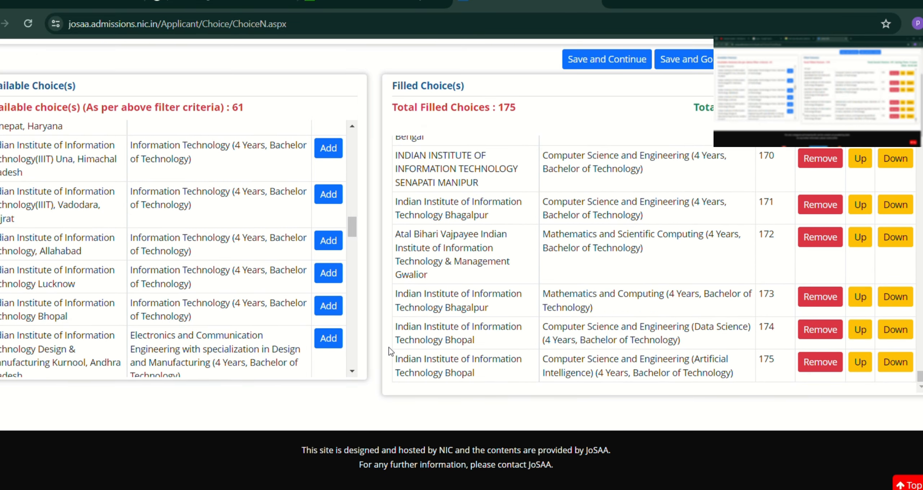
Step: Add the four-year Information Technology choices at IIIT Allahabad, IIIT Lucknow, IIIT Bhopal and IIIT Vadodara, accepting the institute's restrictions
scroll(241, 247, "down", 3)
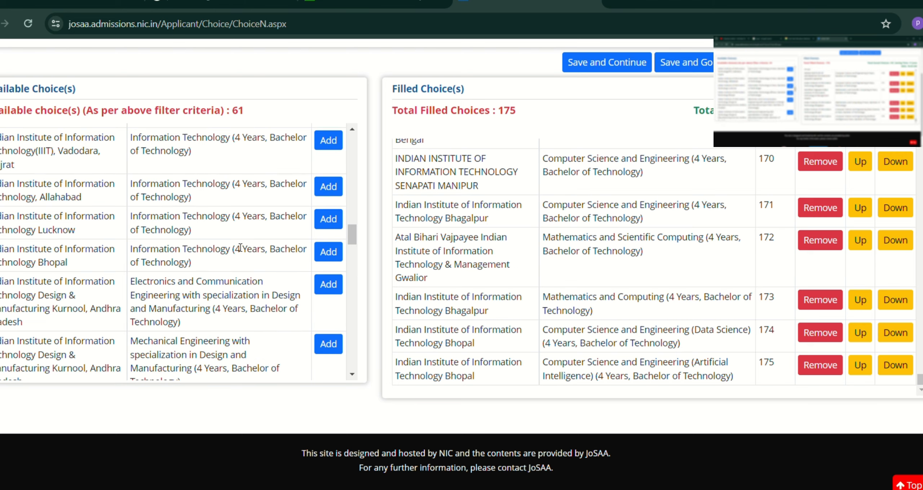
scroll(193, 284, "down", 2)
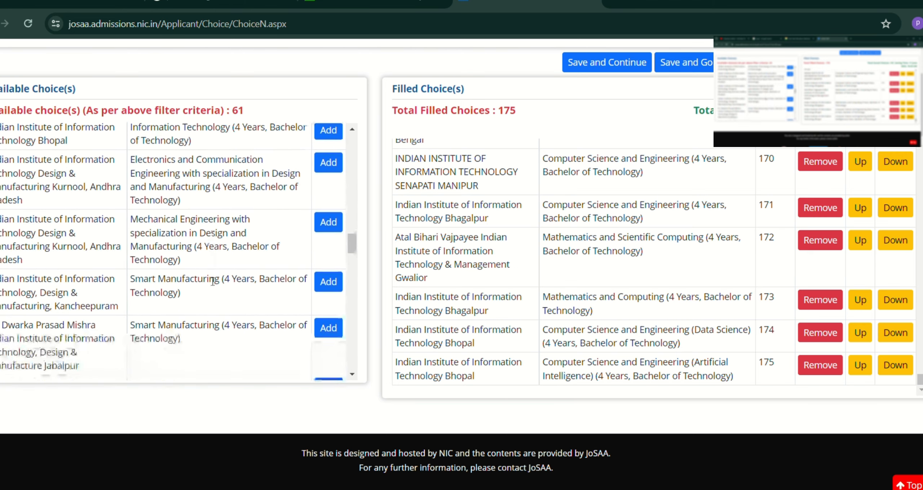
scroll(205, 281, "up", 7)
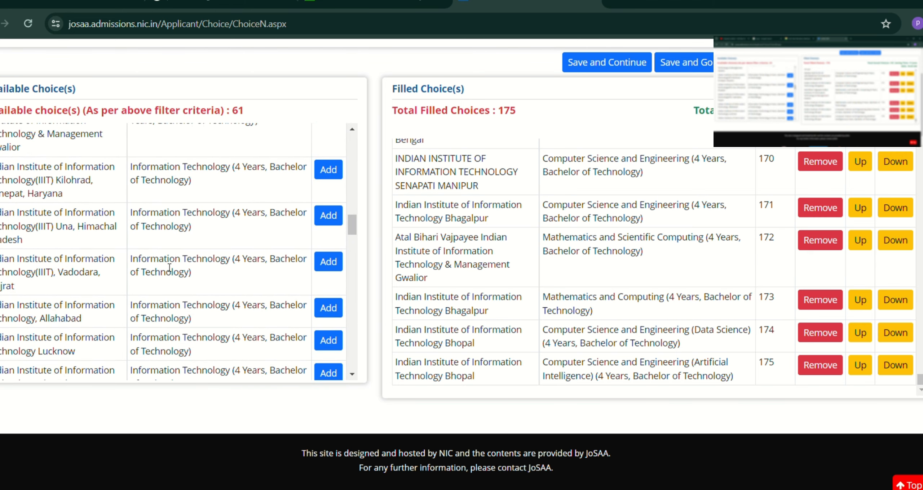
left_click(329, 309)
left_click(329, 309)
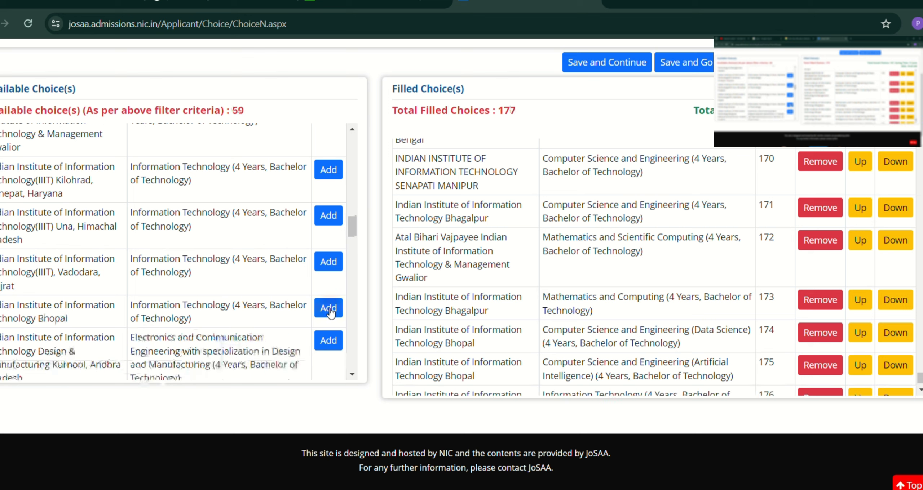
left_click(329, 310)
left_click(329, 309)
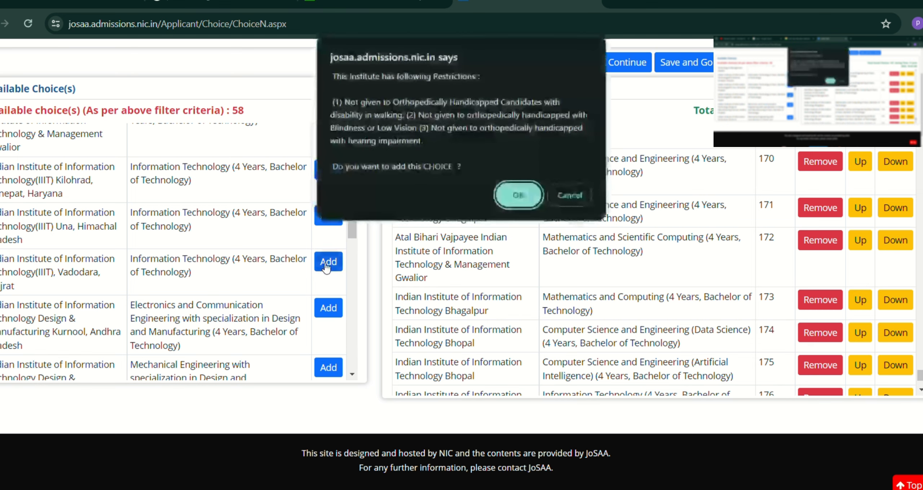
left_click(515, 199)
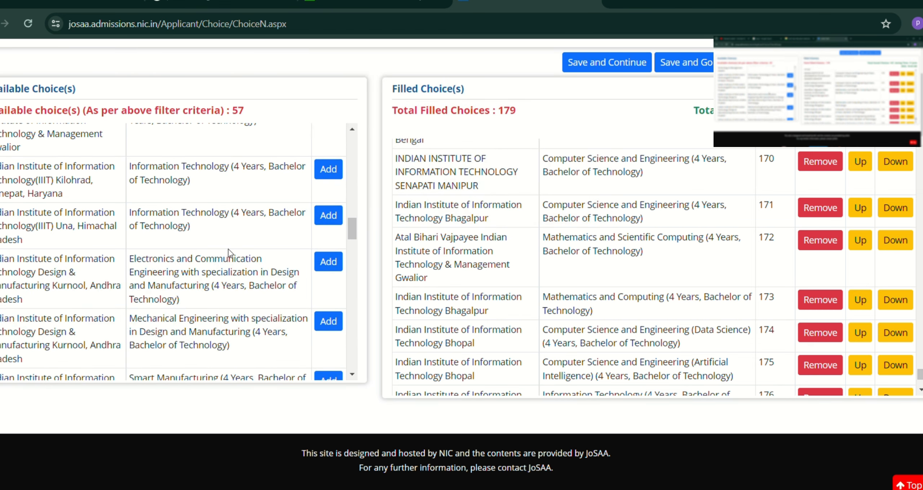
Step: Add the four-year Information Technology choices at IIIT Kilohrad, Sonepat and IIIT Una
left_click(329, 169)
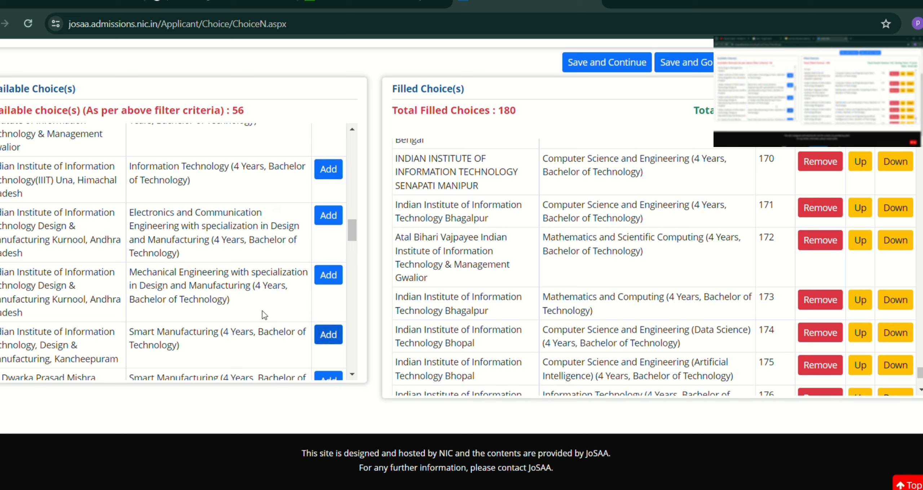
scroll(280, 220, "up", 3)
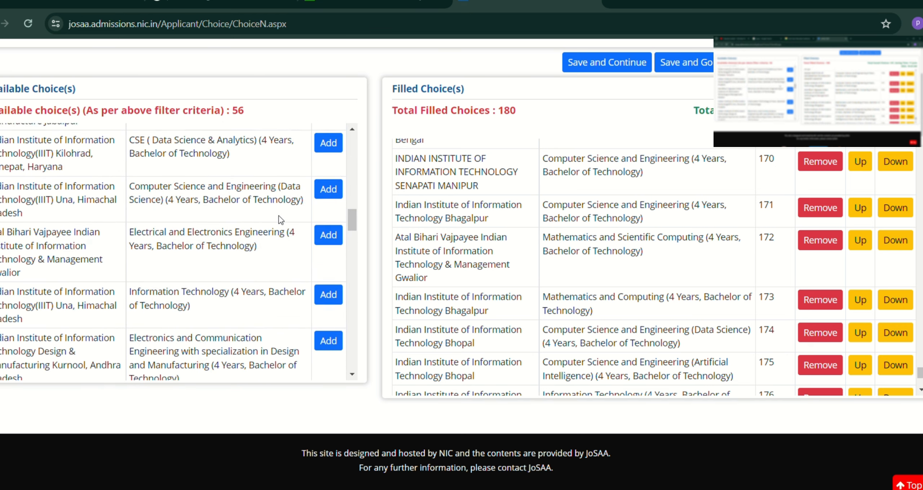
left_click(328, 298)
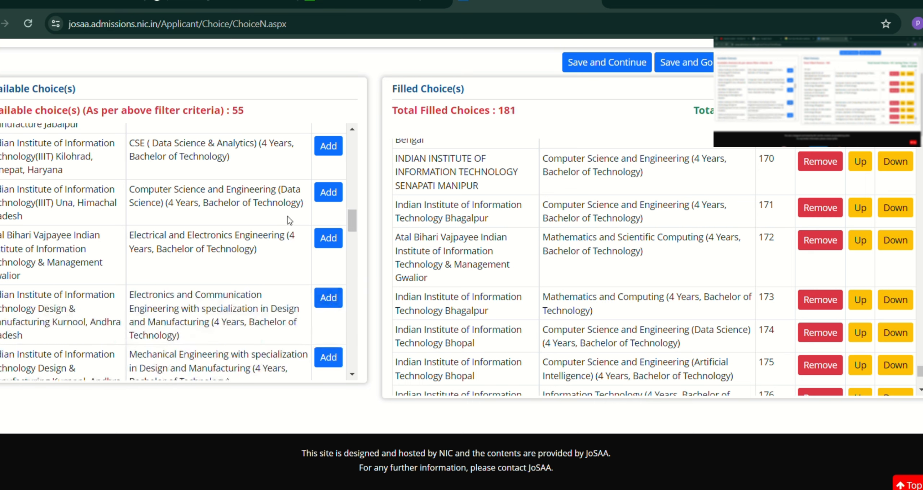
Step: Add CSE (Data Science) at IIIT Una, CSE (Data Science & Analytics) at IIIT Kilohrad, and Electrical and Electronics Engineering at ABV-IIITM Gwalior
left_click(326, 194)
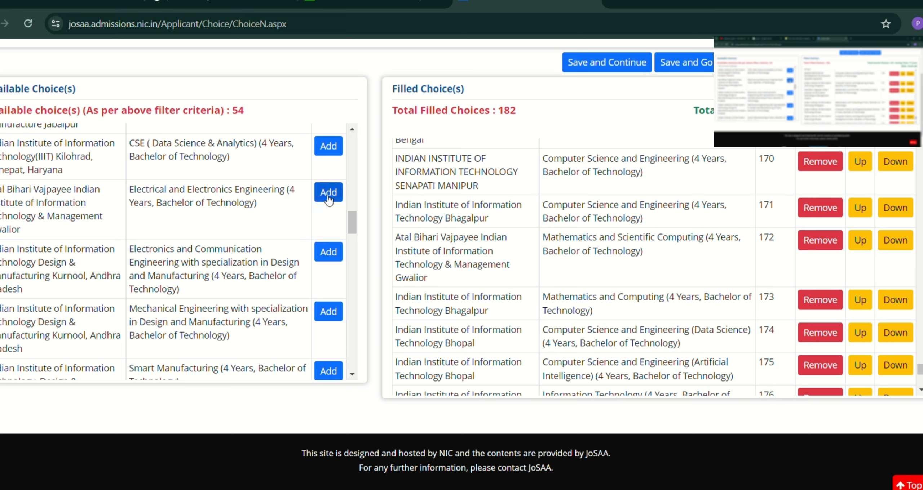
scroll(285, 213, "up", 2)
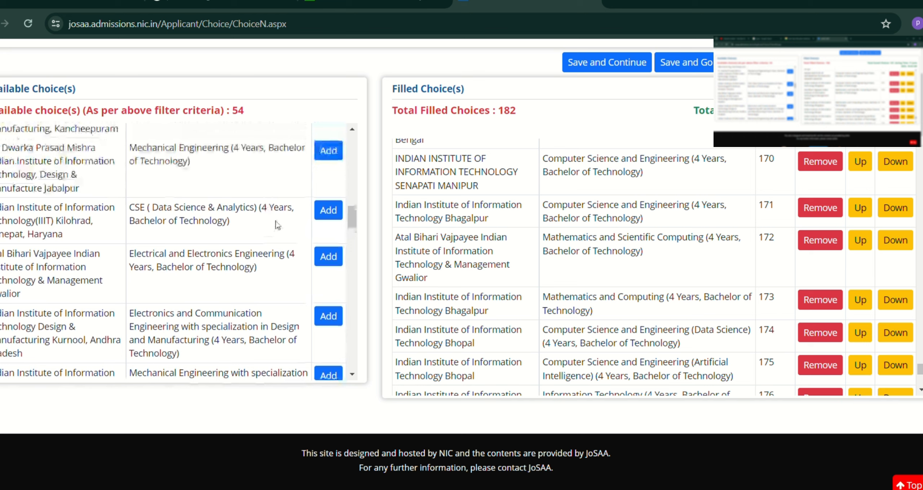
left_click(326, 209)
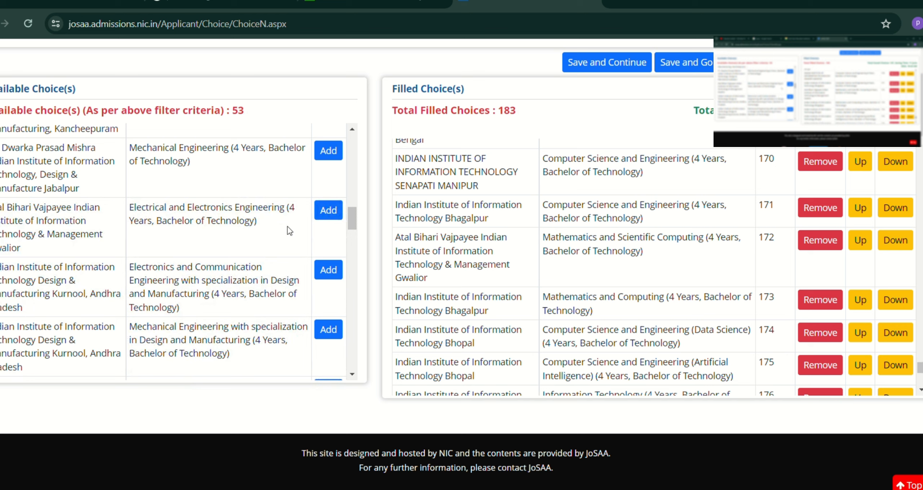
left_click(326, 210)
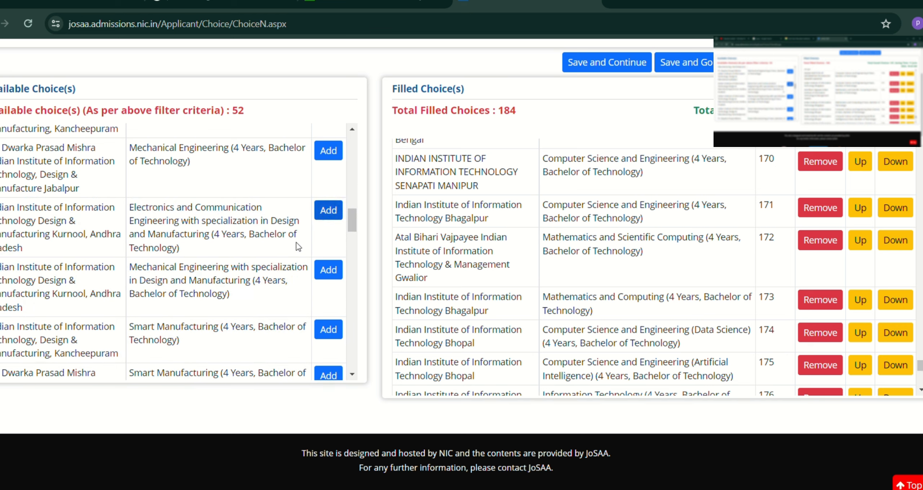
Step: Add Computer Science at IIIT Lucknow and Artificial Intelligence and Data Science at IIIT Sri City and IIITDM Kurnool
scroll(288, 267, "down", 2)
scroll(287, 271, "down", 3)
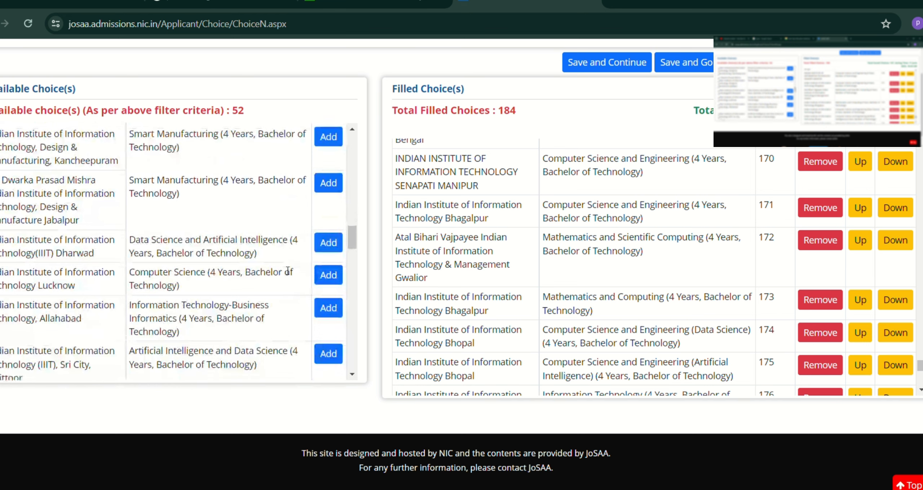
left_click(326, 284)
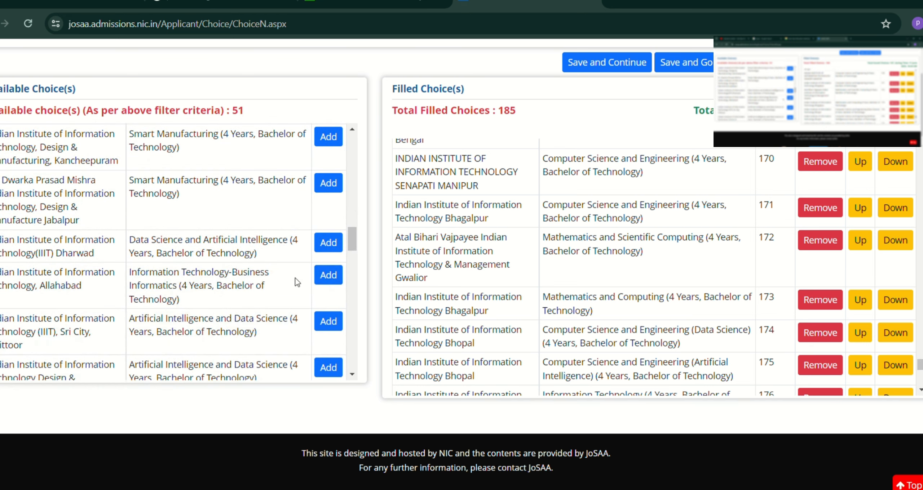
left_click(321, 275)
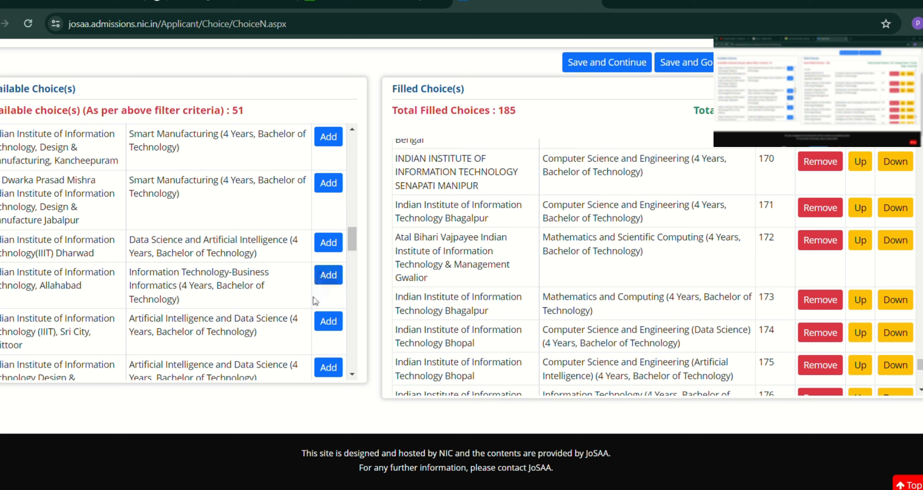
left_click(327, 322)
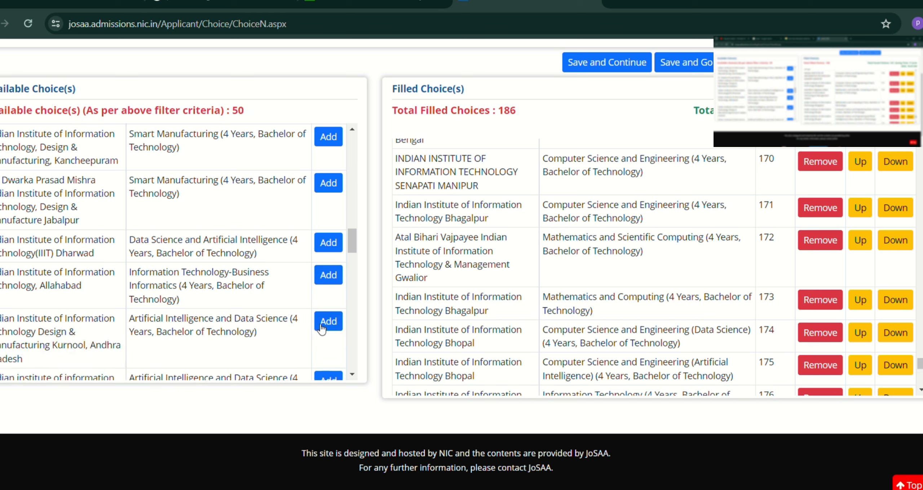
left_click(328, 323)
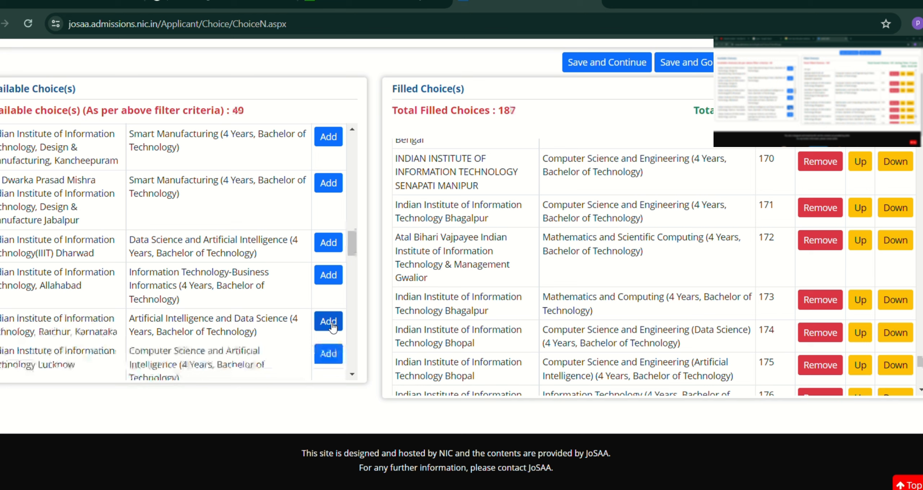
Step: Add CSE with Cyber Security at IIIT Kottayam, accepting its restrictions, and CSE with Major in Artificial Intelligence at IIITDM Kancheepuram
scroll(329, 322, "down", 5)
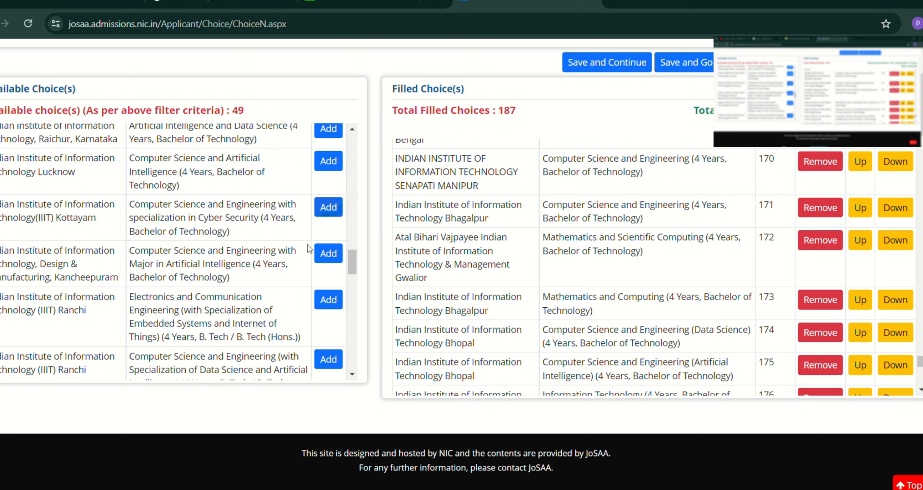
left_click(328, 208)
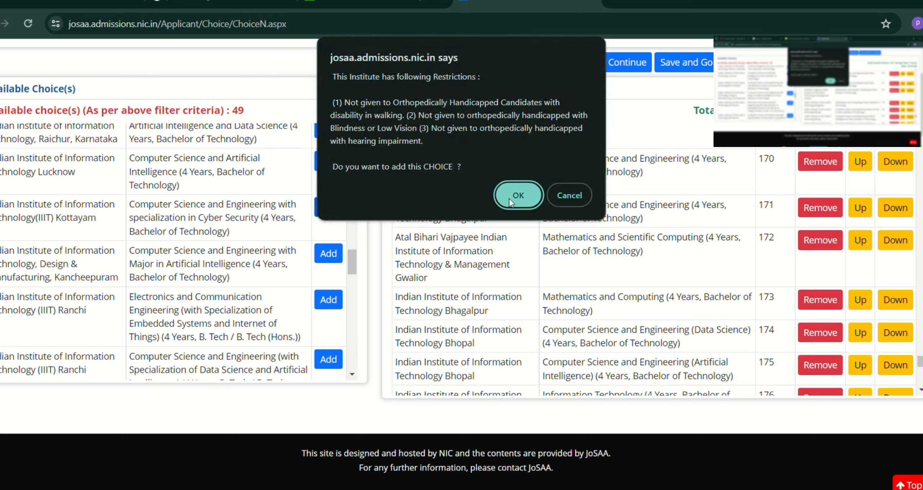
left_click(506, 195)
left_click(327, 209)
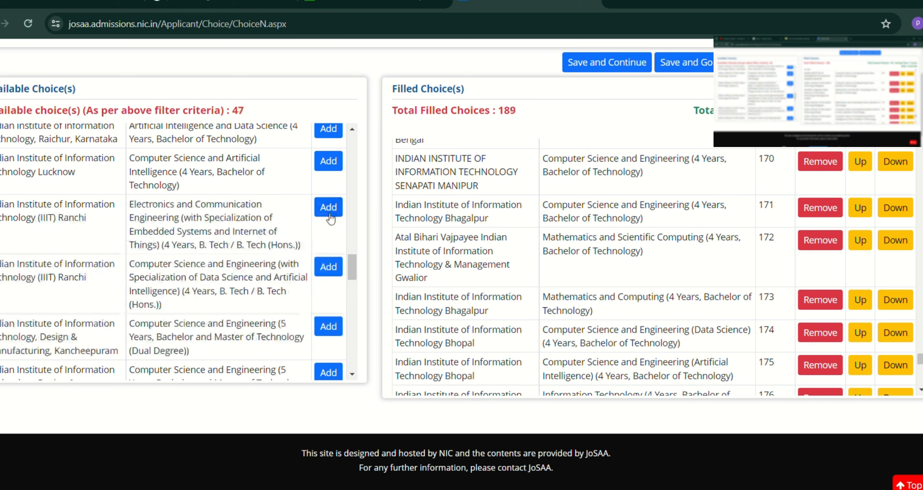
Step: Add CSE with Specialization of Data Science and Artificial Intelligence at IIIT Ranchi, and save the changed choices
left_click(337, 271)
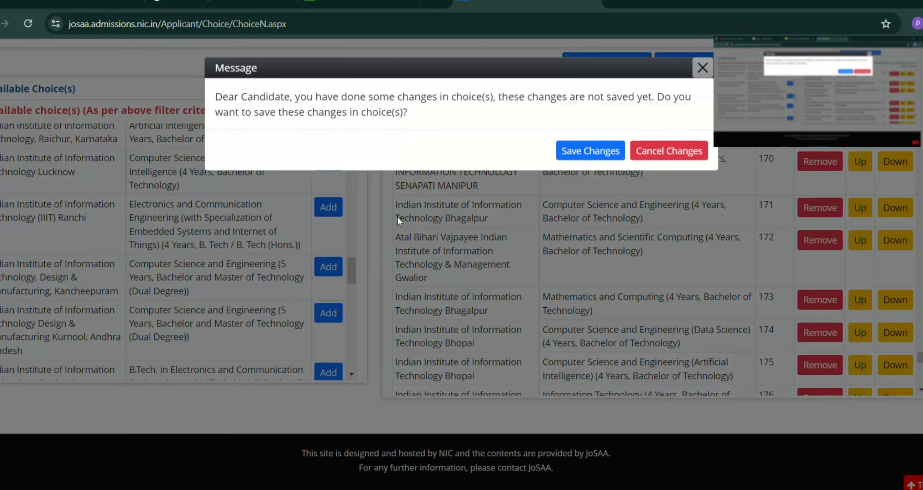
left_click(568, 162)
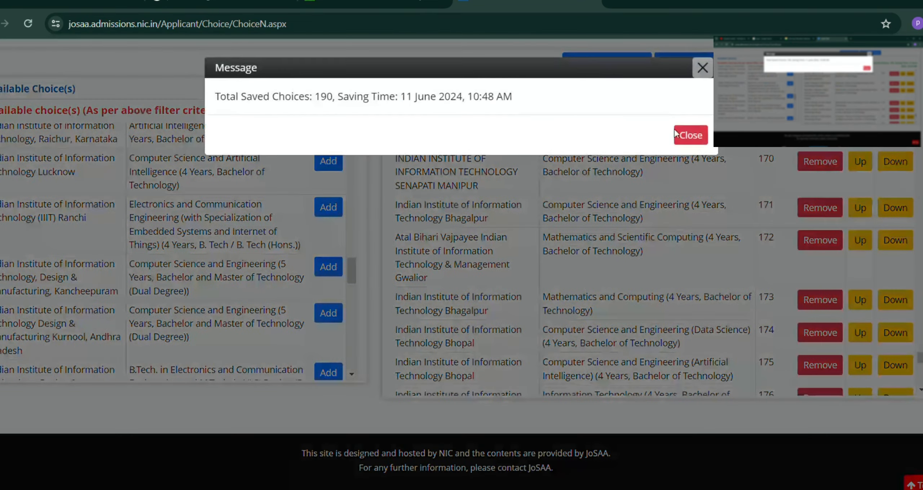
left_click(692, 137)
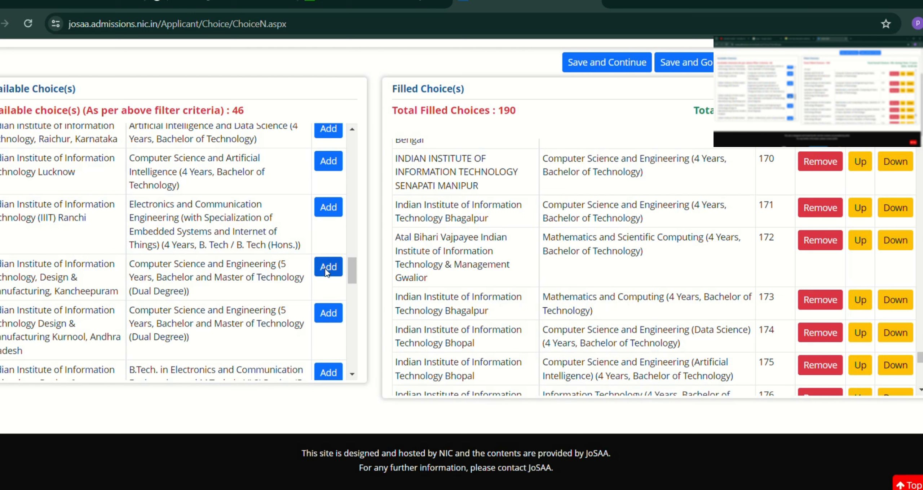
Step: Add the five-year dual-degree Computer Science and Engineering choices at IIITDM Kancheepuram and IIITDM Kurnool
left_click(327, 267)
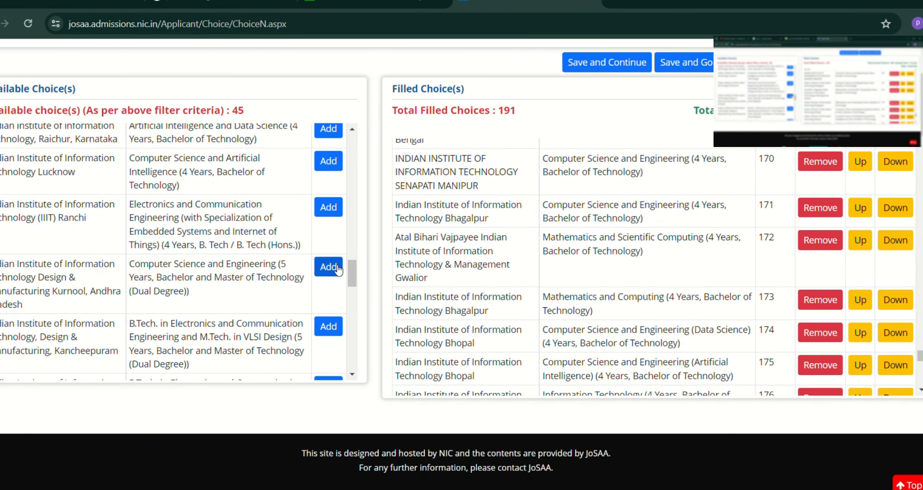
left_click(331, 274)
left_click(329, 267)
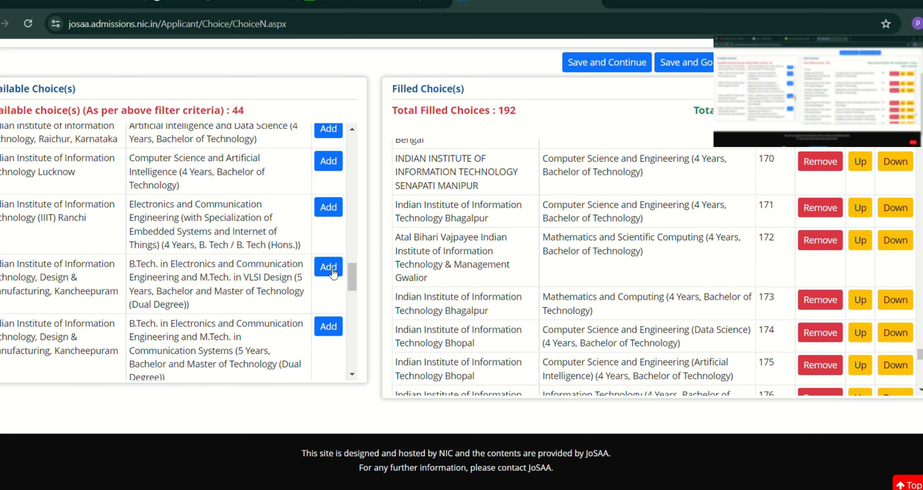
Step: Add the dual-degree Electronics and Communication choices with VLSI Design and Communication Systems at IIITDM Kancheepuram, plus the one at IIITDM Kurnool
left_click(327, 273)
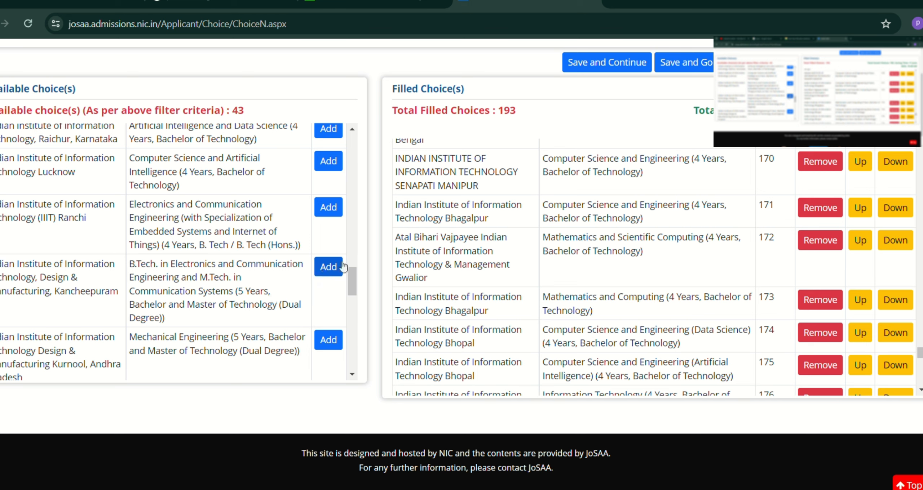
left_click(339, 267)
scroll(240, 285, "down", 5)
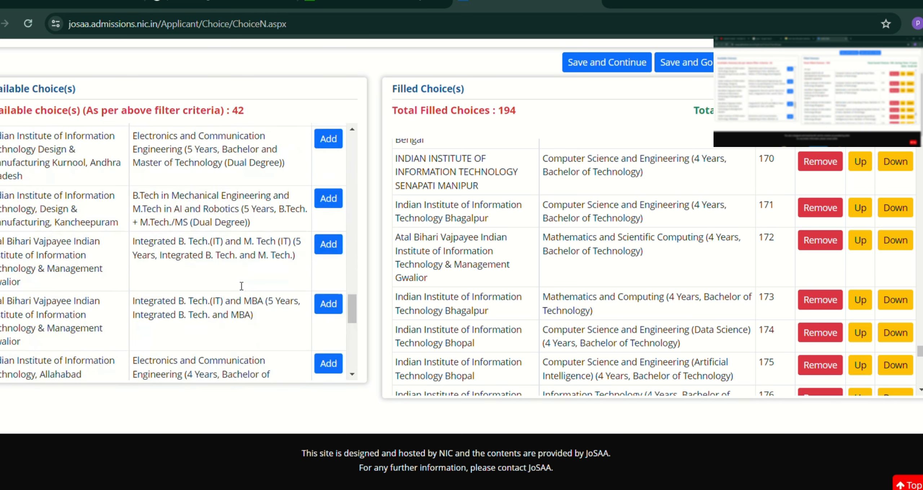
left_click(328, 140)
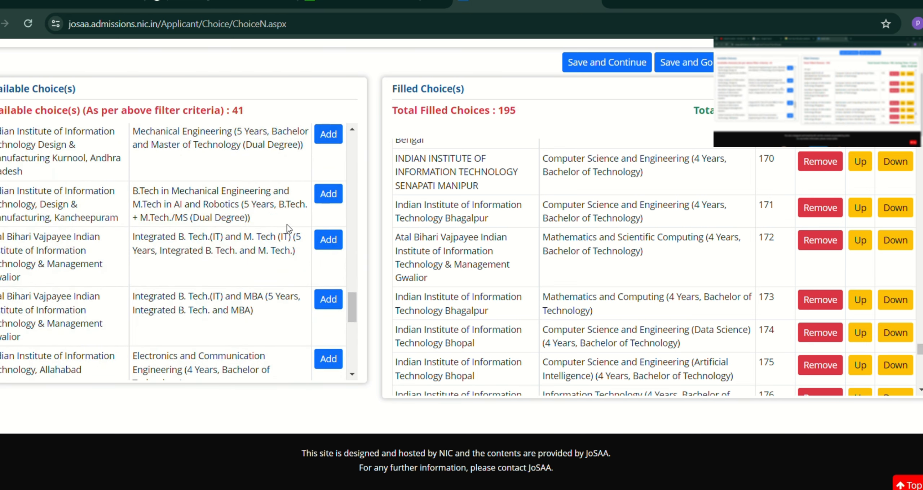
Step: Add the integrated B.Tech. (IT) with M.Tech. and MBA choices at ABV-IIITM Gwalior, and Electronics and Communication Engineering at IIIT Allahabad
left_click(325, 244)
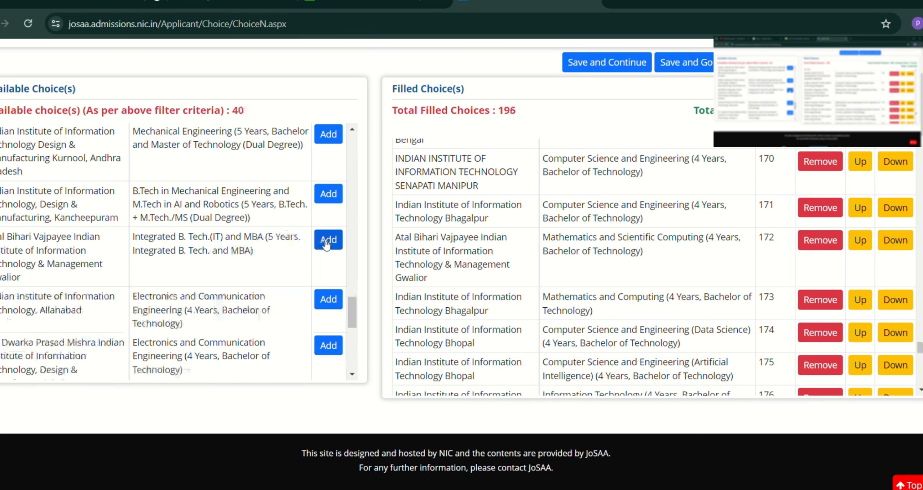
left_click(326, 242)
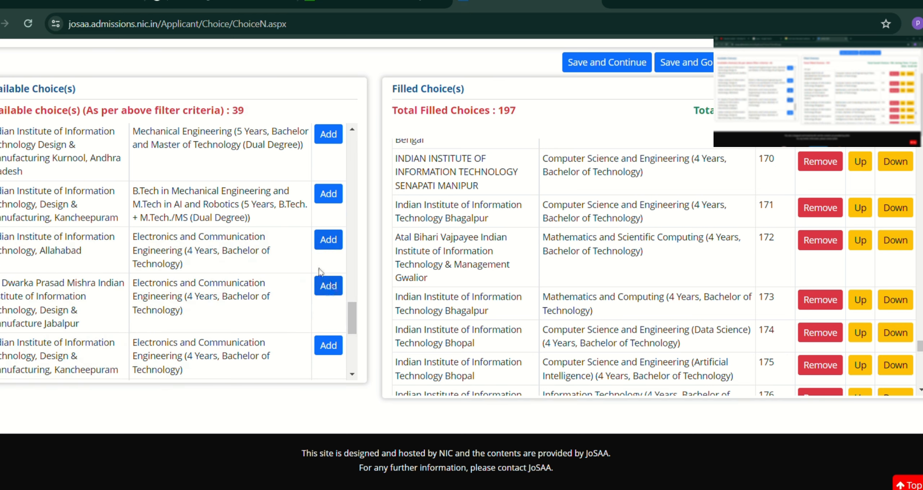
left_click(327, 239)
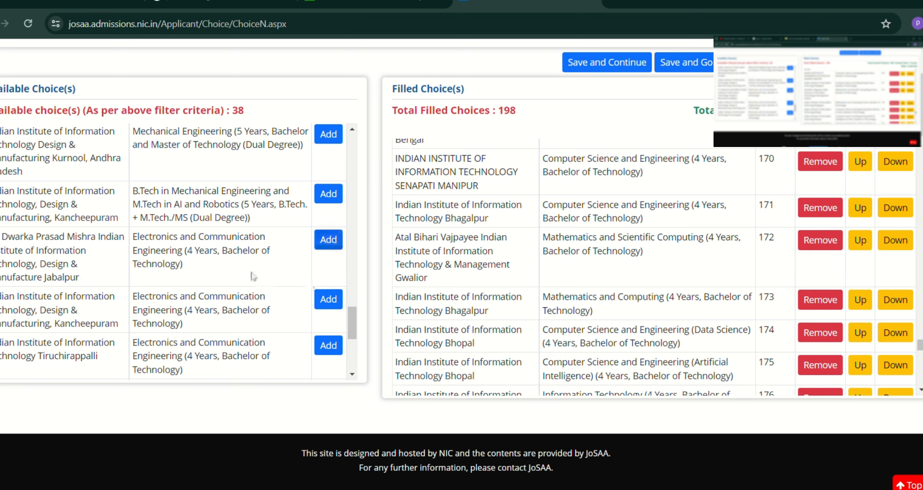
scroll(251, 274, "up", 3)
scroll(252, 274, "up", 3)
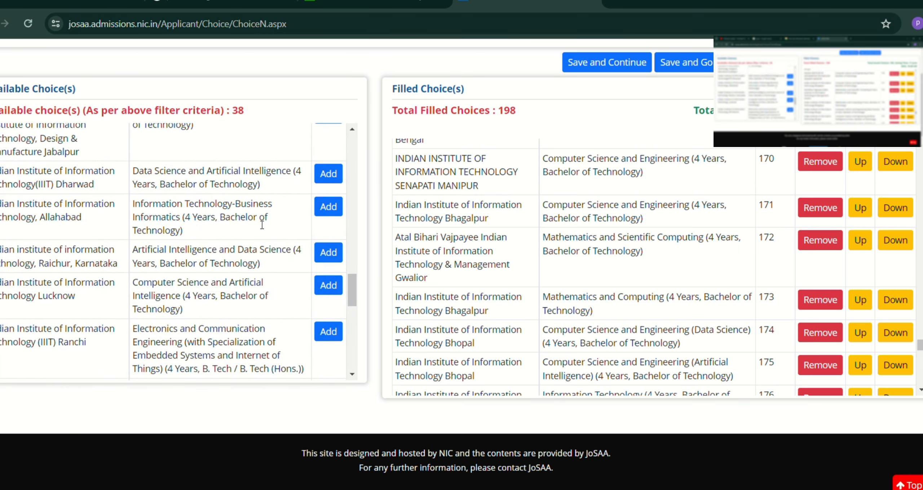
Step: Add Information Technology-Business Informatics at IIIT Allahabad, and Data Science and Artificial Intelligence at IIIT Dharwad
left_click(337, 211)
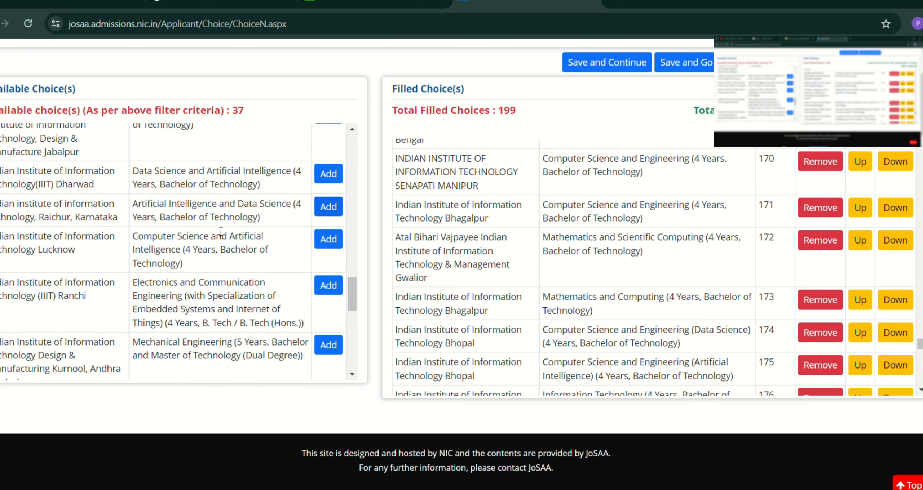
scroll(330, 223, "up", 3)
left_click(326, 239)
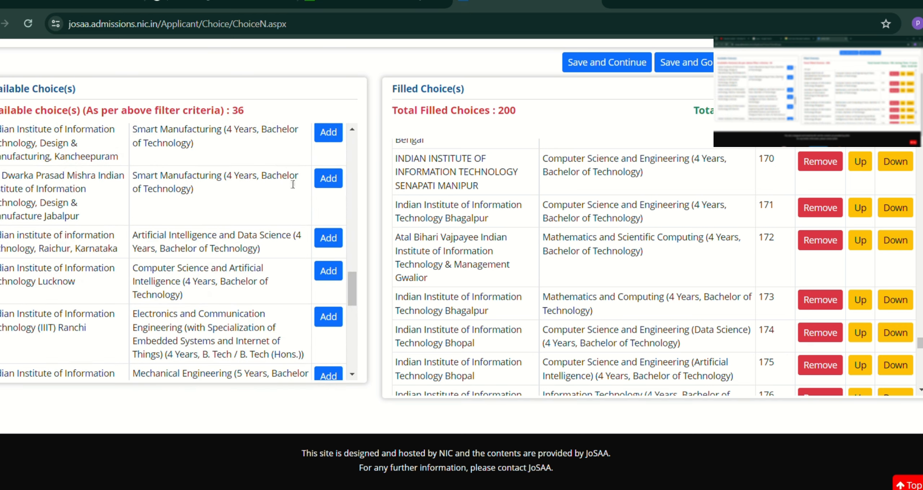
Step: Add Smart Manufacturing at IIITDM Jabalpur, Artificial Intelligence and Data Science at IIIT Raichur, and Computer Science and Artificial Intelligence at IIIT Lucknow
left_click(328, 179)
scroll(324, 194, "up", 2)
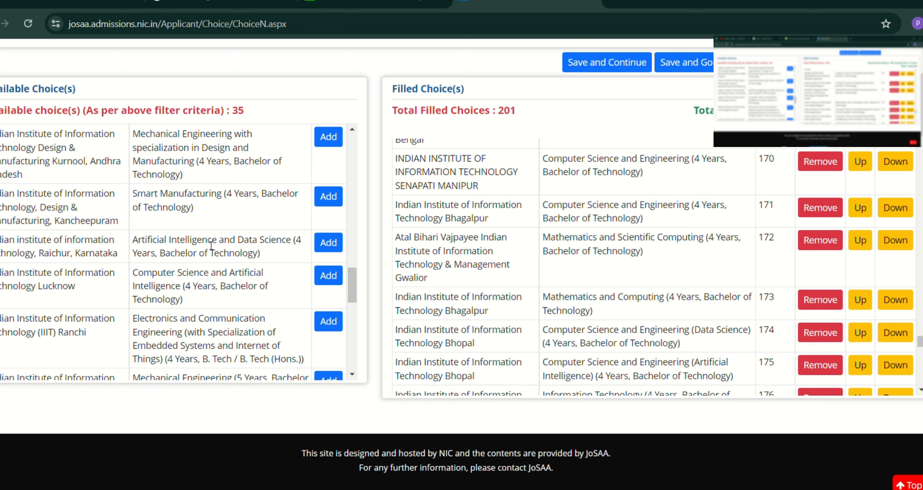
left_click(328, 242)
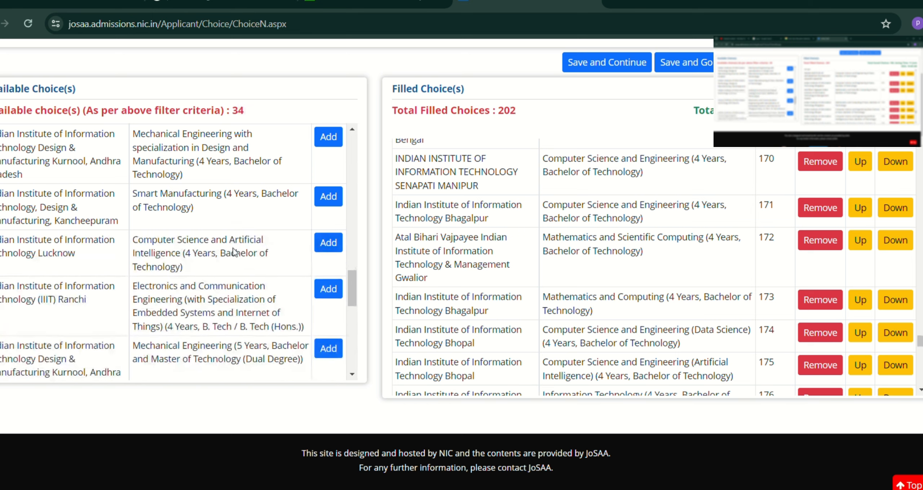
left_click(329, 243)
Step: Move Computer Science and Artificial Intelligence at IIIT Lucknow up to choice 198, and Artificial Intelligence and Data Science at IIIT Raichur up to 201
scroll(718, 252, "down", 10)
scroll(726, 294, "down", 10)
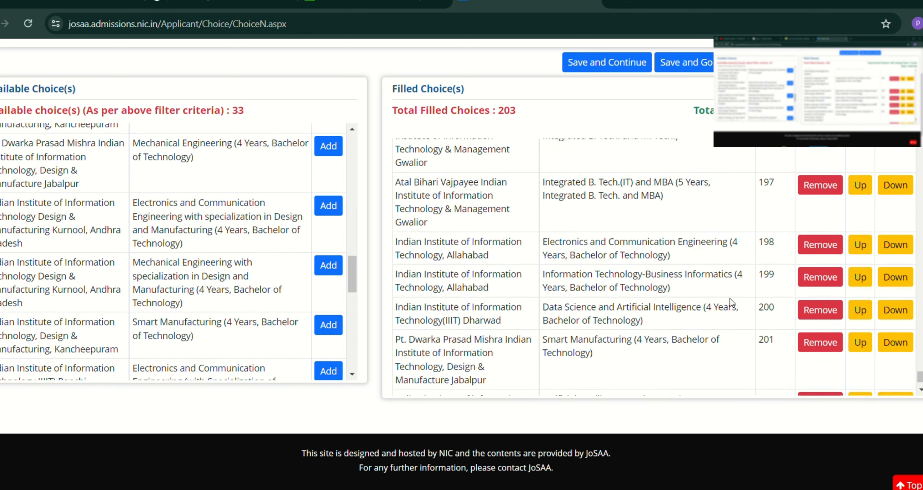
left_click(867, 368)
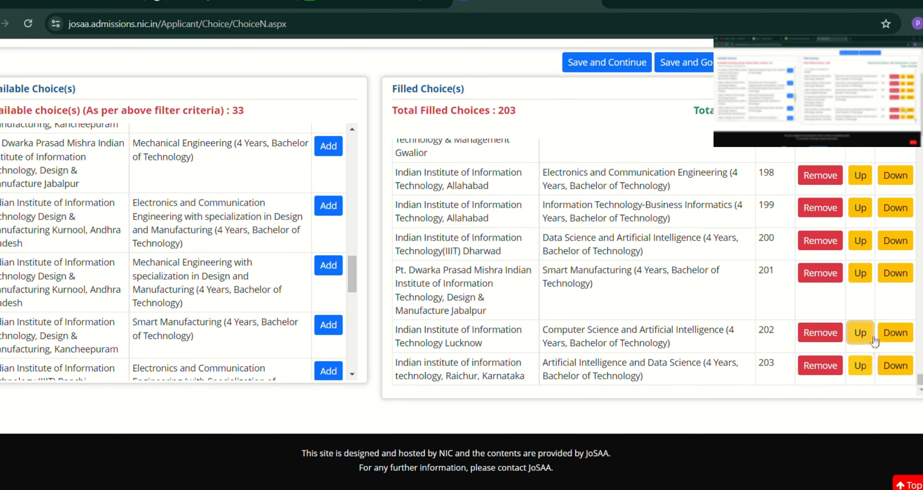
left_click(861, 334)
left_click(861, 274)
left_click(863, 242)
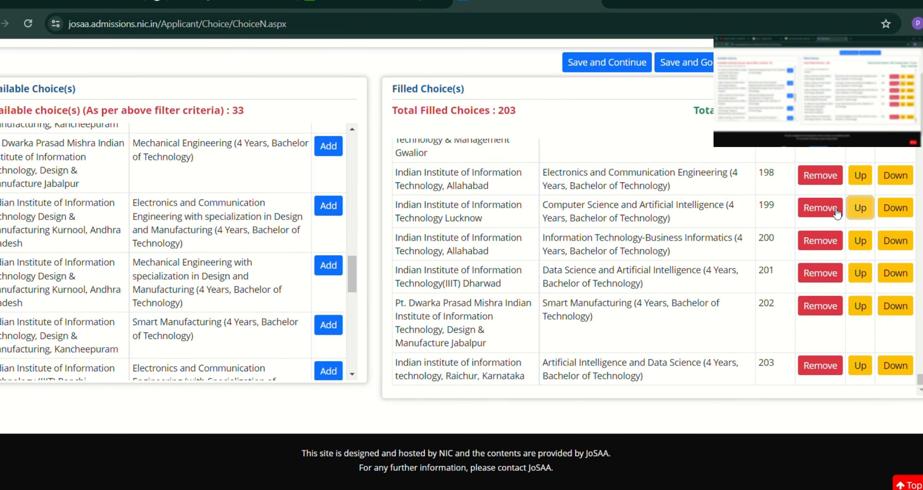
left_click(860, 212)
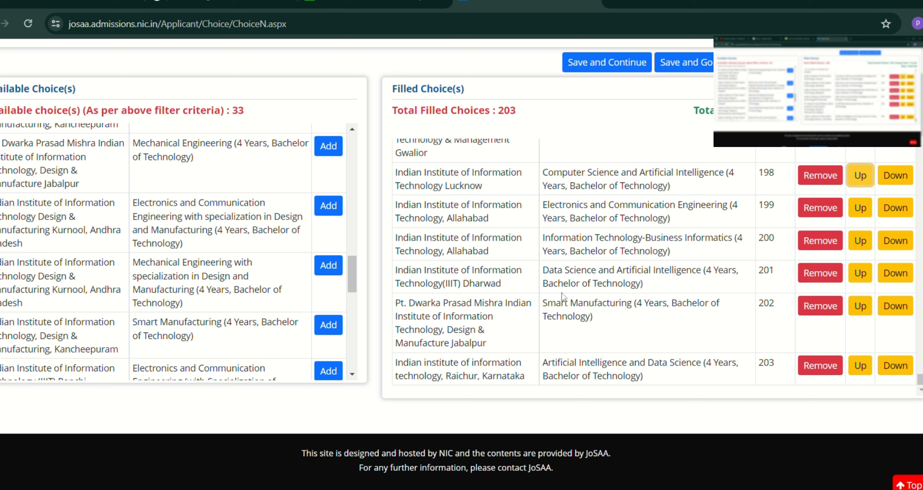
left_click(861, 366)
left_click(860, 312)
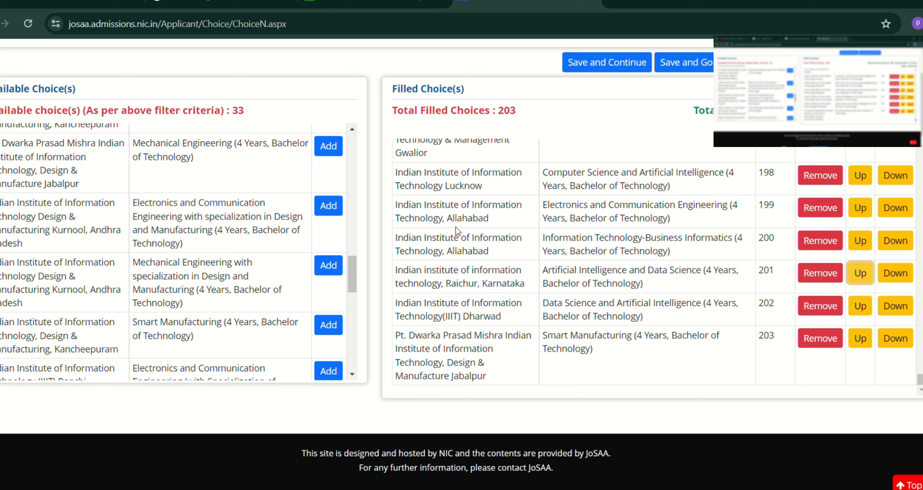
Step: Add Mechanical Engineering specialising in Design and Manufacturing at IIITDM Kurnool, and Electronics and Communication with Embedded Systems and Internet of Things at IIIT Ranchi
scroll(90, 243, "down", 2)
scroll(144, 242, "down", 1)
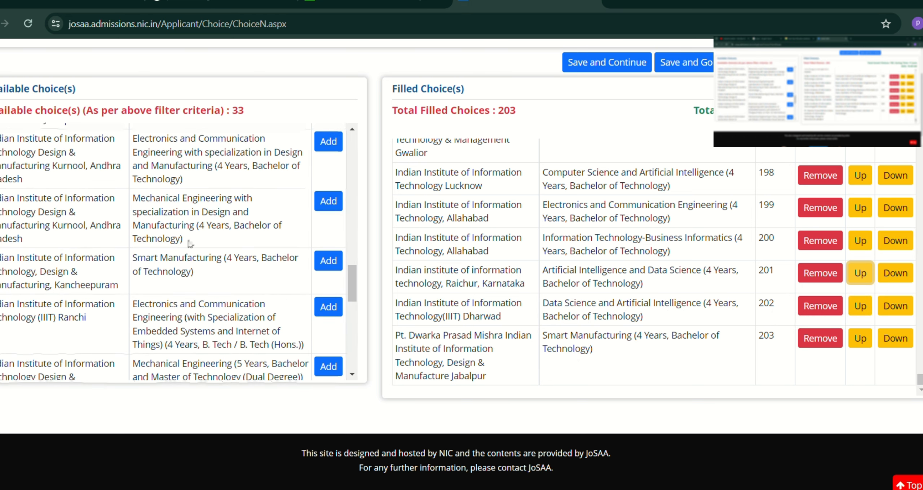
left_click(328, 200)
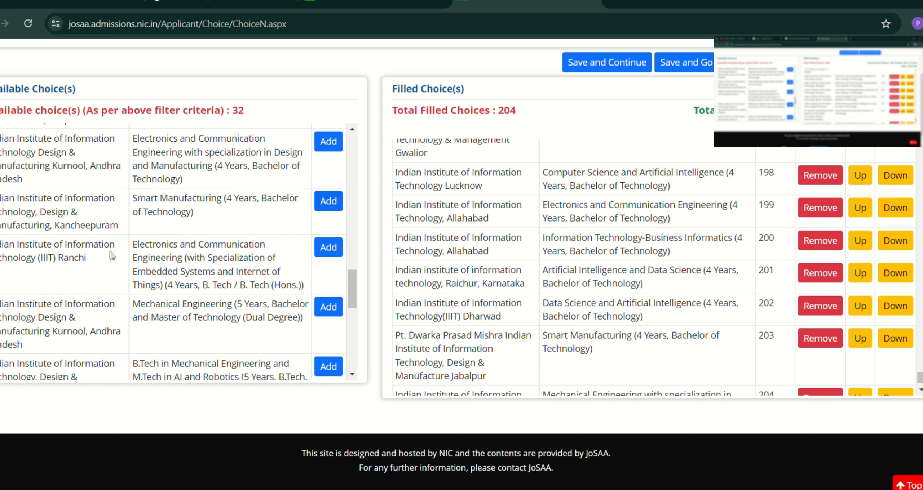
left_click(328, 248)
Step: Add Electronics and Communication Engineering specialising in Design and Manufacturing at IIITDM Kurnool, and Smart Manufacturing at IIITDM Kancheepuram
scroll(217, 198, "up", 2)
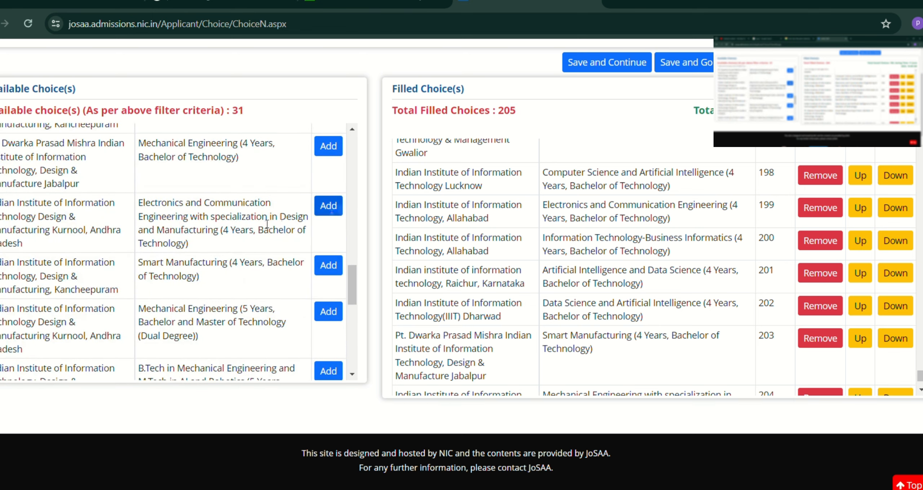
left_click(328, 205)
scroll(253, 288, "up", 2)
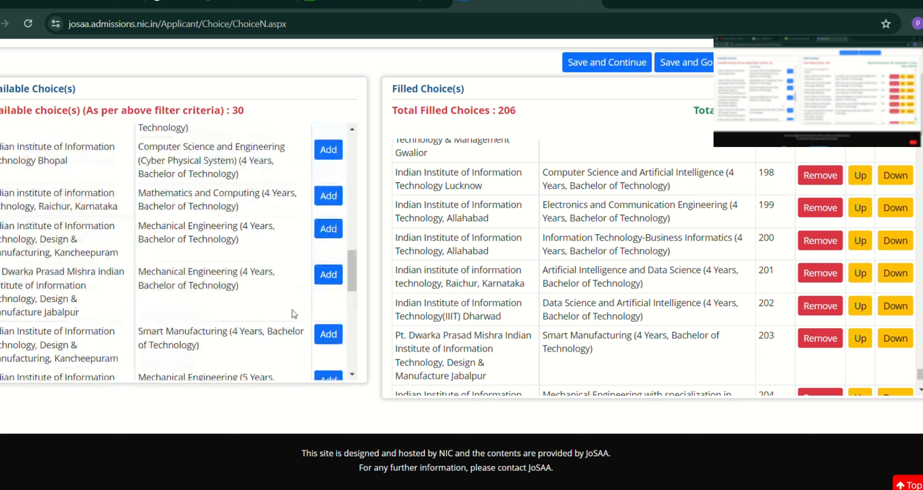
left_click(328, 330)
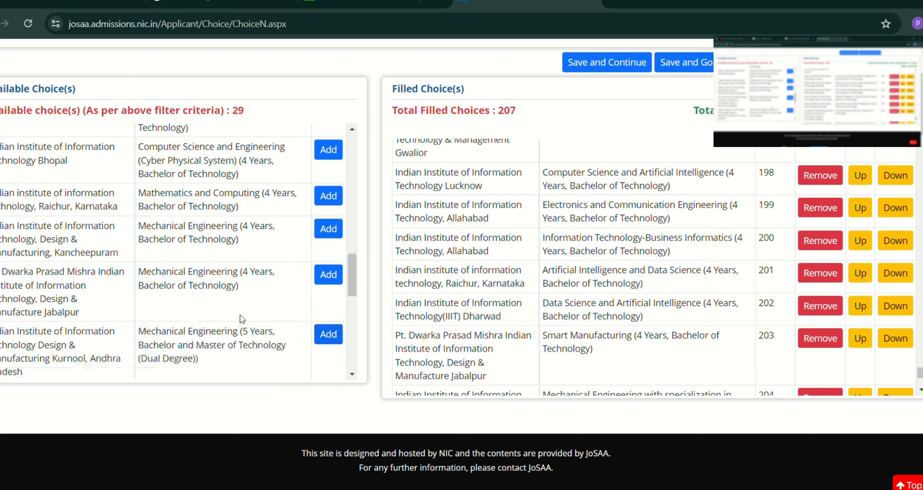
Step: Add the four-year Electronics and Communication Engineering choices at IIIT Sri City Chittoor, IIIT Dharwad and IIIT Ranchi
scroll(242, 319, "up", 3)
scroll(242, 319, "up", 3)
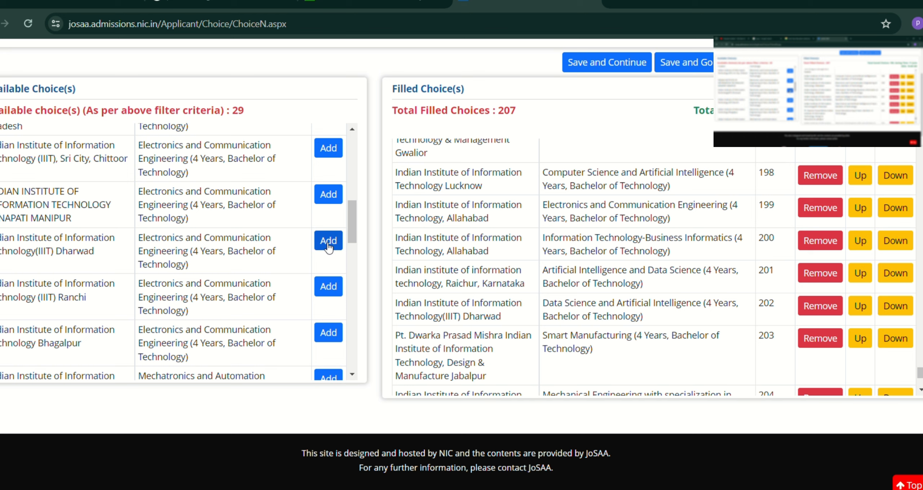
left_click(326, 146)
left_click(518, 195)
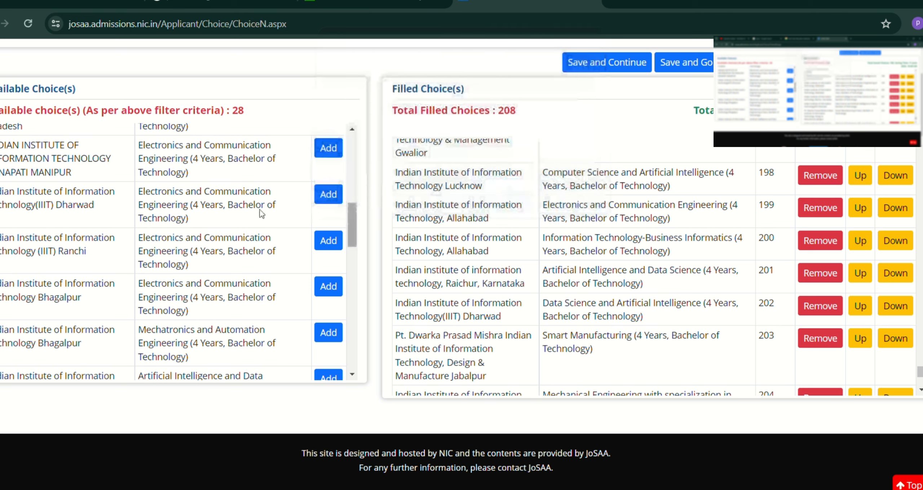
left_click(328, 195)
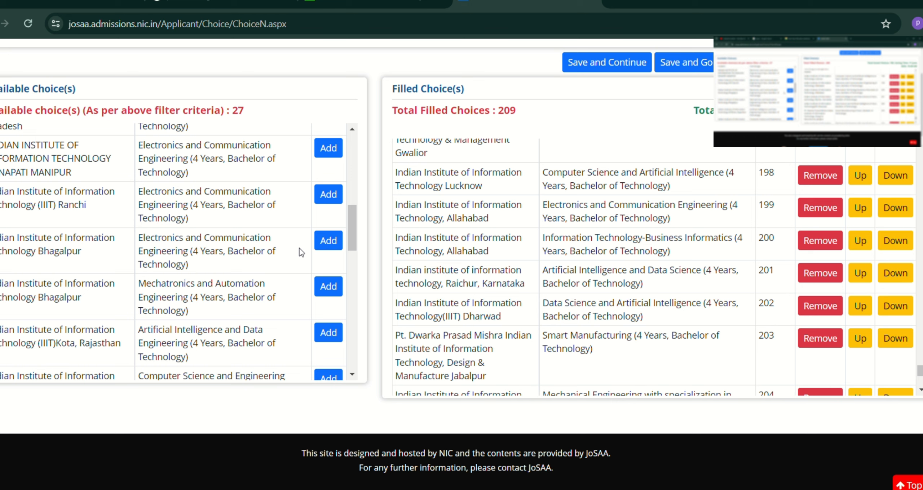
left_click(327, 240)
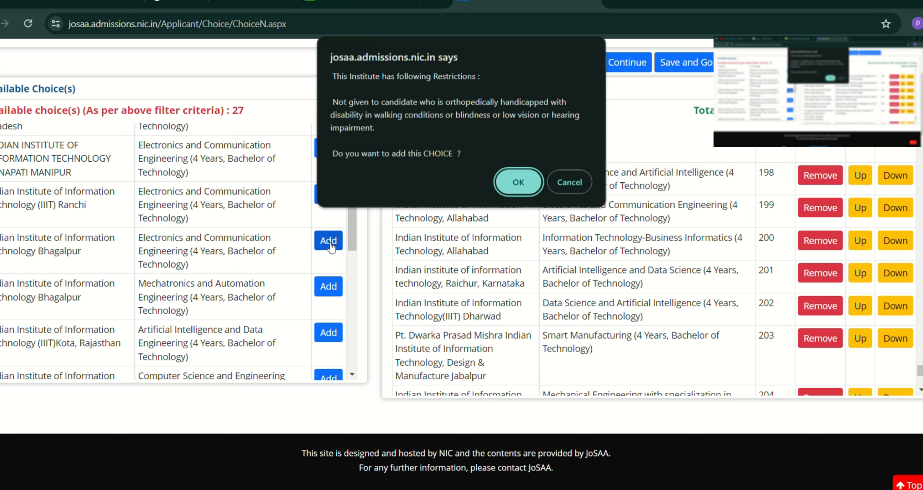
left_click(556, 182)
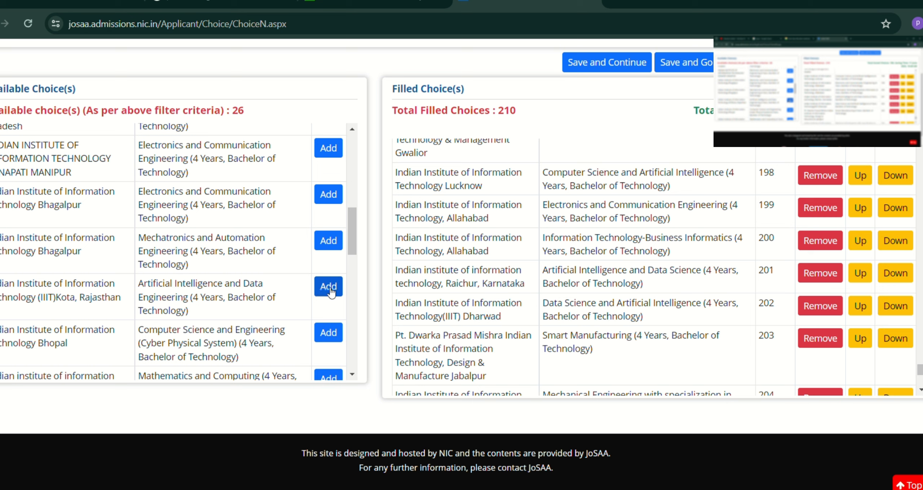
Step: Add Computer Science and Engineering (Cyber Physical System) at IIIT Bhopal, Mathematics and Computing at IIIT Raichur, and Artificial Intelligence and Data Engineering at IIIT Kota
left_click(332, 338)
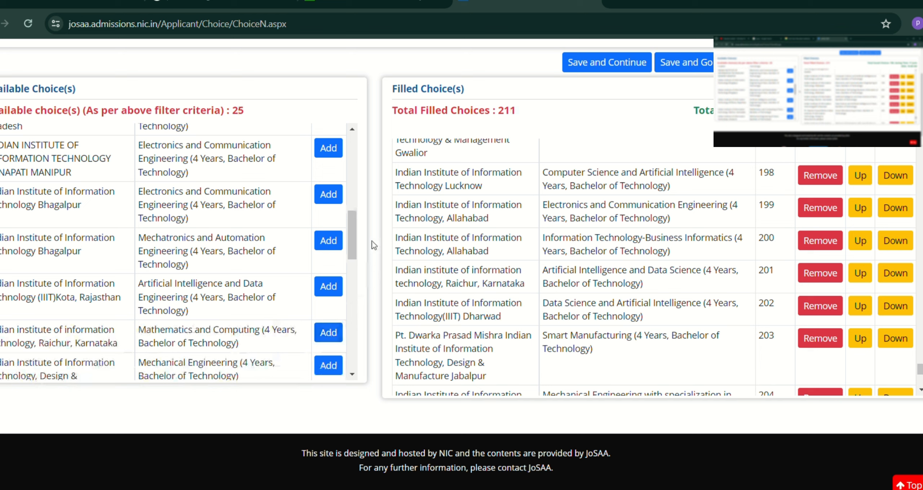
left_click(332, 333)
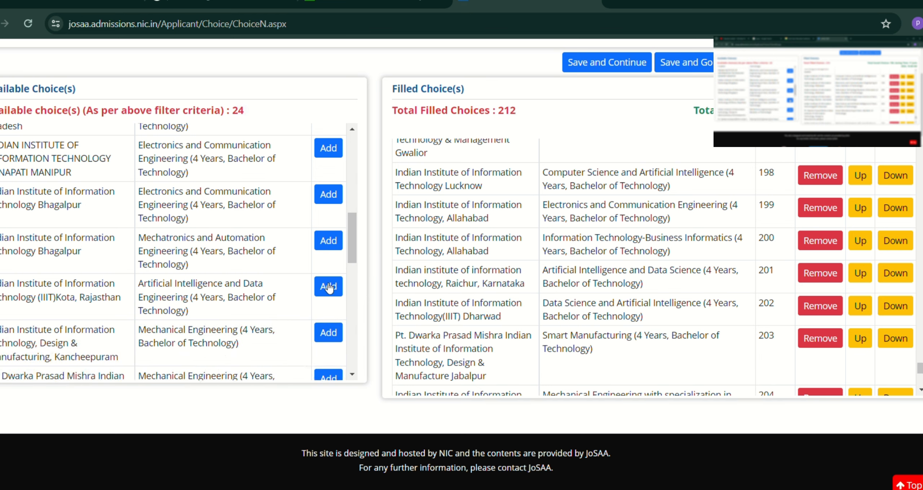
left_click(326, 285)
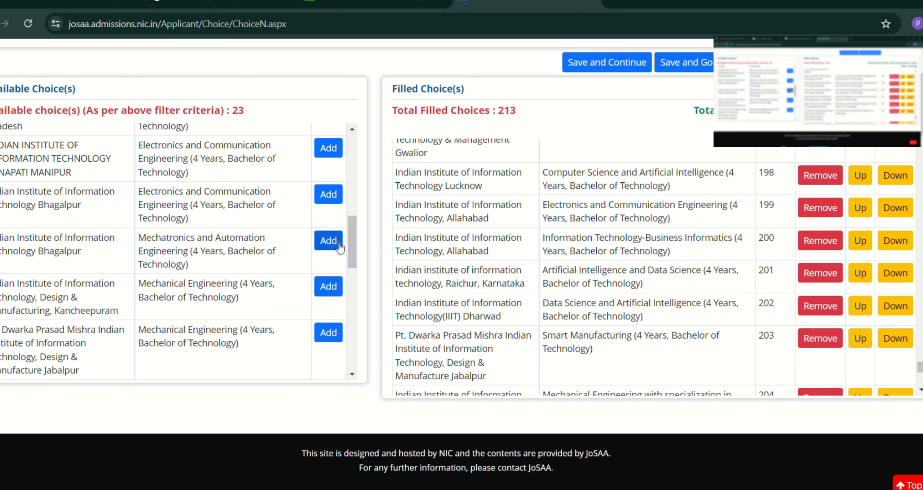
Step: Add the four-year Electronics and Communication Engineering choices at IIIT Kota, IIIT Guwahati, IIIT Kalyani and IIIT Una
left_click(329, 194)
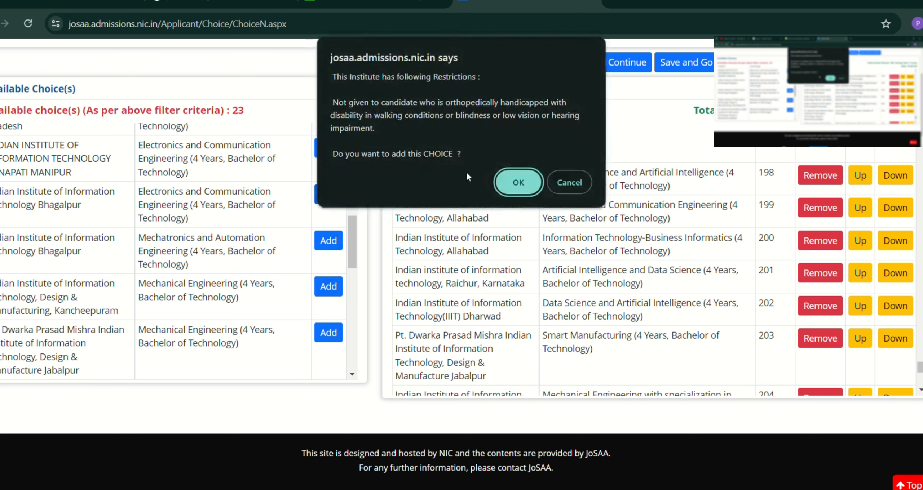
left_click(518, 180)
scroll(299, 227, "up", 4)
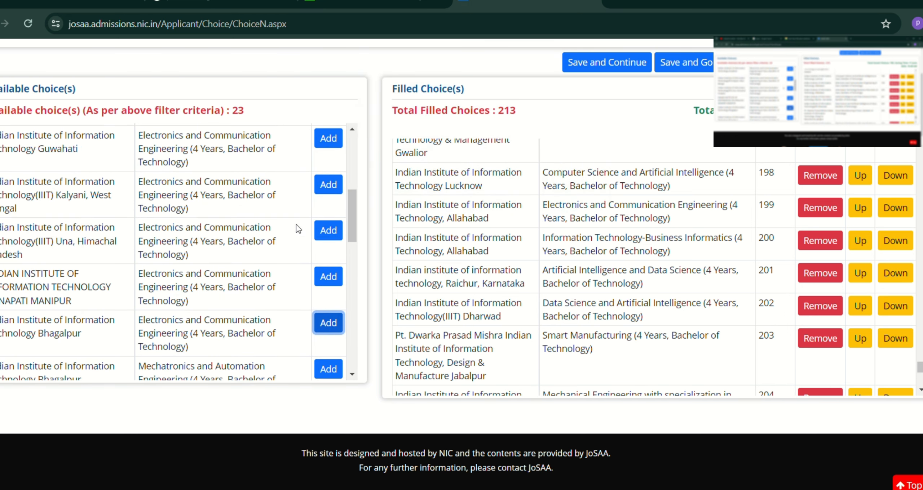
scroll(288, 194, "up", 3)
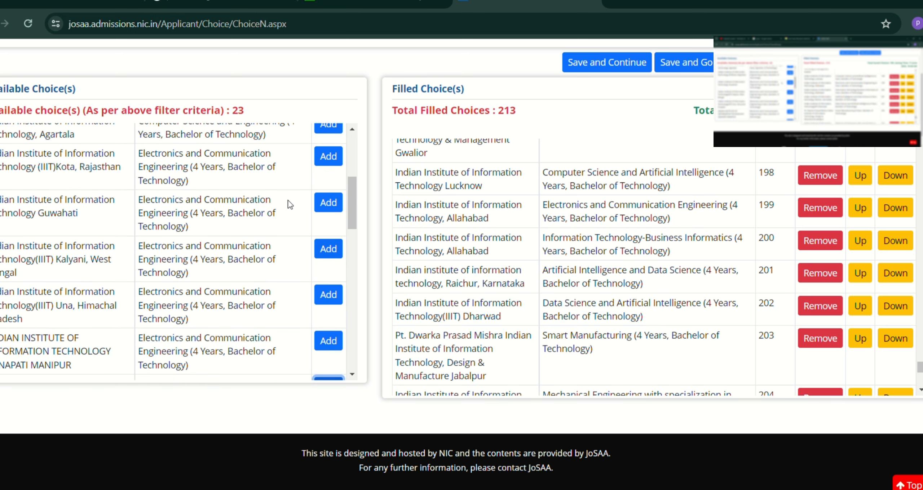
scroll(278, 183, "up", 2)
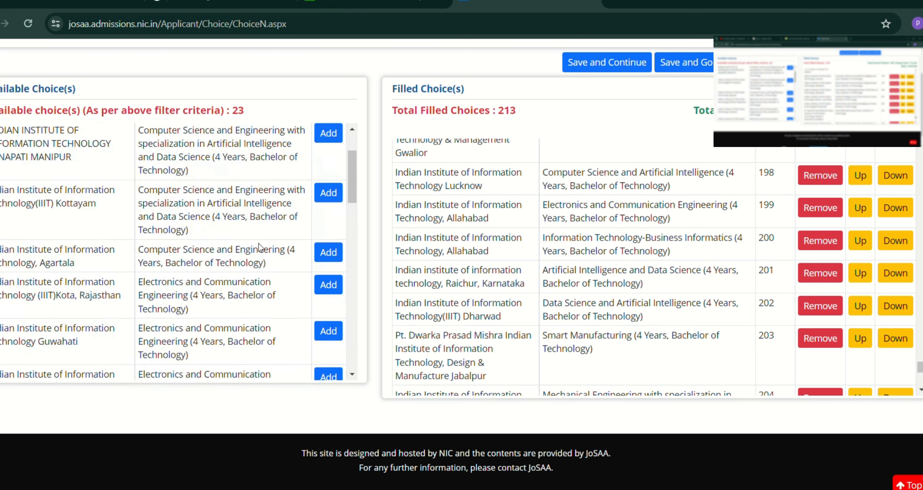
left_click(322, 287)
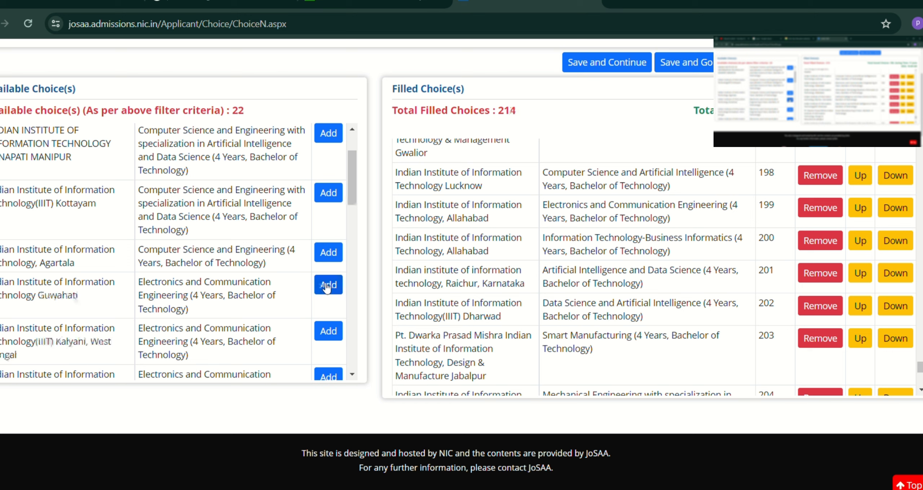
left_click(334, 289)
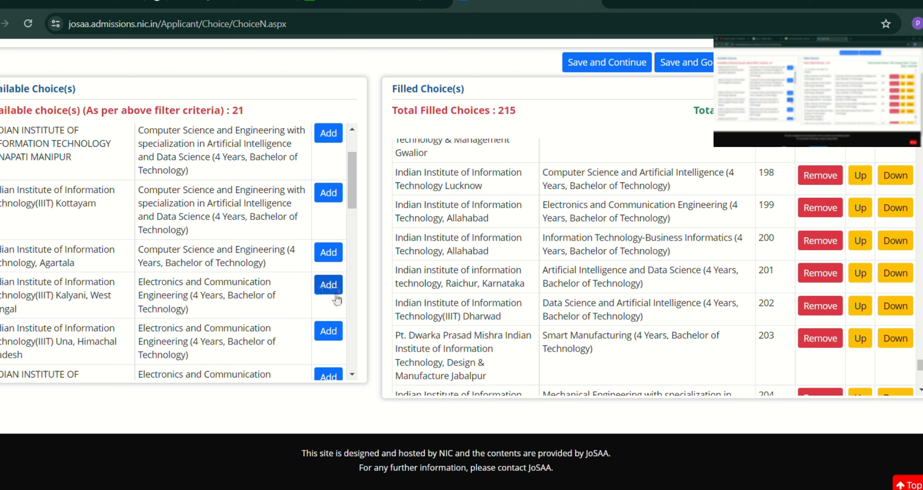
left_click(333, 289)
left_click(334, 290)
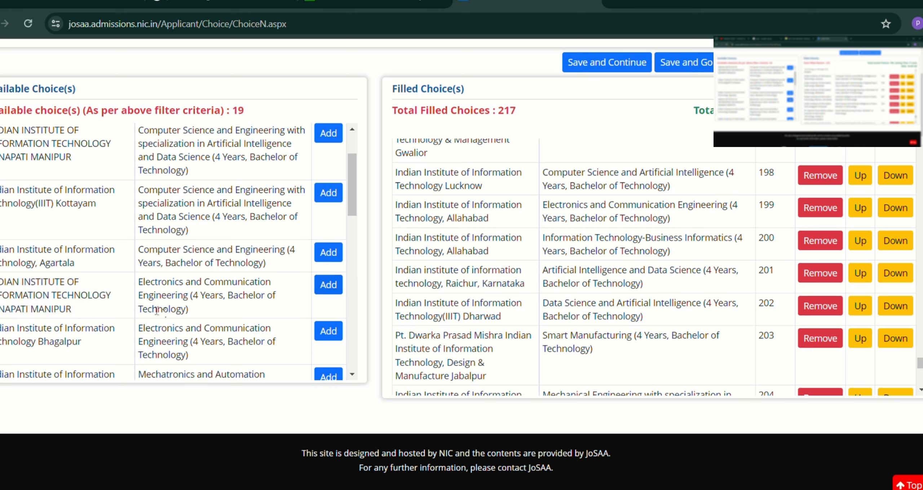
Step: Move Electronics and Communication Engineering at IIIT Una up to choice 214, above the same programme at IIIT Kota
scroll(602, 305, "down", 5)
scroll(602, 305, "down", 5)
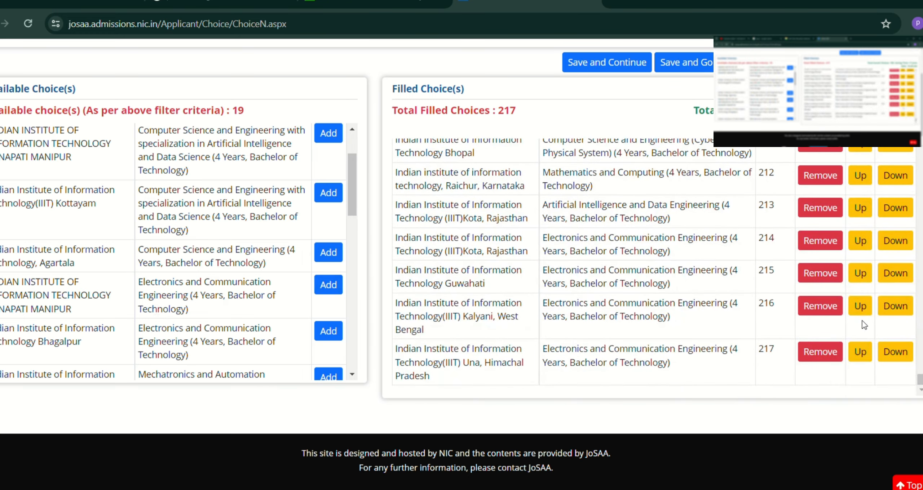
left_click(864, 352)
left_click(859, 309)
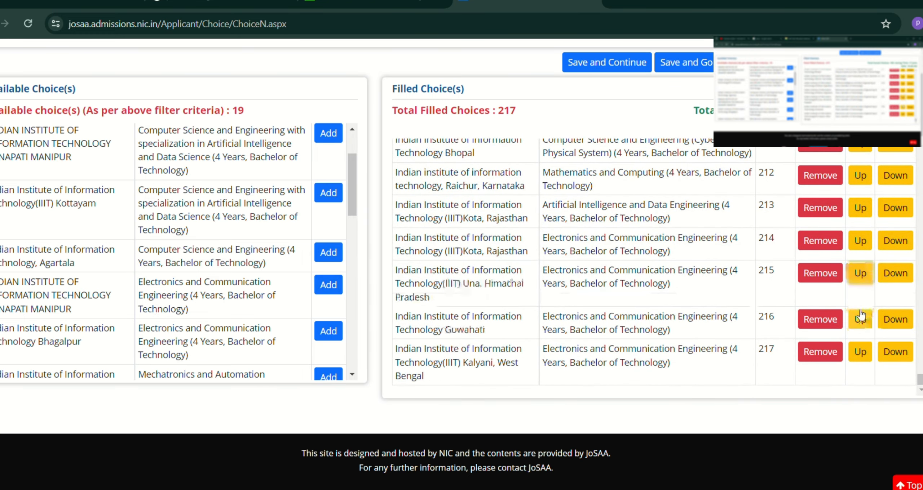
left_click(865, 278)
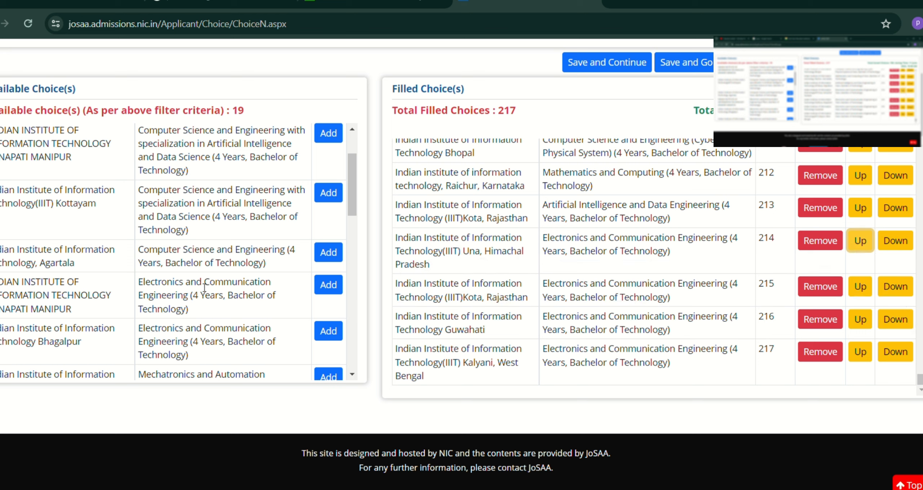
Step: Add Electronics and Communication Engineering at IIIT Senapati Manipur, and Mechatronics and Automation Engineering at IIIT Bhagalpur, accepting the institute's restrictions
scroll(172, 275, "down", 2)
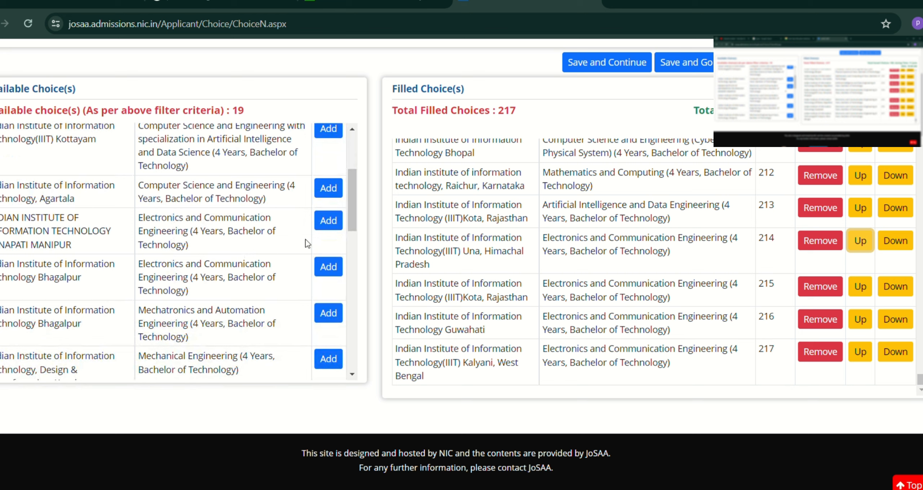
left_click(332, 226)
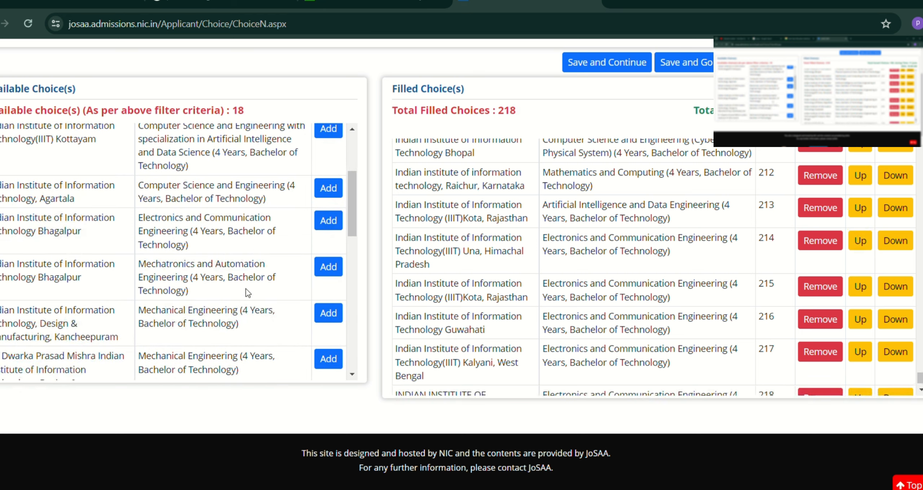
left_click(329, 271)
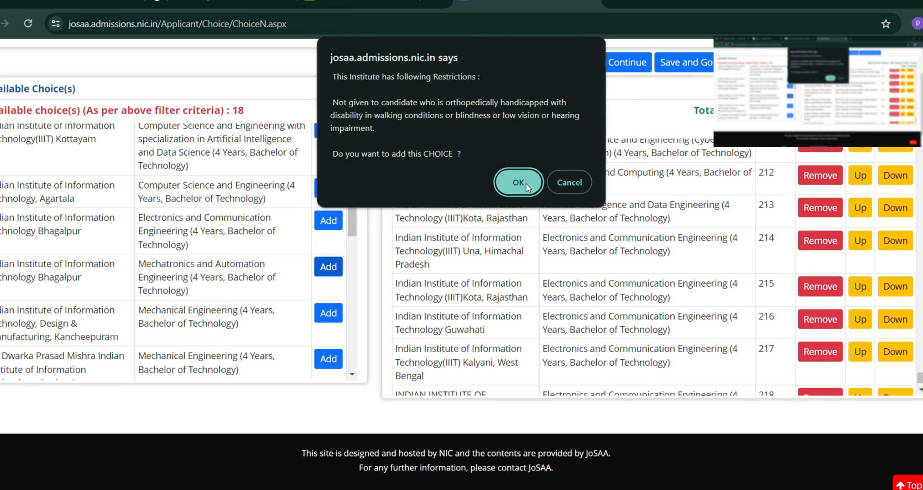
left_click(526, 186)
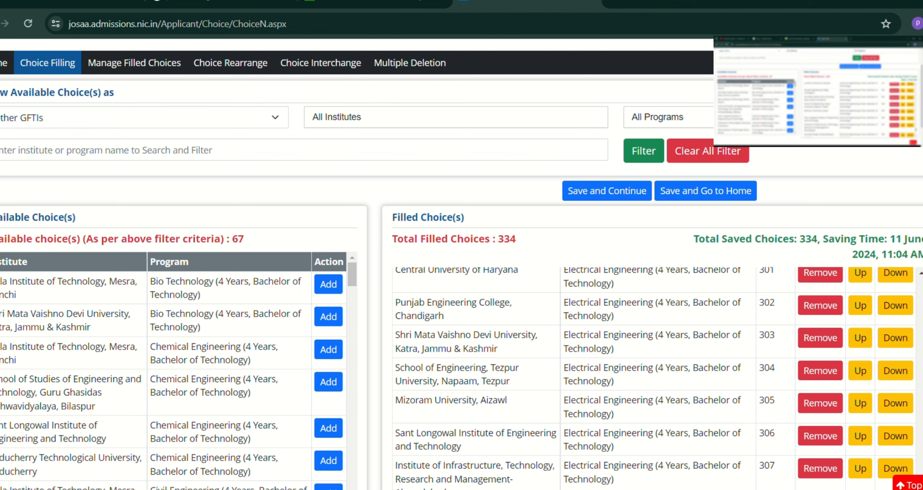
scroll(886, 176, "down", 2)
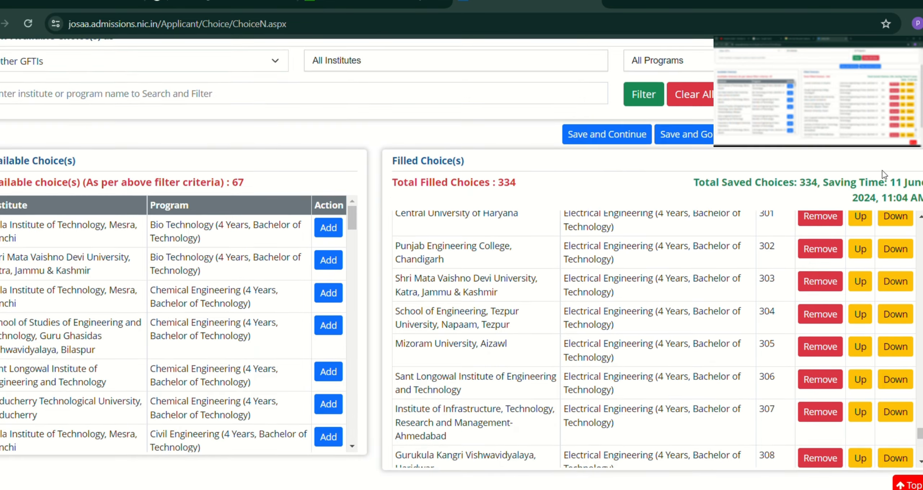